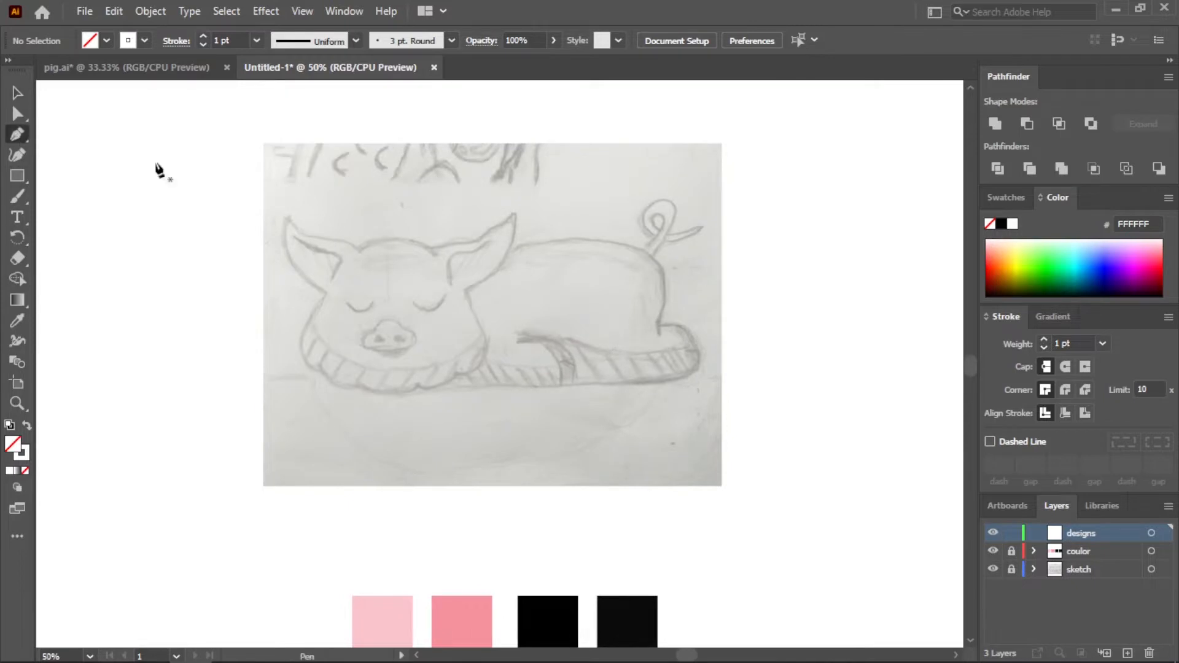
{"action": "left_click", "coordinate": [432, 248]}
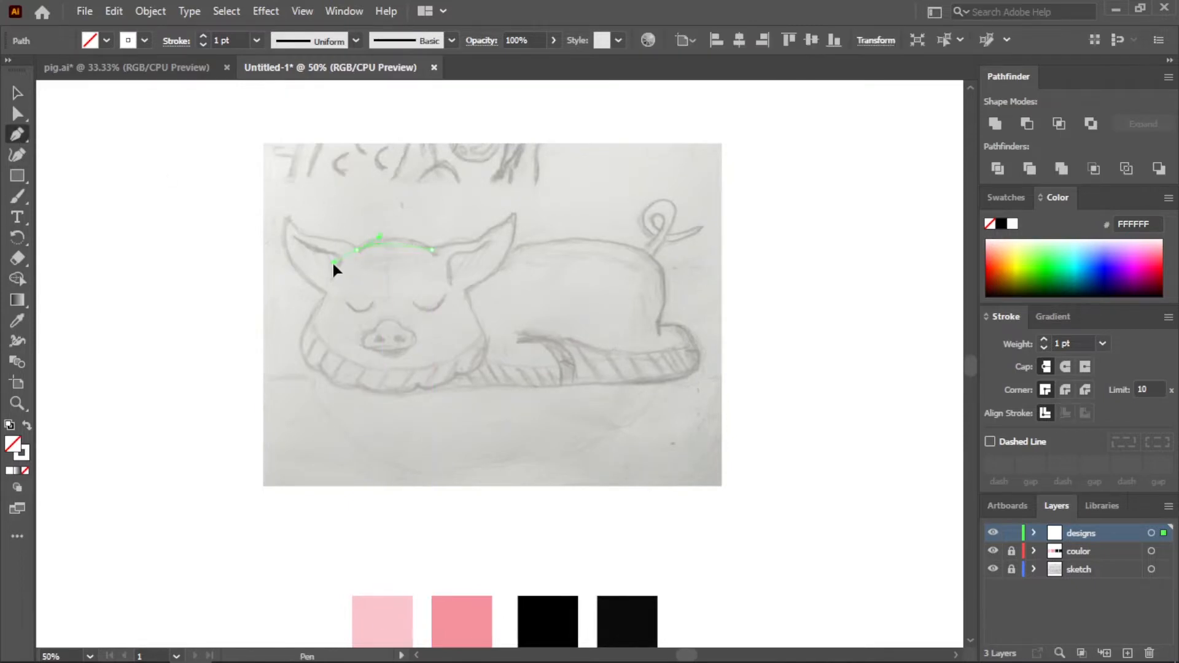
{"action": "left_click_drag", "start_coordinate": [334, 264], "coordinate": [334, 265]}
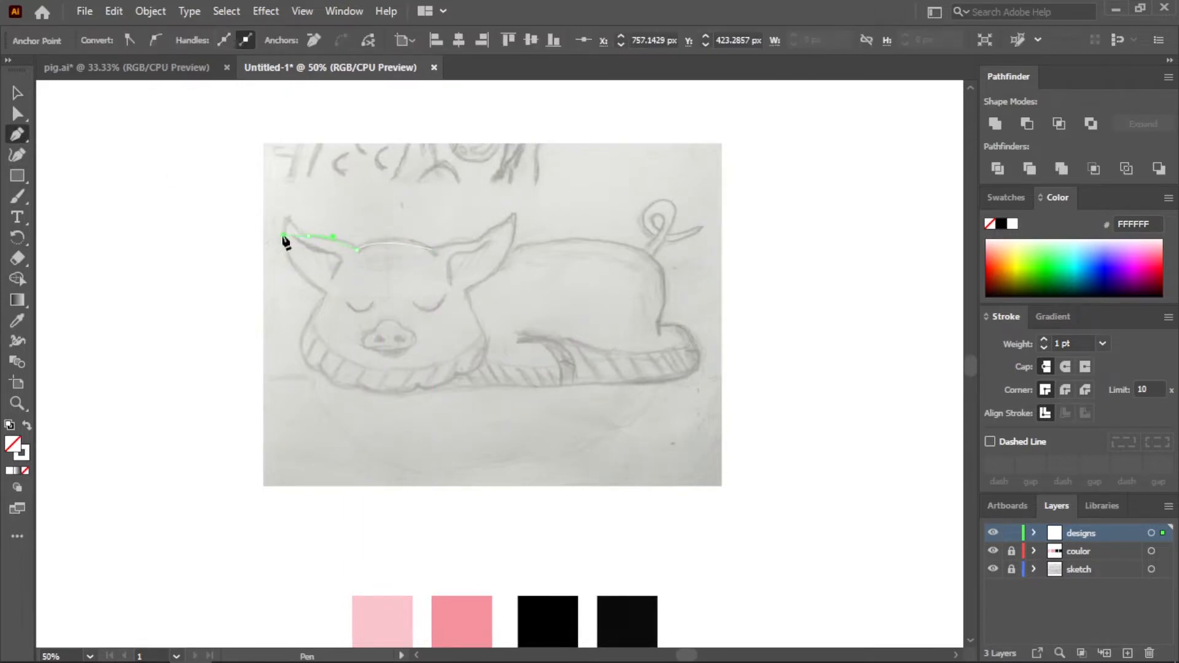
{"action": "left_click_drag", "start_coordinate": [283, 236], "coordinate": [283, 236]}
{"action": "left_click", "coordinate": [22, 96]}
{"action": "key", "text": "Delete"}
{"action": "key", "text": "Delete"}
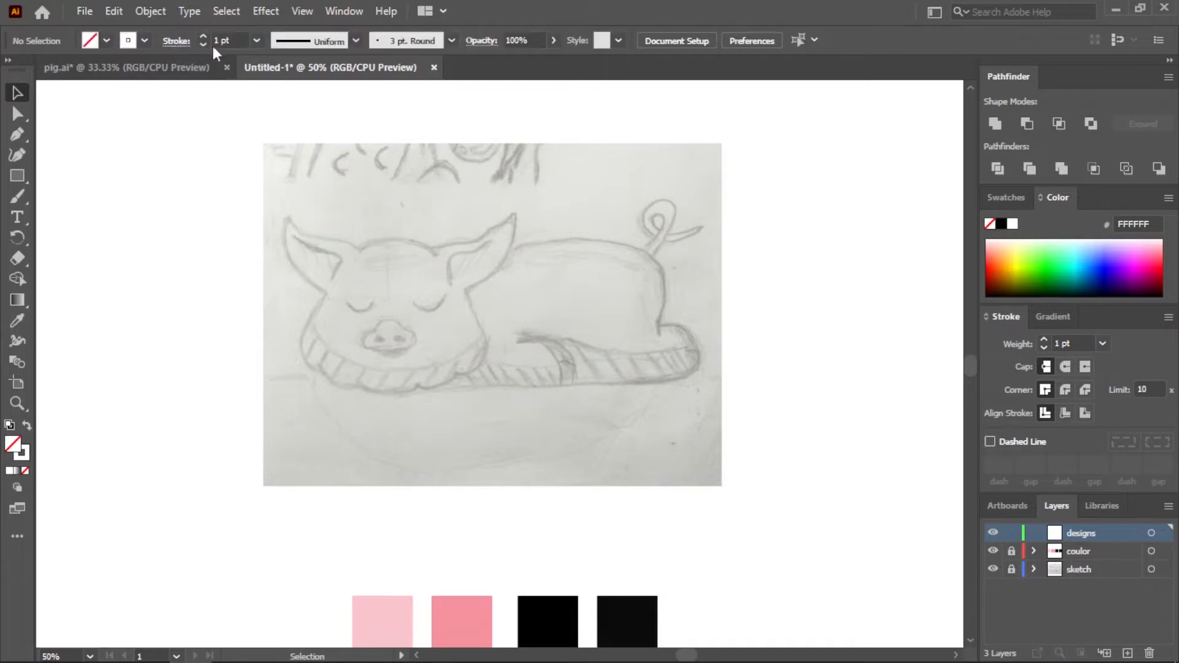
- Set the stroke weight to 6 pt with round caps and round corners
{"action": "left_click", "coordinate": [257, 40]}
{"action": "left_click", "coordinate": [276, 247]}
{"action": "scroll", "coordinate": [388, 265], "scroll_direction": "up", "scroll_amount": 1}
{"action": "left_click", "coordinate": [256, 40]}
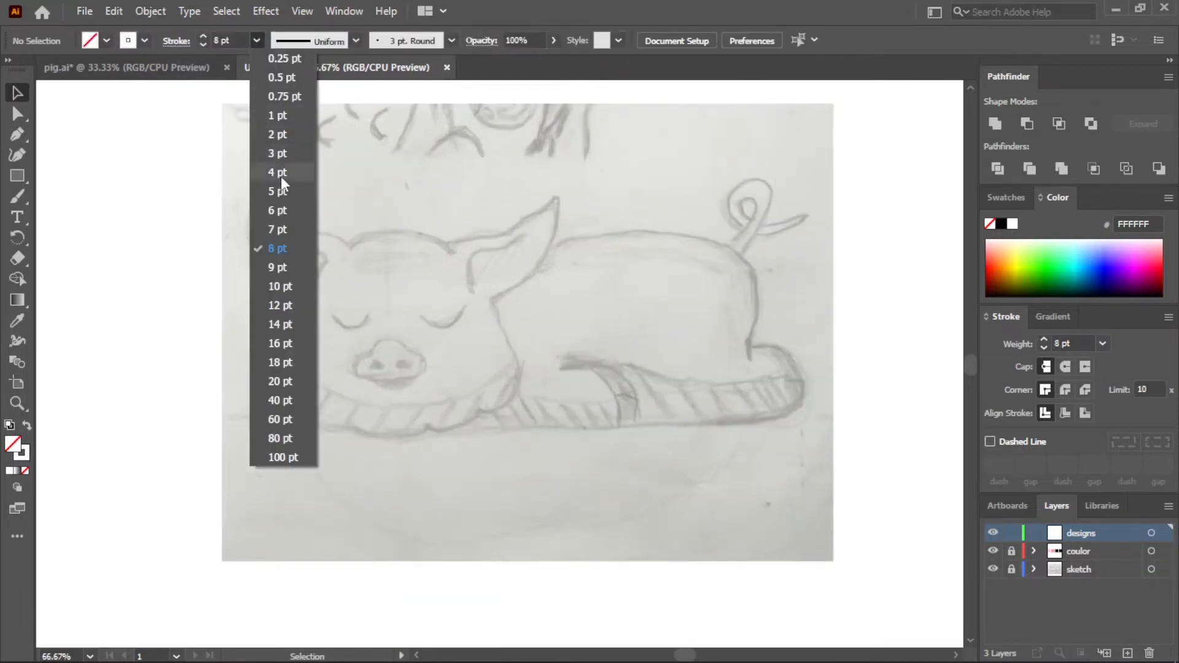
{"action": "left_click", "coordinate": [280, 211]}
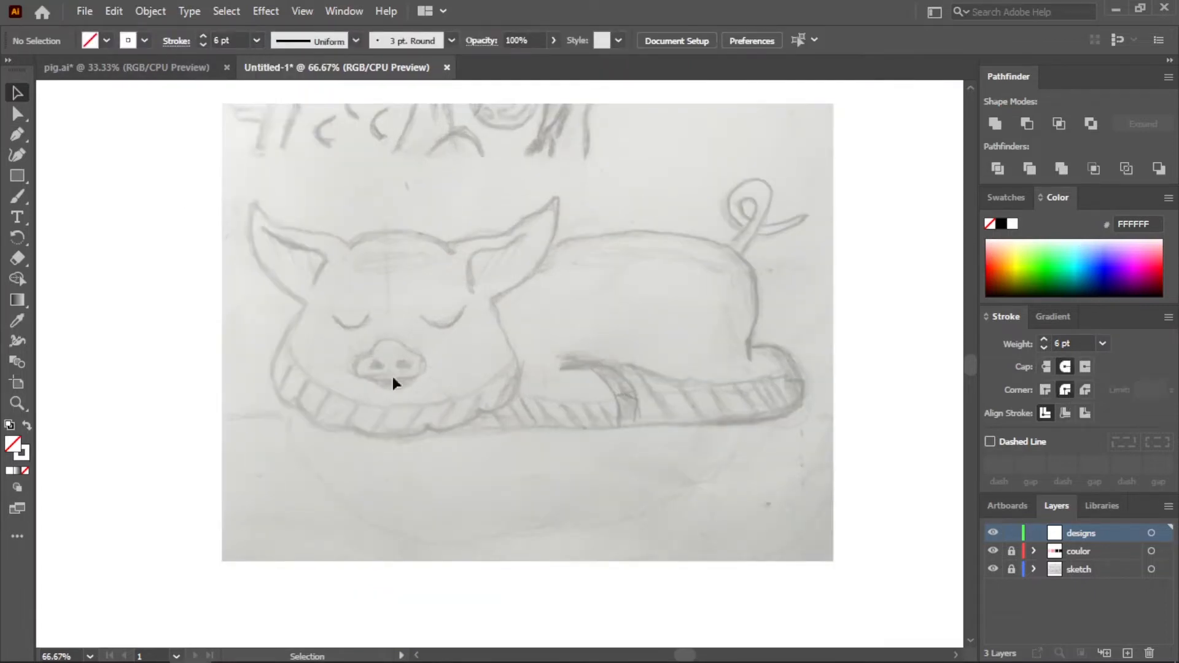
{"action": "left_click", "coordinate": [18, 134]}
{"action": "left_click", "coordinate": [348, 244]}
{"action": "left_click_drag", "start_coordinate": [271, 225], "coordinate": [238, 228]}
{"action": "left_click", "coordinate": [255, 202]}
{"action": "left_click", "coordinate": [322, 261]}
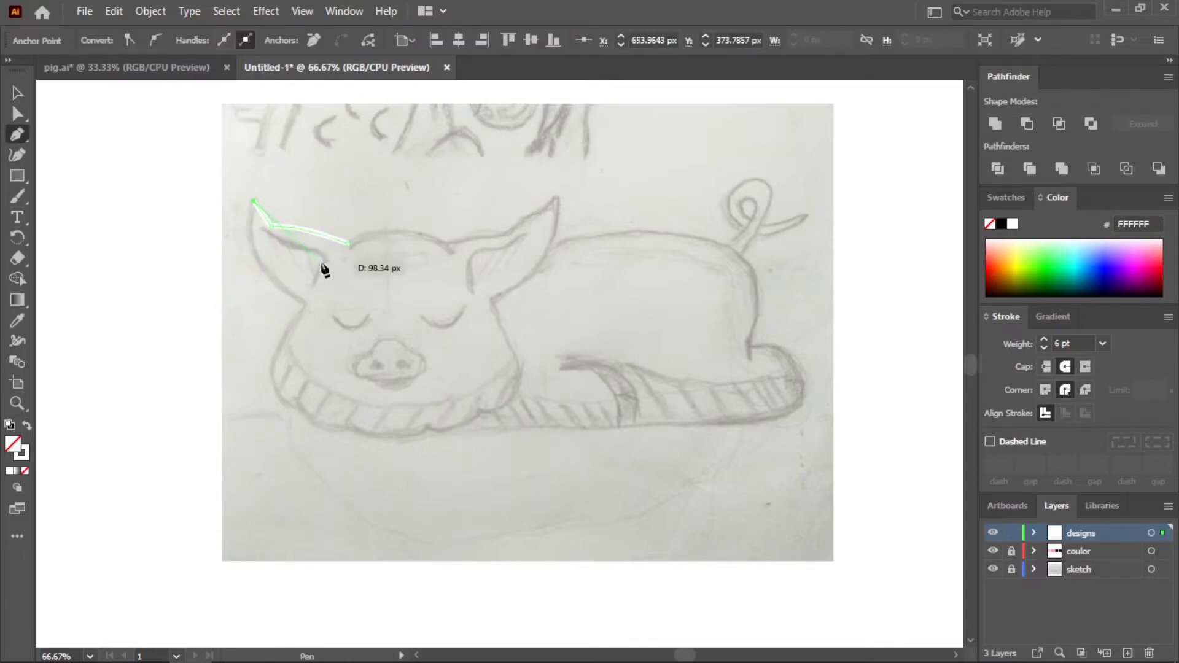
{"action": "left_click", "coordinate": [349, 244]}
{"action": "left_click", "coordinate": [252, 315], "text": "ctrl"}
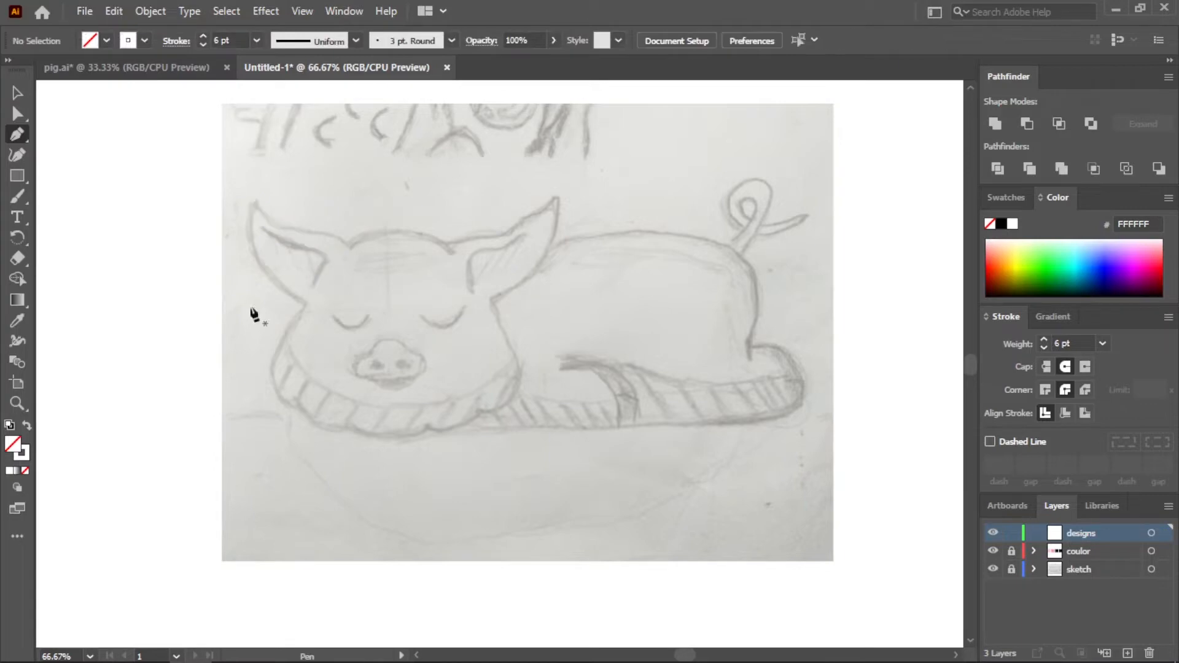
- Set the stroke colour to near-black 020202 and trace the sketched pig's left ear with the Pen tool
{"action": "double_click", "coordinate": [22, 453]}
{"action": "left_click", "coordinate": [752, 230]}
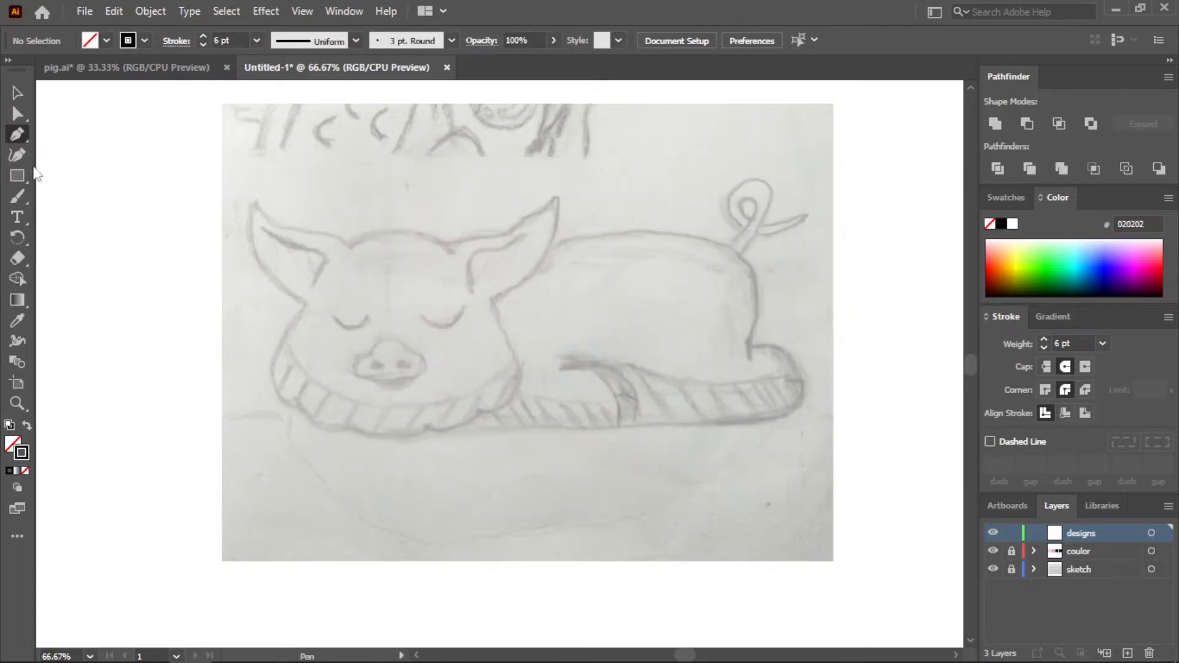
{"action": "left_click", "coordinate": [349, 247]}
{"action": "left_click", "coordinate": [268, 225]}
{"action": "left_click_drag", "start_coordinate": [230, 226], "coordinate": [248, 178]}
{"action": "left_click", "coordinate": [255, 200]}
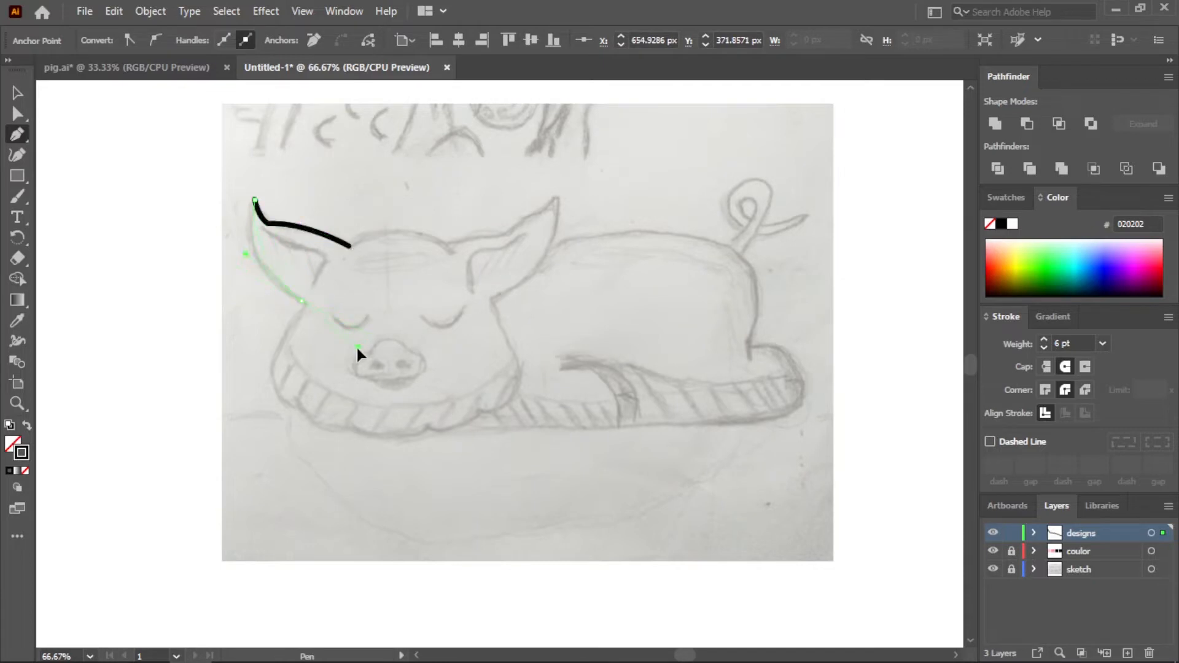
{"action": "left_click_drag", "start_coordinate": [357, 348], "coordinate": [361, 352]}
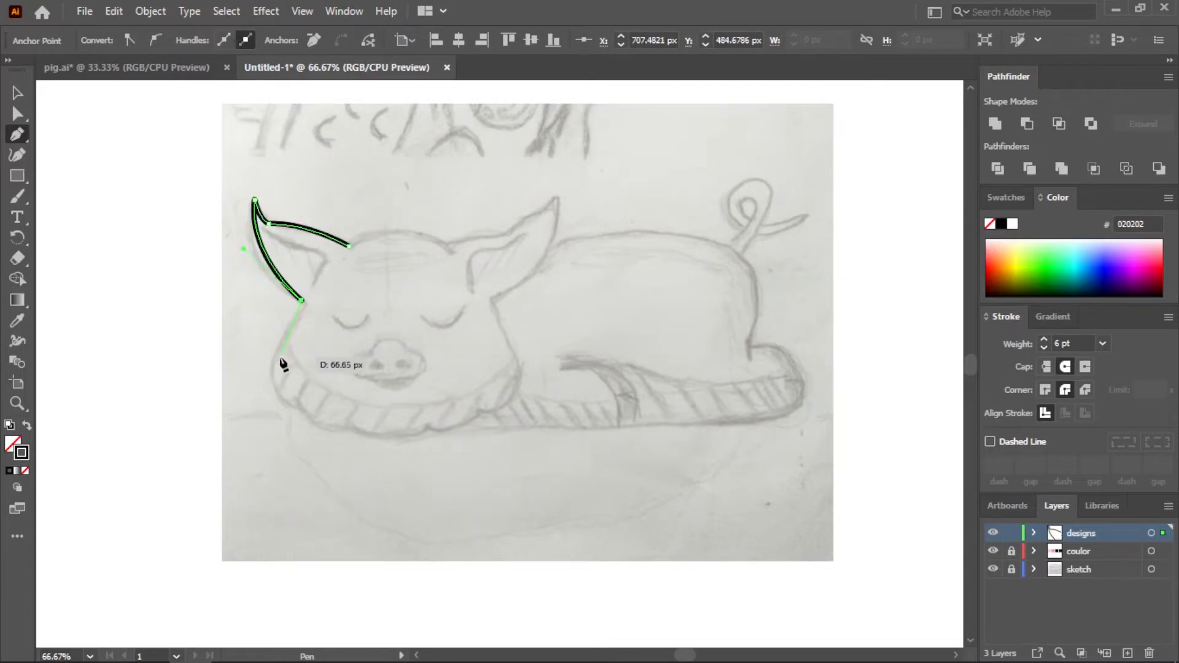
- Continue the outline down the left cheek and along the scalloped chin to the right jowl
{"action": "left_click_drag", "start_coordinate": [278, 351], "coordinate": [300, 413]}
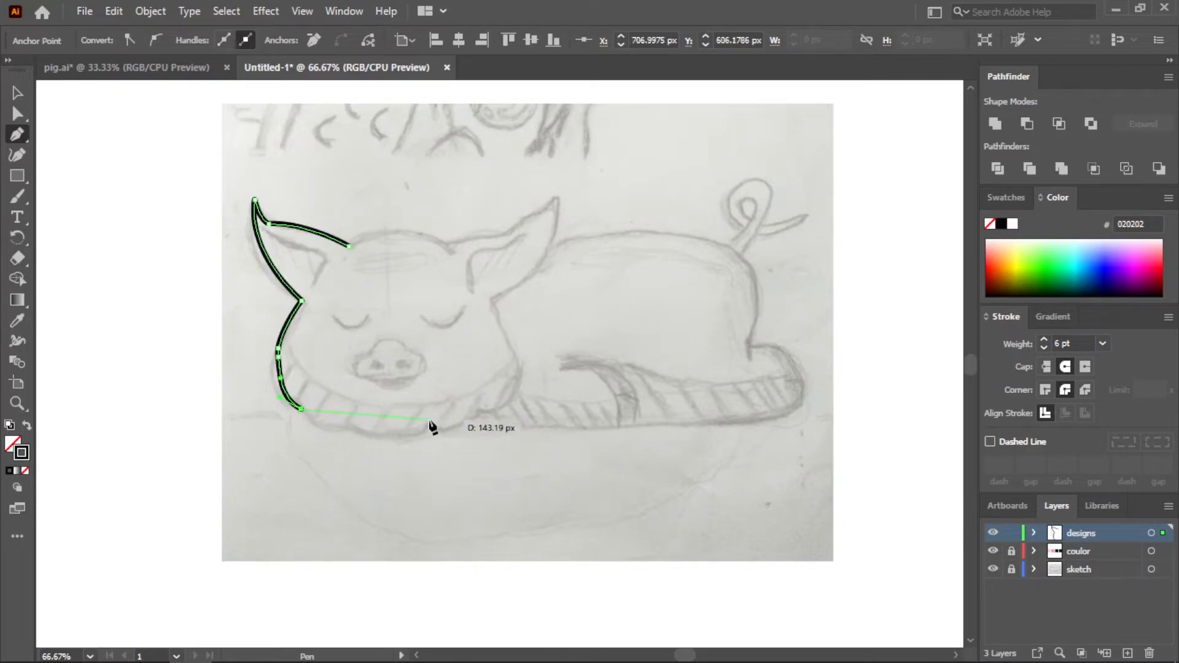
{"action": "key", "text": "ctrl+z"}
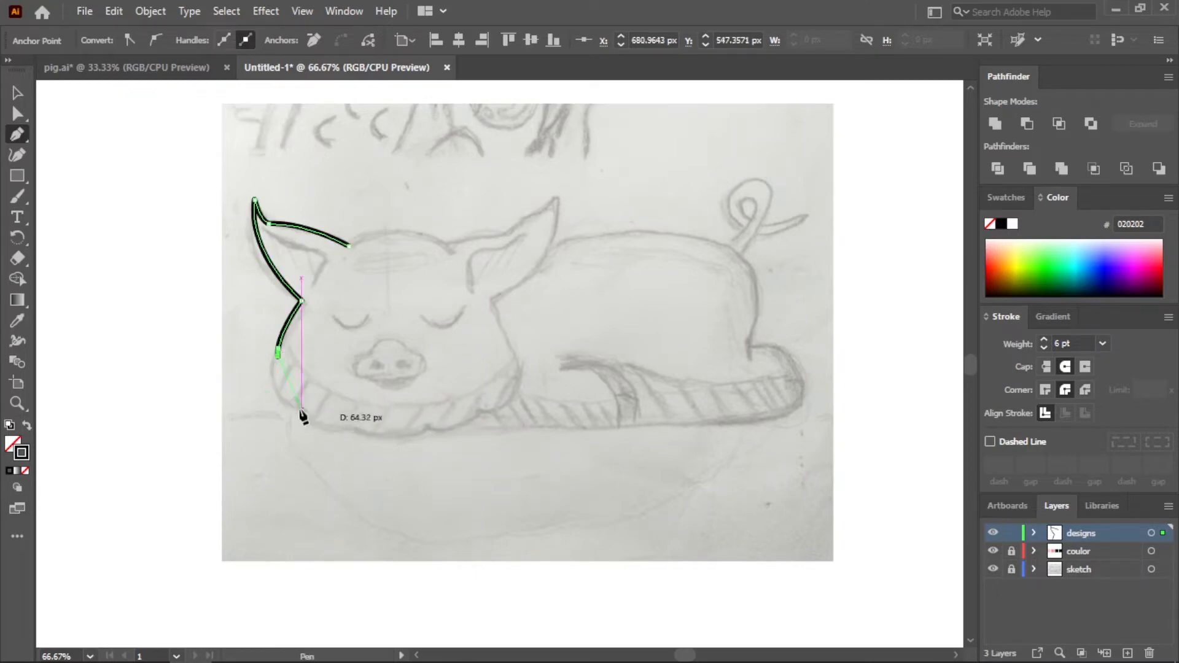
{"action": "left_click_drag", "start_coordinate": [301, 408], "coordinate": [503, 355]}
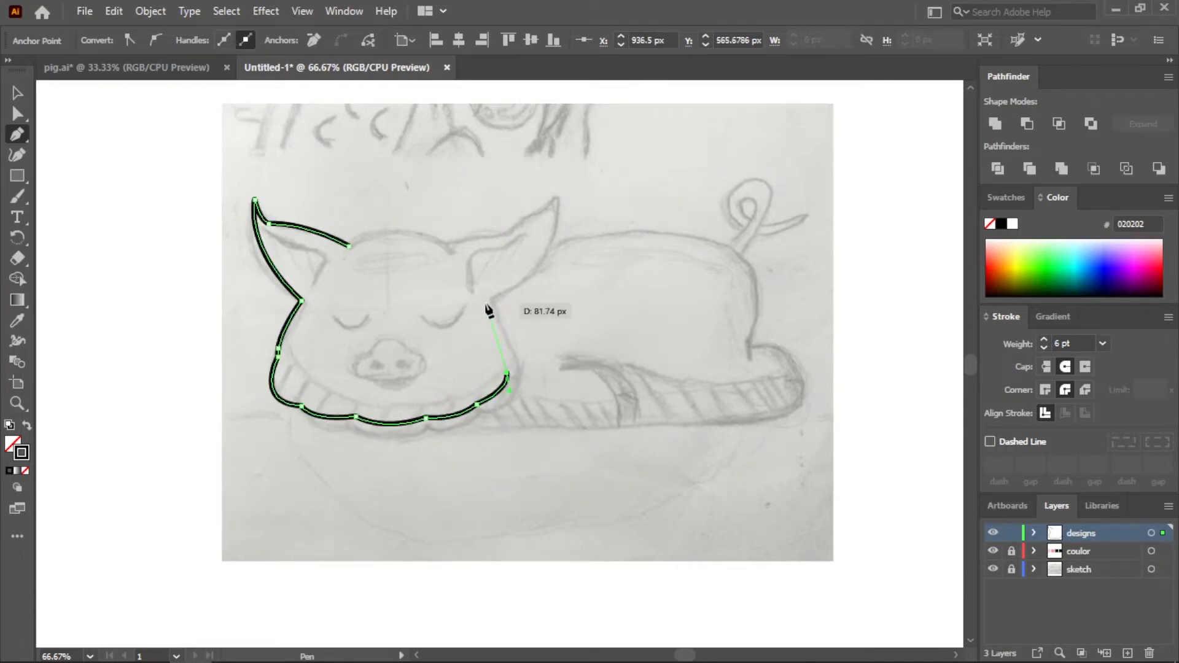
- Trace the right cheek, right ear and top of the head, closing the head outline at its starting point
{"action": "left_click_drag", "start_coordinate": [486, 304], "coordinate": [473, 290]}
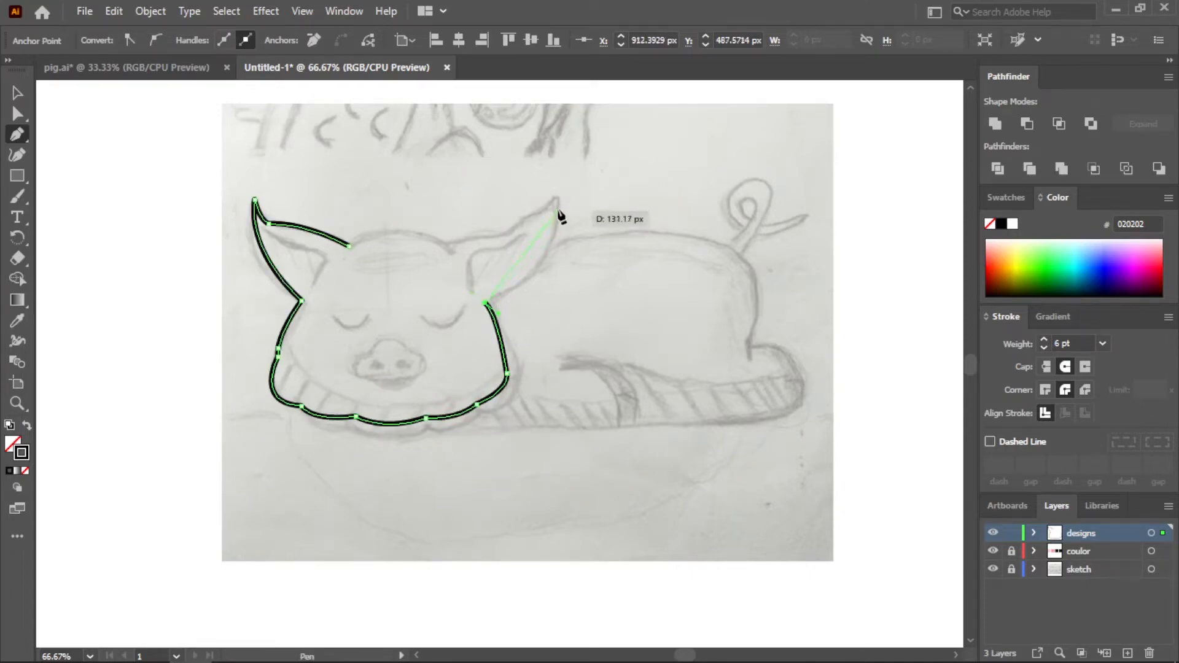
{"action": "left_click_drag", "start_coordinate": [557, 203], "coordinate": [433, 265]}
{"action": "left_click", "coordinate": [449, 245]}
{"action": "left_click_drag", "start_coordinate": [349, 246], "coordinate": [324, 264]}
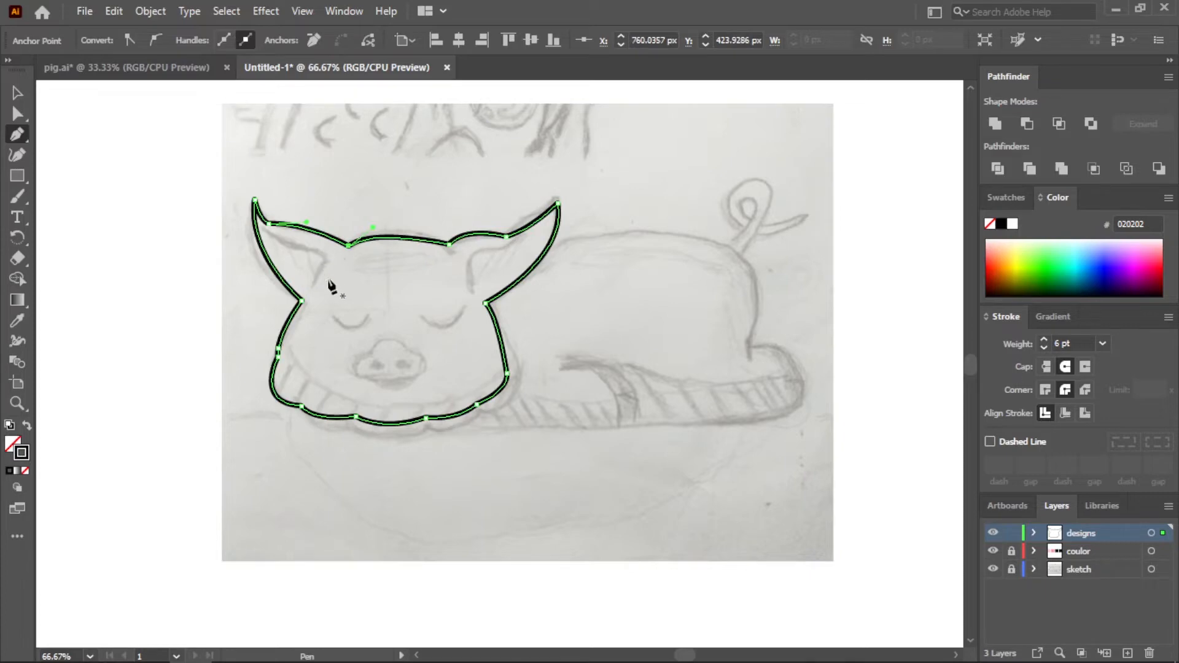
- Reshape the curve of the head outline at the lower right cheek with Direct Selection
{"action": "left_click", "coordinate": [17, 92]}
{"action": "left_click", "coordinate": [58, 188]}
{"action": "left_click", "coordinate": [287, 400]}
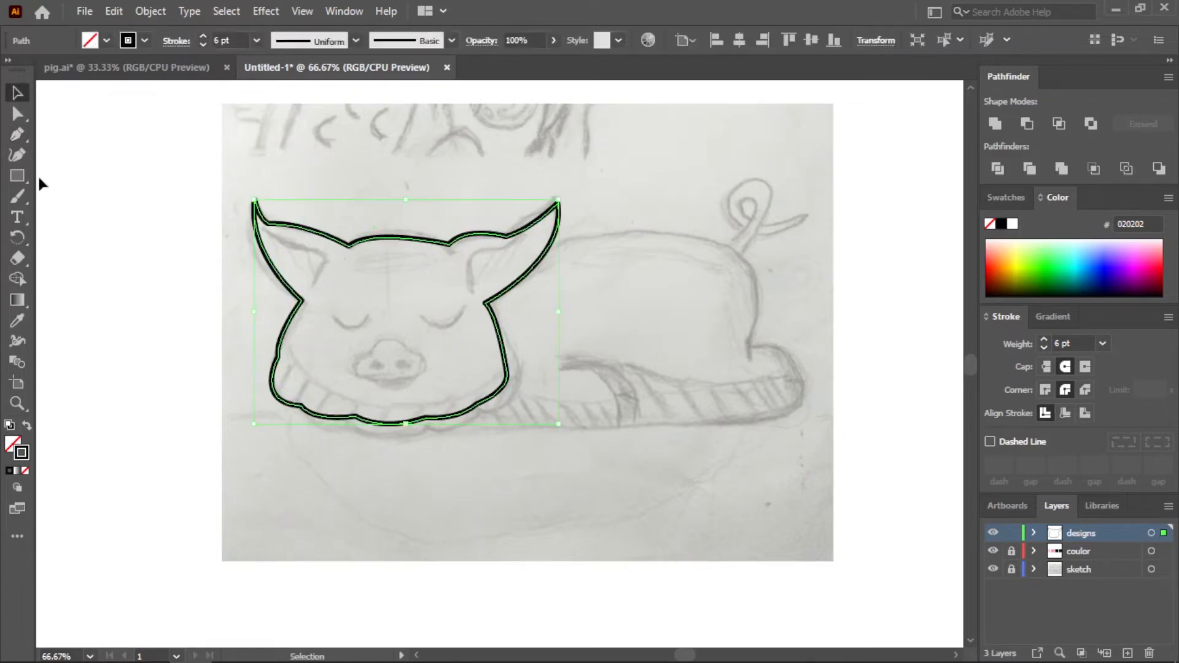
{"action": "left_click", "coordinate": [526, 387]}
{"action": "left_click", "coordinate": [508, 376]}
{"action": "left_click", "coordinate": [17, 114]}
{"action": "left_click_drag", "start_coordinate": [508, 372], "coordinate": [514, 371]}
{"action": "left_click", "coordinate": [518, 393]}
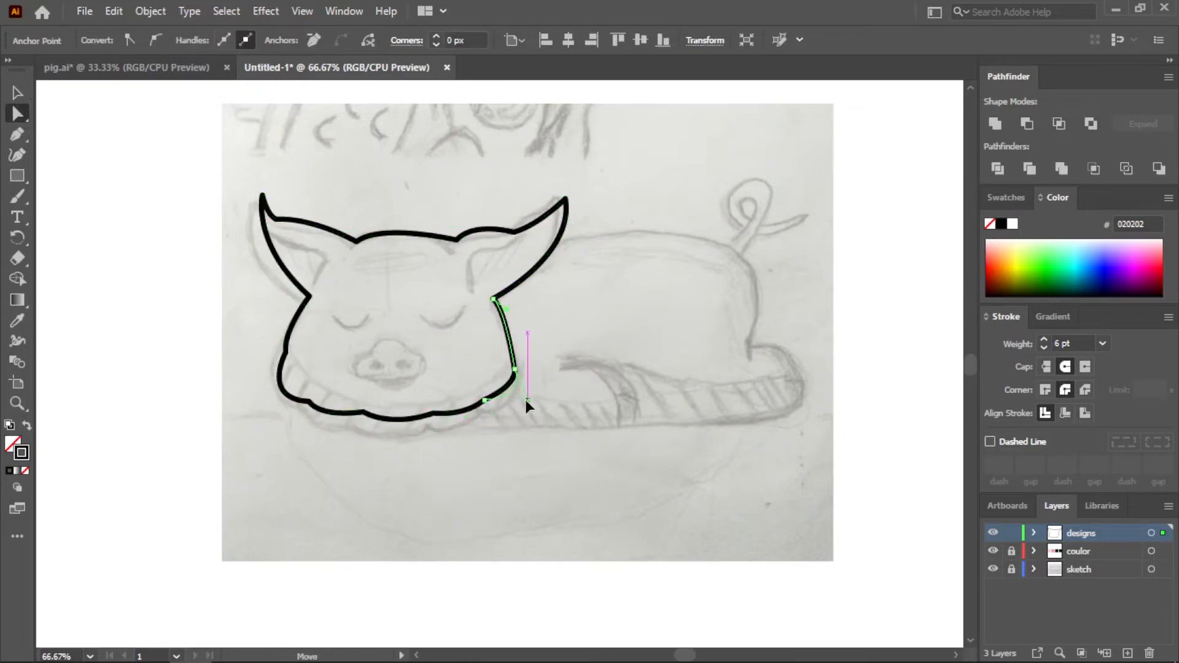
{"action": "key", "text": "v"}
{"action": "left_click", "coordinate": [193, 236]}
- Adjust the anchor point below the left ear's tip to smooth the ear's upper curve
{"action": "key", "text": "ctrl+a"}
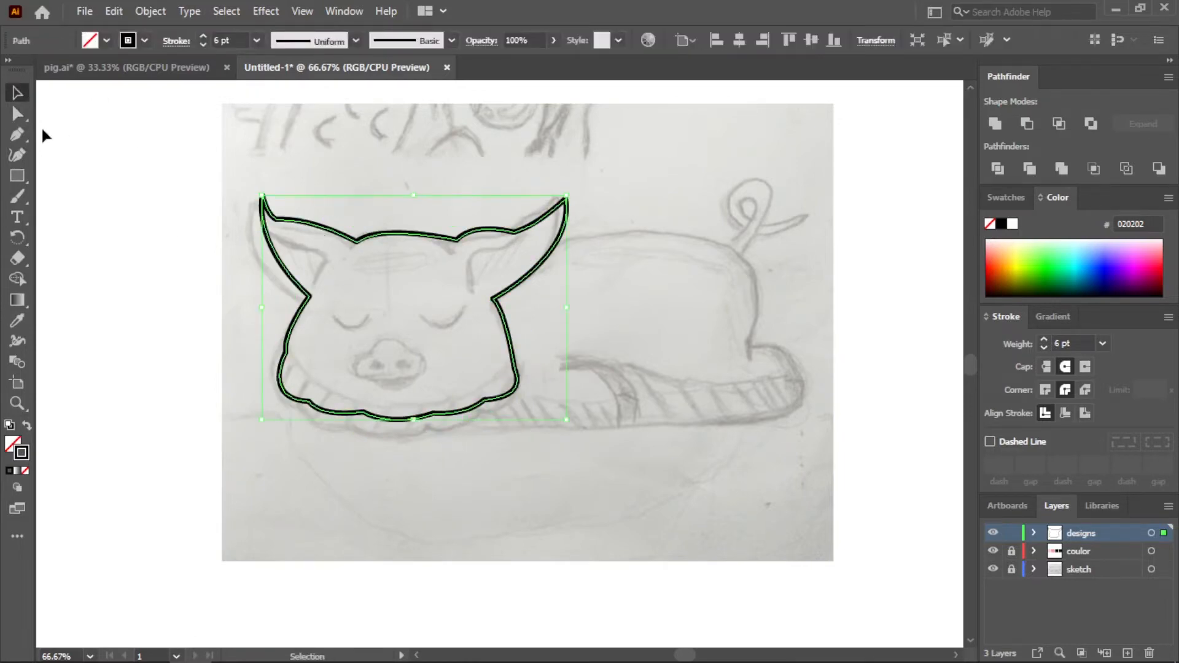
{"action": "left_click", "coordinate": [18, 113]}
{"action": "key", "text": "ctrl+equal"}
{"action": "key", "text": "ctrl+equal"}
{"action": "left_click", "coordinate": [320, 226]}
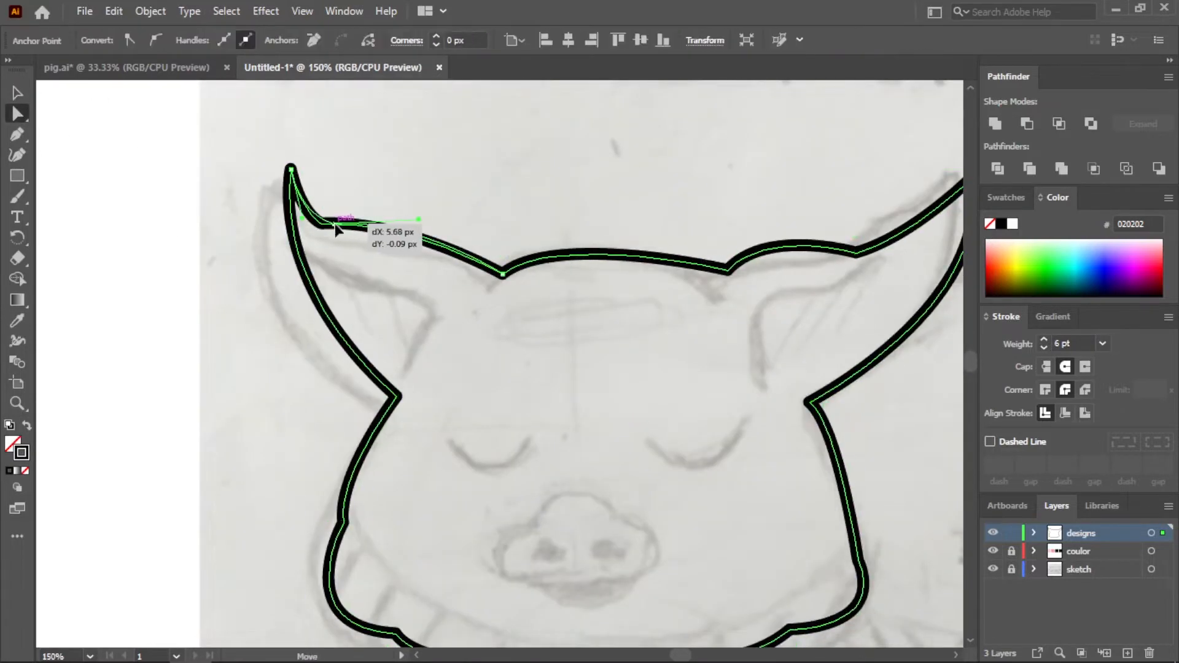
{"action": "scroll", "coordinate": [473, 373], "scroll_direction": "down", "scroll_amount": 2, "text": "alt"}
{"action": "scroll", "coordinate": [608, 322], "scroll_direction": "up", "scroll_amount": 1, "text": "alt"}
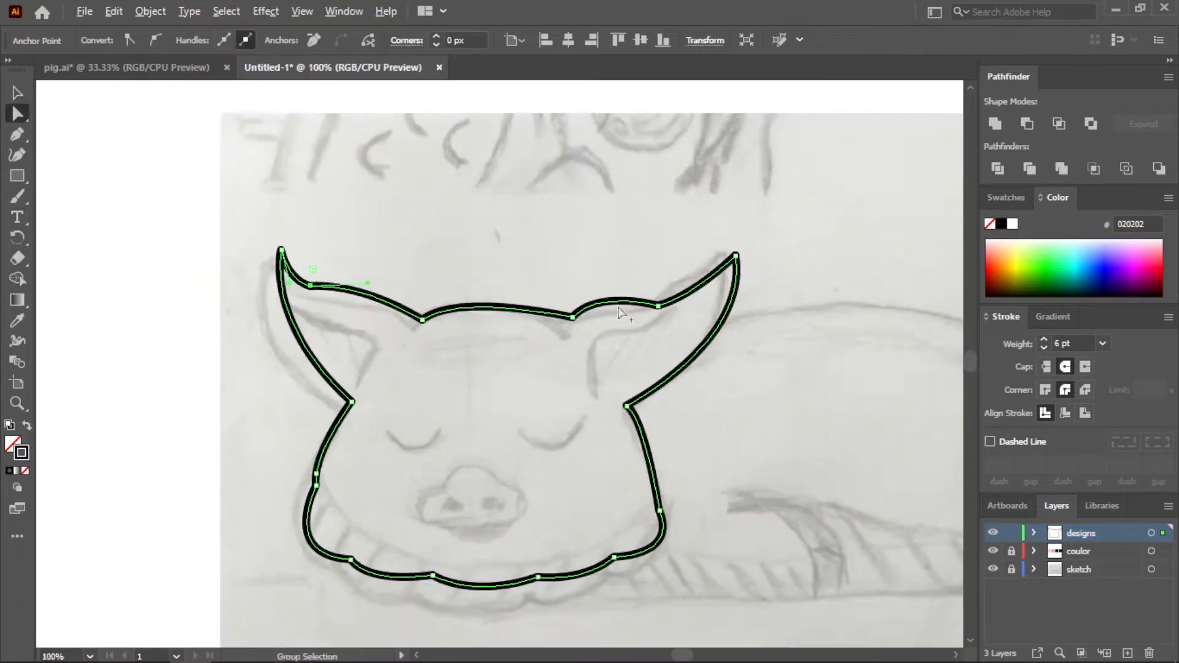
{"action": "left_click", "coordinate": [571, 317]}
{"action": "scroll", "coordinate": [615, 272], "scroll_direction": "down", "scroll_amount": 1, "text": "alt"}
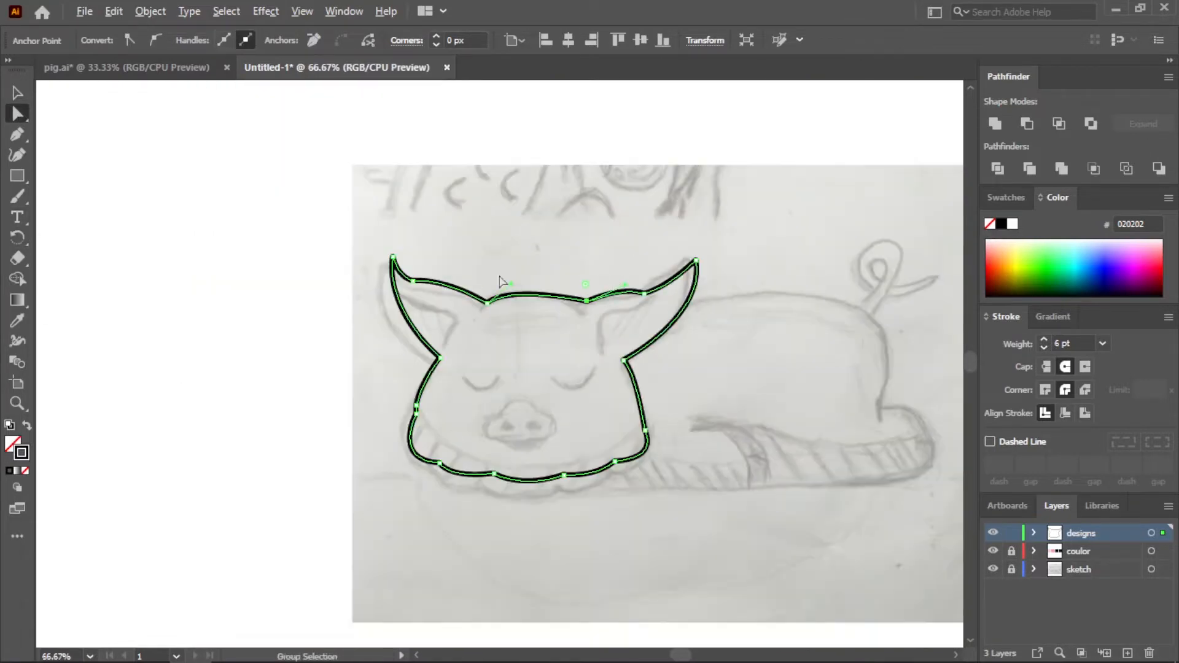
{"action": "left_click", "coordinate": [17, 93]}
{"action": "left_click", "coordinate": [100, 160]}
- Nudge the whole head outline left and slightly down to line it up with the sketch
{"action": "scroll", "coordinate": [369, 382], "scroll_direction": "down", "scroll_amount": 2, "text": "alt"}
{"action": "scroll", "coordinate": [481, 367], "scroll_direction": "up", "scroll_amount": 2, "text": "alt"}
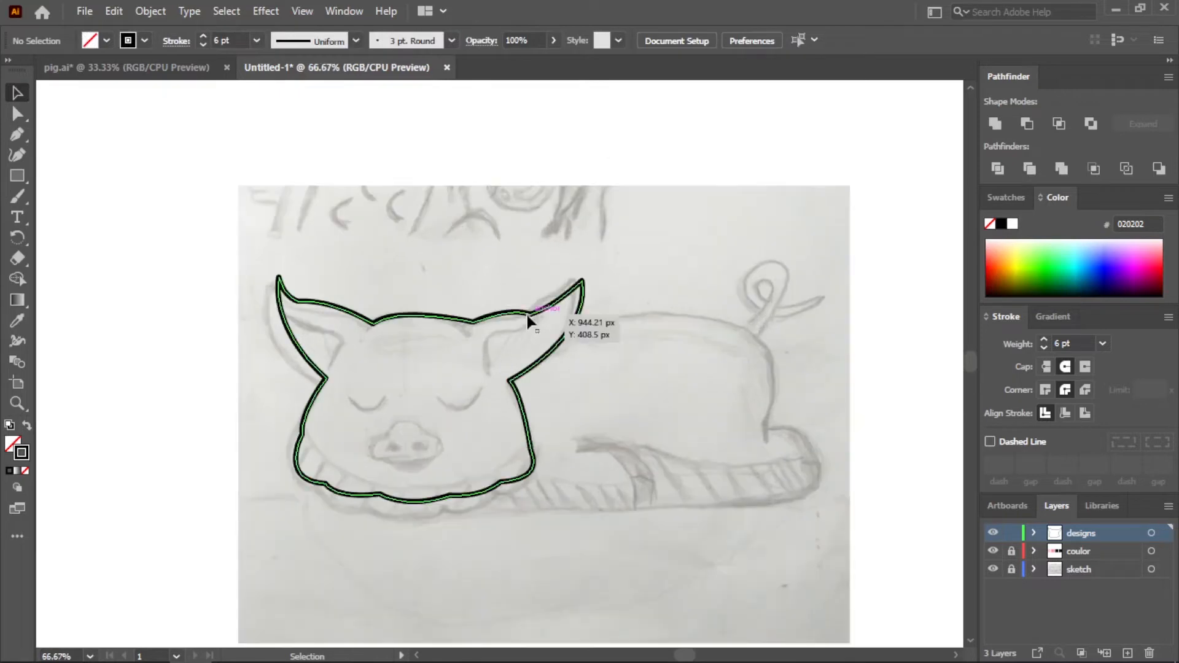
{"action": "left_click", "coordinate": [559, 315]}
{"action": "key", "text": "Right"}
{"action": "key", "text": "Right"}
{"action": "key", "text": "Right"}
{"action": "key", "text": "Right"}
{"action": "key", "text": "Right"}
{"action": "key", "text": "Right"}
{"action": "key", "text": "Right"}
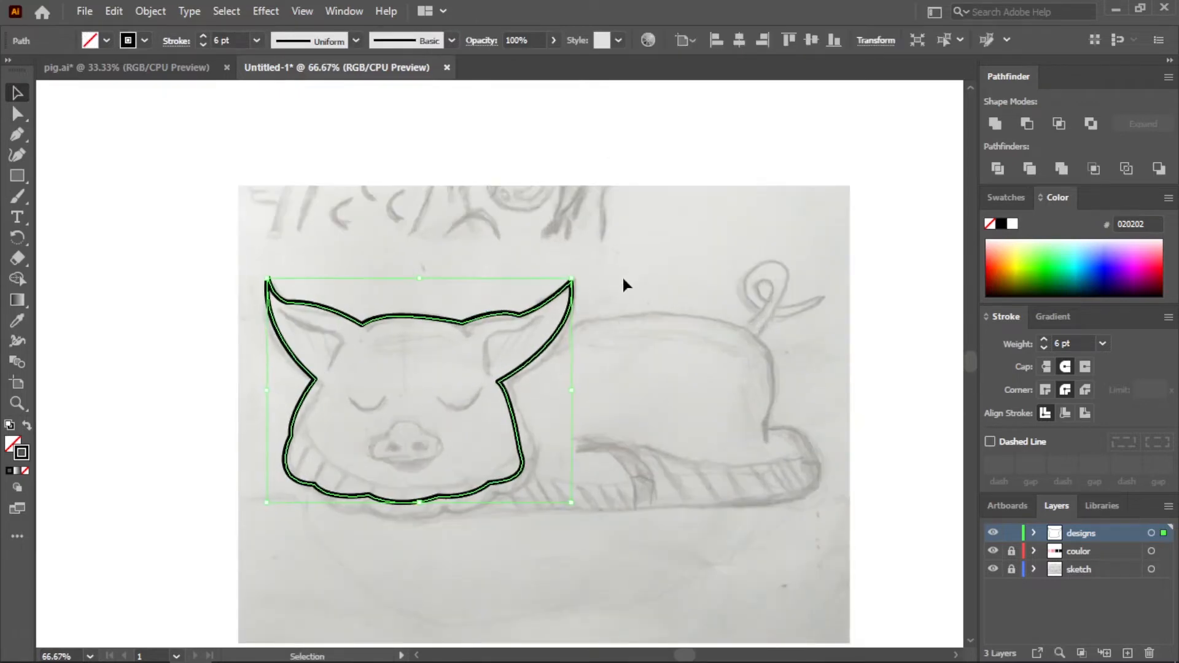
{"action": "key", "text": "Down"}
{"action": "key", "text": "Down"}
{"action": "key", "text": "Down"}
{"action": "key", "text": "Down"}
{"action": "key", "text": "Down"}
{"action": "key", "text": "Down"}
{"action": "key", "text": "Down"}
{"action": "key", "text": "Down"}
{"action": "key", "text": "Down"}
{"action": "key", "text": "Down"}
{"action": "left_click", "coordinate": [571, 255]}
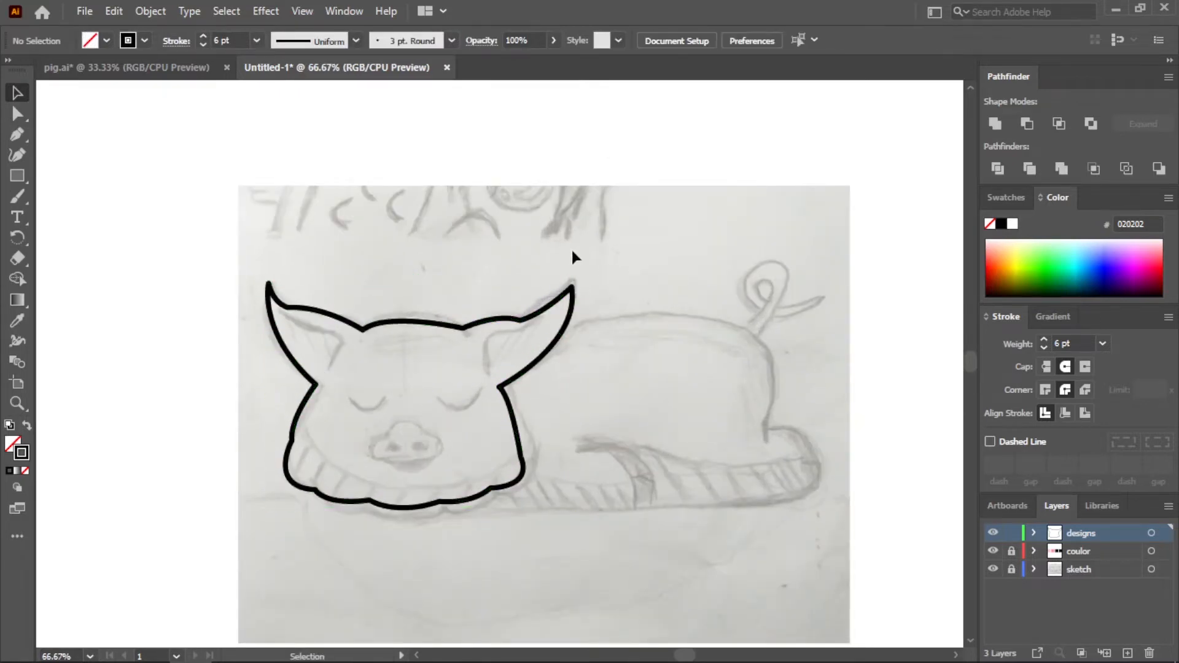
- Trace the pig's back with the Pen tool, curving from the right ear over the rump to the hind foot
{"action": "key", "text": "p"}
{"action": "left_click", "coordinate": [565, 326]}
{"action": "left_click_drag", "start_coordinate": [773, 374], "coordinate": [772, 396]}
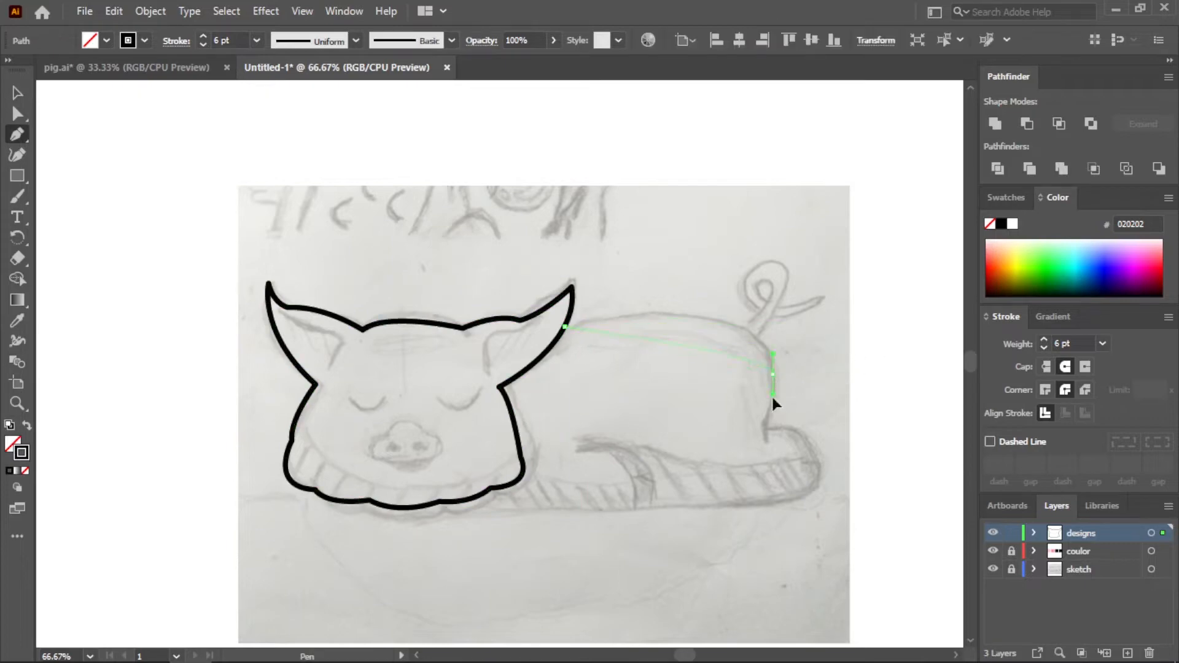
{"action": "left_click_drag", "start_coordinate": [779, 470], "coordinate": [783, 462]}
{"action": "key", "text": "ctrl+z"}
{"action": "key", "text": "ctrl+z"}
{"action": "left_click_drag", "start_coordinate": [772, 372], "coordinate": [772, 488]}
{"action": "key", "text": "ctrl+z"}
{"action": "key", "text": "ctrl+z"}
{"action": "left_click", "coordinate": [772, 374]}
{"action": "key", "text": "ctrl+z"}
{"action": "key", "text": "ctrl+z"}
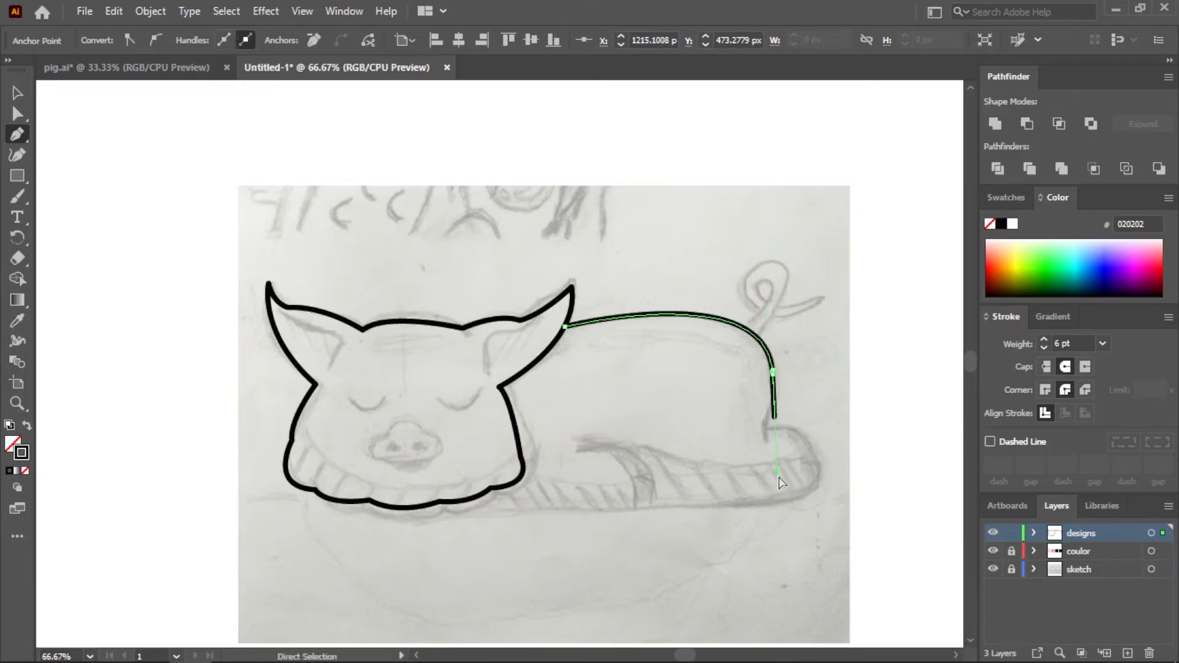
{"action": "left_click_drag", "start_coordinate": [772, 375], "coordinate": [773, 378]}
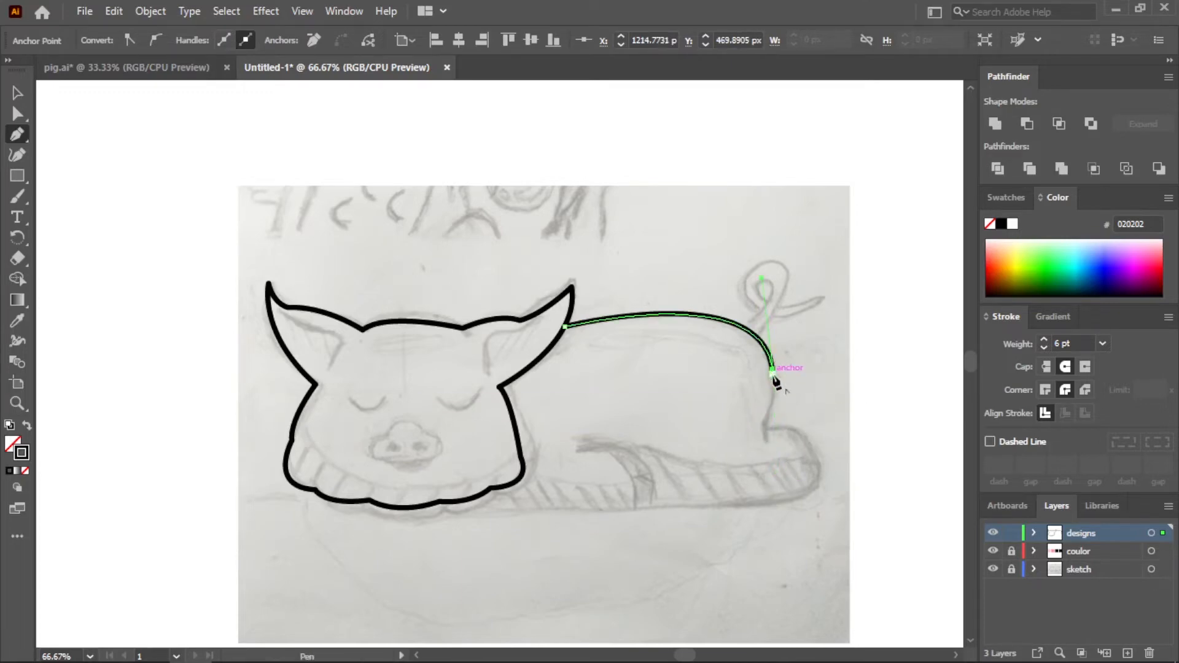
{"action": "left_click", "coordinate": [772, 372]}
{"action": "left_click_drag", "start_coordinate": [765, 441], "coordinate": [751, 472]}
{"action": "left_click", "coordinate": [766, 440]}
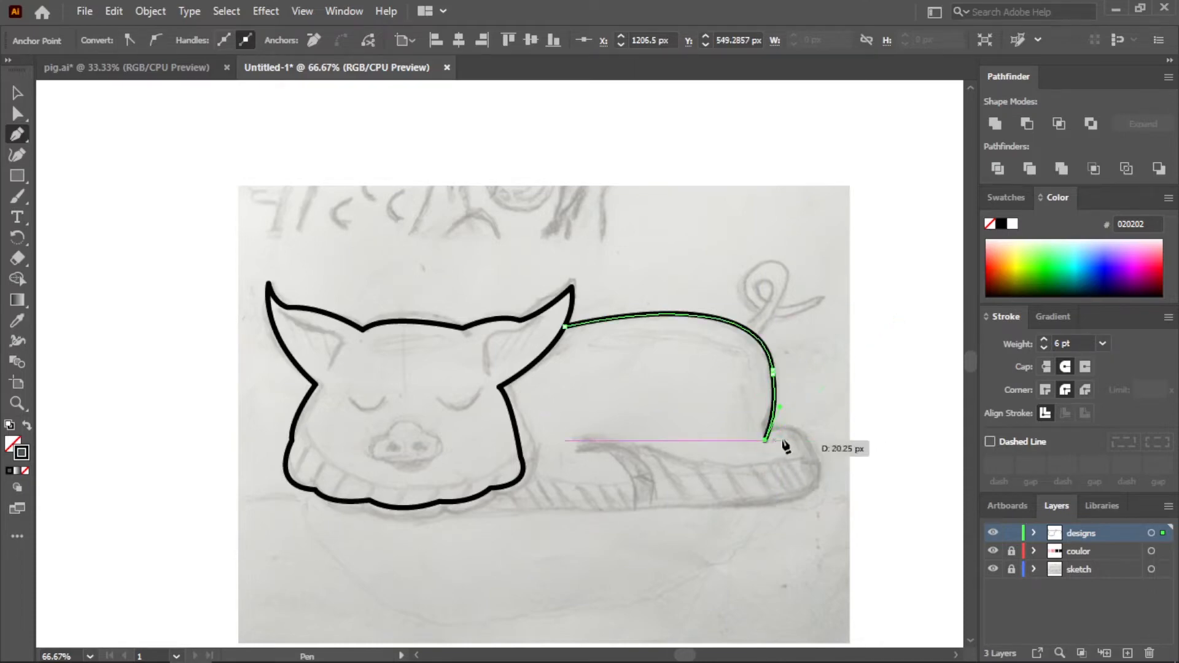
- Draw the front leg as a straight base line from under the chin ending in a rounded foot curve
{"action": "left_click", "coordinate": [440, 507]}
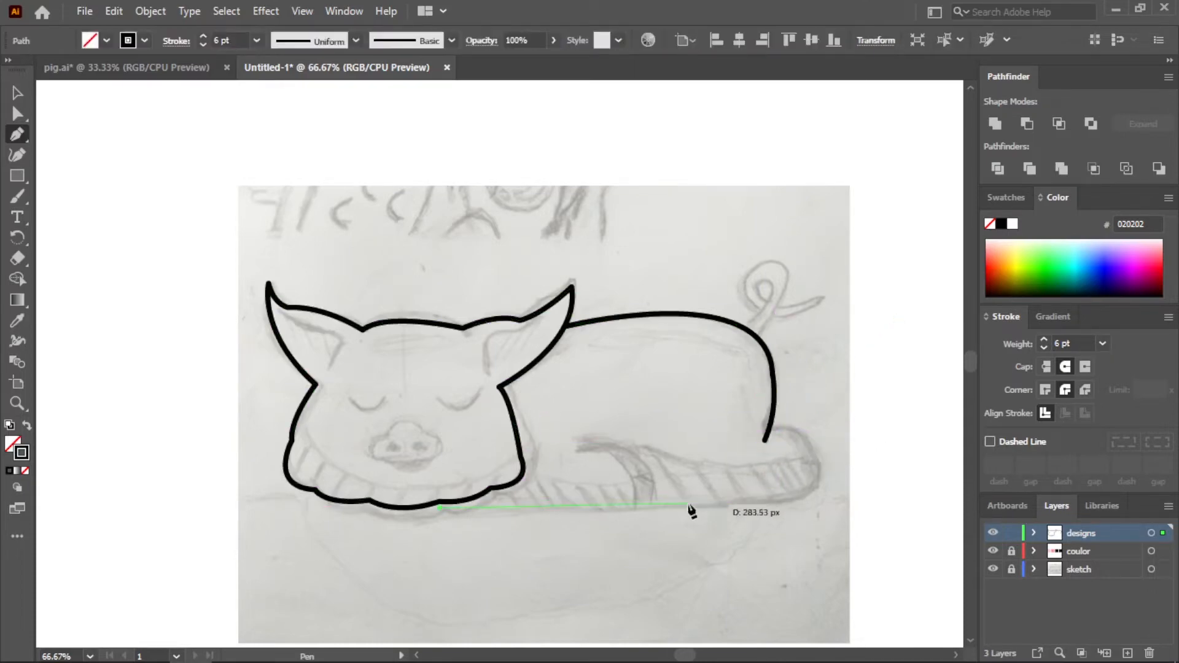
{"action": "left_click", "coordinate": [650, 507]}
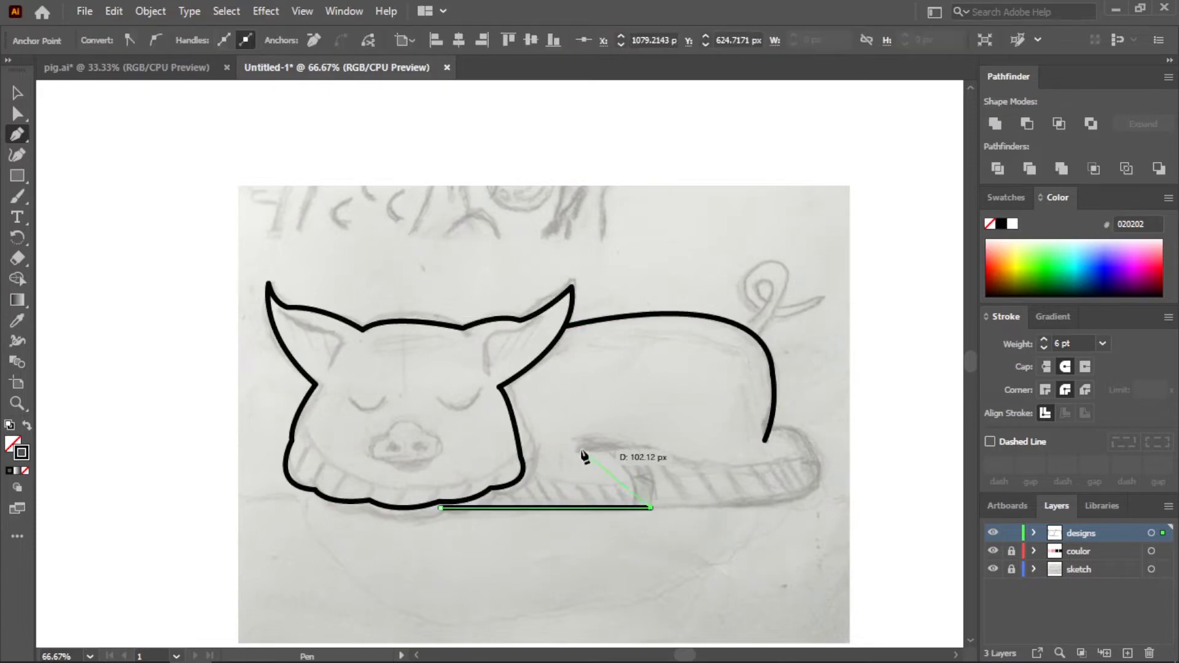
{"action": "left_click_drag", "start_coordinate": [581, 449], "coordinate": [479, 455]}
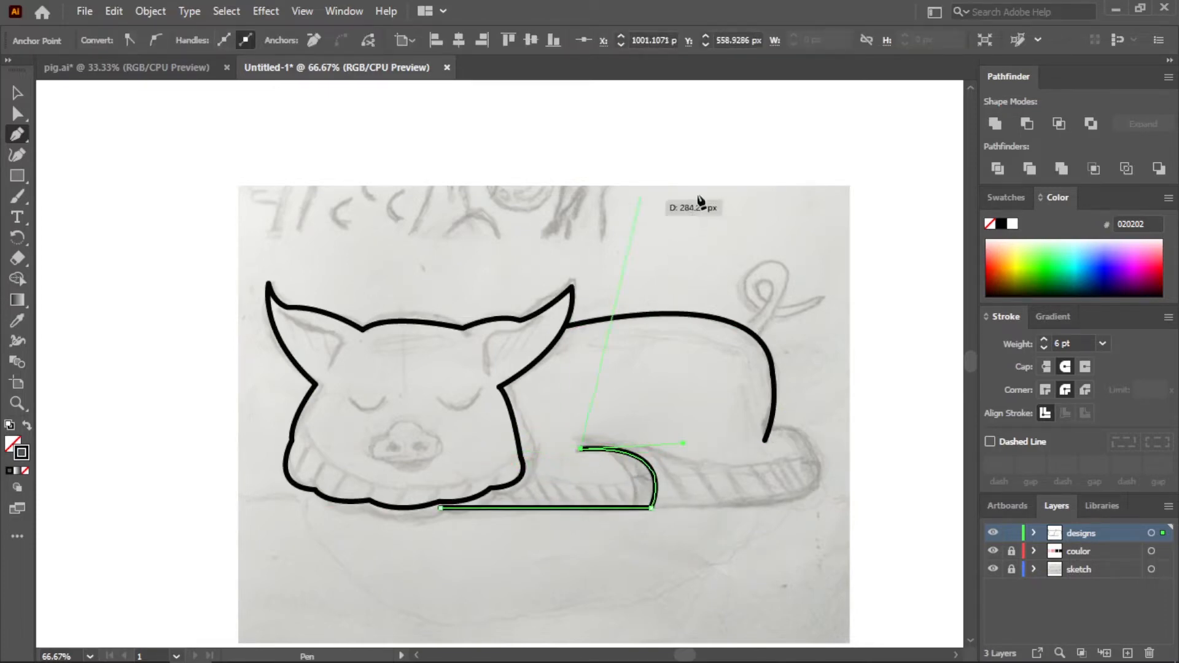
{"action": "key", "text": "v"}
{"action": "left_click", "coordinate": [109, 291]}
{"action": "scroll", "coordinate": [689, 523], "scroll_direction": "up", "scroll_amount": 1}
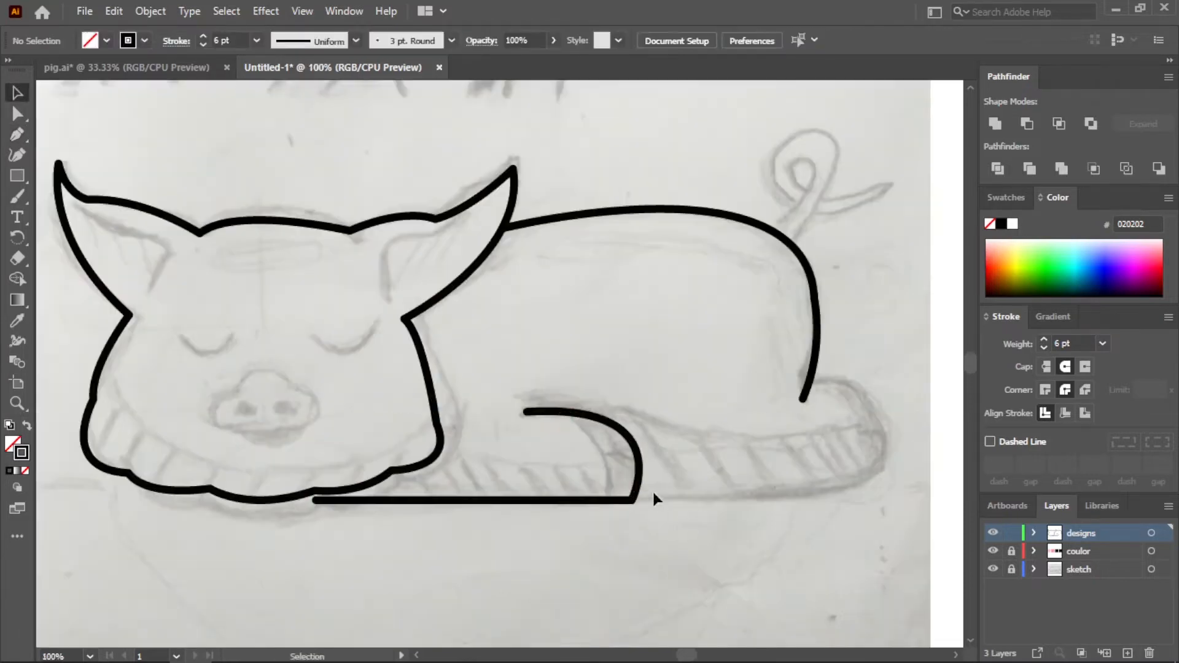
{"action": "left_click", "coordinate": [641, 464]}
{"action": "left_click_drag", "start_coordinate": [639, 464], "coordinate": [640, 457]}
{"action": "left_click", "coordinate": [657, 585]}
- Duplicate the front leg path and place the copy over the sketched hind foot, aligned with the base line
{"action": "scroll", "coordinate": [656, 585], "scroll_direction": "down", "scroll_amount": 1}
{"action": "left_click", "coordinate": [642, 519]}
{"action": "key", "text": "a"}
{"action": "key", "text": "v"}
{"action": "key", "text": "ctrl+c"}
{"action": "key", "text": "ctrl+v"}
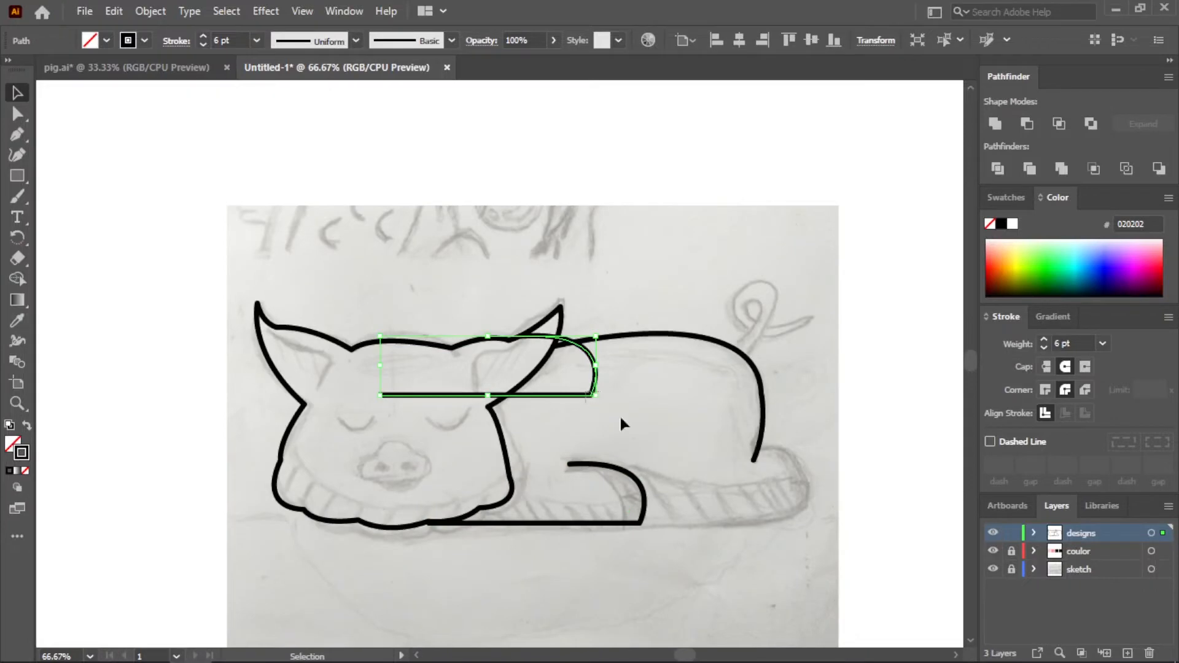
{"action": "left_click_drag", "start_coordinate": [594, 394], "coordinate": [813, 520]}
{"action": "left_click", "coordinate": [783, 560]}
{"action": "scroll", "coordinate": [783, 560], "scroll_direction": "up", "scroll_amount": 1}
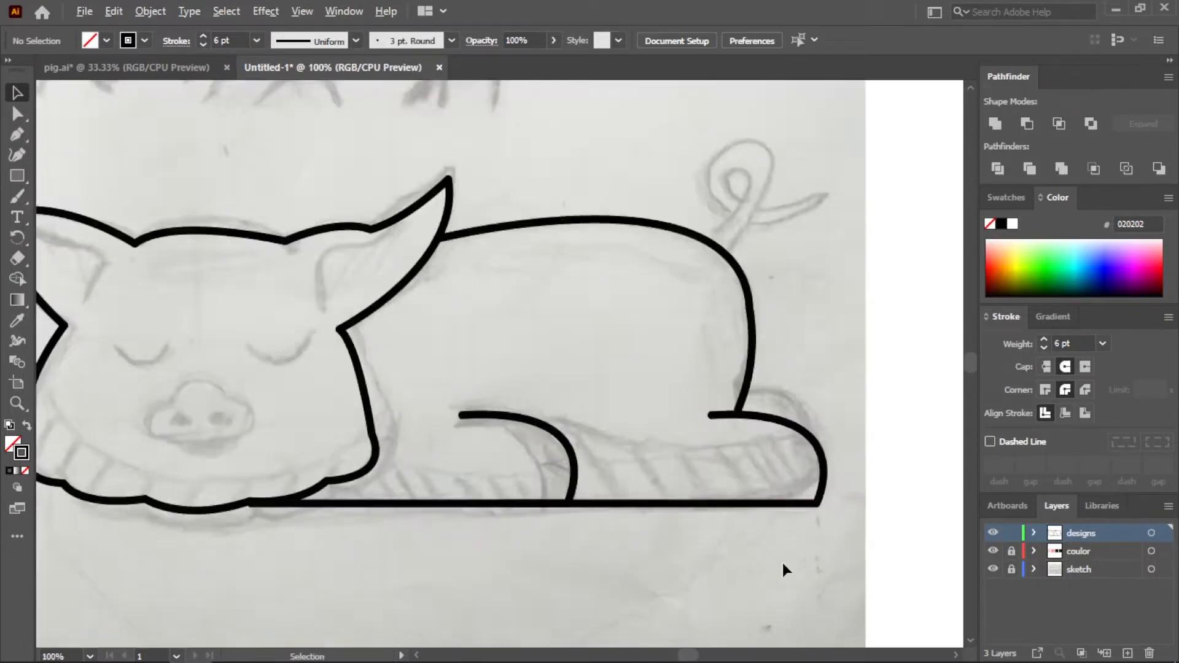
{"action": "scroll", "coordinate": [783, 560], "scroll_direction": "down", "scroll_amount": 1}
- Trace the small inner loop of the pig's curly tail with the Pen tool, starting from the rump
{"action": "left_click", "coordinate": [18, 135]}
{"action": "scroll", "coordinate": [614, 285], "scroll_direction": "up", "scroll_amount": 2}
{"action": "scroll", "coordinate": [829, 425], "scroll_direction": "down", "scroll_amount": 2}
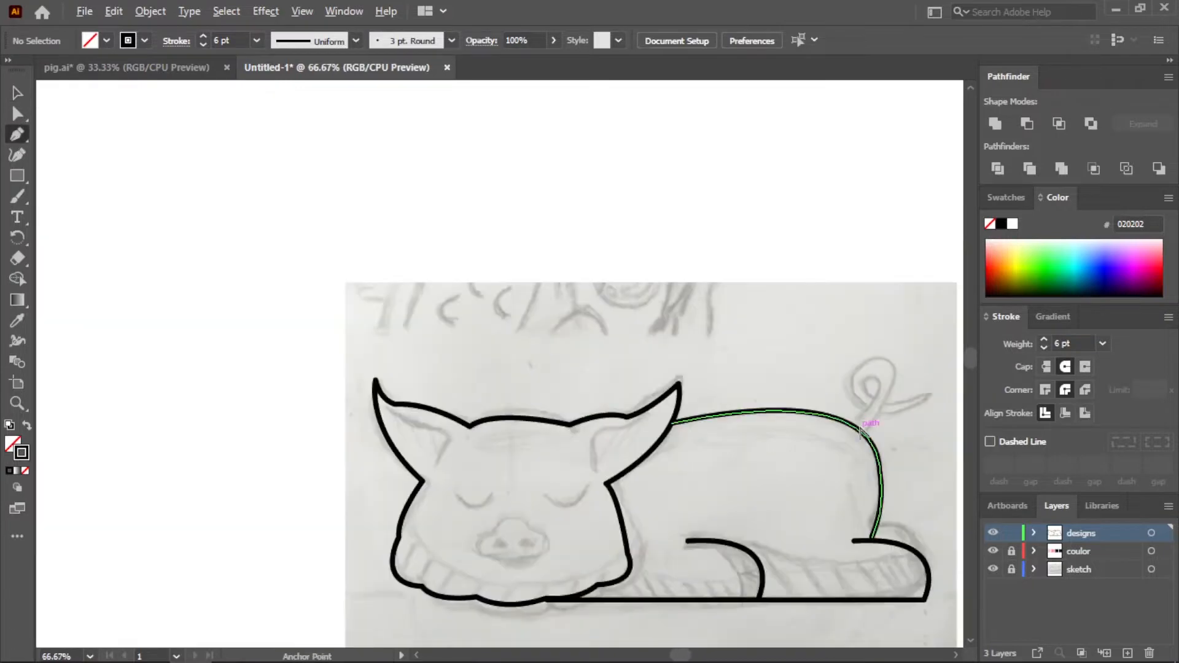
{"action": "left_click", "coordinate": [854, 420]}
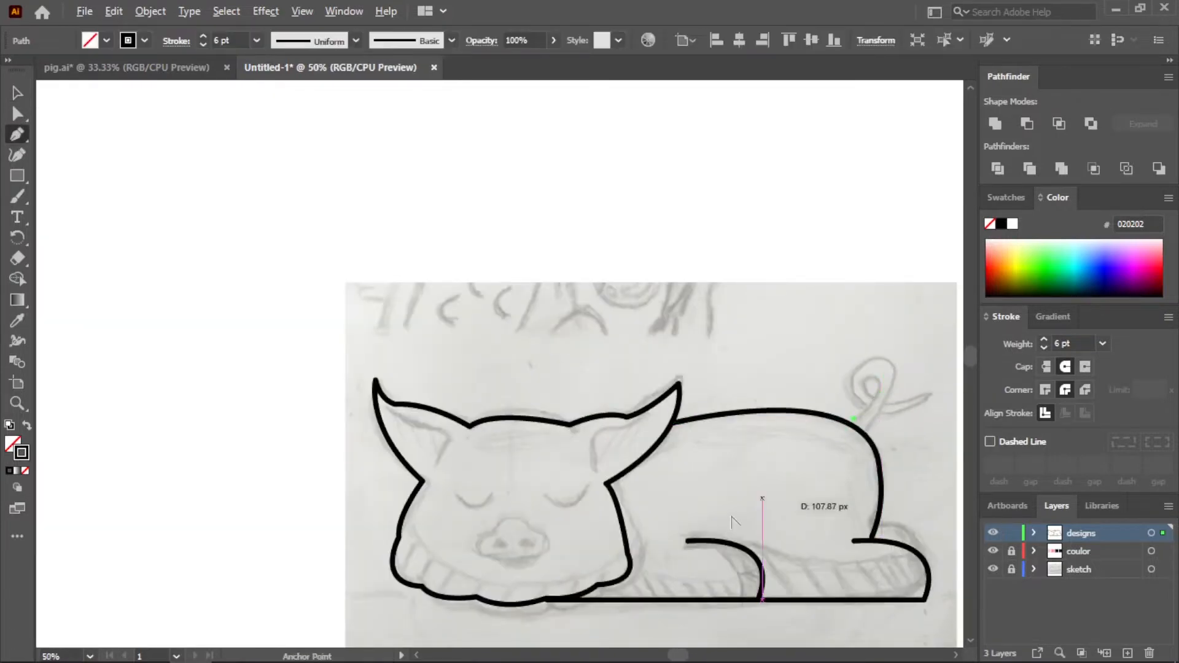
{"action": "scroll", "coordinate": [881, 393], "scroll_direction": "up", "scroll_amount": 1}
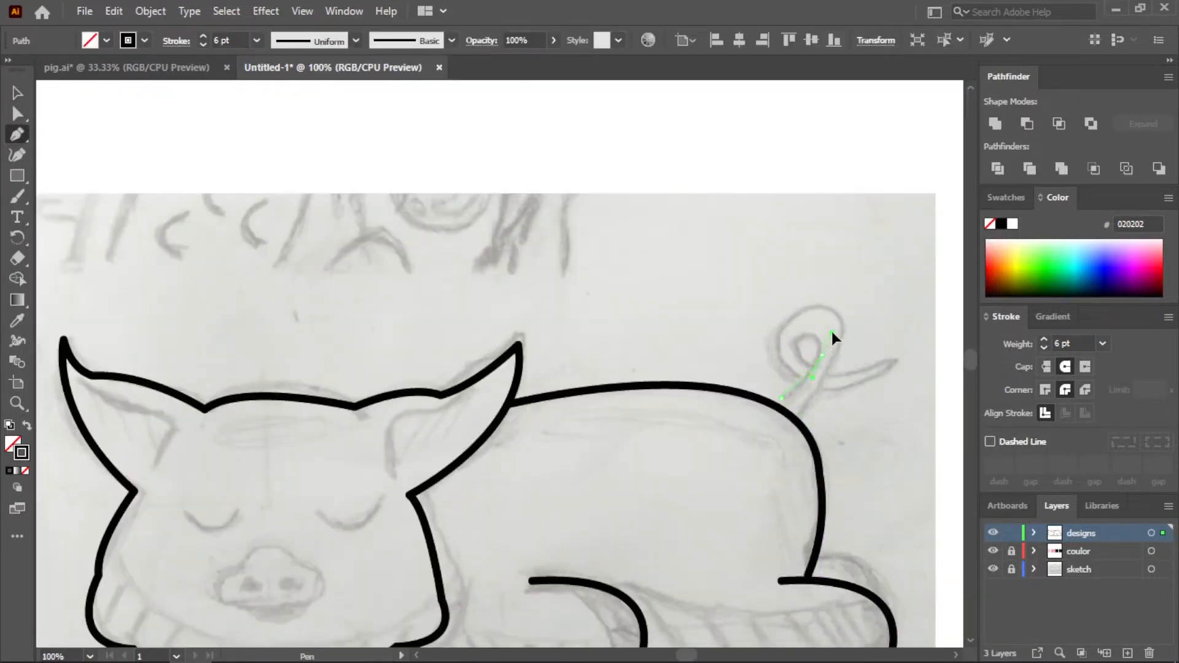
{"action": "mouse_move", "coordinate": [822, 355]}
{"action": "left_mouse_down"}
{"action": "mouse_move", "coordinate": [801, 344]}
{"action": "mouse_move", "coordinate": [807, 371]}
{"action": "mouse_move", "coordinate": [827, 378]}
{"action": "left_mouse_up"}
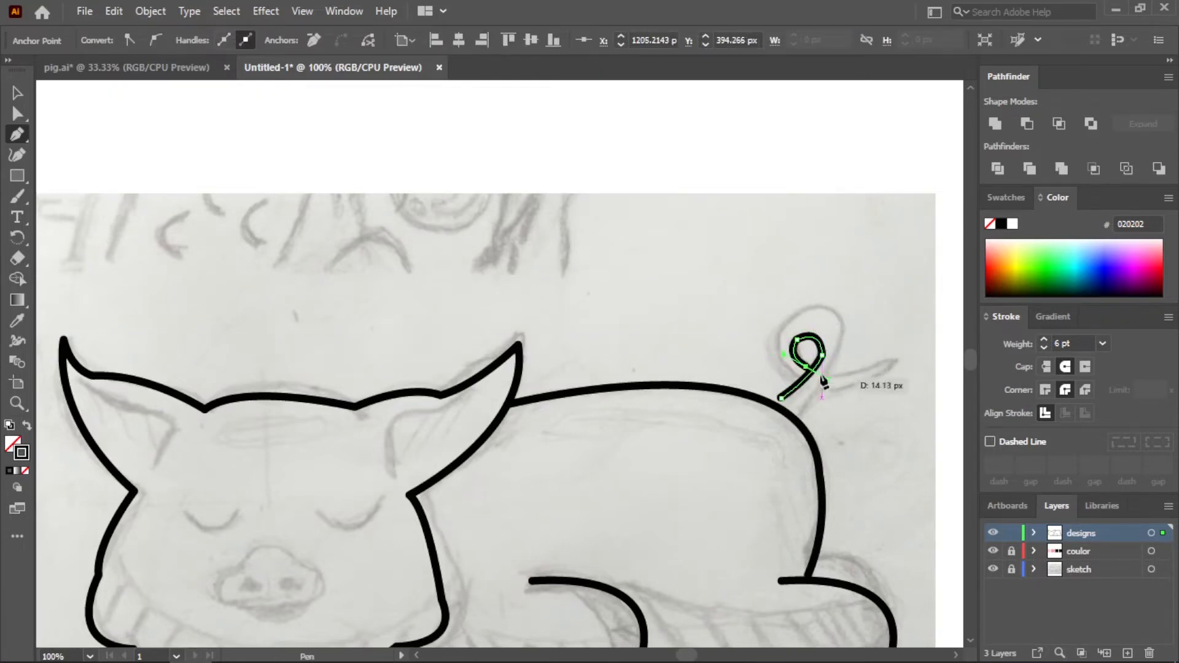
{"action": "left_click", "coordinate": [806, 368]}
{"action": "key", "text": "Escape"}
- Trace the tail's larger outer loop from the rump up and around until it meets the inner curl
{"action": "left_click", "coordinate": [800, 416]}
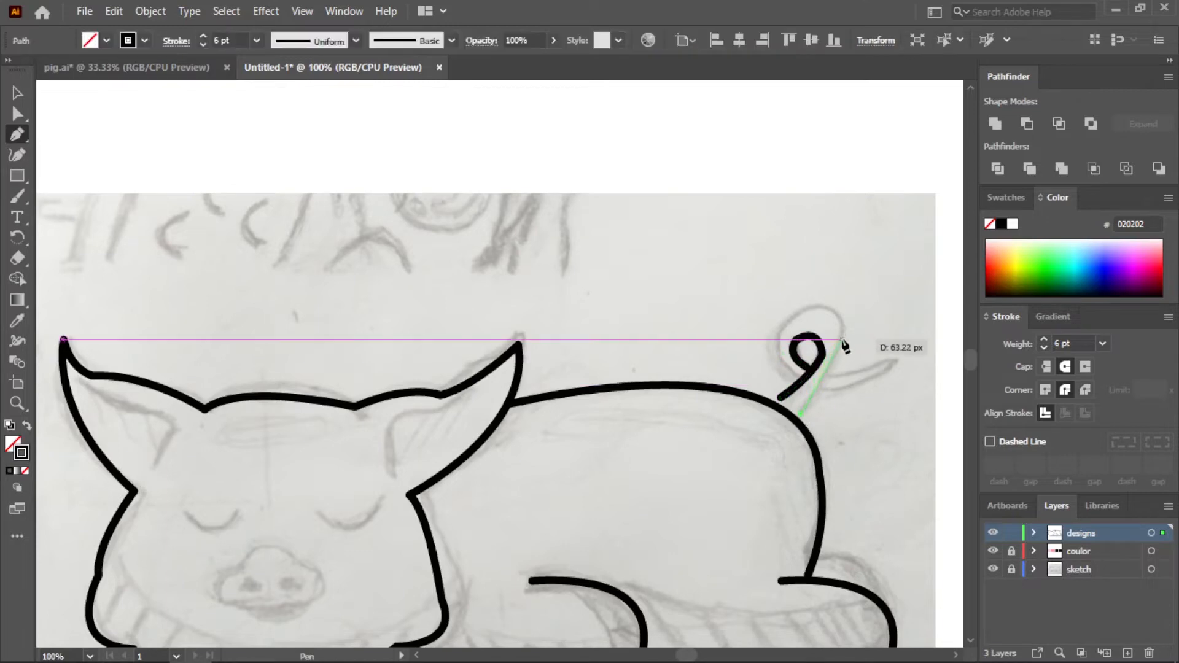
{"action": "left_click_drag", "start_coordinate": [842, 307], "coordinate": [840, 306]}
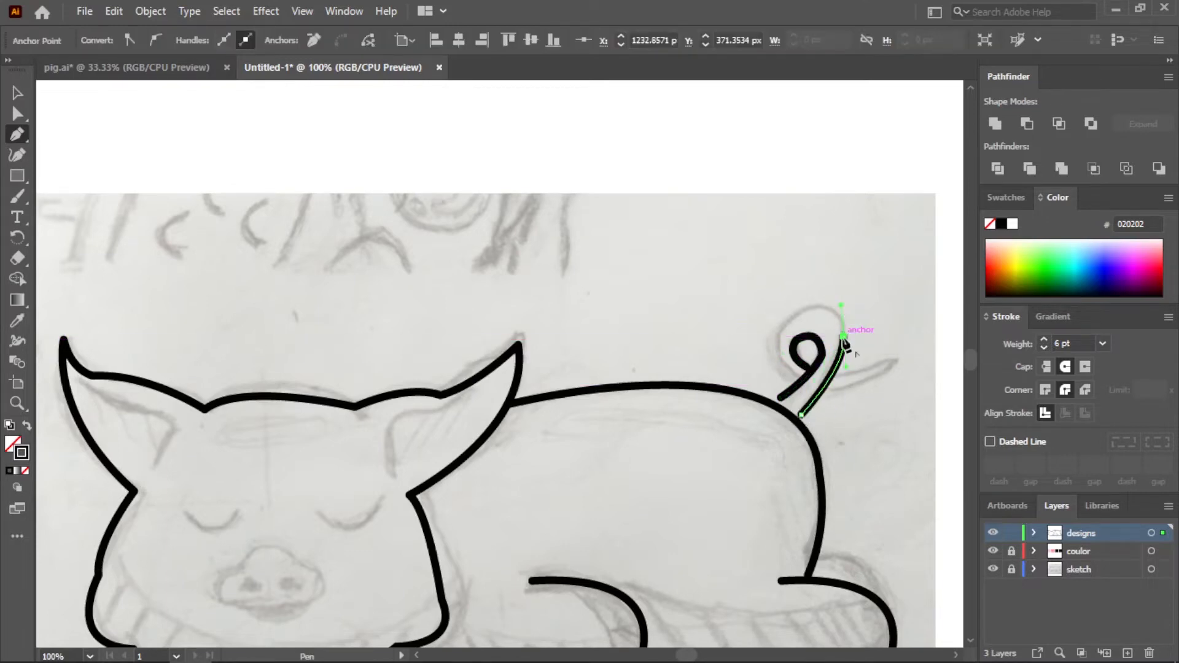
{"action": "mouse_move", "coordinate": [782, 330]}
{"action": "left_mouse_down"}
{"action": "mouse_move", "coordinate": [748, 369]}
{"action": "mouse_move", "coordinate": [737, 363]}
{"action": "mouse_move", "coordinate": [836, 403]}
{"action": "left_mouse_up"}
{"action": "left_click", "coordinate": [782, 330]}
{"action": "left_click", "coordinate": [796, 385]}
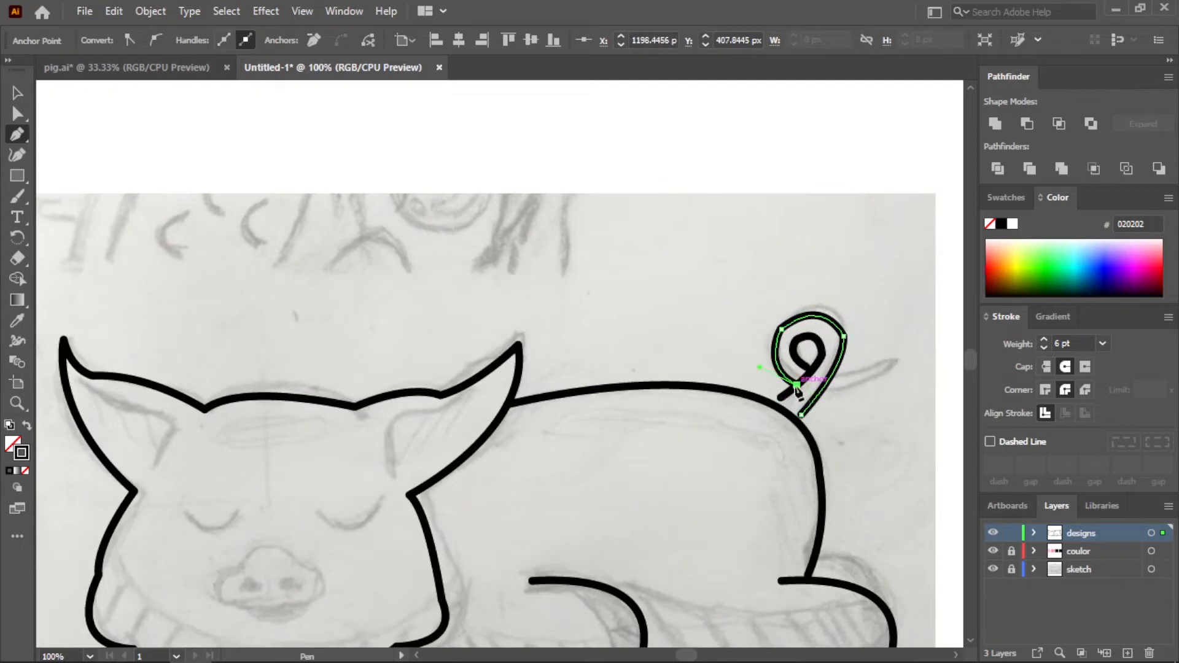
{"action": "left_click", "coordinate": [831, 377]}
{"action": "left_click", "coordinate": [895, 361]}
{"action": "key", "text": "ctrl+z"}
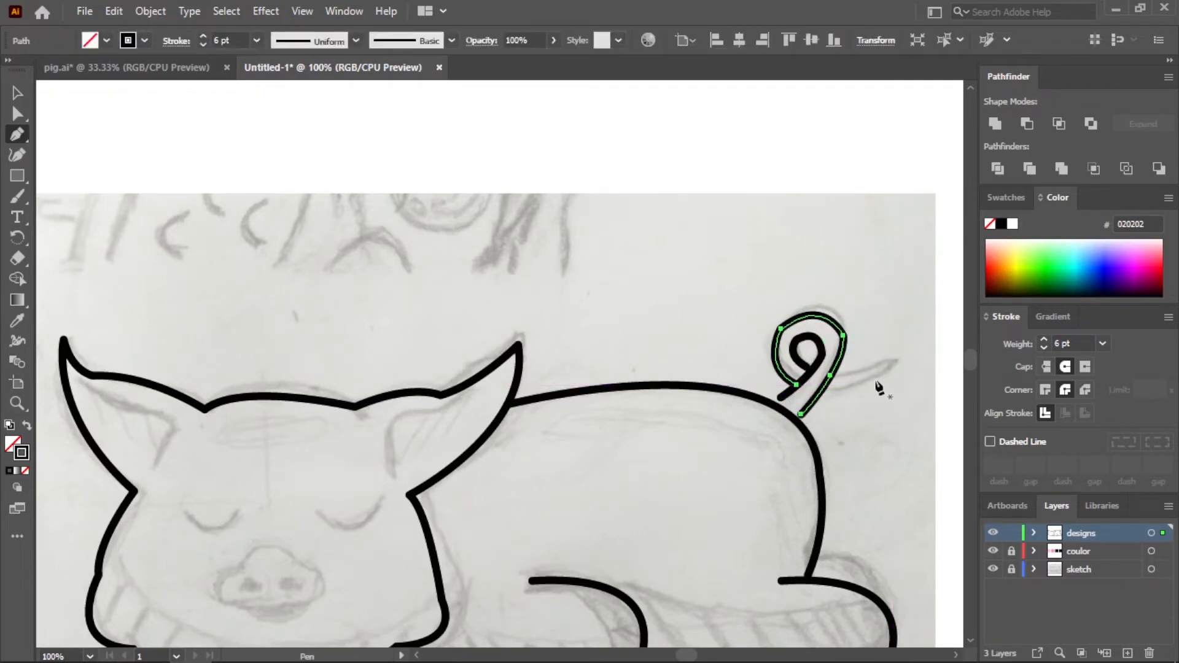
{"action": "left_click", "coordinate": [837, 376]}
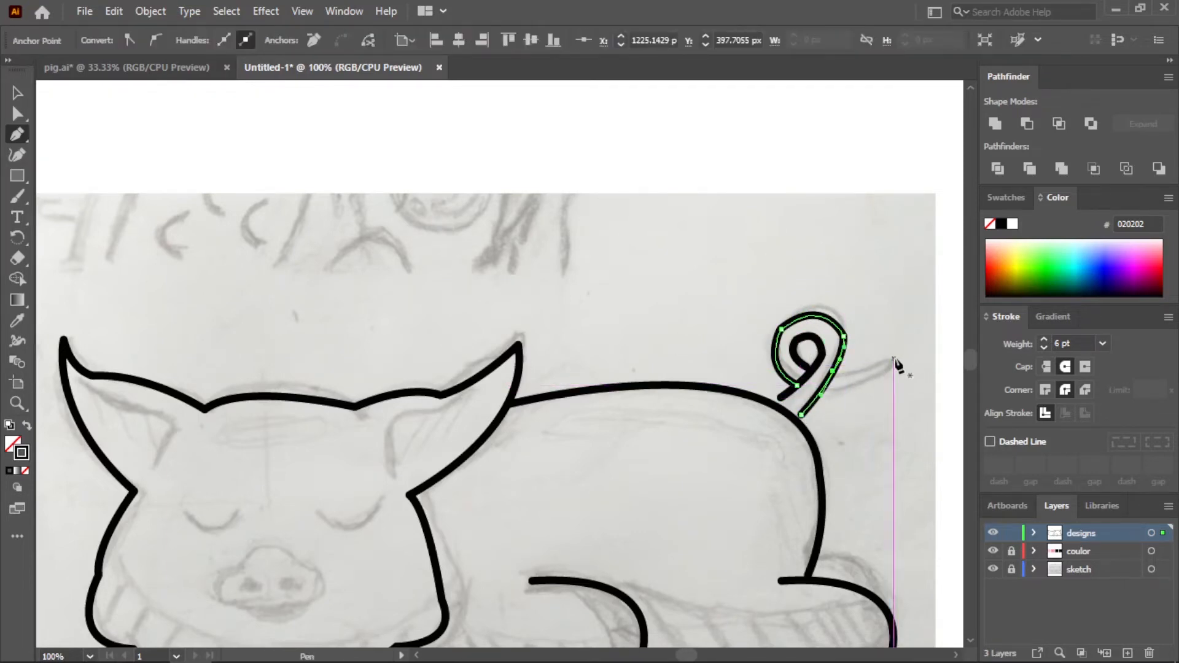
{"action": "left_click", "coordinate": [894, 360]}
{"action": "key", "text": "ctrl+z"}
- Draw the tail's pointed tip as a closed curved shape extending right from the outer loop
{"action": "left_click", "coordinate": [838, 375]}
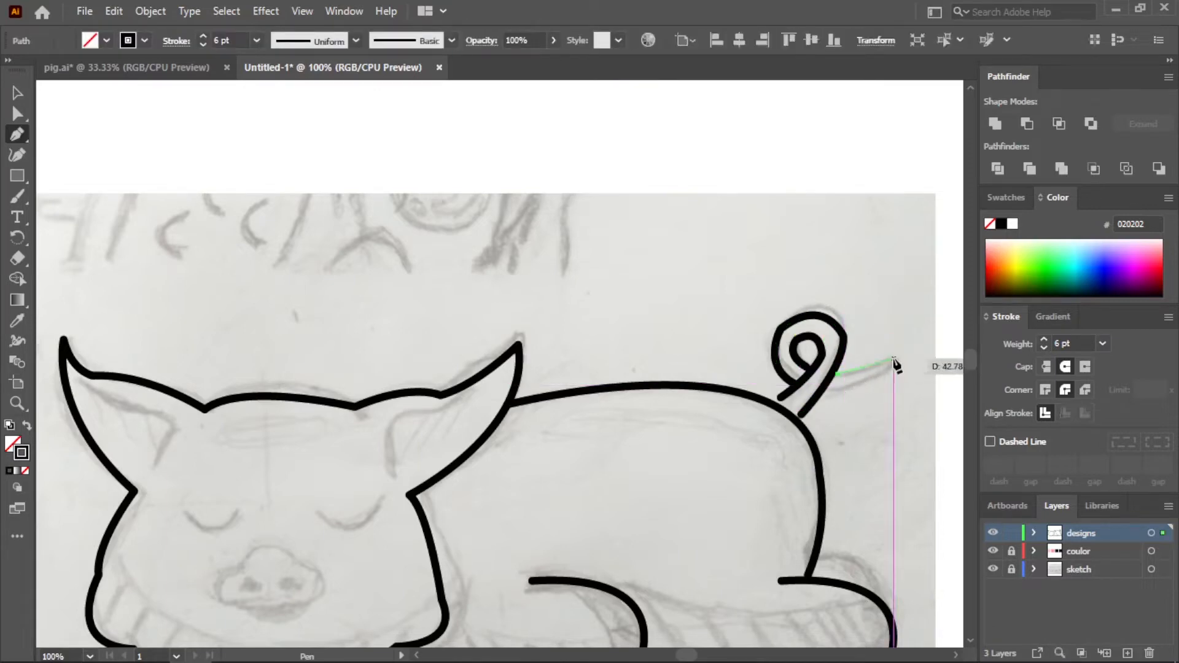
{"action": "left_click_drag", "start_coordinate": [894, 359], "coordinate": [914, 345]}
{"action": "left_click", "coordinate": [894, 358]}
{"action": "left_click", "coordinate": [819, 399]}
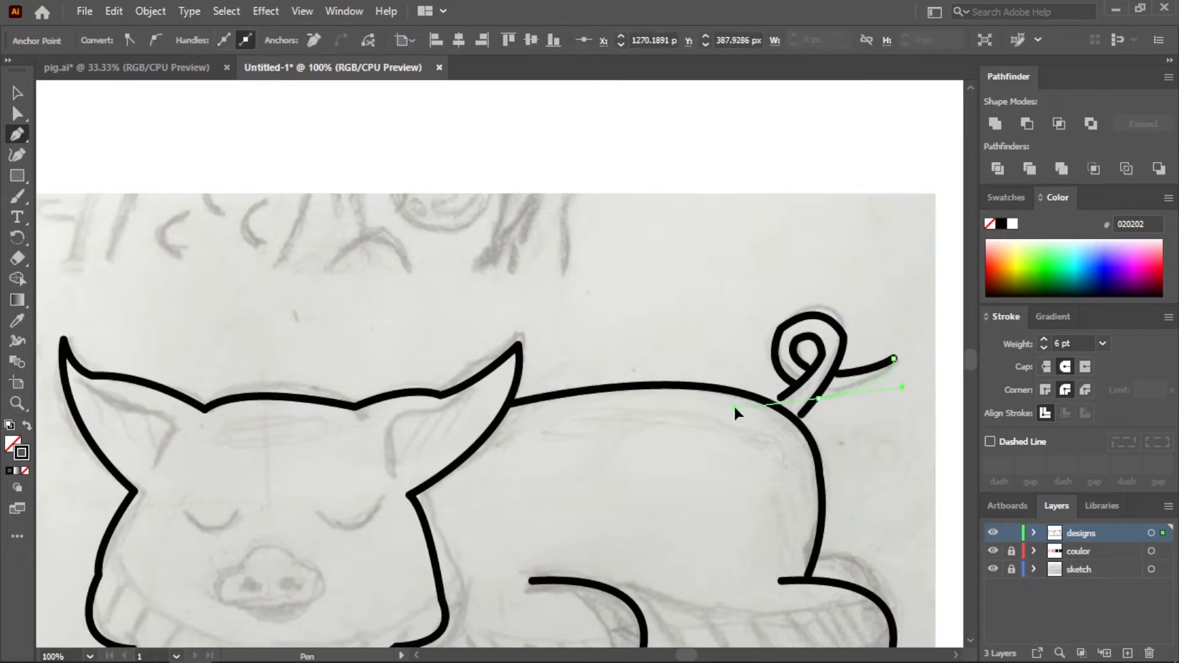
{"action": "left_click_drag", "start_coordinate": [735, 407], "coordinate": [734, 406]}
{"action": "left_click", "coordinate": [819, 400]}
{"action": "left_click", "coordinate": [839, 374]}
{"action": "left_click", "coordinate": [17, 92]}
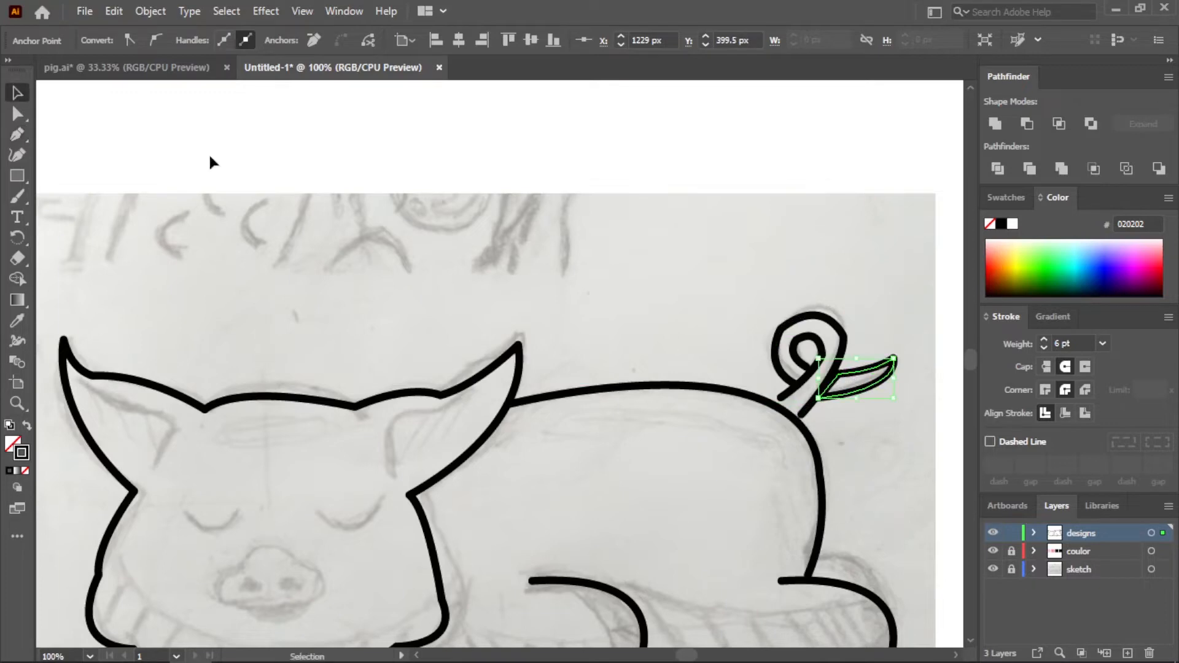
{"action": "left_click", "coordinate": [211, 157]}
- Rotate the tail tip slightly counterclockwise and nudge it so its base lines up with the outer loop's stroke
{"action": "scroll", "coordinate": [396, 273], "scroll_direction": "down", "scroll_amount": 1}
{"action": "scroll", "coordinate": [721, 352], "scroll_direction": "up", "scroll_amount": 3}
{"action": "left_click", "coordinate": [712, 308]}
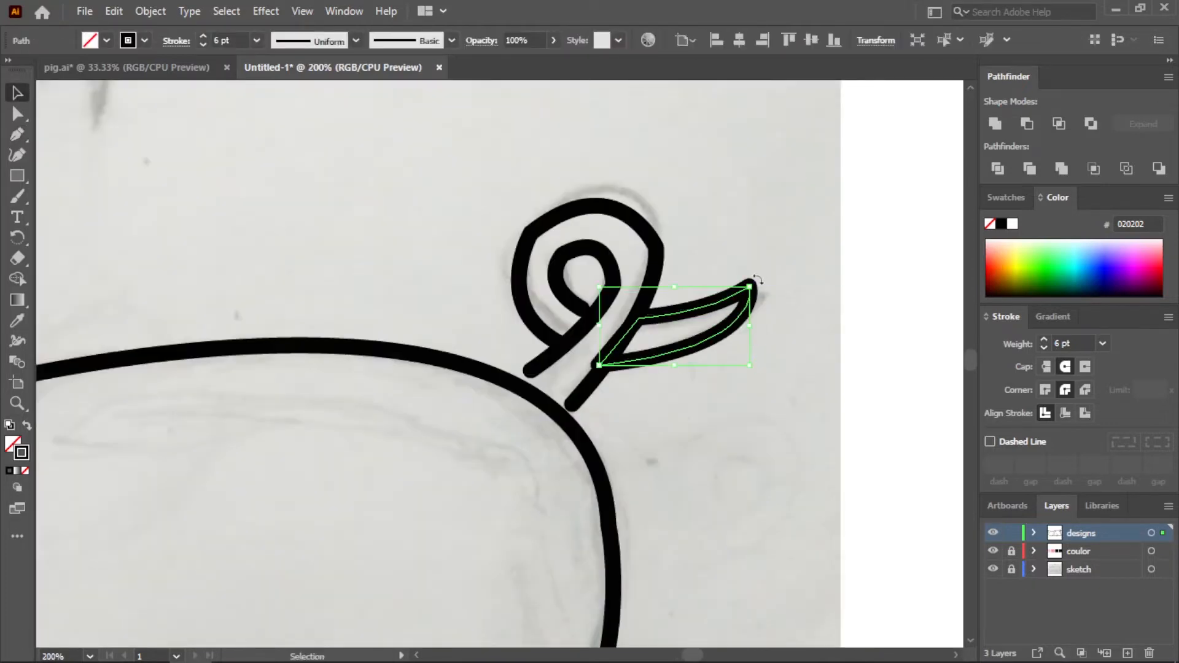
{"action": "left_click_drag", "start_coordinate": [758, 280], "coordinate": [754, 274]}
{"action": "left_click", "coordinate": [791, 268]}
{"action": "scroll", "coordinate": [670, 385], "scroll_direction": "up", "scroll_amount": 1}
{"action": "left_click_drag", "start_coordinate": [686, 330], "coordinate": [677, 329]}
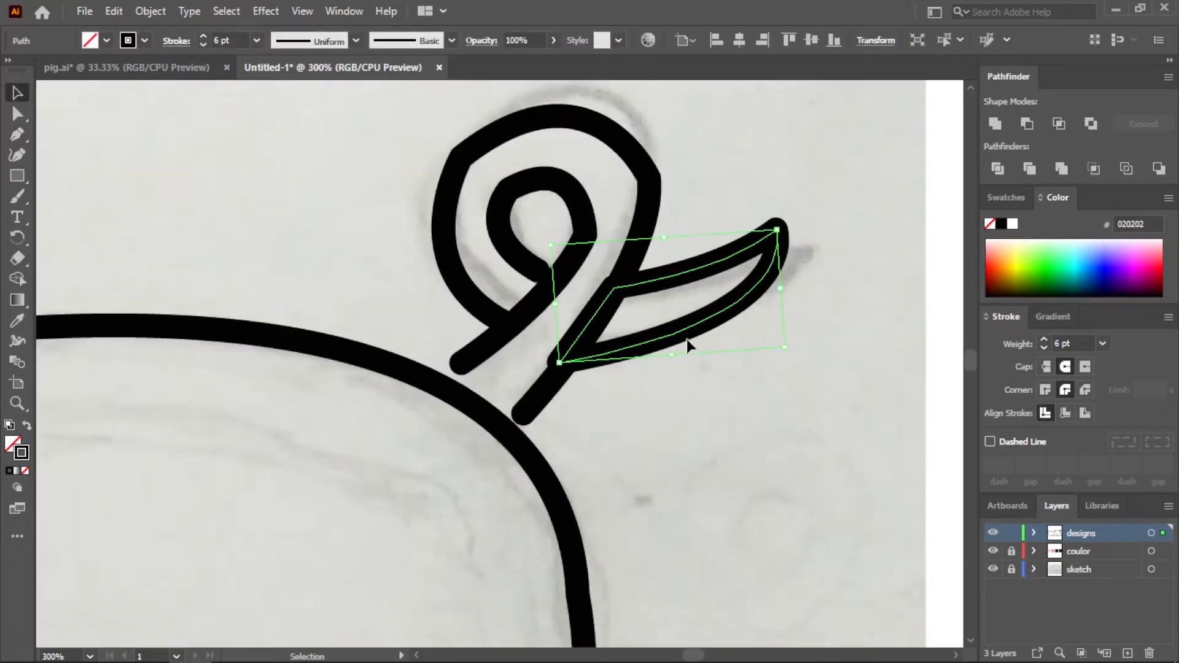
{"action": "key", "text": "Right"}
{"action": "left_click", "coordinate": [758, 391]}
{"action": "scroll", "coordinate": [762, 405], "scroll_direction": "down", "scroll_amount": 5}
{"action": "scroll", "coordinate": [453, 537], "scroll_direction": "up", "scroll_amount": 1}
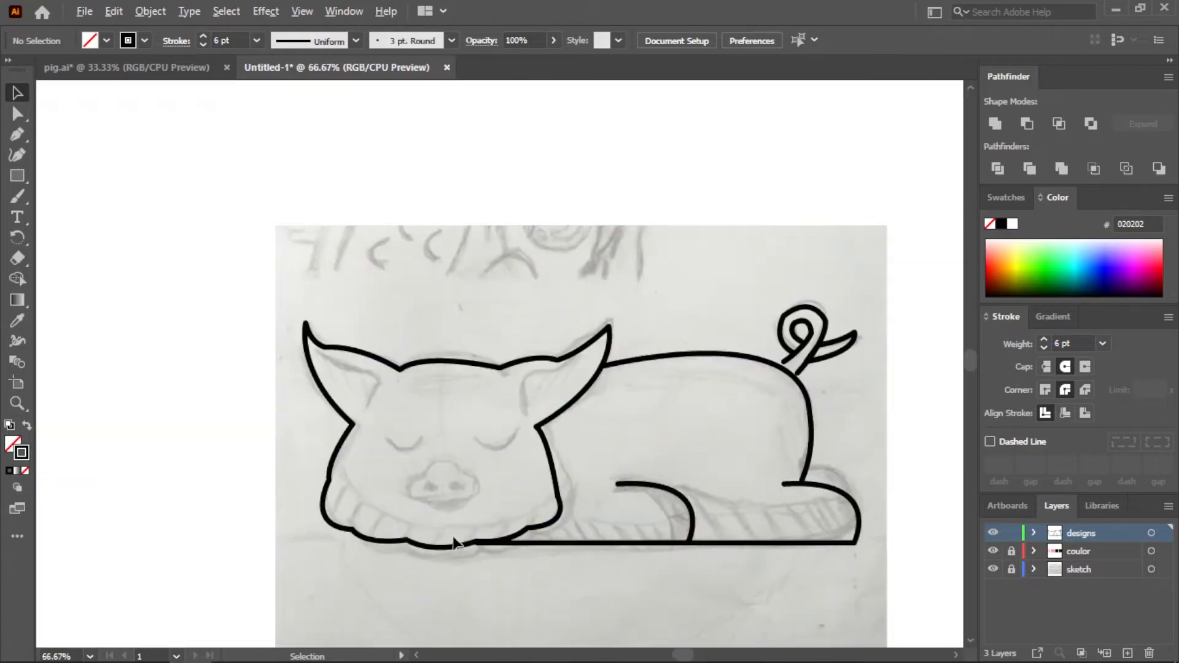
{"action": "left_click", "coordinate": [18, 134]}
{"action": "scroll", "coordinate": [374, 399], "scroll_direction": "up", "scroll_amount": 1}
{"action": "left_click", "coordinate": [347, 388]}
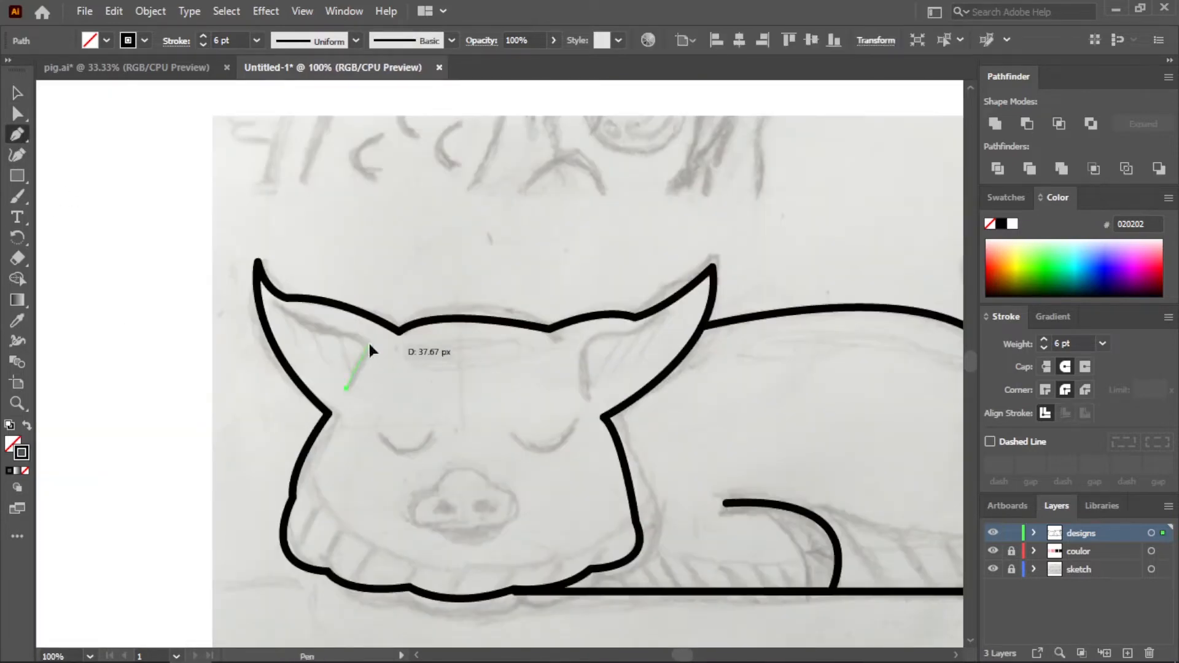
{"action": "left_click", "coordinate": [369, 344]}
{"action": "left_click_drag", "start_coordinate": [289, 338], "coordinate": [289, 337]}
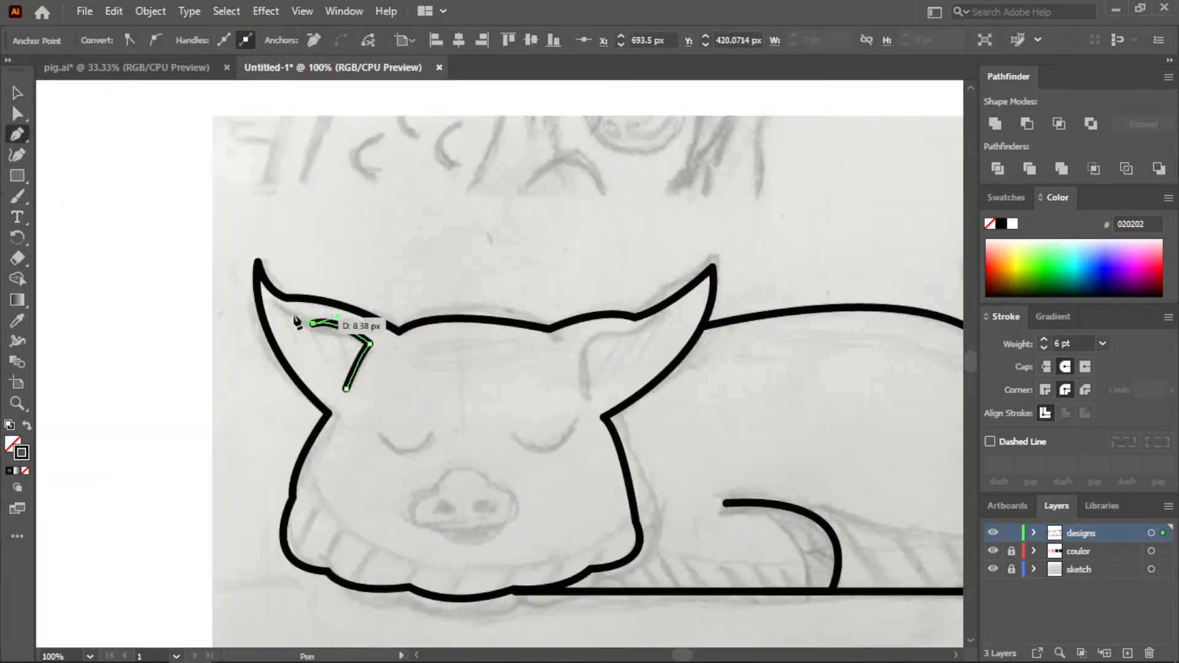
{"action": "left_click", "coordinate": [274, 307]}
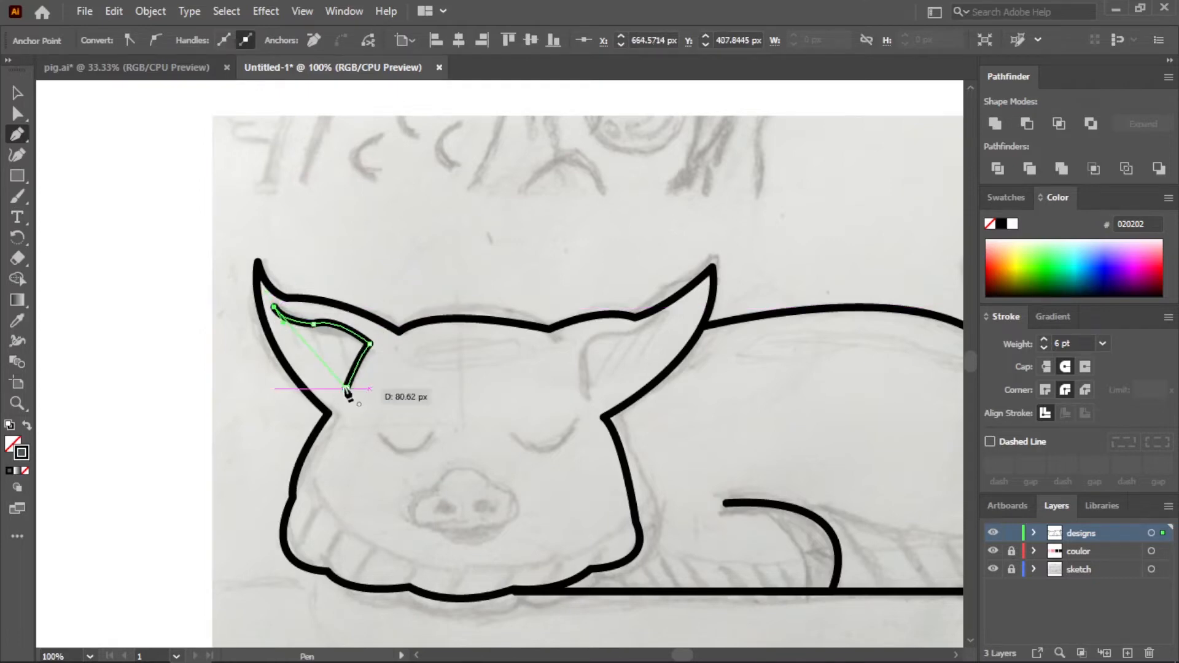
{"action": "left_click_drag", "start_coordinate": [336, 348], "coordinate": [347, 398]}
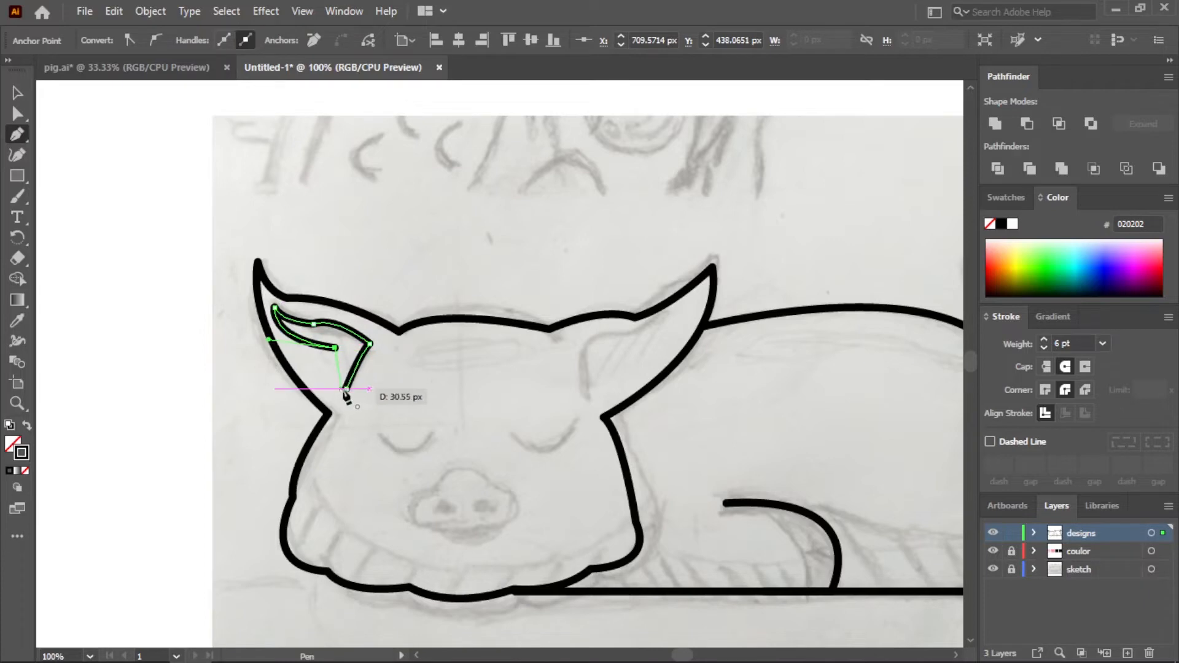
{"action": "scroll", "coordinate": [552, 400], "scroll_direction": "down", "scroll_amount": 2}
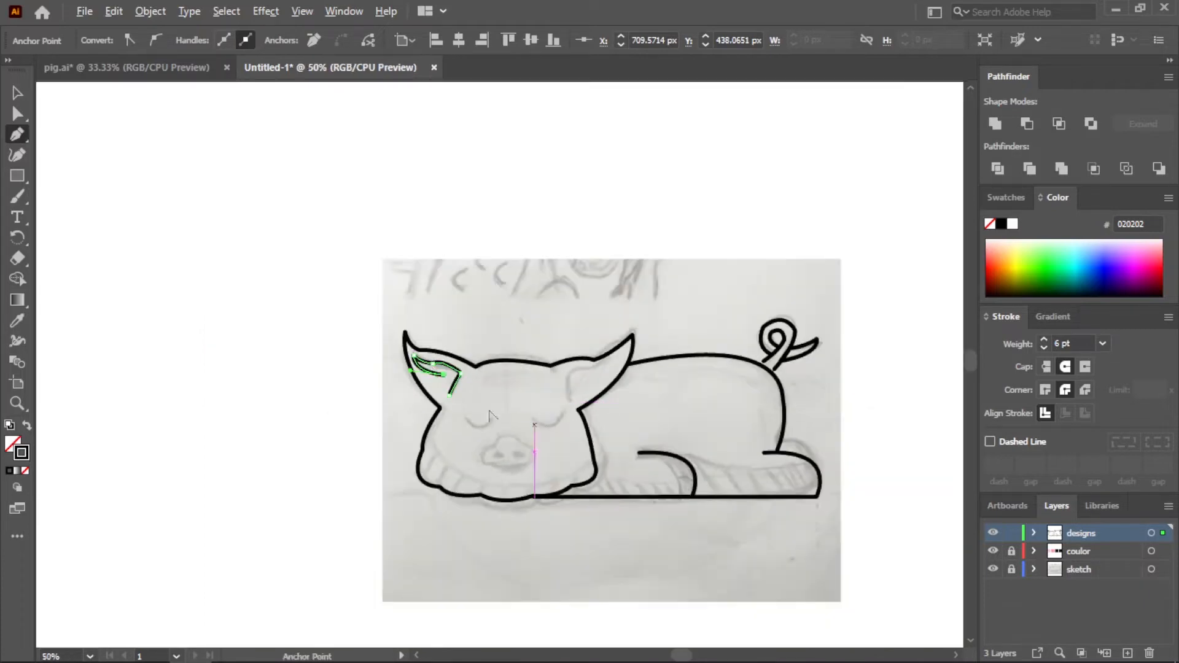
{"action": "scroll", "coordinate": [422, 332], "scroll_direction": "up", "scroll_amount": 4}
{"action": "scroll", "coordinate": [473, 495], "scroll_direction": "down", "scroll_amount": 5}
{"action": "scroll", "coordinate": [608, 545], "scroll_direction": "up", "scroll_amount": 2}
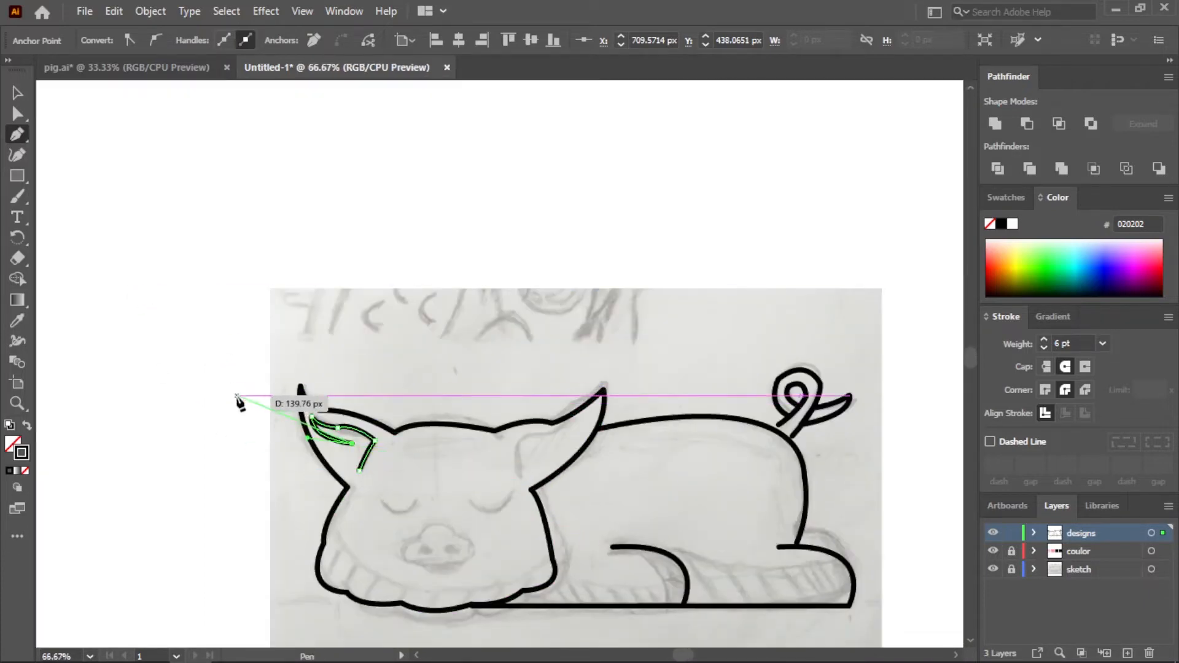
{"action": "key", "text": "Delete"}
- Swap to a black fill without stroke and start a Pen path at the lower end of the left ear's inner fold
{"action": "left_click", "coordinate": [27, 425]}
{"action": "scroll", "coordinate": [181, 489], "scroll_direction": "up", "scroll_amount": 2}
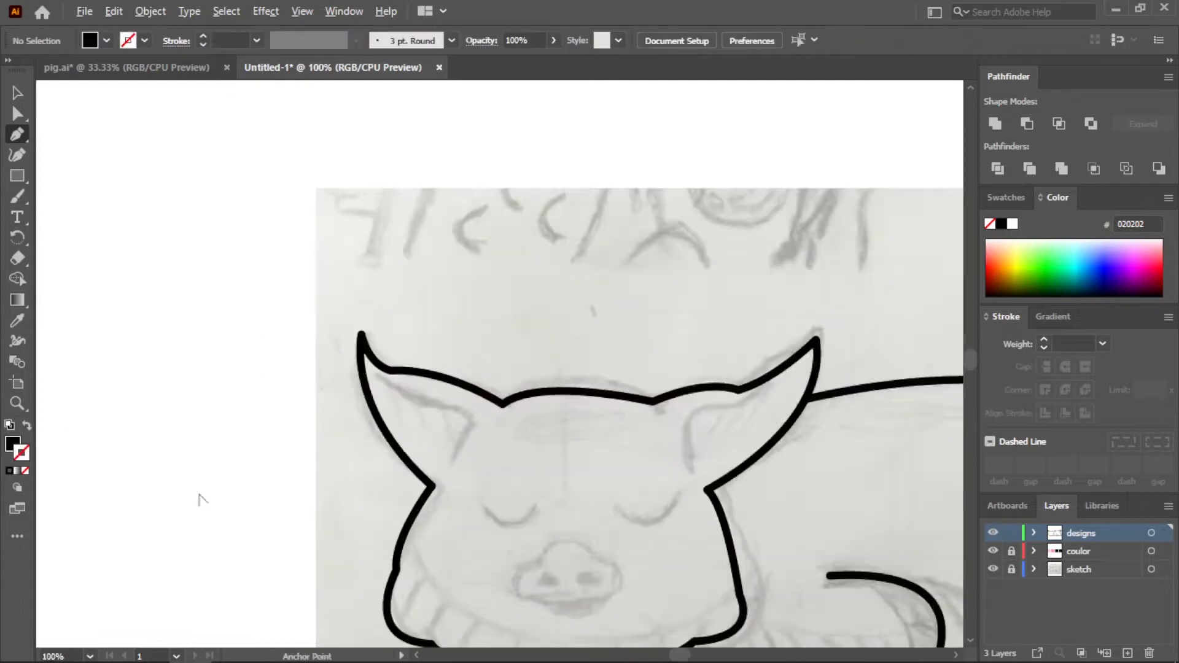
{"action": "left_click", "coordinate": [589, 444]}
{"action": "left_click", "coordinate": [619, 385]}
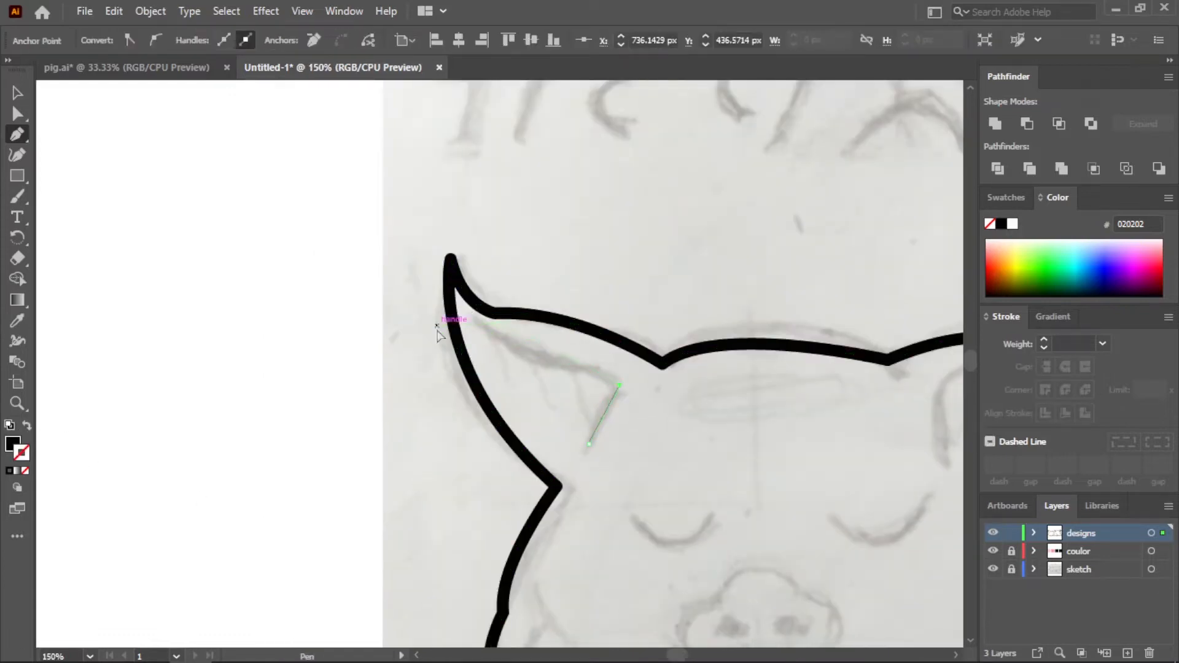
{"action": "key", "text": "ctrl+z"}
{"action": "left_click", "coordinate": [632, 383]}
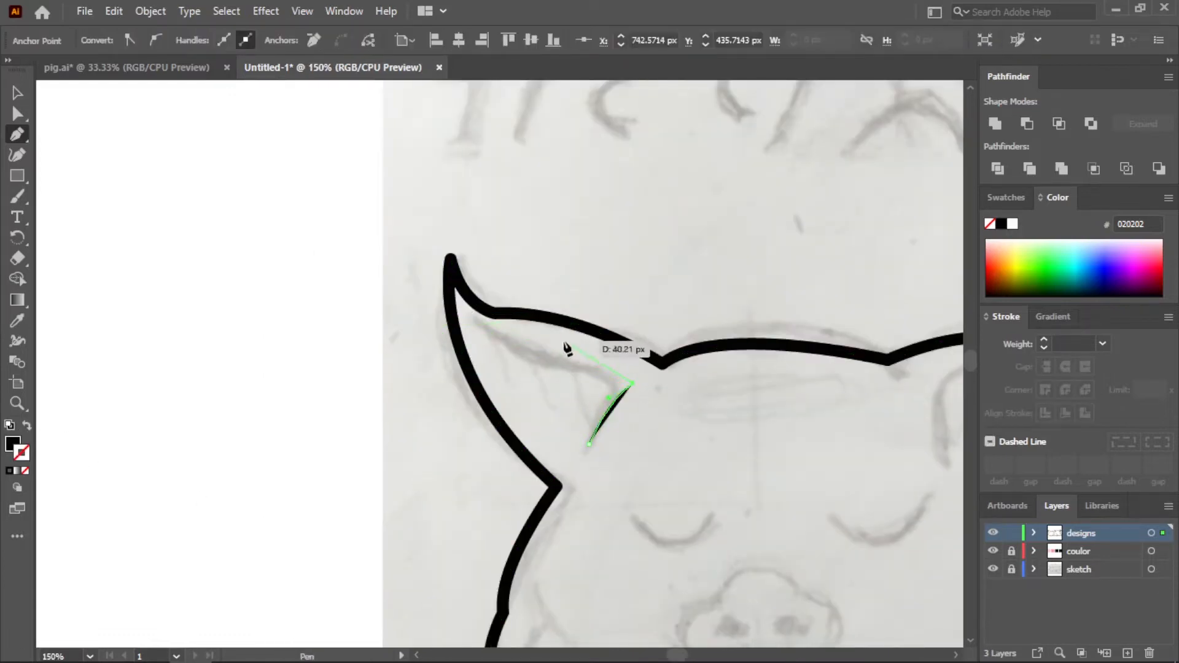
{"action": "left_click_drag", "start_coordinate": [515, 337], "coordinate": [465, 355]}
{"action": "key", "text": "ctrl+z"}
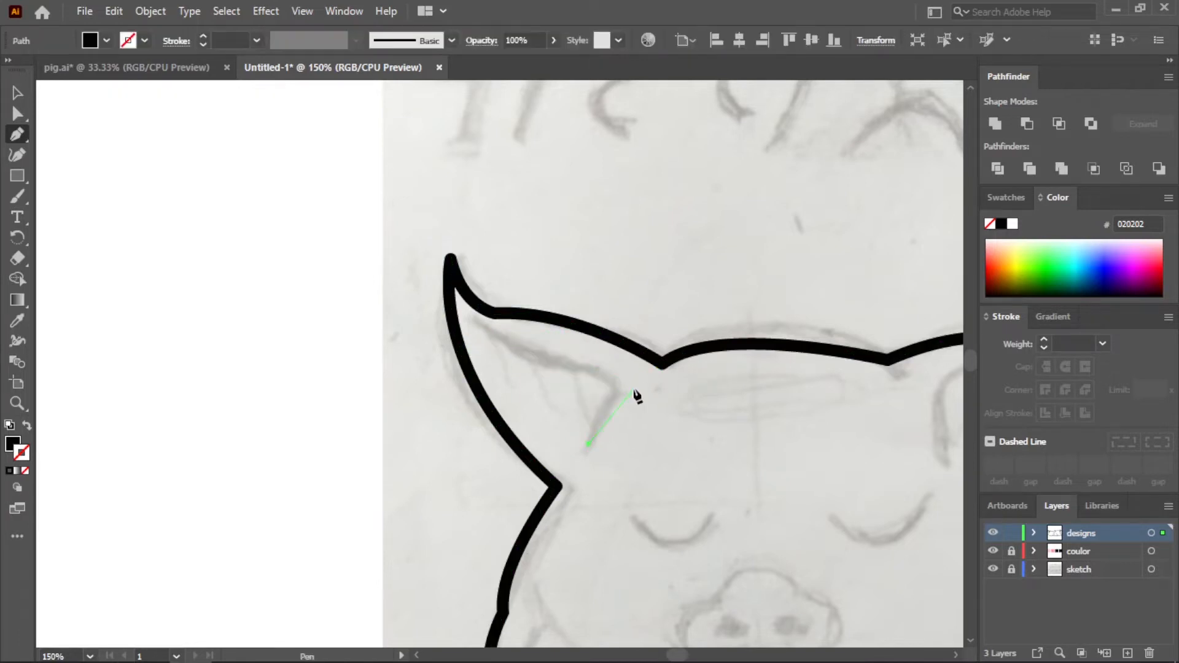
- Draw the left ear's inner fold as a closed, tapered black shape following the sketched line
{"action": "left_click", "coordinate": [640, 375]}
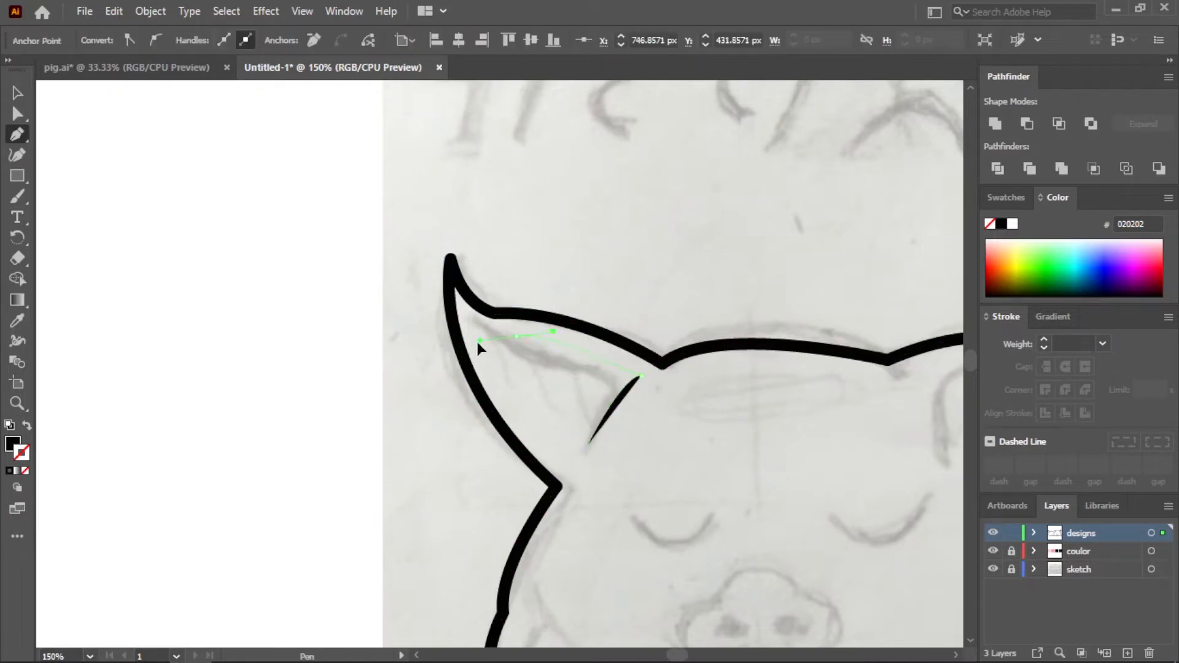
{"action": "left_click_drag", "start_coordinate": [516, 336], "coordinate": [540, 352]}
{"action": "left_click", "coordinate": [473, 325]}
{"action": "left_click", "coordinate": [515, 352]}
{"action": "left_click_drag", "start_coordinate": [608, 371], "coordinate": [658, 393]}
{"action": "left_click", "coordinate": [608, 371]}
{"action": "left_click_drag", "start_coordinate": [601, 468], "coordinate": [602, 469]}
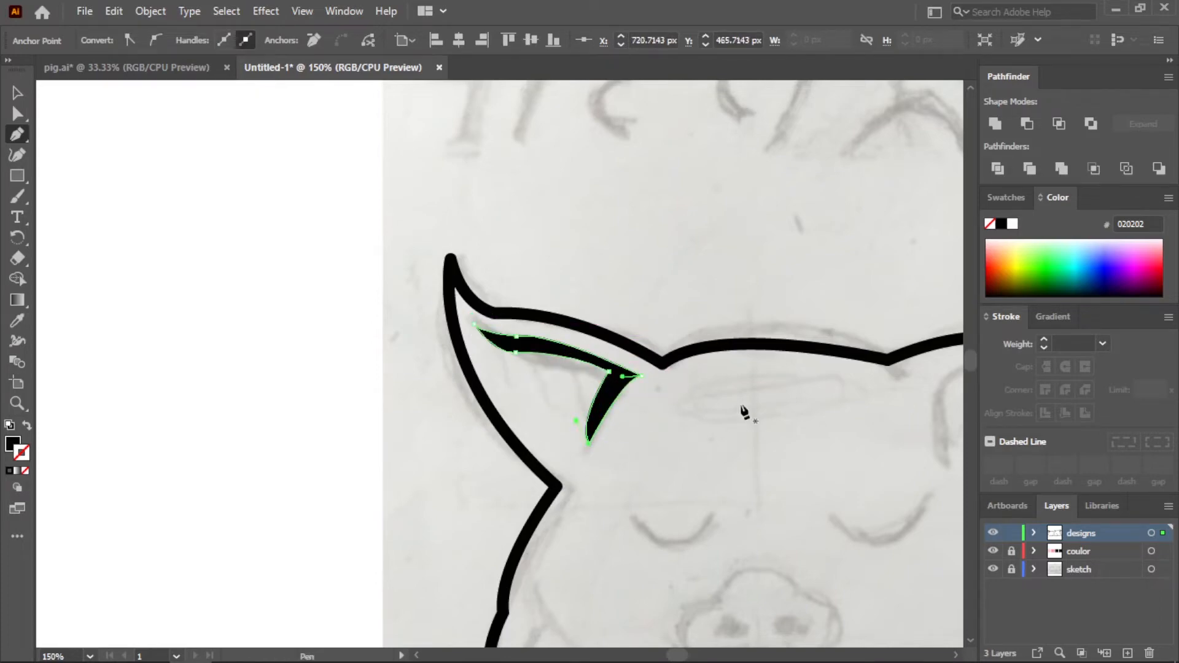
{"action": "key", "text": "v"}
{"action": "left_click", "coordinate": [135, 256]}
- Adjust the curves of the left ear's fold shape with the Direct Selection tool, reshaping its lower arm and upper edge
{"action": "scroll", "coordinate": [185, 345], "scroll_direction": "down", "scroll_amount": 3}
{"action": "scroll", "coordinate": [345, 471], "scroll_direction": "up", "scroll_amount": 3}
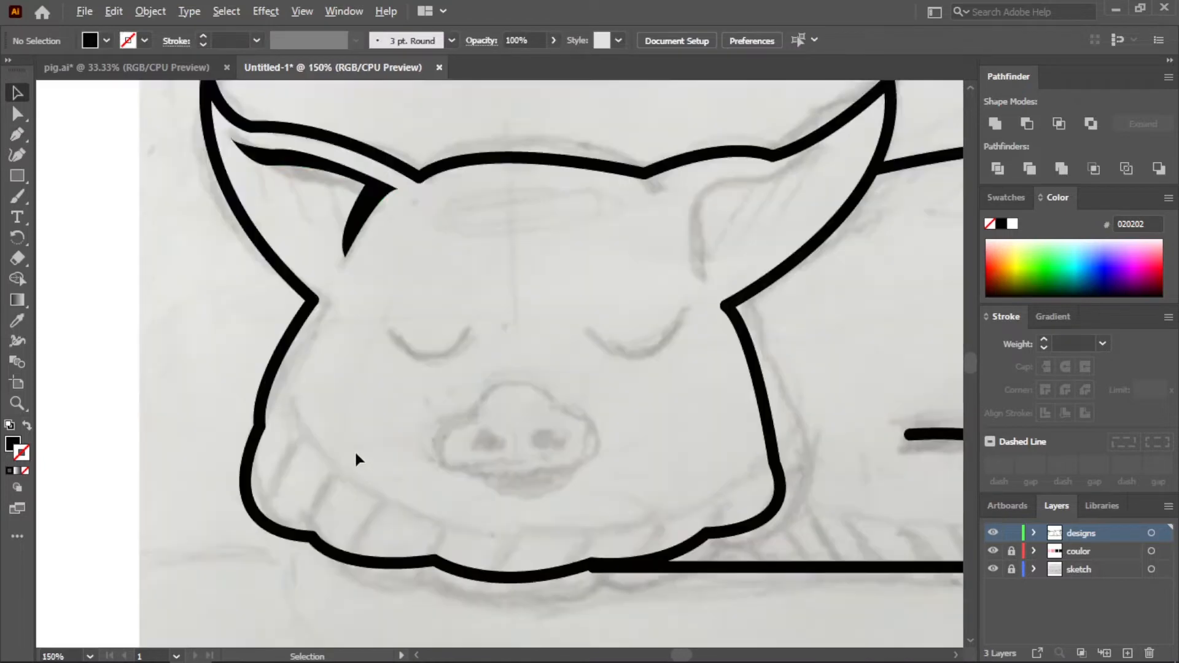
{"action": "left_click", "coordinate": [371, 196]}
{"action": "left_click", "coordinate": [17, 113]}
{"action": "left_click_drag", "start_coordinate": [345, 256], "coordinate": [330, 259]}
{"action": "left_click_drag", "start_coordinate": [342, 218], "coordinate": [372, 192]}
{"action": "left_click_drag", "start_coordinate": [269, 166], "coordinate": [355, 157]}
- Thin the left ear's fold by moving its underside anchor up and its inner corner closer to the outer corner
{"action": "scroll", "coordinate": [302, 170], "scroll_direction": "up", "scroll_amount": 2}
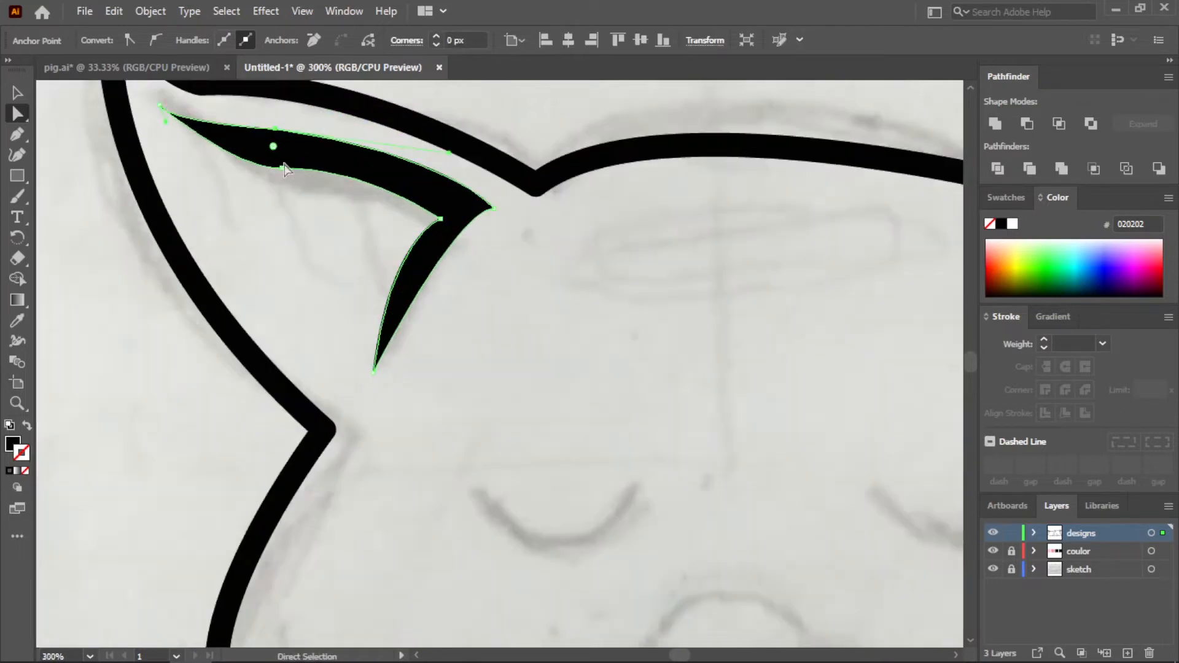
{"action": "left_click_drag", "start_coordinate": [282, 167], "coordinate": [280, 152]}
{"action": "left_click_drag", "start_coordinate": [231, 152], "coordinate": [227, 172]}
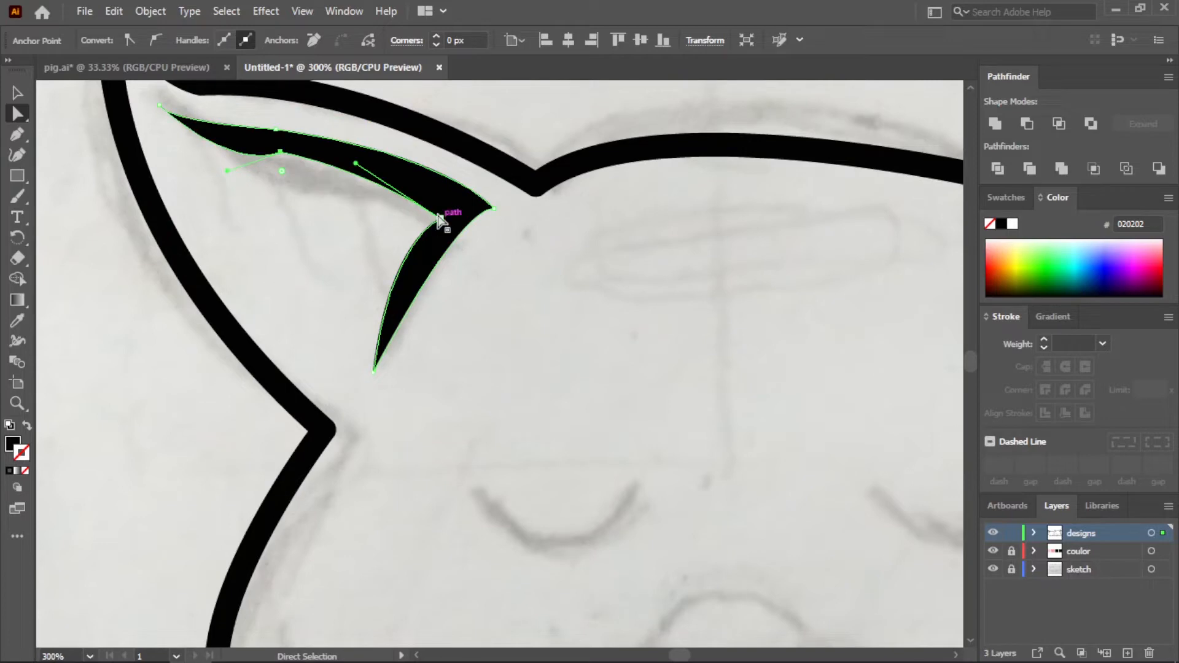
{"action": "left_click_drag", "start_coordinate": [440, 217], "coordinate": [456, 207]}
{"action": "scroll", "coordinate": [392, 277], "scroll_direction": "down", "scroll_amount": 3}
{"action": "key", "text": "v"}
{"action": "left_click", "coordinate": [331, 382]}
{"action": "scroll", "coordinate": [332, 382], "scroll_direction": "down", "scroll_amount": 1}
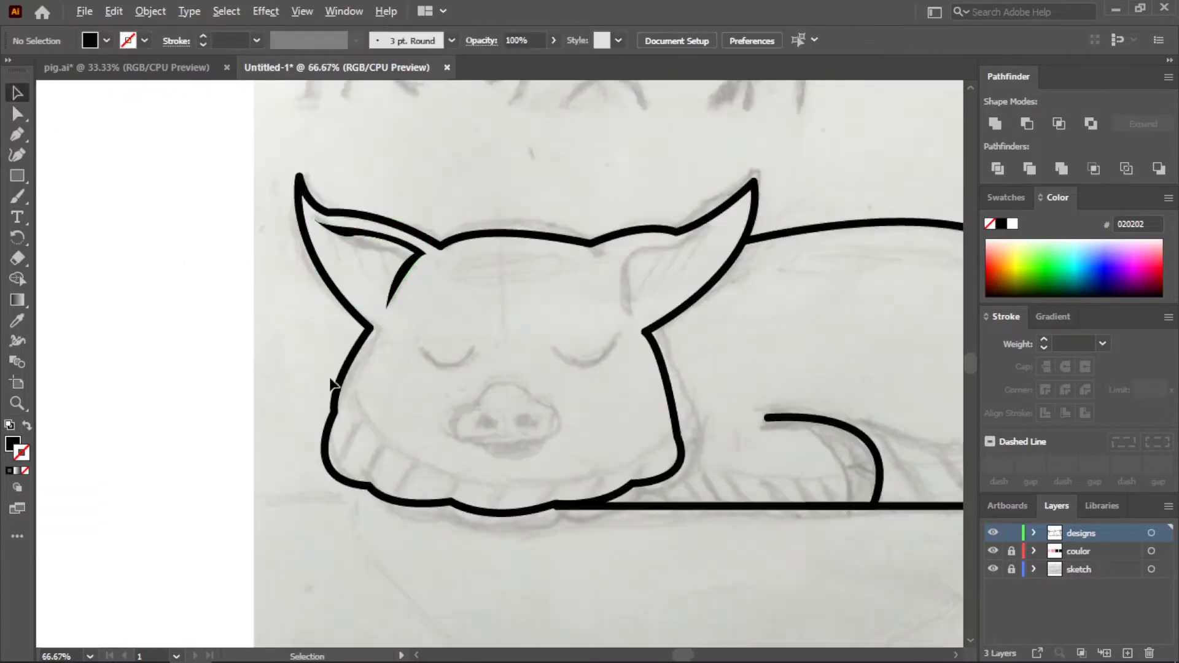
- Start the right ear's inner fold with the Pen tool, tracing its lower arm and upper edge out to the ear tip
{"action": "scroll", "coordinate": [458, 345], "scroll_direction": "up", "scroll_amount": 1}
{"action": "key", "text": "p"}
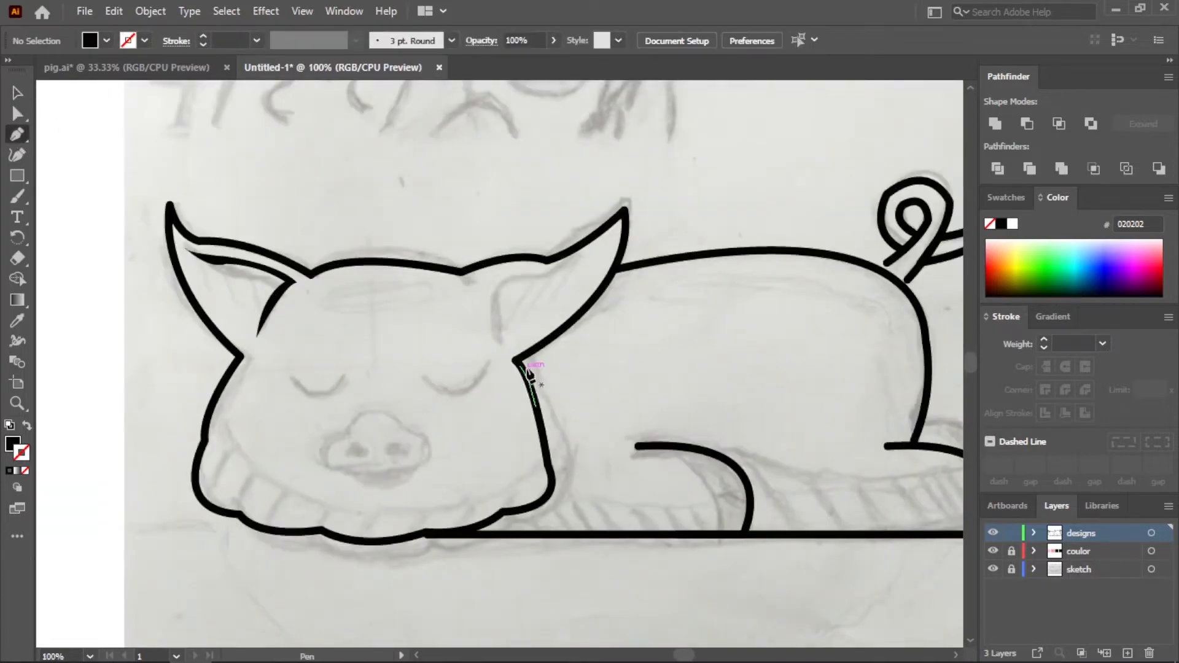
{"action": "left_click", "coordinate": [496, 336]}
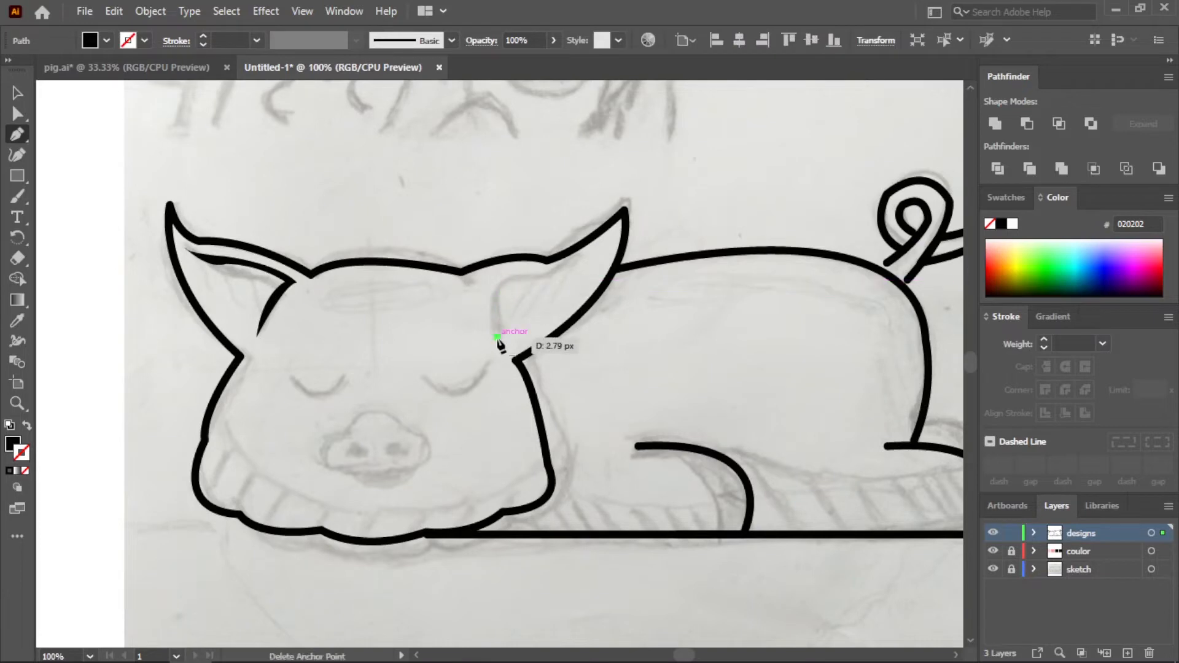
{"action": "left_click_drag", "start_coordinate": [497, 337], "coordinate": [602, 241]}
{"action": "left_click", "coordinate": [536, 280]}
{"action": "left_click", "coordinate": [595, 253]}
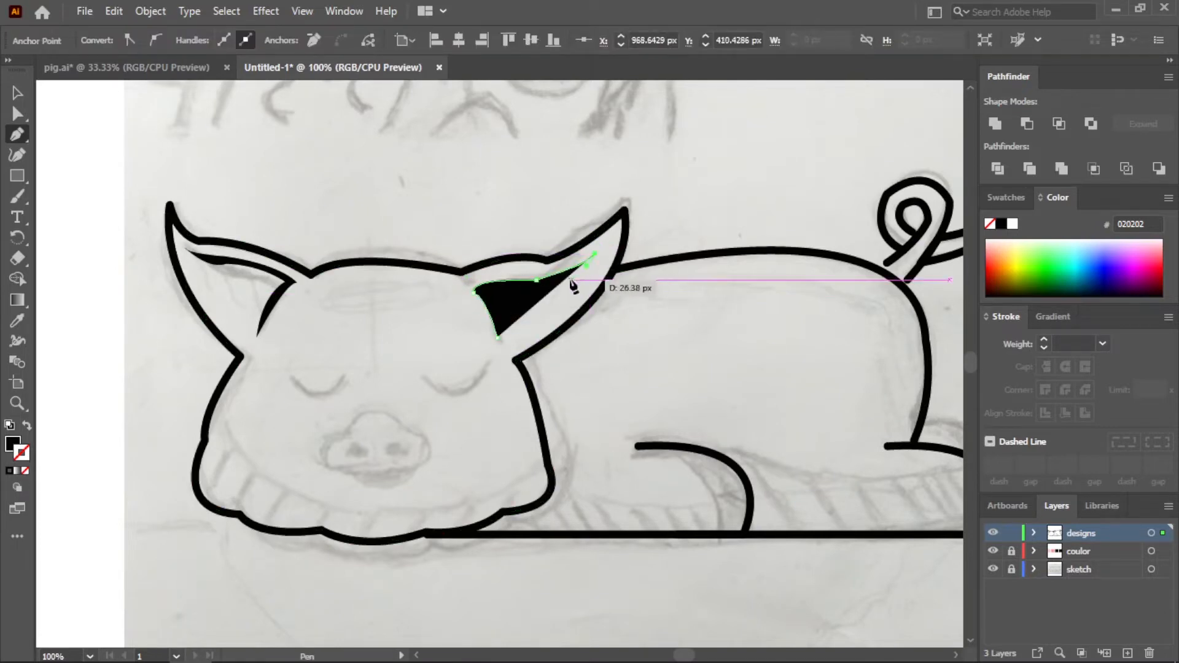
- Bring the path back along the fold's underside and inner corner, closing it as a tapered black shape
{"action": "scroll", "coordinate": [571, 280], "scroll_direction": "up", "scroll_amount": 1}
{"action": "left_click_drag", "start_coordinate": [563, 280], "coordinate": [455, 312]}
{"action": "left_click", "coordinate": [562, 280]}
{"action": "left_click", "coordinate": [474, 297]}
{"action": "left_click", "coordinate": [448, 299]}
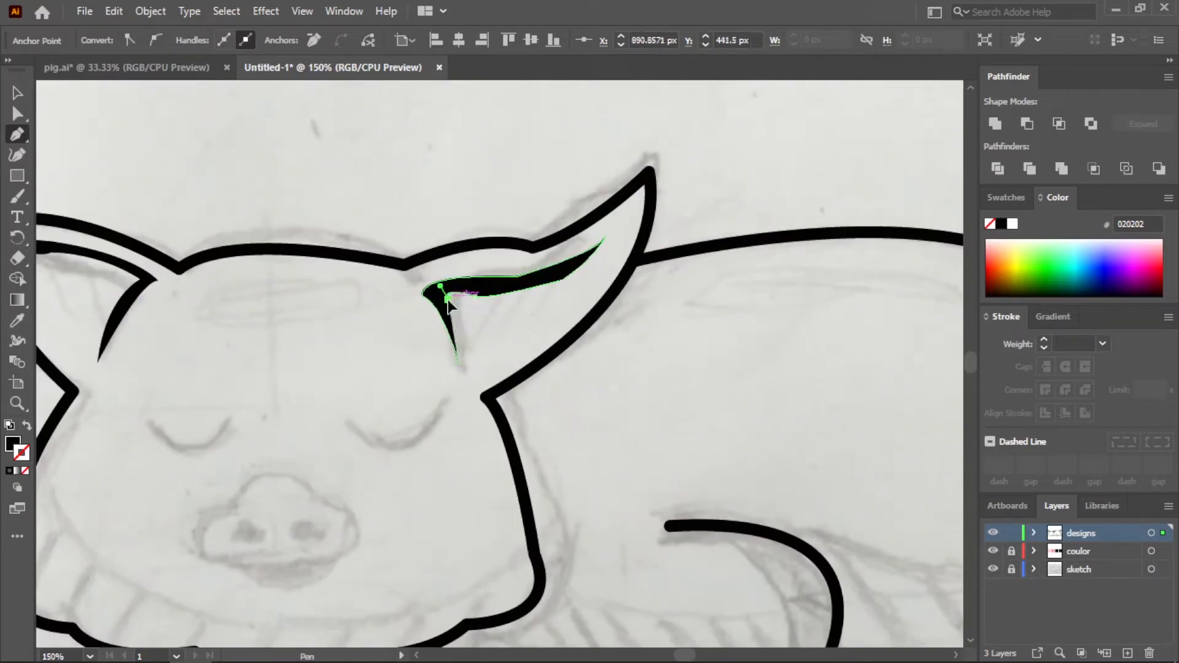
{"action": "left_click", "coordinate": [459, 361]}
- Raise the underside anchor of the right ear's fold and smooth the curve of its upper edge with the Direct Selection tool
{"action": "scroll", "coordinate": [494, 308], "scroll_direction": "up", "scroll_amount": 2}
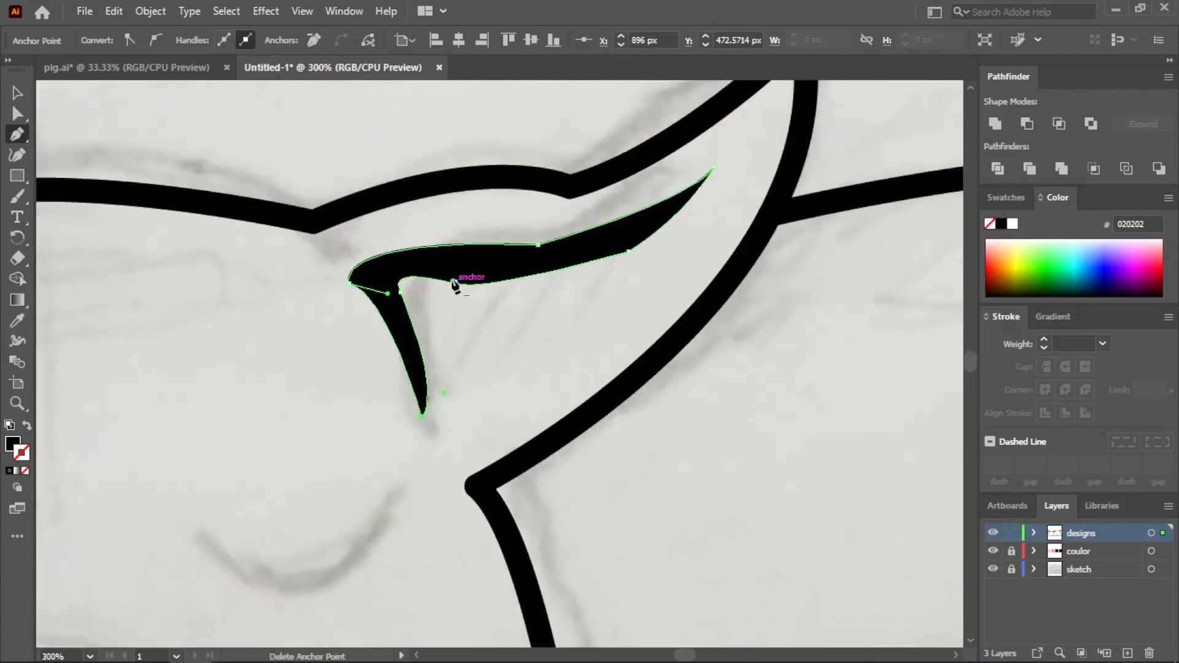
{"action": "key", "text": "a"}
{"action": "left_click_drag", "start_coordinate": [452, 285], "coordinate": [456, 264]}
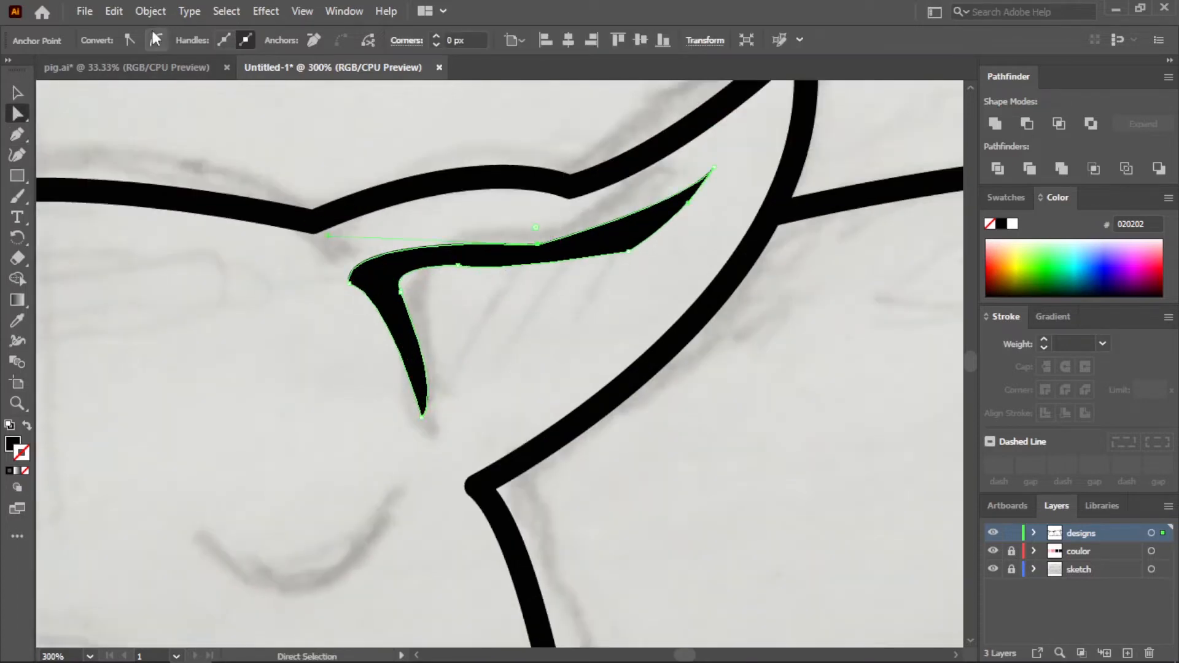
{"action": "left_click_drag", "start_coordinate": [540, 252], "coordinate": [642, 228]}
{"action": "left_click_drag", "start_coordinate": [458, 266], "coordinate": [465, 247]}
- Convert the fold's underside anchor near the ear tip to smooth and reposition the upper-edge and inner underside anchors
{"action": "left_click", "coordinate": [628, 251]}
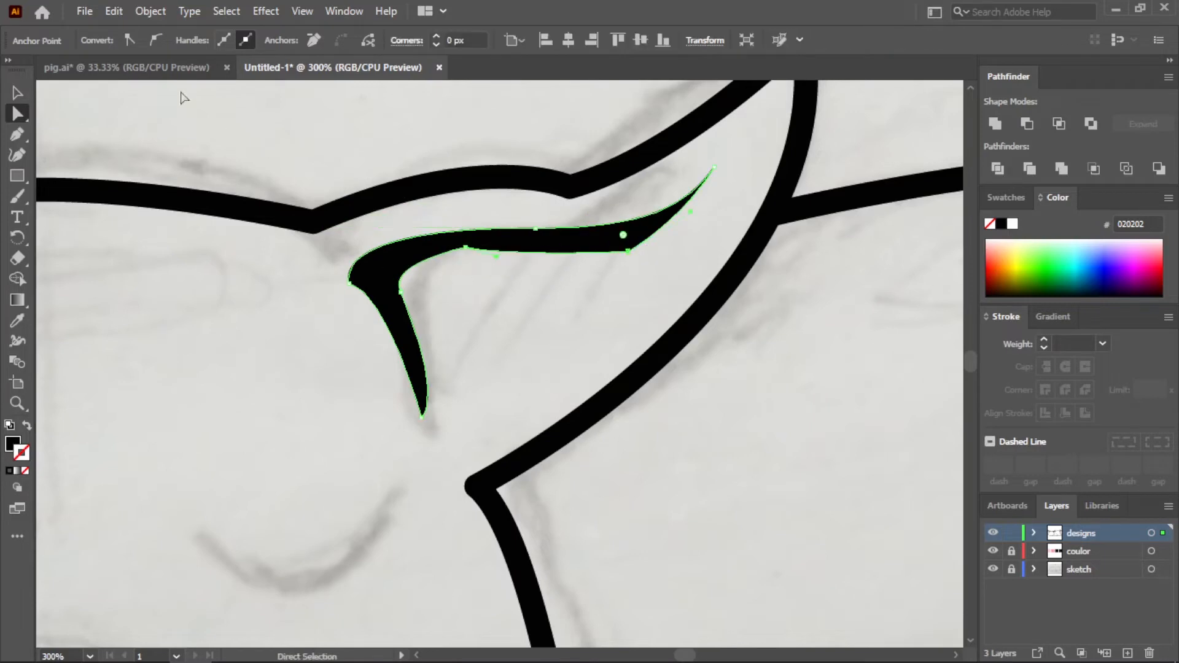
{"action": "left_click", "coordinate": [156, 40]}
{"action": "left_click", "coordinate": [714, 168]}
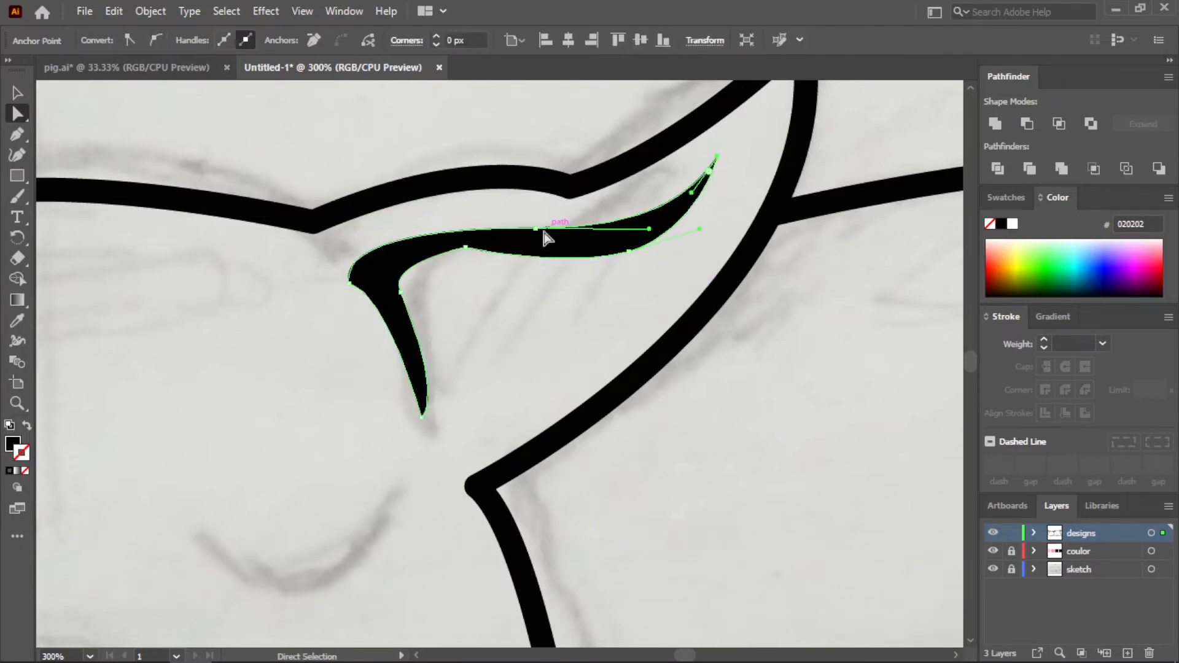
{"action": "left_click_drag", "start_coordinate": [536, 230], "coordinate": [587, 229]}
{"action": "left_click_drag", "start_coordinate": [467, 251], "coordinate": [472, 261]}
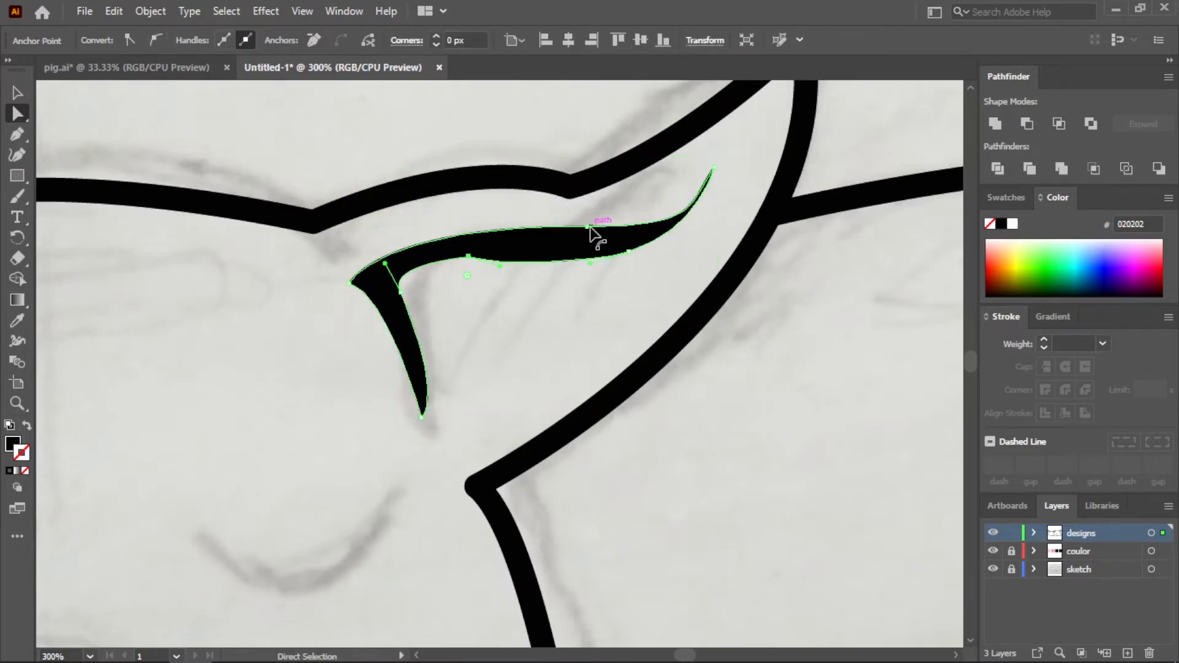
- Thin the right ear's fold evenly by moving its upper-edge anchor inward and its two underside anchors closer to the upper edge
{"action": "left_click_drag", "start_coordinate": [588, 229], "coordinate": [527, 225]}
{"action": "left_click", "coordinate": [630, 252]}
{"action": "key", "text": "ctrl+z"}
{"action": "left_click_drag", "start_coordinate": [469, 256], "coordinate": [469, 247]}
{"action": "left_click", "coordinate": [470, 257]}
{"action": "left_click_drag", "start_coordinate": [628, 249], "coordinate": [645, 238]}
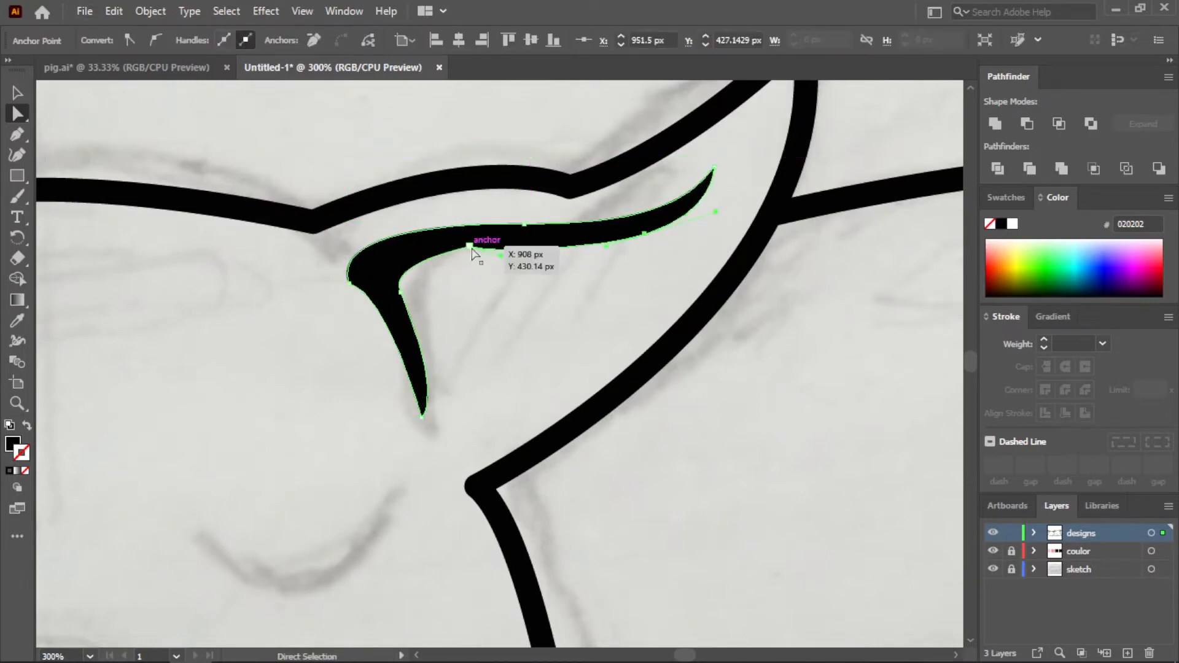
{"action": "left_click_drag", "start_coordinate": [470, 246], "coordinate": [451, 254]}
{"action": "scroll", "coordinate": [380, 287], "scroll_direction": "down", "scroll_amount": 3}
{"action": "left_click", "coordinate": [18, 94]}
{"action": "left_click", "coordinate": [228, 157]}
{"action": "scroll", "coordinate": [262, 245], "scroll_direction": "down", "scroll_amount": 1}
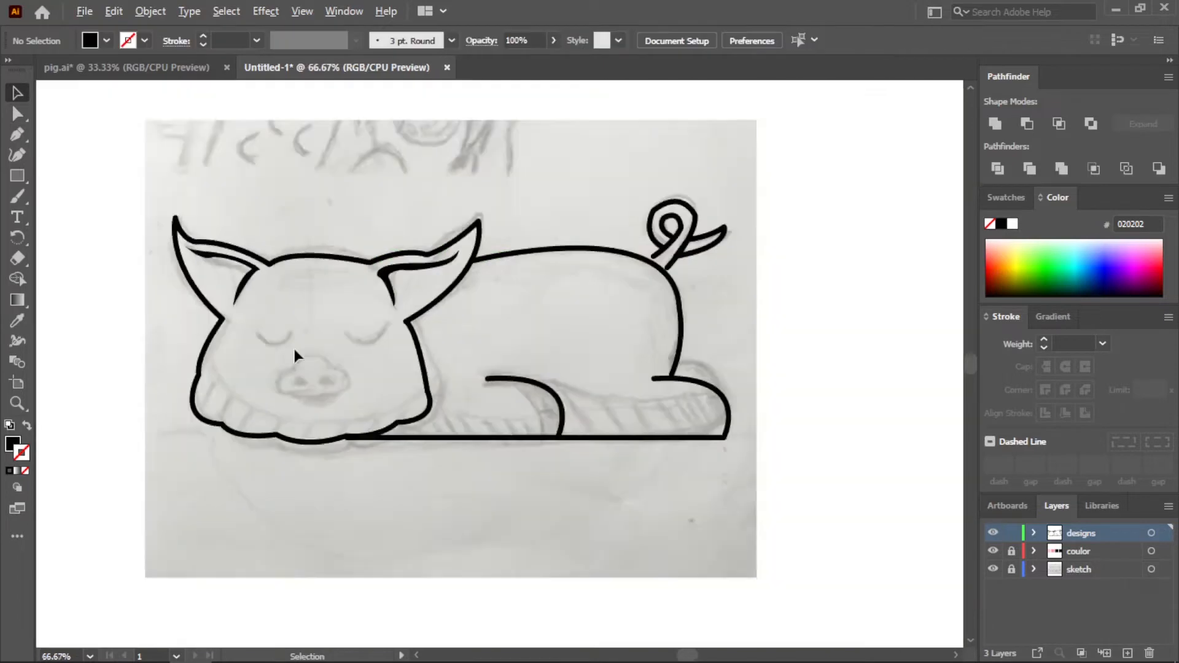
- Create a horizontally mirrored copy of the right ear's fold with the Reflect tool
{"action": "scroll", "coordinate": [258, 389], "scroll_direction": "up", "scroll_amount": 1}
{"action": "left_click", "coordinate": [506, 203]}
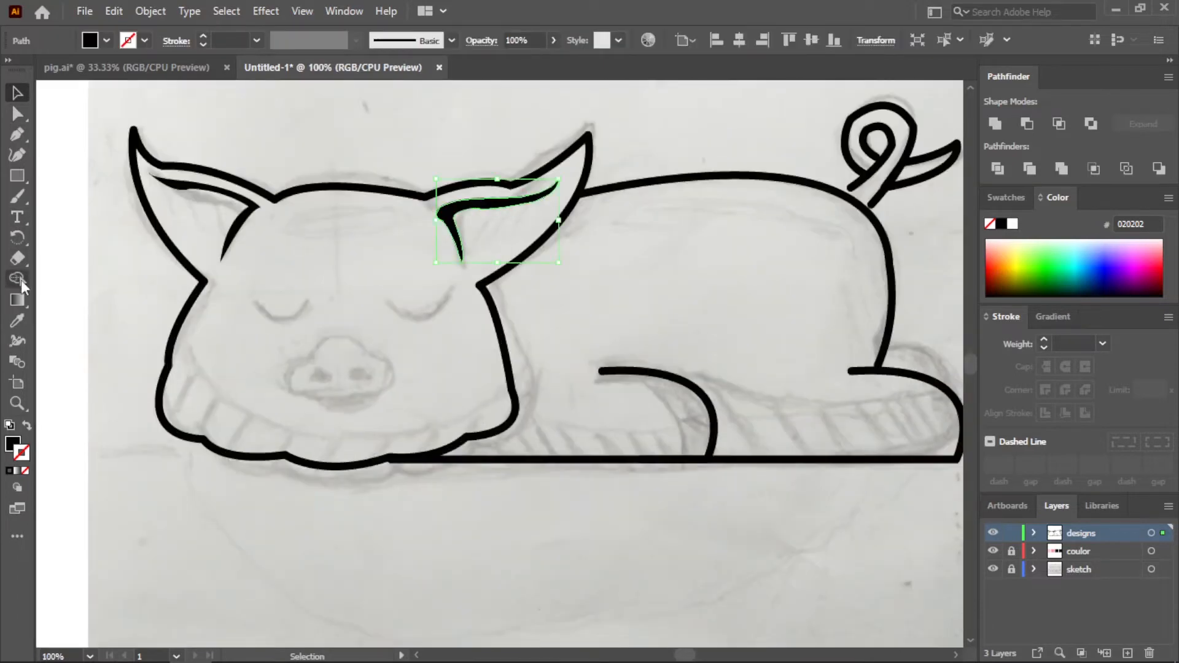
{"action": "left_click", "coordinate": [21, 240]}
{"action": "left_click", "coordinate": [76, 272]}
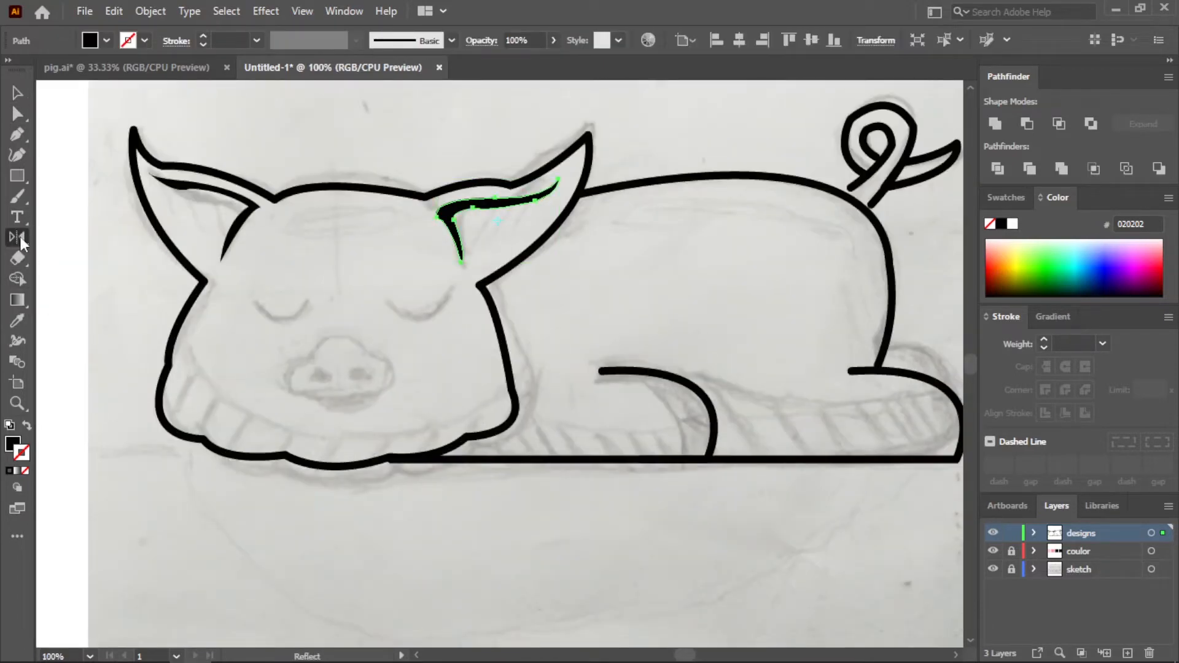
{"action": "double_click", "coordinate": [18, 239]}
{"action": "key", "text": "Return"}
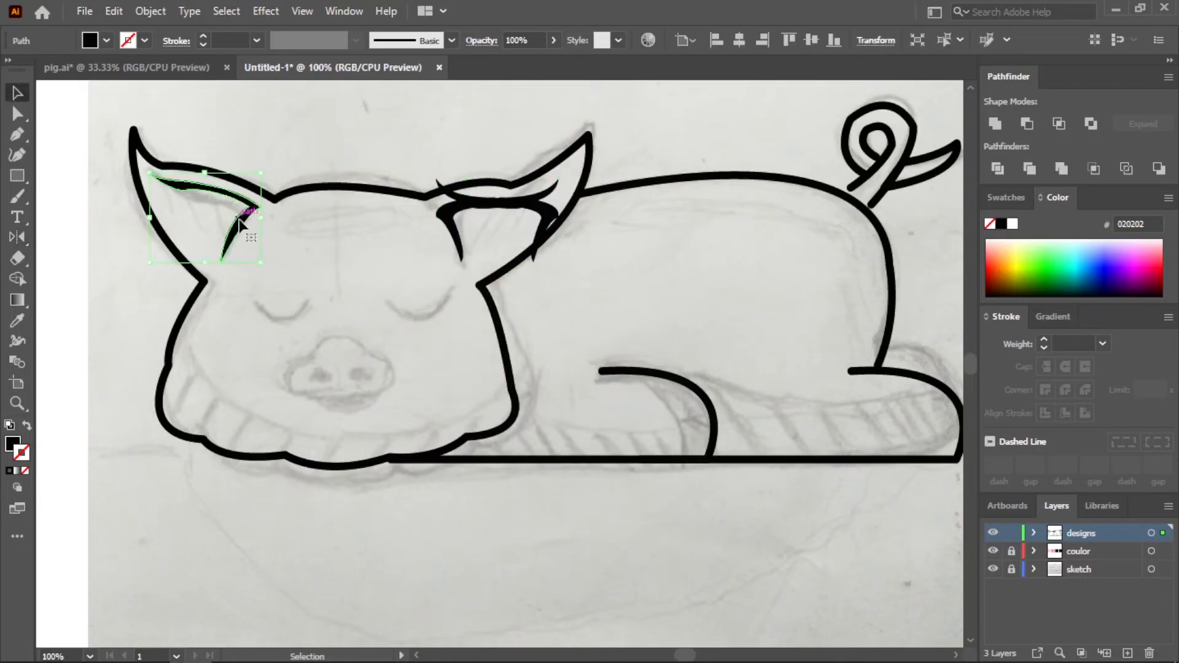
- Replace the left ear's old fold with the mirrored copy, moving and rotating it to follow the ear's upper edge
{"action": "left_click_drag", "start_coordinate": [544, 213], "coordinate": [282, 191]}
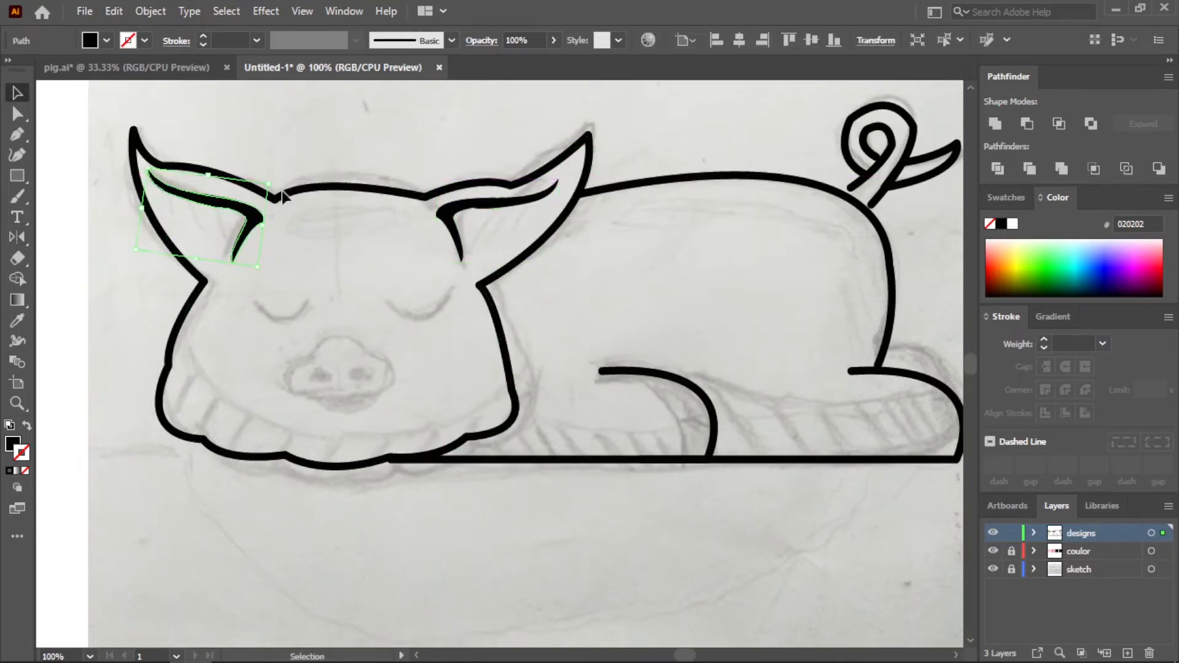
{"action": "left_click_drag", "start_coordinate": [257, 266], "coordinate": [253, 262]}
{"action": "left_click", "coordinate": [364, 158]}
{"action": "scroll", "coordinate": [367, 175], "scroll_direction": "down", "scroll_amount": 1}
{"action": "scroll", "coordinate": [367, 189], "scroll_direction": "up", "scroll_amount": 2}
- Adjust the head outline's curve handles along the crown and the upper edges of both ears with the Direct Selection tool
{"action": "left_click", "coordinate": [357, 158]}
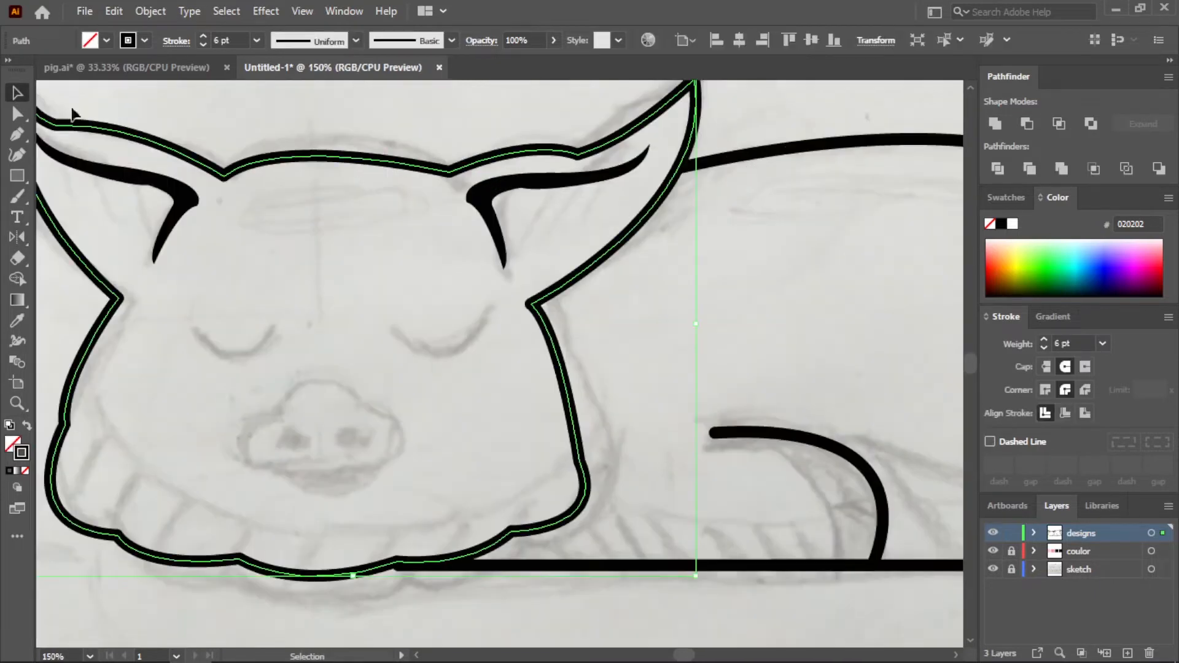
{"action": "left_click", "coordinate": [18, 114]}
{"action": "left_click", "coordinate": [224, 176]}
{"action": "left_click_drag", "start_coordinate": [295, 131], "coordinate": [312, 127]}
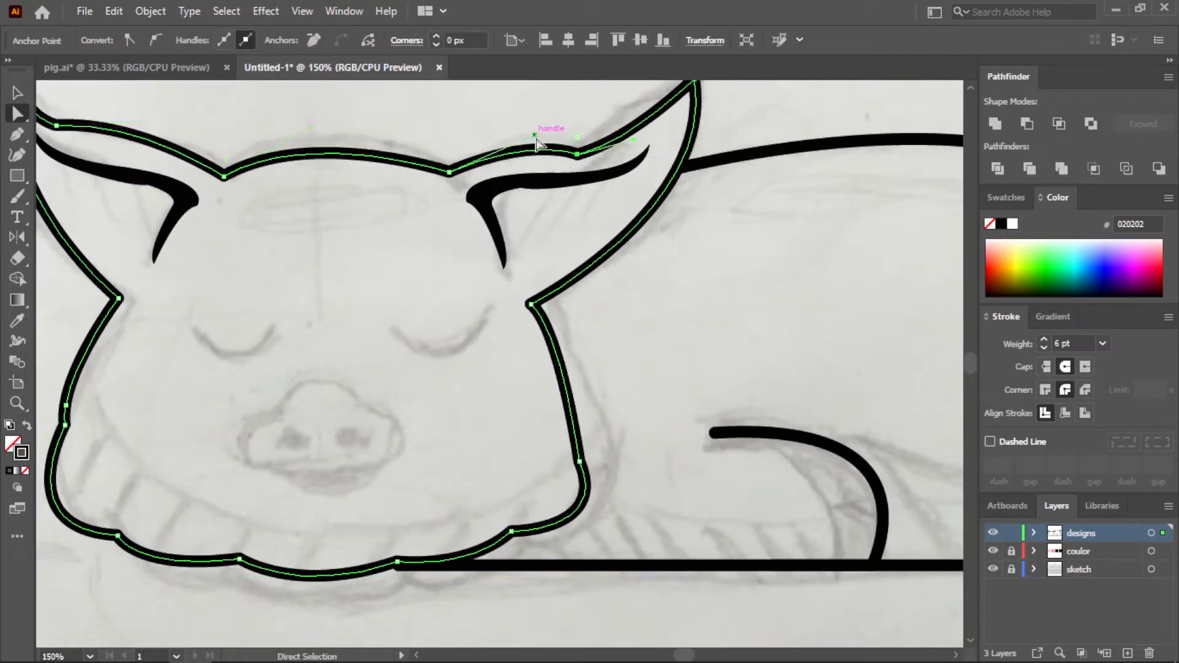
{"action": "left_click_drag", "start_coordinate": [537, 147], "coordinate": [531, 152]}
{"action": "left_click", "coordinate": [224, 177]}
{"action": "left_click_drag", "start_coordinate": [142, 121], "coordinate": [147, 126]}
{"action": "left_click", "coordinate": [18, 92]}
{"action": "left_click", "coordinate": [396, 164]}
{"action": "scroll", "coordinate": [397, 165], "scroll_direction": "down", "scroll_amount": 2}
{"action": "scroll", "coordinate": [417, 345], "scroll_direction": "up", "scroll_amount": 2}
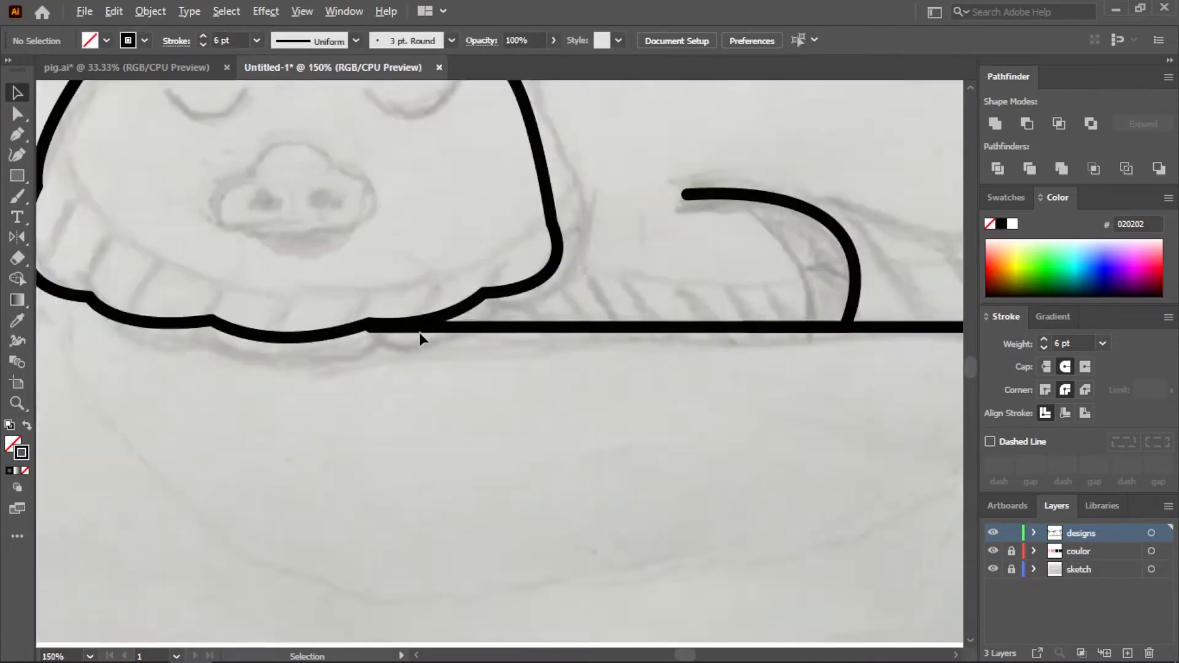
{"action": "scroll", "coordinate": [419, 335], "scroll_direction": "down", "scroll_amount": 2}
- Try to rotate the head outline slightly counter-clockwise without the ear folds
{"action": "left_click", "coordinate": [477, 269]}
{"action": "mouse_move", "coordinate": [226, 223]}
{"action": "left_mouse_down"}
{"action": "mouse_move", "coordinate": [236, 222]}
{"action": "mouse_move", "coordinate": [226, 223]}
{"action": "left_mouse_up"}
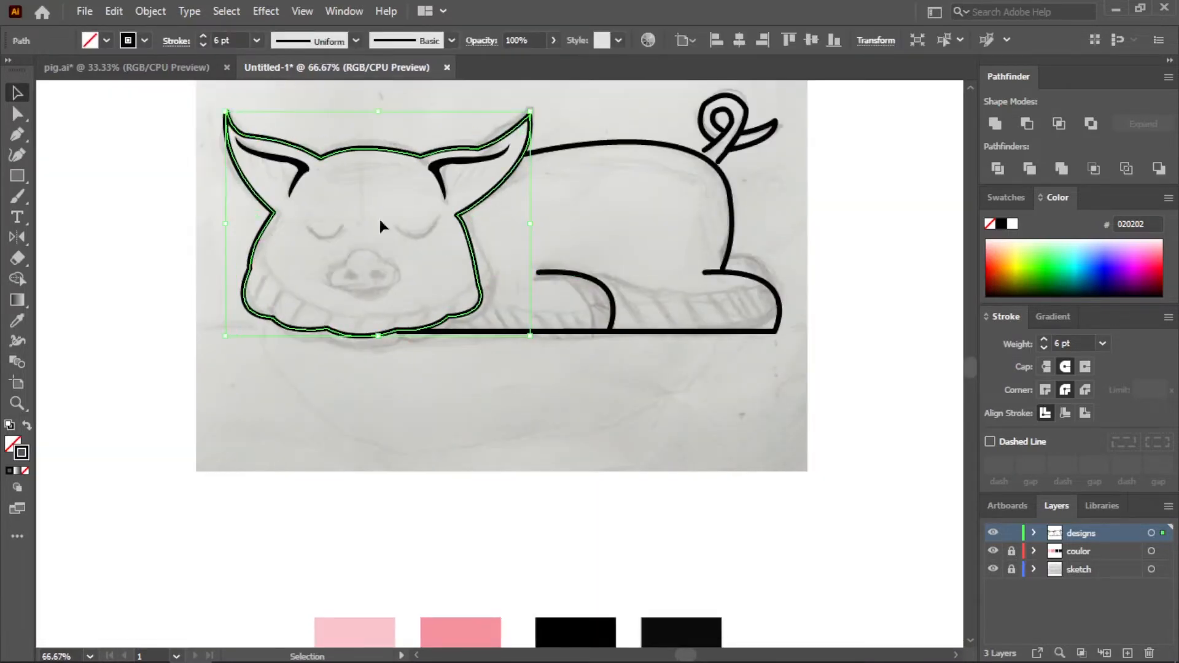
{"action": "left_click_drag", "start_coordinate": [538, 109], "coordinate": [533, 99]}
{"action": "left_click", "coordinate": [602, 117]}
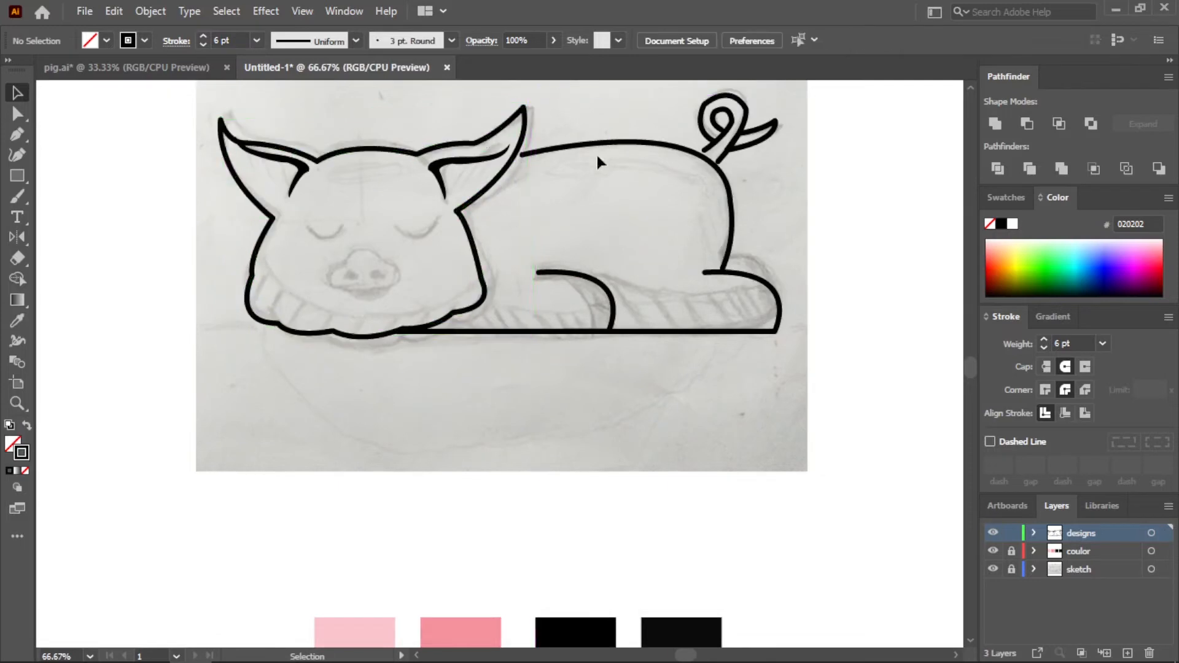
{"action": "key", "text": "ctrl+z"}
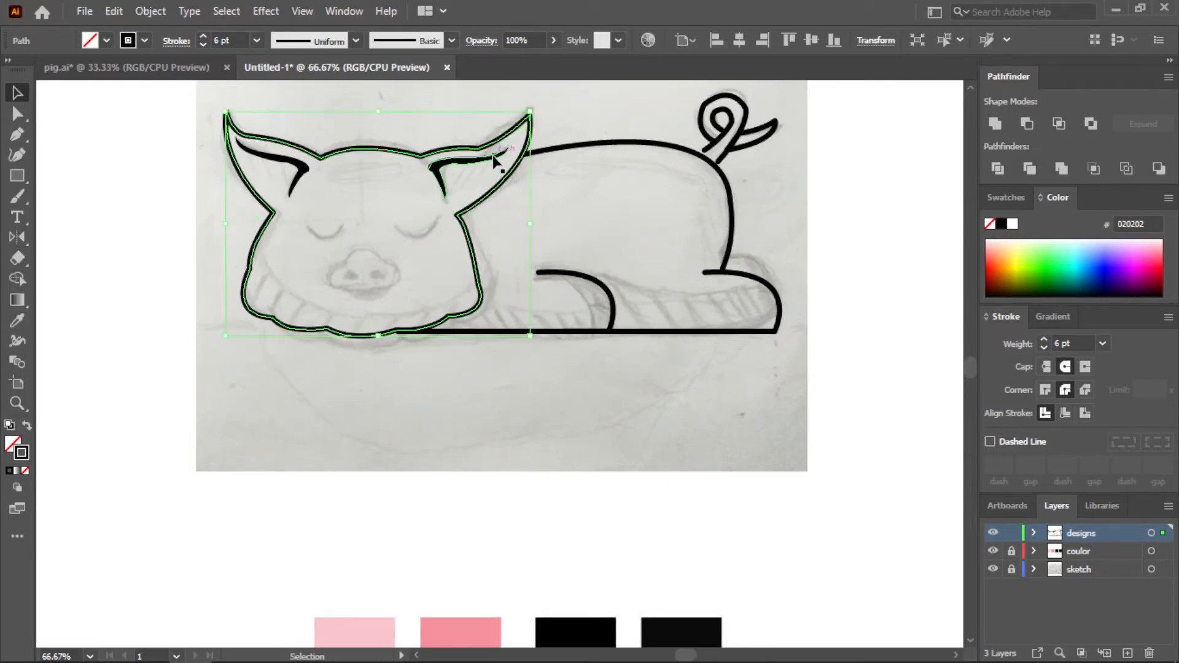
- Rotate the head outline together with both ear folds slightly counter-clockwise
{"action": "left_click", "coordinate": [495, 157], "text": "shift"}
{"action": "left_click_drag", "start_coordinate": [536, 99], "coordinate": [532, 94]}
{"action": "left_click", "coordinate": [603, 101]}
{"action": "scroll", "coordinate": [550, 228], "scroll_direction": "down", "scroll_amount": 1}
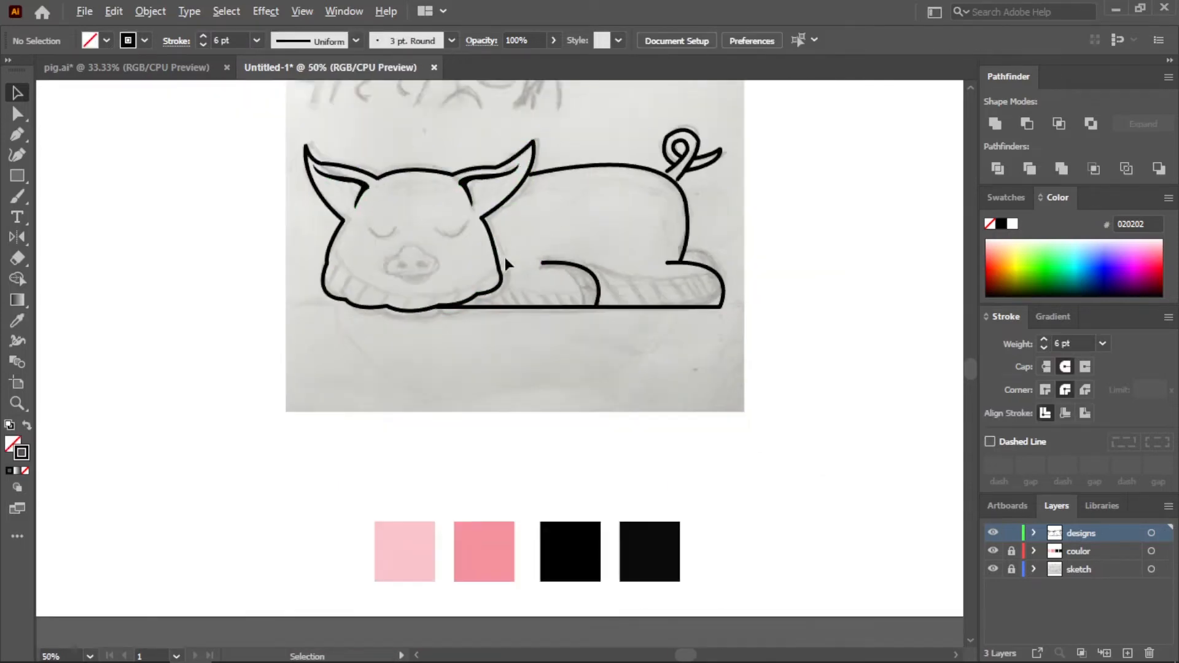
{"action": "scroll", "coordinate": [484, 253], "scroll_direction": "up", "scroll_amount": 2}
{"action": "scroll", "coordinate": [484, 253], "scroll_direction": "down", "scroll_amount": 1}
{"action": "scroll", "coordinate": [519, 194], "scroll_direction": "up", "scroll_amount": 1}
{"action": "left_click", "coordinate": [512, 177]}
{"action": "left_click", "coordinate": [430, 138], "text": "shift"}
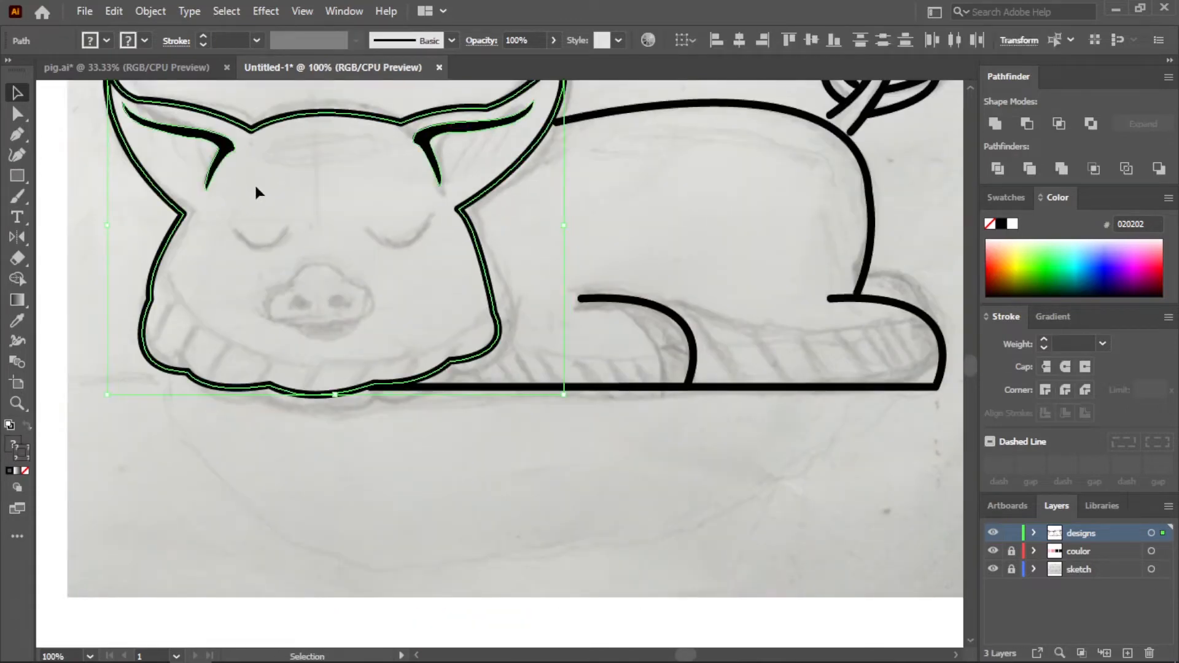
{"action": "left_click", "coordinate": [434, 470]}
{"action": "scroll", "coordinate": [435, 469], "scroll_direction": "down", "scroll_amount": 1}
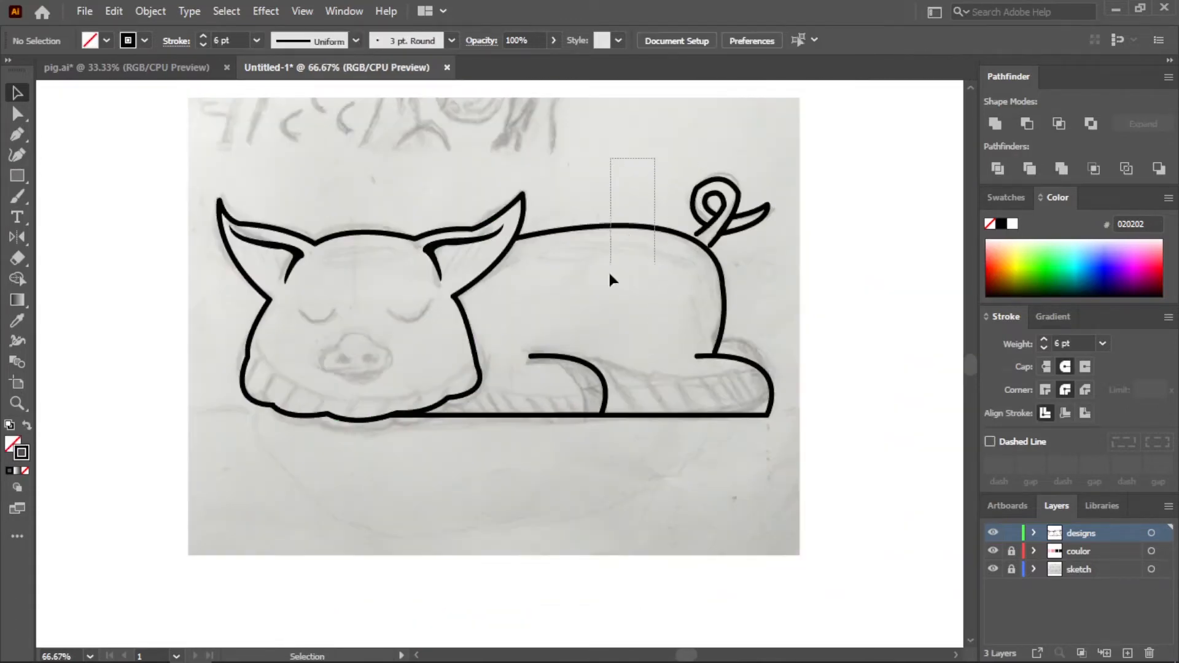
- Narrow the back outline and the two leg outlines by pulling their rear side toward the head
{"action": "left_click_drag", "start_coordinate": [613, 428], "coordinate": [618, 251]}
{"action": "left_click_drag", "start_coordinate": [725, 290], "coordinate": [715, 290]}
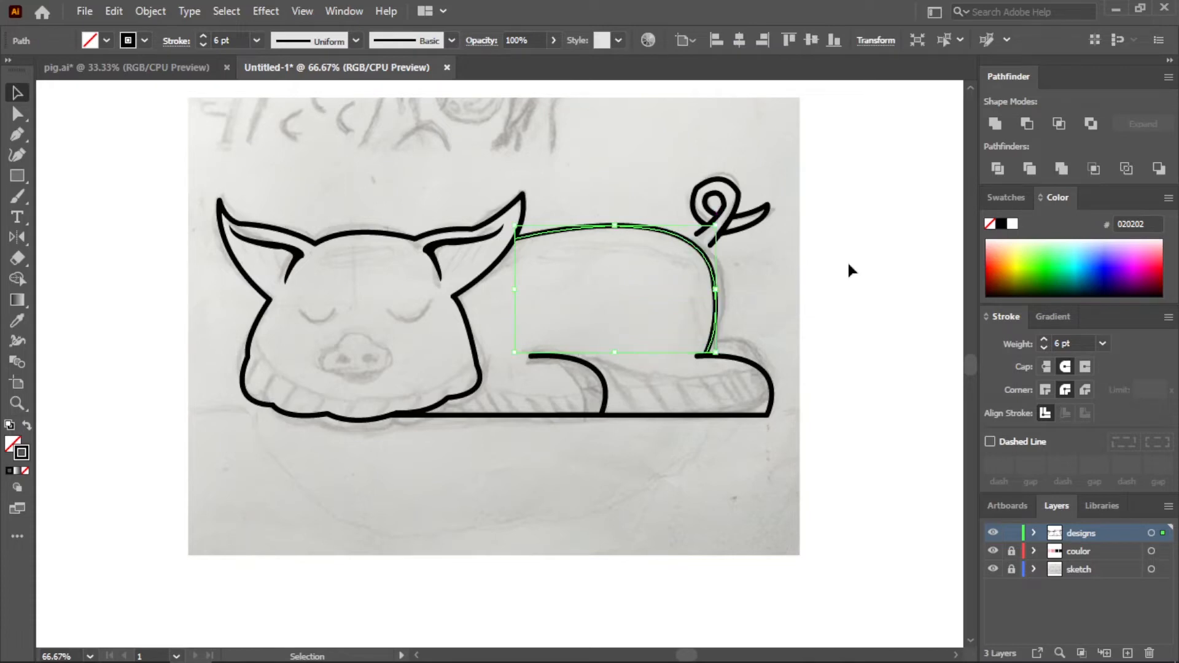
{"action": "left_click", "coordinate": [848, 262]}
{"action": "left_click", "coordinate": [767, 372]}
{"action": "left_click", "coordinate": [606, 385], "text": "shift"}
{"action": "left_click_drag", "start_coordinate": [773, 385], "coordinate": [758, 385]}
{"action": "left_click", "coordinate": [831, 342]}
- Shift the body lines toward the head and move the curled tail down to meet the shortened back
{"action": "scroll", "coordinate": [831, 342], "scroll_direction": "down", "scroll_amount": 1}
{"action": "left_click_drag", "start_coordinate": [634, 416], "coordinate": [634, 416]}
{"action": "left_click_drag", "start_coordinate": [627, 191], "coordinate": [724, 406]}
{"action": "left_click", "coordinate": [840, 272]}
{"action": "left_click_drag", "start_coordinate": [775, 241], "coordinate": [762, 251]}
{"action": "scroll", "coordinate": [755, 243], "scroll_direction": "up", "scroll_amount": 1}
{"action": "left_click", "coordinate": [879, 226]}
{"action": "scroll", "coordinate": [848, 264], "scroll_direction": "down", "scroll_amount": 2}
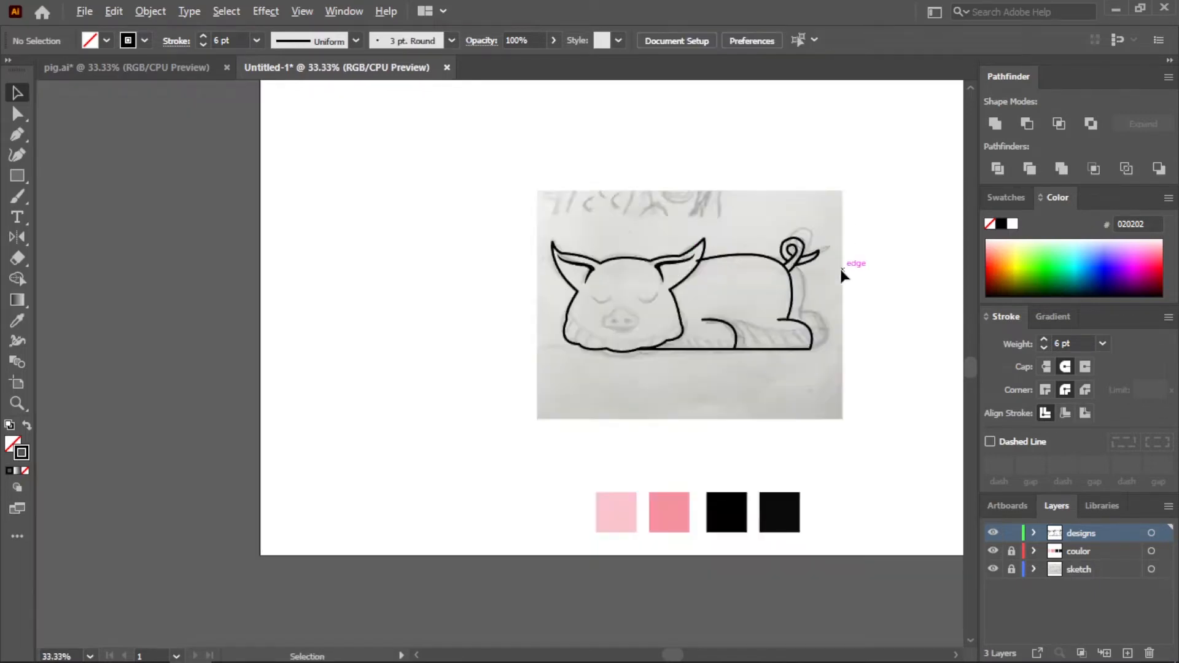
{"action": "scroll", "coordinate": [840, 269], "scroll_direction": "up", "scroll_amount": 2}
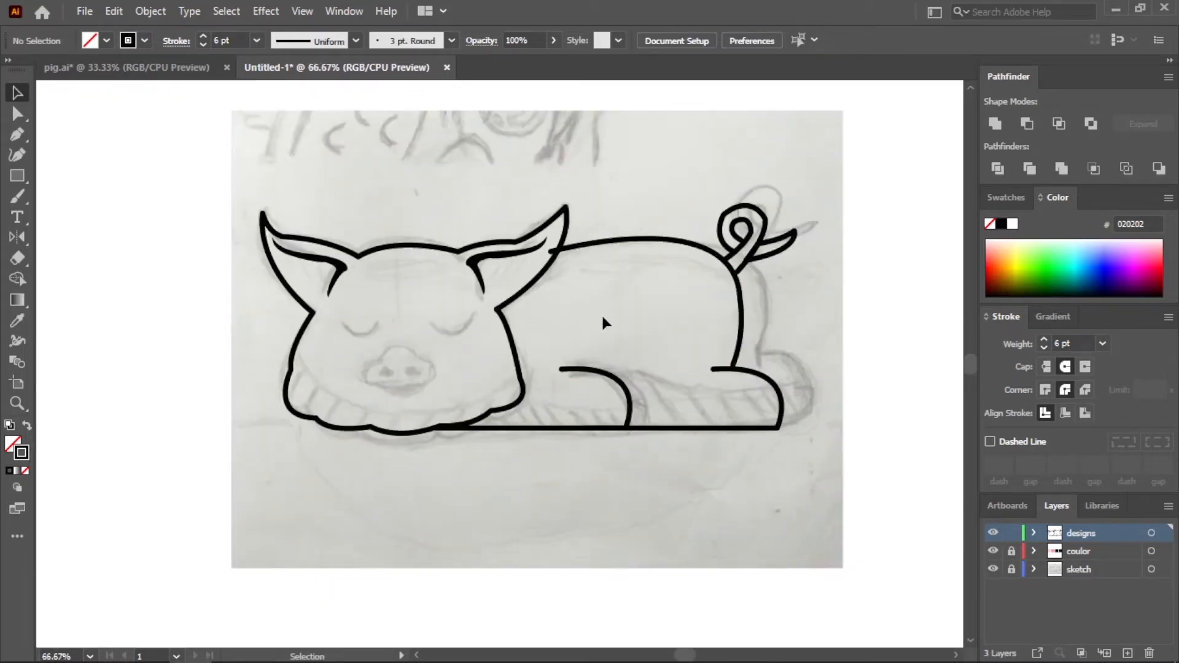
- Try to trace the sketched snout as a closed Pen path and delete the result
{"action": "left_click", "coordinate": [17, 134]}
{"action": "scroll", "coordinate": [391, 369], "scroll_direction": "up", "scroll_amount": 1}
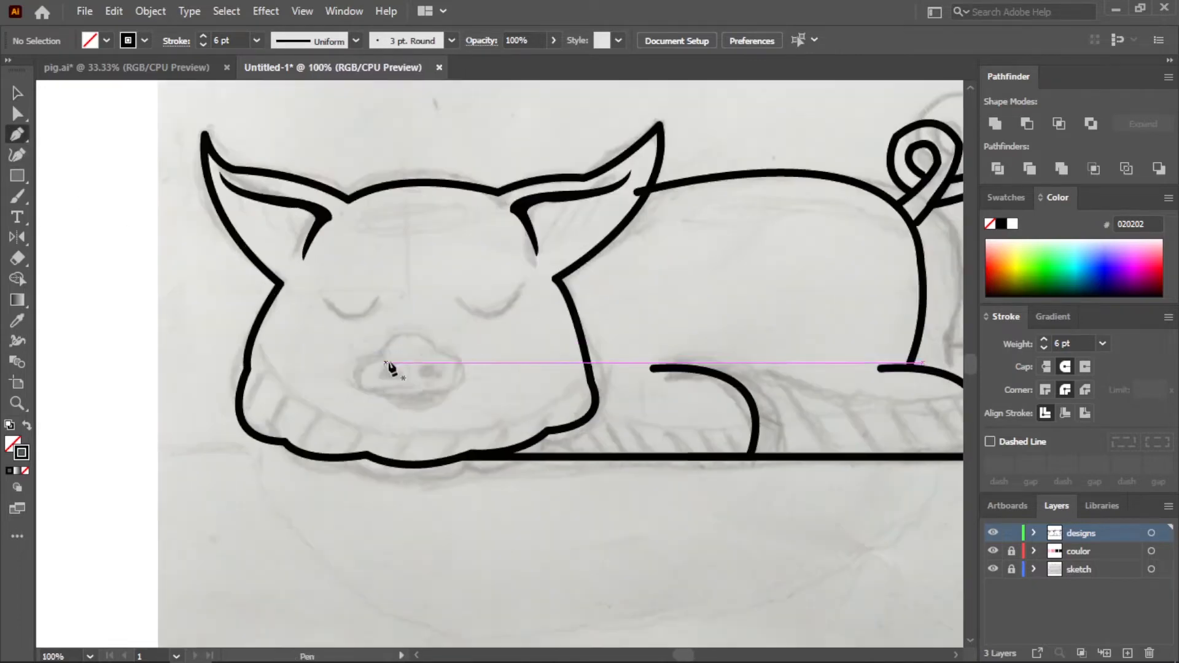
{"action": "left_click_drag", "start_coordinate": [371, 365], "coordinate": [380, 412]}
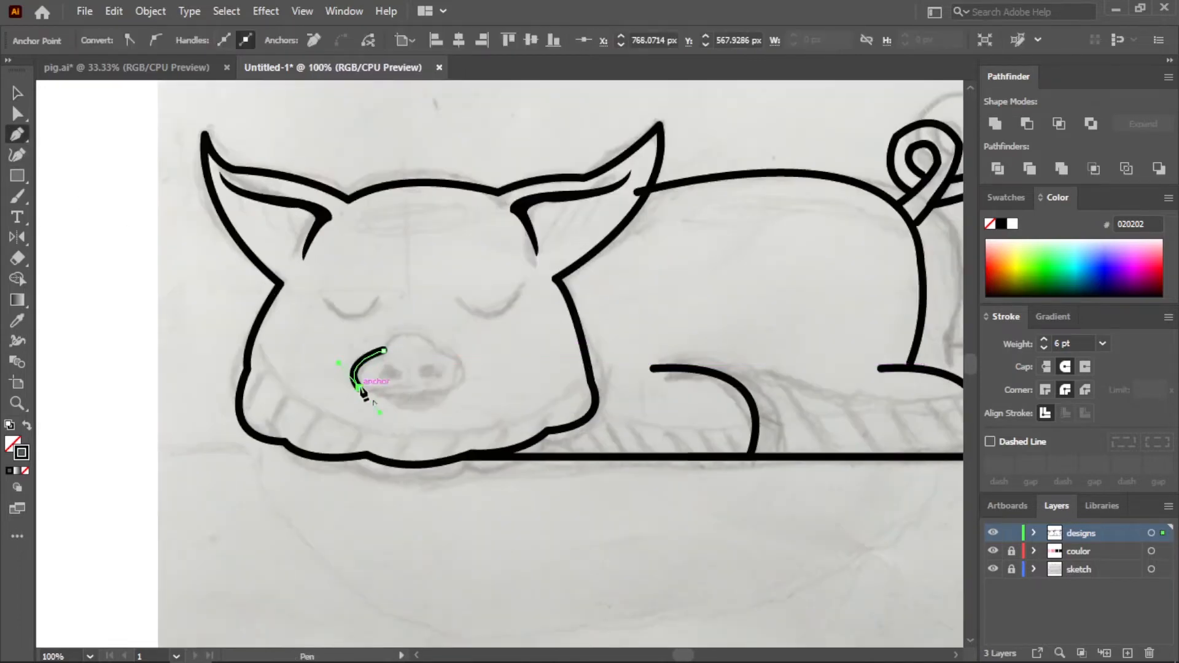
{"action": "left_click_drag", "start_coordinate": [496, 375], "coordinate": [374, 366]}
{"action": "left_click", "coordinate": [406, 334]}
{"action": "left_click", "coordinate": [140, 261]}
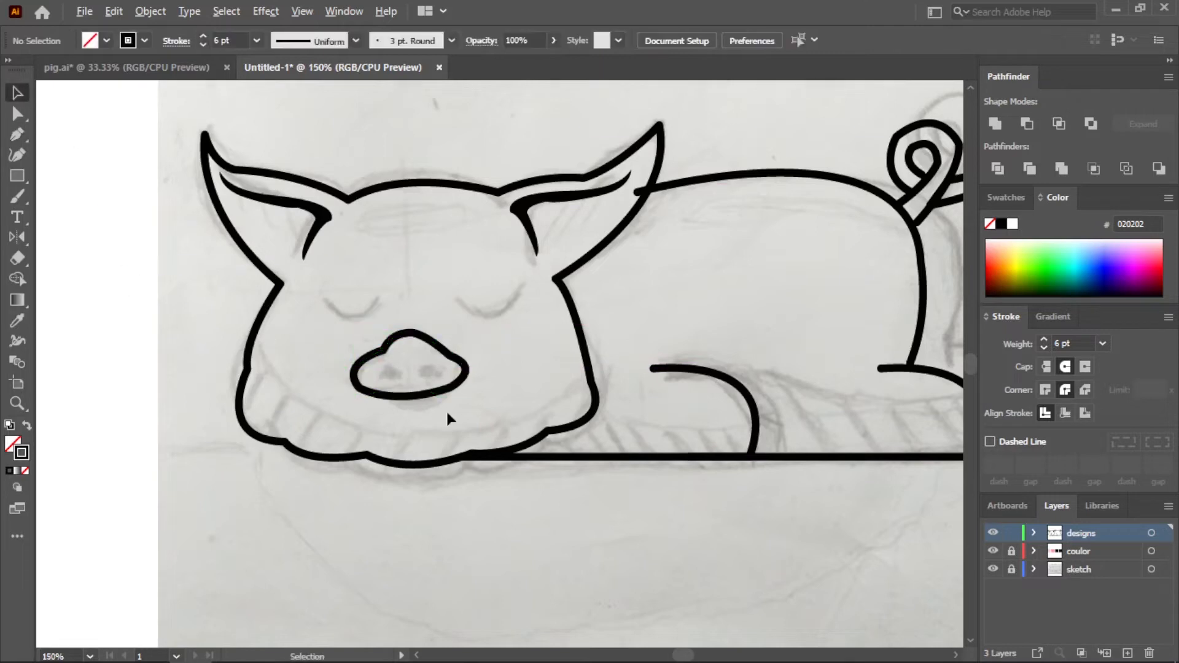
{"action": "scroll", "coordinate": [446, 409], "scroll_direction": "up", "scroll_amount": 1}
{"action": "left_click", "coordinate": [444, 390]}
{"action": "key", "text": "Delete"}
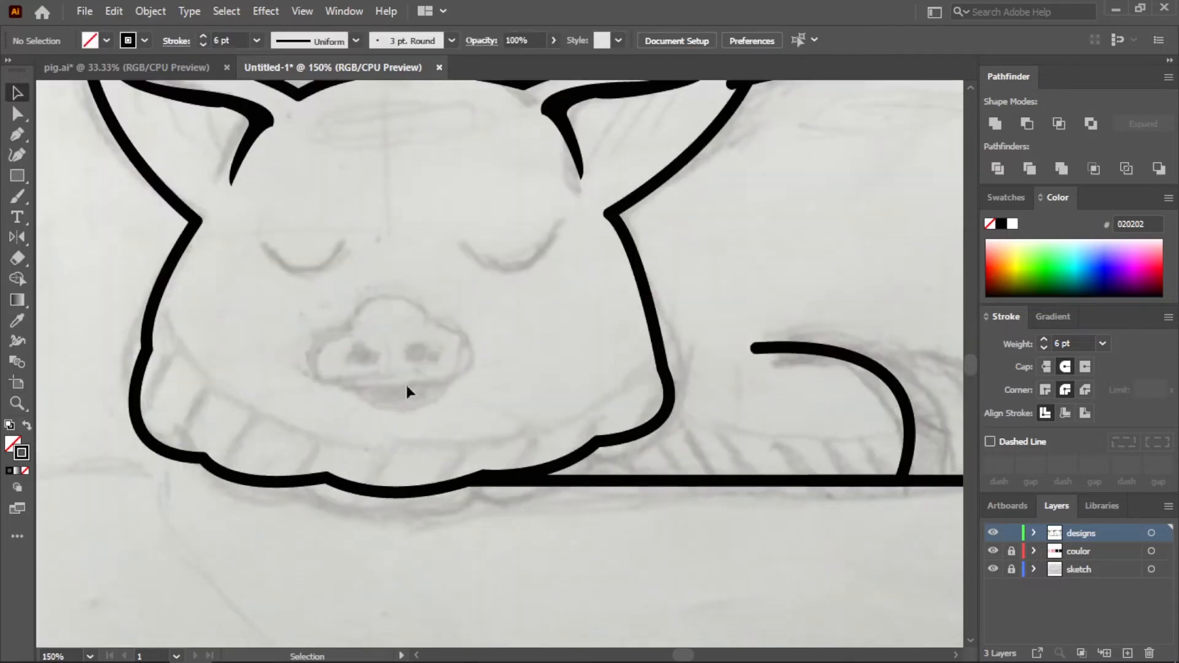
- Draw a wide rectangle over the lower part of the sketched snout and round its corners fully
{"action": "left_click", "coordinate": [14, 177]}
{"action": "left_click_drag", "start_coordinate": [315, 340], "coordinate": [468, 382]}
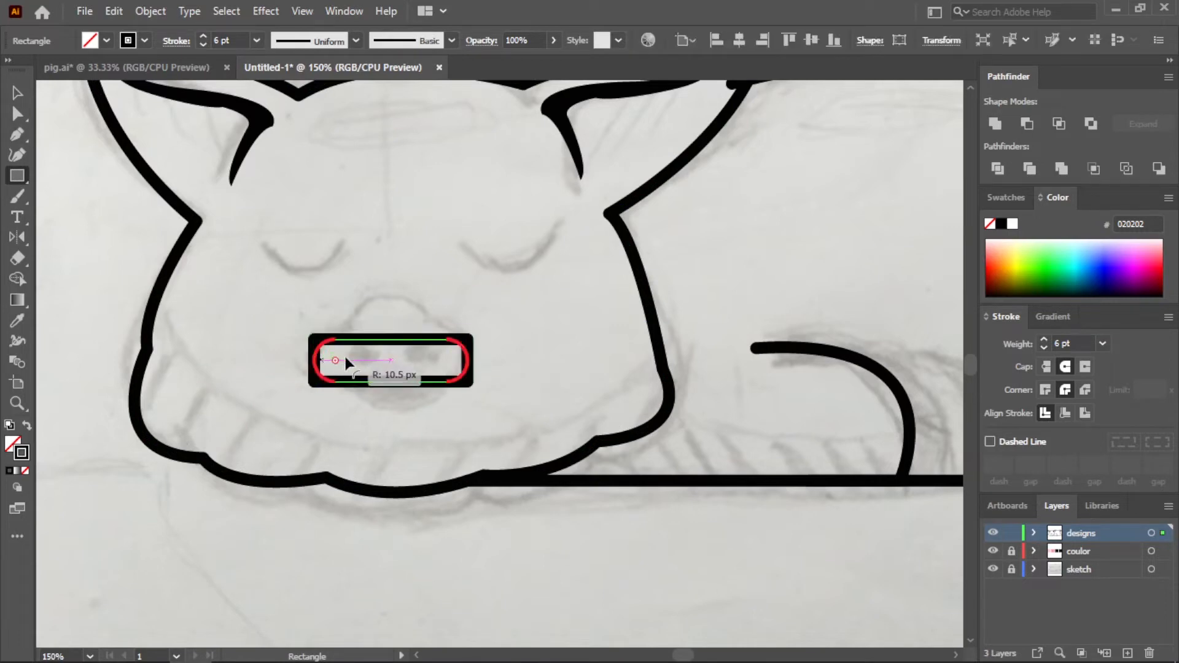
{"action": "left_click_drag", "start_coordinate": [348, 363], "coordinate": [355, 362]}
- Draw an ellipse overlapping the rounded rectangle for the top of the snout, enlarging and positioning it over the sketch
{"action": "left_click_drag", "start_coordinate": [18, 176], "coordinate": [68, 198]}
{"action": "left_click", "coordinate": [68, 198]}
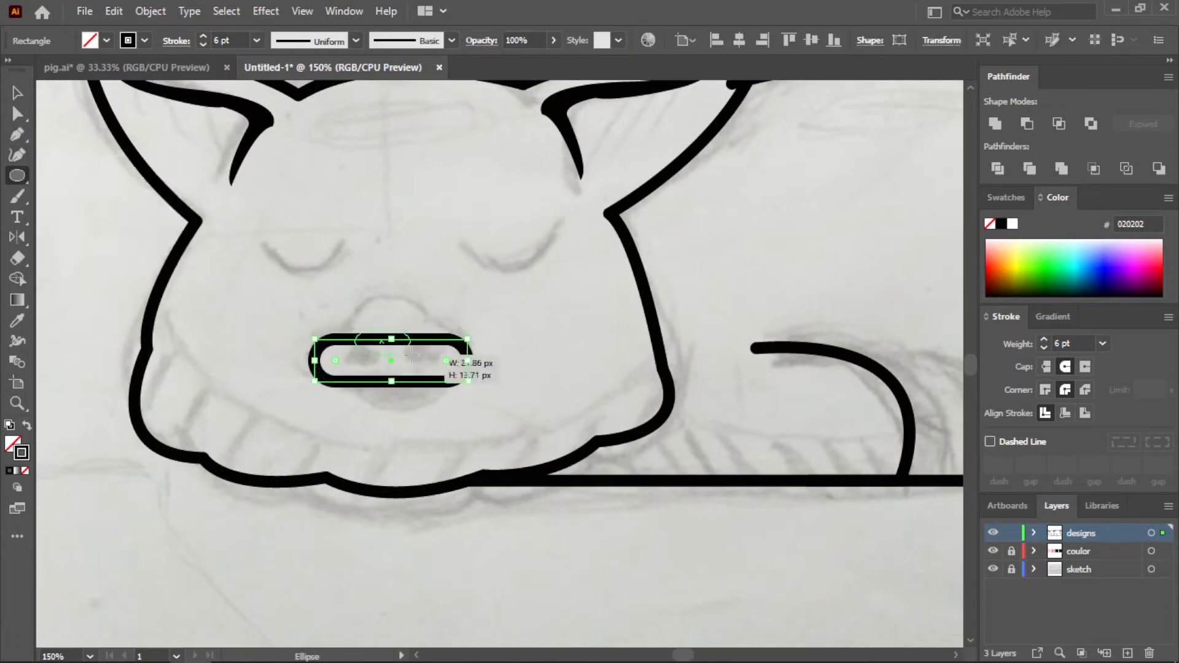
{"action": "mouse_move", "coordinate": [411, 355]}
{"action": "left_mouse_down"}
{"action": "mouse_move", "coordinate": [425, 363]}
{"action": "mouse_move", "coordinate": [412, 368]}
{"action": "left_mouse_up"}
{"action": "left_click", "coordinate": [17, 93]}
{"action": "scroll", "coordinate": [368, 305], "scroll_direction": "up", "scroll_amount": 2}
{"action": "left_click_drag", "start_coordinate": [486, 335], "coordinate": [523, 314]}
{"action": "left_click_drag", "start_coordinate": [433, 361], "coordinate": [421, 365]}
{"action": "left_click_drag", "start_coordinate": [420, 410], "coordinate": [421, 425]}
- Tilt the snout's ellipse and rounded rectangle together slightly counter-clockwise, and fit them to the sketch by raising and heightening them
{"action": "left_click", "coordinate": [546, 376], "text": "shift"}
{"action": "left_click_drag", "start_coordinate": [575, 314], "coordinate": [576, 308]}
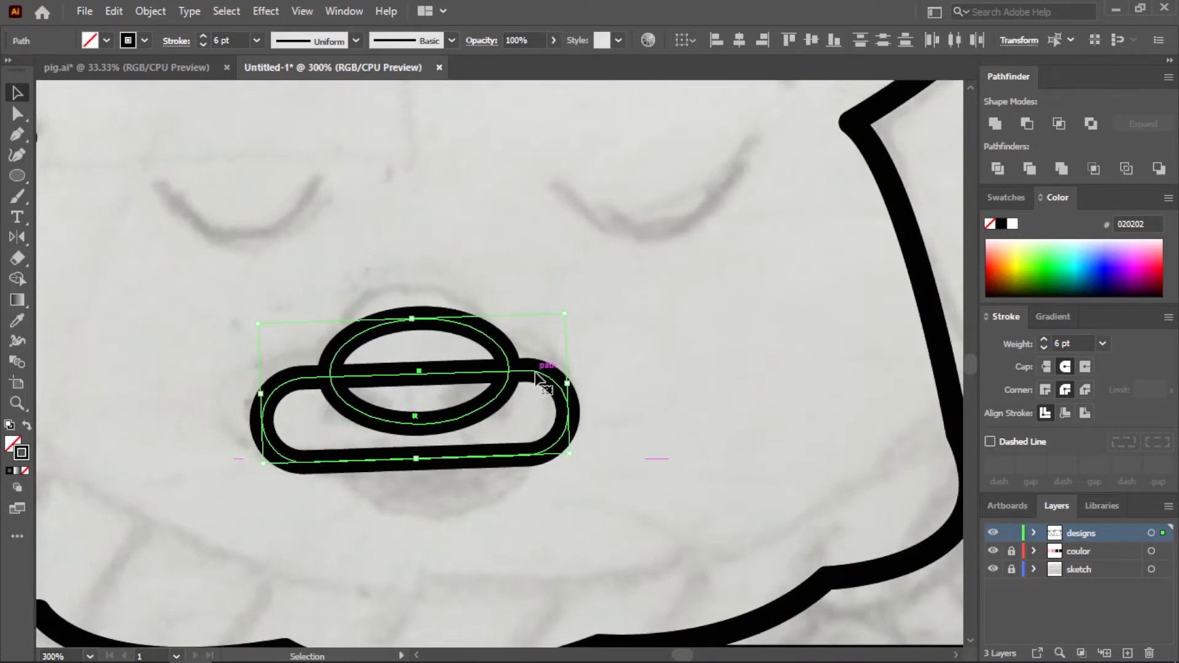
{"action": "left_click_drag", "start_coordinate": [536, 373], "coordinate": [526, 347]}
{"action": "left_click_drag", "start_coordinate": [407, 432], "coordinate": [410, 456]}
{"action": "left_click", "coordinate": [614, 335]}
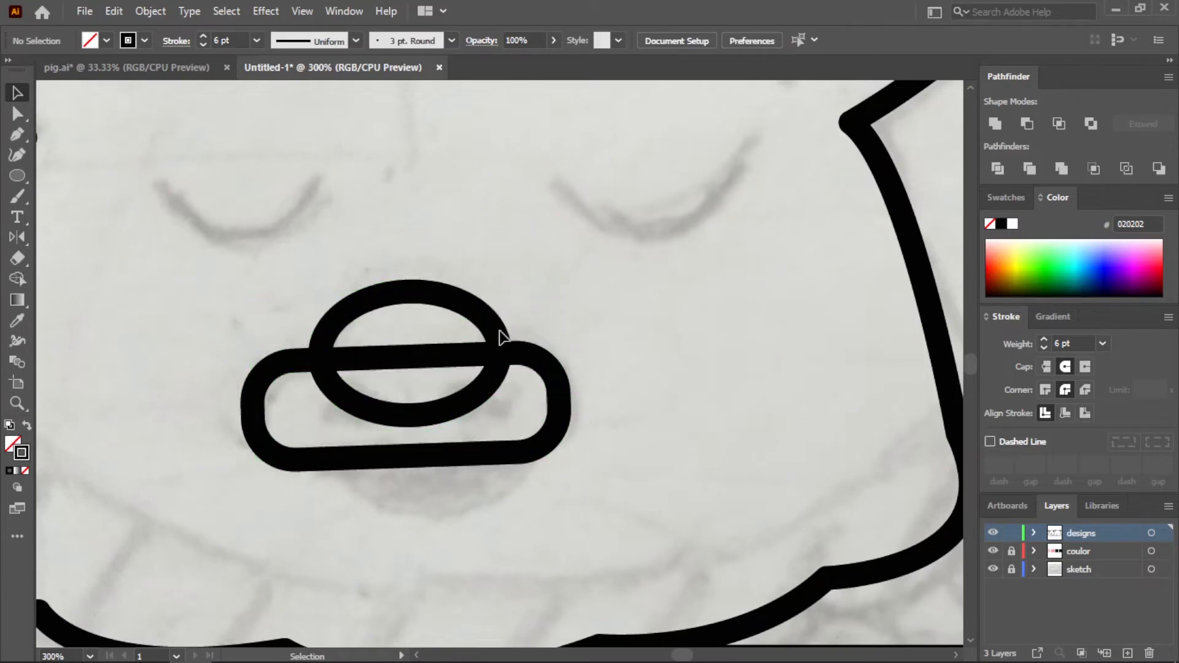
- Merge the overlapping ellipse and rounded rectangle into a single snout outline with the Shape Builder
{"action": "left_click", "coordinate": [500, 337]}
{"action": "left_click", "coordinate": [540, 351], "text": "shift"}
{"action": "left_click", "coordinate": [18, 278]}
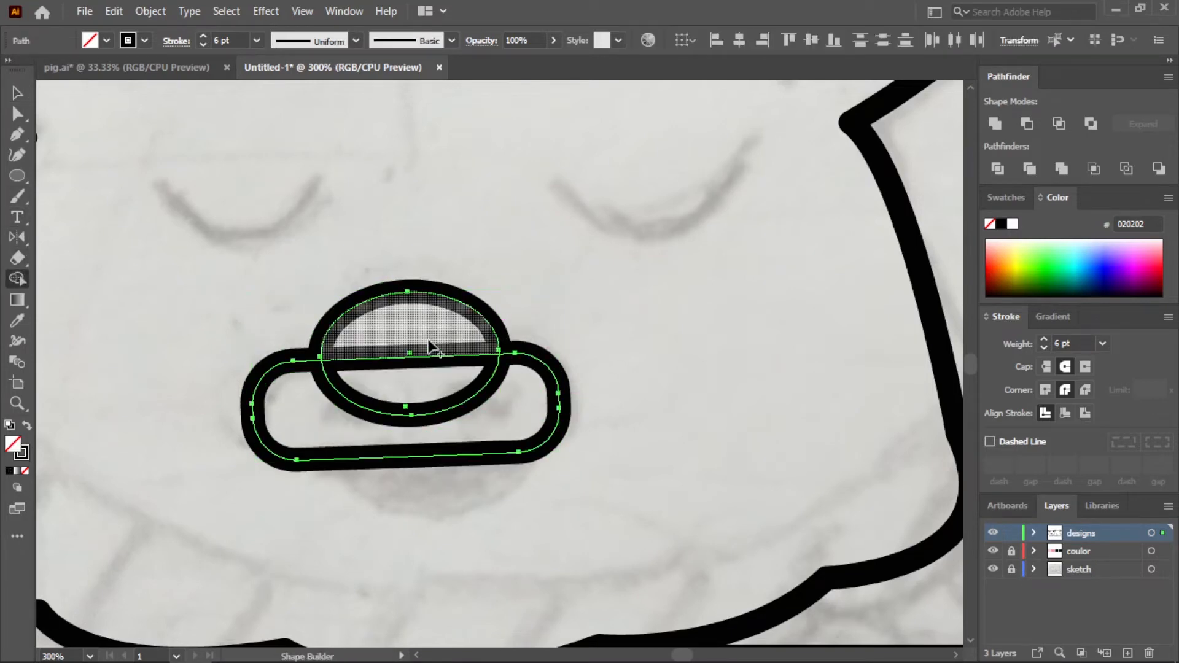
{"action": "left_click_drag", "start_coordinate": [421, 335], "coordinate": [436, 425]}
{"action": "key", "text": "v"}
{"action": "left_click", "coordinate": [428, 217]}
{"action": "scroll", "coordinate": [614, 341], "scroll_direction": "down", "scroll_amount": 2}
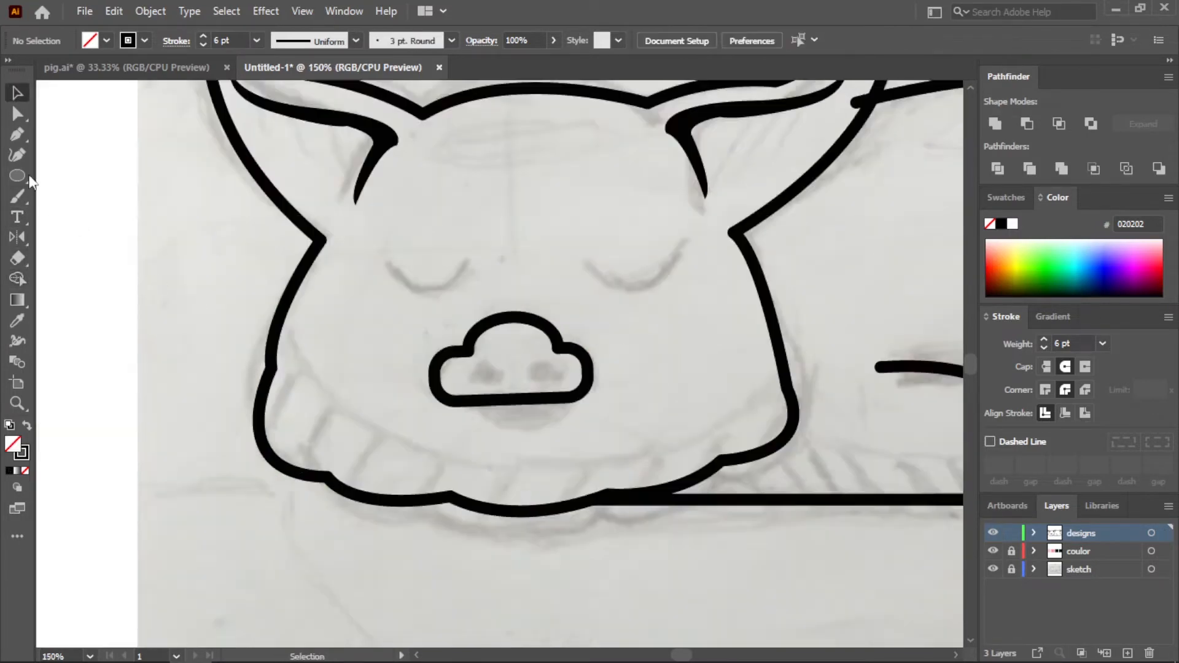
- Draw a small black-filled ellipse without stroke over the sketched left nostril and stretch it slightly taller
{"action": "left_click", "coordinate": [19, 177]}
{"action": "scroll", "coordinate": [528, 405], "scroll_direction": "up", "scroll_amount": 2}
{"action": "mouse_move", "coordinate": [419, 291]}
{"action": "left_mouse_down"}
{"action": "mouse_move", "coordinate": [475, 348]}
{"action": "mouse_move", "coordinate": [447, 314]}
{"action": "left_mouse_up"}
{"action": "left_click", "coordinate": [27, 425]}
{"action": "key", "text": "v"}
{"action": "left_click_drag", "start_coordinate": [448, 286], "coordinate": [448, 275]}
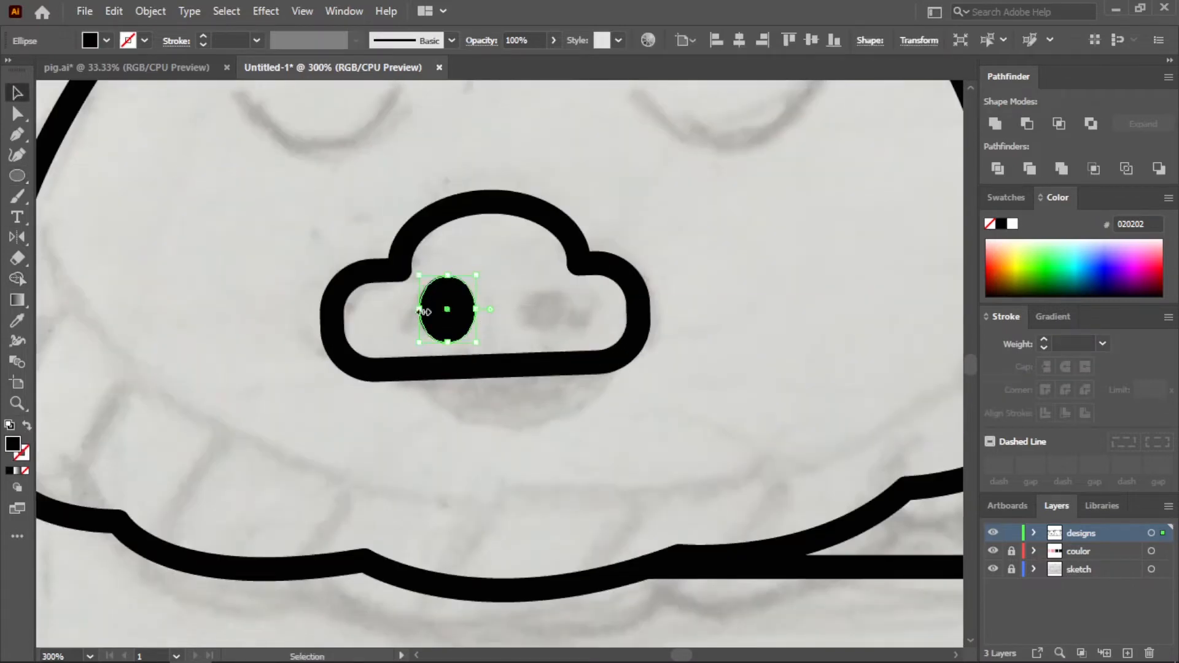
- Place two offset copies of the nostril ellipse beside the snout and subtract one from the other to form a crescent
{"action": "left_click", "coordinate": [514, 304]}
{"action": "left_click_drag", "start_coordinate": [468, 315], "coordinate": [253, 382]}
{"action": "key", "text": "ctrl+v"}
{"action": "left_click_drag", "start_coordinate": [504, 366], "coordinate": [228, 381]}
{"action": "scroll", "coordinate": [232, 410], "scroll_direction": "up", "scroll_amount": 1}
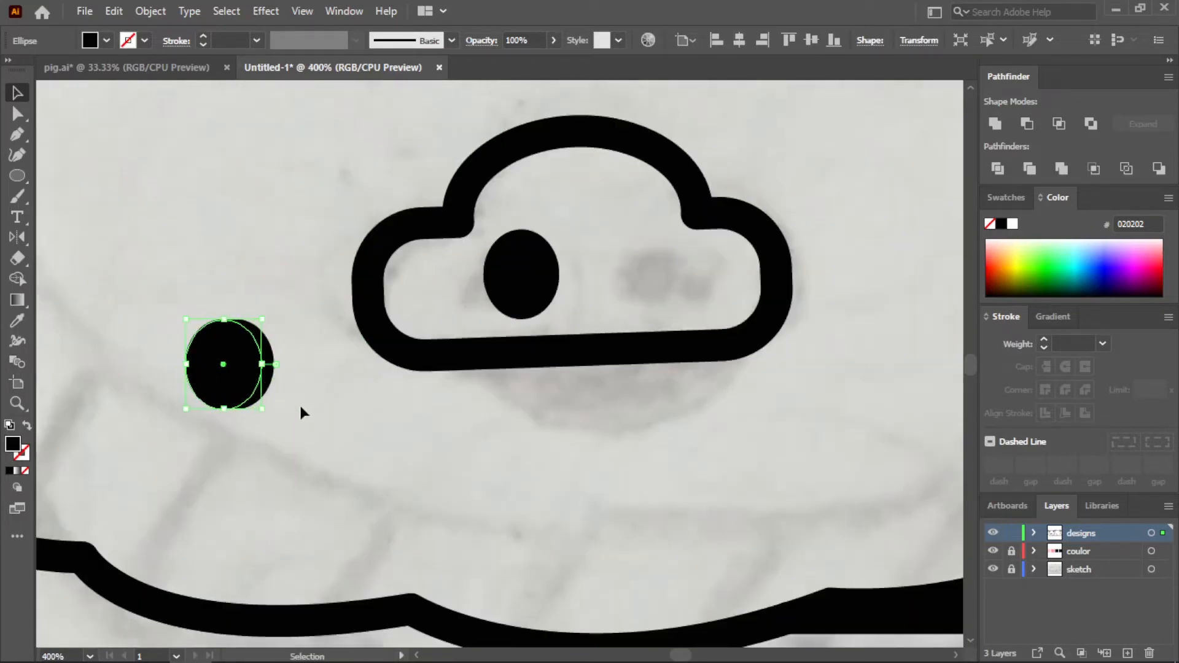
{"action": "left_click_drag", "start_coordinate": [299, 402], "coordinate": [540, 330]}
{"action": "left_click", "coordinate": [1026, 123]}
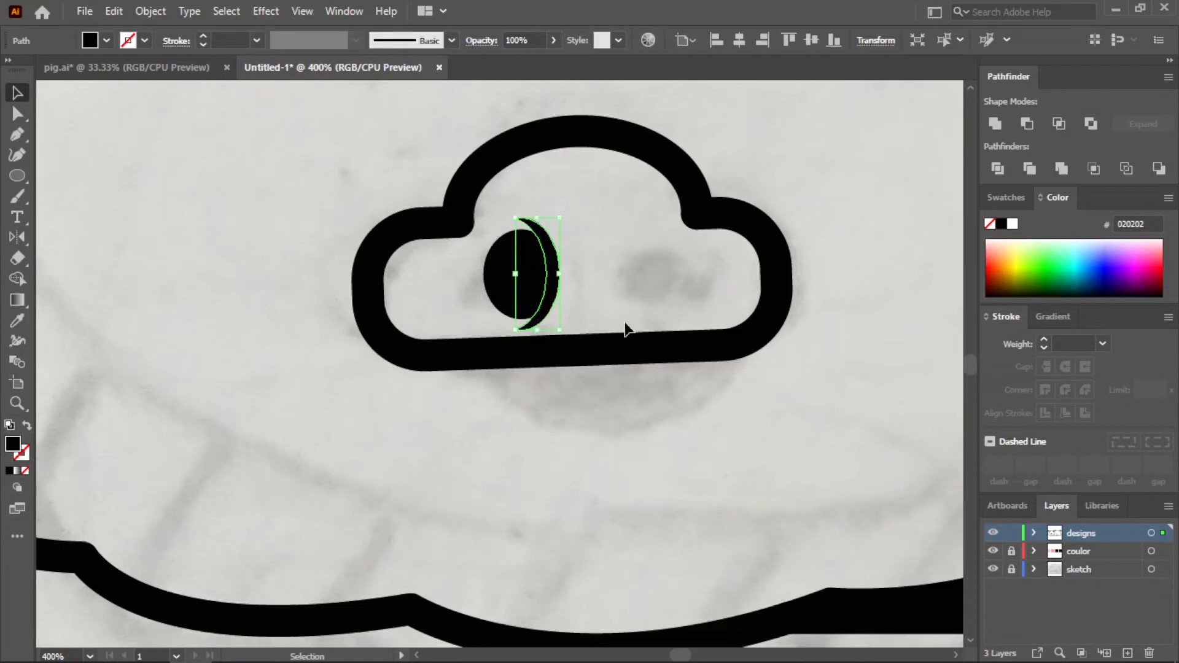
- Narrow the left nostril's ellipse from its outer side and unite it with the crescent
{"action": "left_click", "coordinate": [519, 270]}
{"action": "left_click_drag", "start_coordinate": [484, 274], "coordinate": [496, 273]}
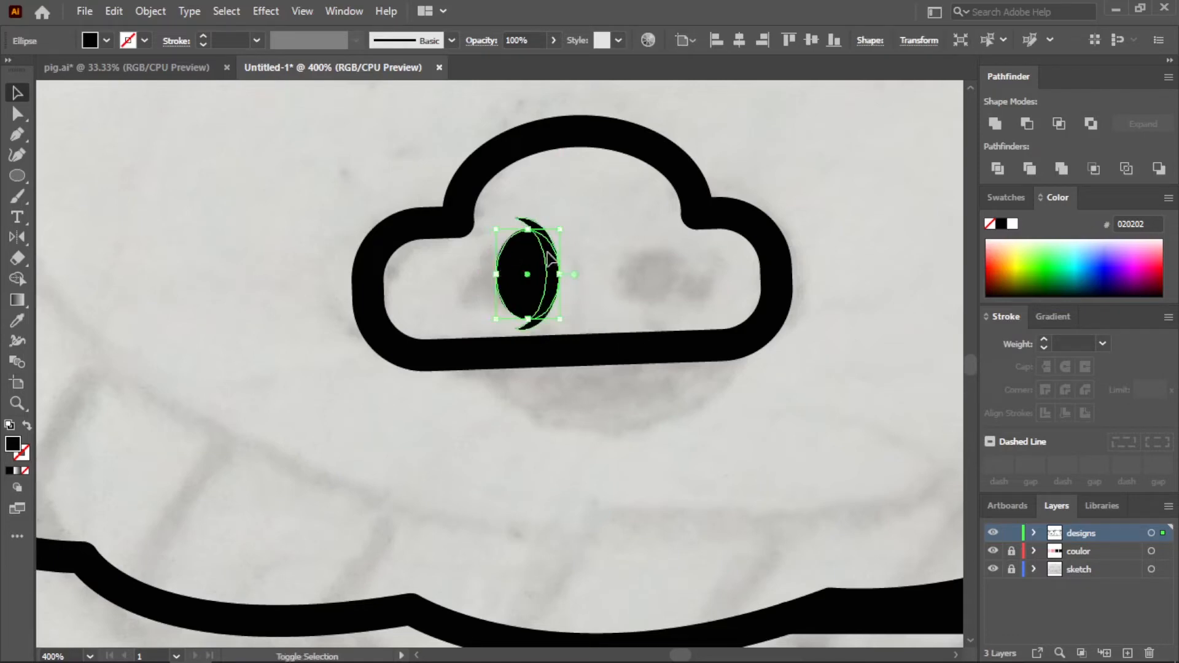
{"action": "left_click", "coordinate": [548, 252], "text": "shift"}
{"action": "left_click", "coordinate": [996, 123]}
- Extend the snout outline slightly downward and place a mirrored copy of the left nostril on the snout's right side
{"action": "left_click", "coordinate": [590, 376]}
{"action": "left_click_drag", "start_coordinate": [591, 376], "coordinate": [596, 407]}
{"action": "left_click_drag", "start_coordinate": [539, 303], "coordinate": [646, 296]}
{"action": "double_click", "coordinate": [17, 238]}
{"action": "left_click", "coordinate": [530, 448]}
{"action": "left_click", "coordinate": [731, 461]}
- Adjust the snout outline's lower edge and move both nostrils slightly down inside it
{"action": "scroll", "coordinate": [731, 460], "scroll_direction": "down", "scroll_amount": 1}
{"action": "scroll", "coordinate": [687, 362], "scroll_direction": "up", "scroll_amount": 1}
{"action": "left_click_drag", "start_coordinate": [533, 335], "coordinate": [536, 333]}
{"action": "left_click", "coordinate": [592, 369]}
{"action": "left_click", "coordinate": [604, 417]}
{"action": "left_click_drag", "start_coordinate": [593, 419], "coordinate": [594, 445]}
{"action": "left_click_drag", "start_coordinate": [635, 347], "coordinate": [641, 361]}
{"action": "key", "text": "ctrl+z"}
{"action": "left_click", "coordinate": [551, 347], "text": "shift"}
{"action": "left_click_drag", "start_coordinate": [541, 351], "coordinate": [543, 368]}
{"action": "left_click", "coordinate": [585, 565]}
{"action": "scroll", "coordinate": [584, 565], "scroll_direction": "down", "scroll_amount": 4}
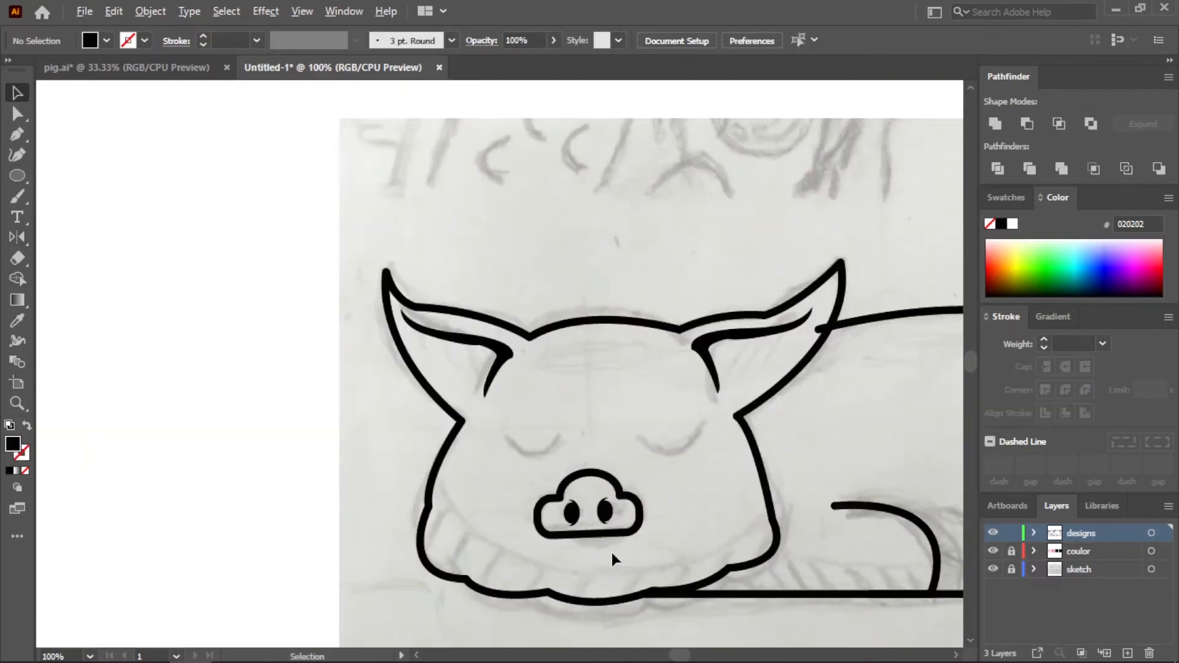
- Narrow the snout outline slightly from both sides
{"action": "scroll", "coordinate": [612, 559], "scroll_direction": "up", "scroll_amount": 4}
{"action": "left_click", "coordinate": [690, 404]}
{"action": "left_click_drag", "start_coordinate": [699, 408], "coordinate": [679, 406]}
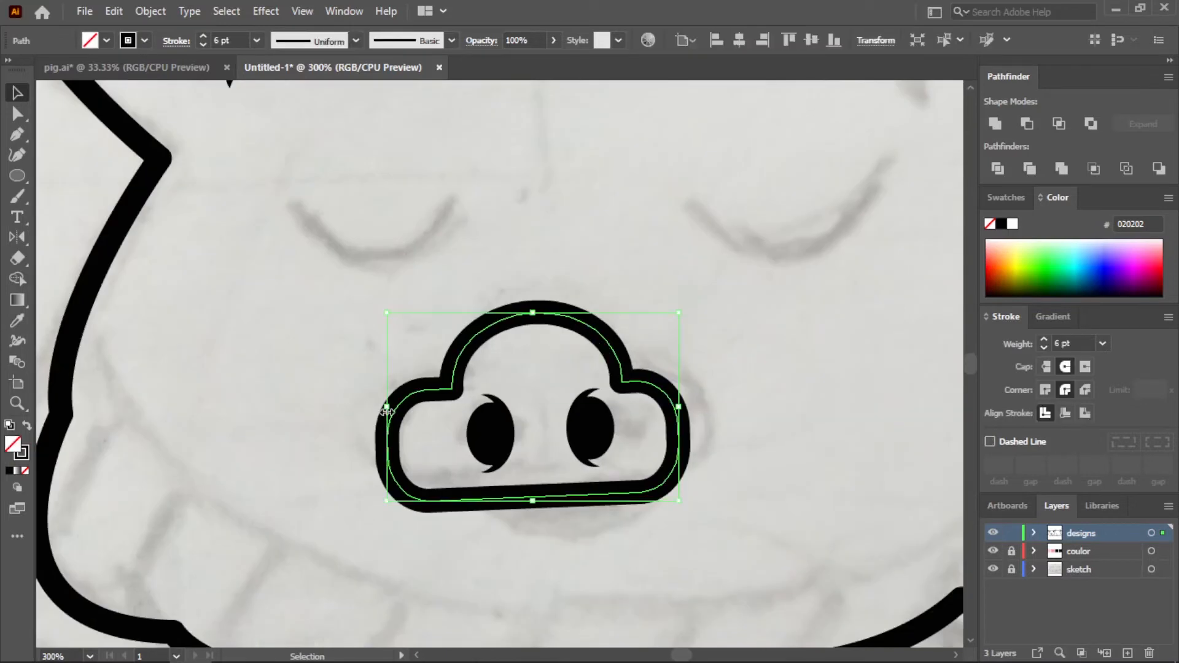
{"action": "left_click_drag", "start_coordinate": [387, 410], "coordinate": [401, 410]}
{"action": "left_click", "coordinate": [706, 491]}
{"action": "scroll", "coordinate": [660, 485], "scroll_direction": "down", "scroll_amount": 2}
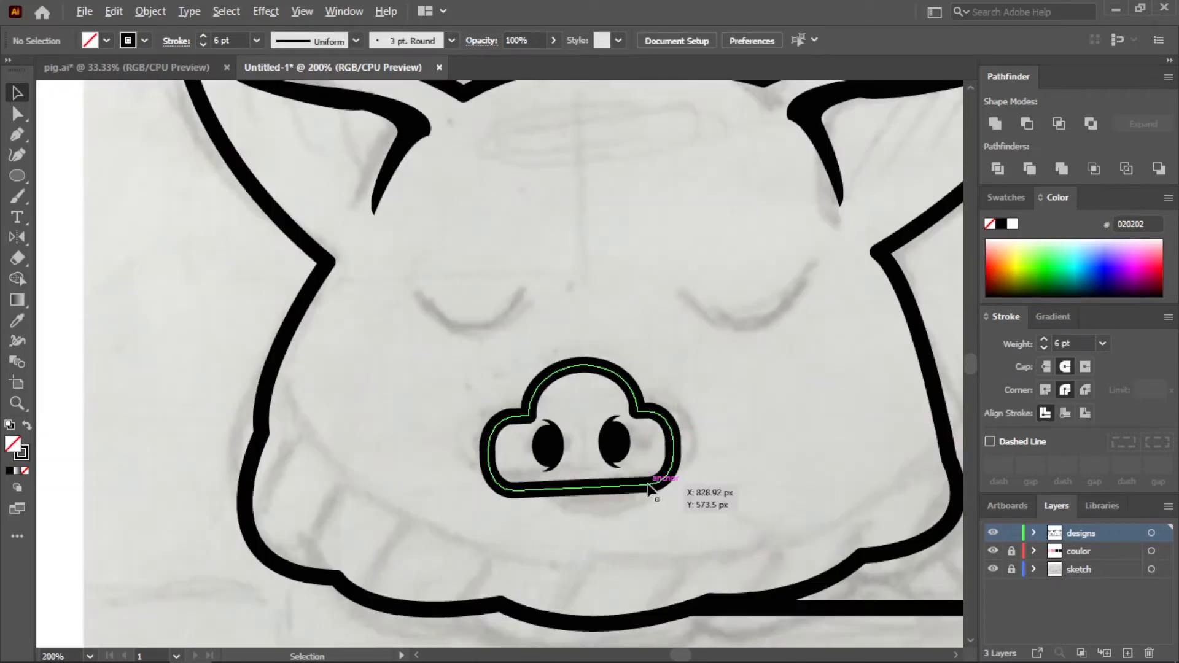
- Set the snout outline's stroke to 4 pt and shift the whole snout with its nostrils slightly left
{"action": "left_click", "coordinate": [605, 454]}
{"action": "left_click", "coordinate": [256, 40]}
{"action": "left_click", "coordinate": [262, 184]}
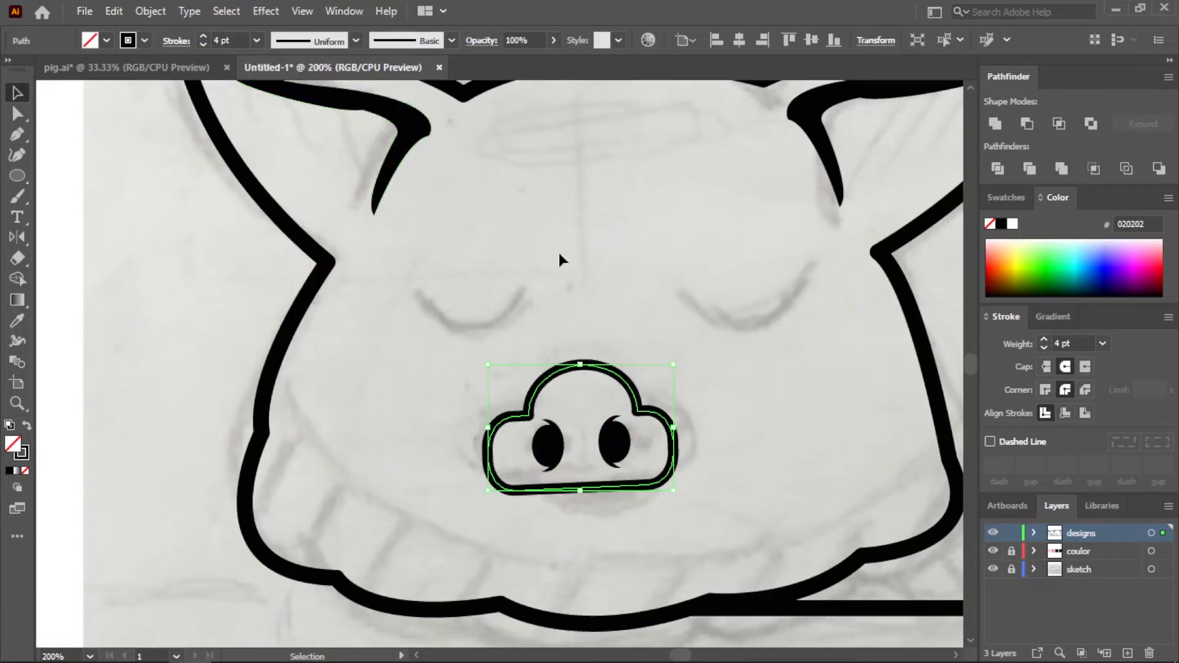
{"action": "left_click_drag", "start_coordinate": [514, 331], "coordinate": [624, 445]}
{"action": "left_click_drag", "start_coordinate": [680, 339], "coordinate": [467, 522]}
{"action": "left_click_drag", "start_coordinate": [621, 437], "coordinate": [609, 437]}
{"action": "left_click", "coordinate": [722, 406]}
{"action": "scroll", "coordinate": [673, 473], "scroll_direction": "down", "scroll_amount": 1}
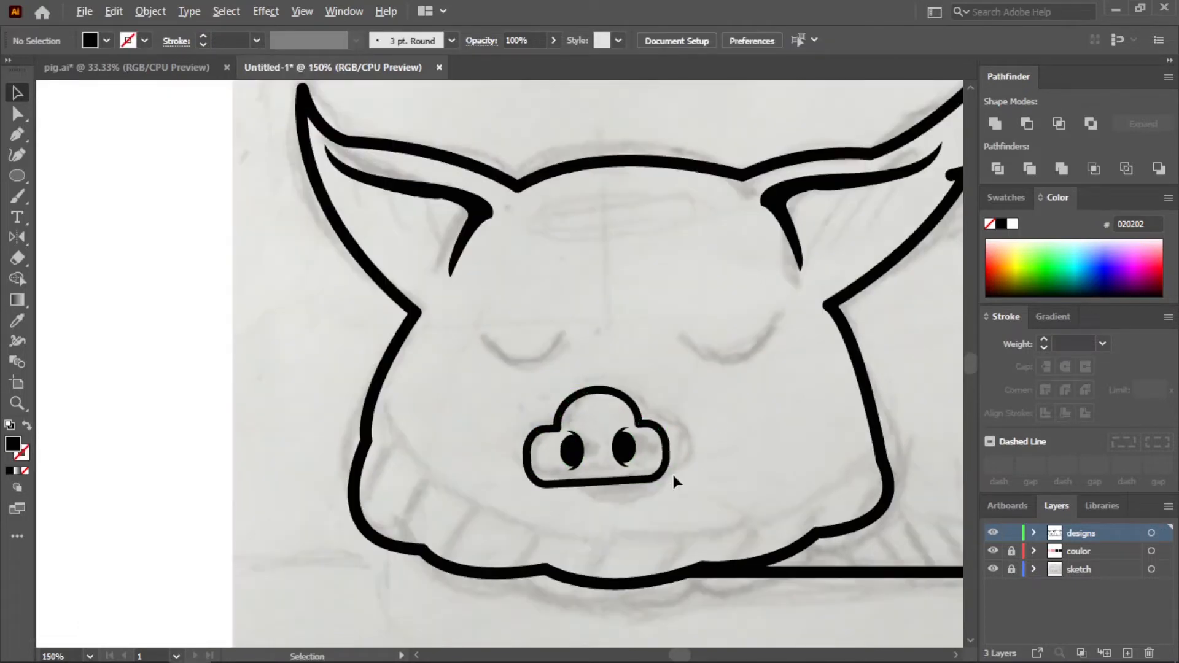
- Enlarge the snout outline slightly toward the upper right and nudge the right nostril to the right
{"action": "scroll", "coordinate": [671, 471], "scroll_direction": "down", "scroll_amount": 1}
{"action": "scroll", "coordinate": [672, 472], "scroll_direction": "up", "scroll_amount": 1}
{"action": "left_click", "coordinate": [652, 398]}
{"action": "left_click_drag", "start_coordinate": [660, 341], "coordinate": [671, 335]}
{"action": "left_click", "coordinate": [751, 336]}
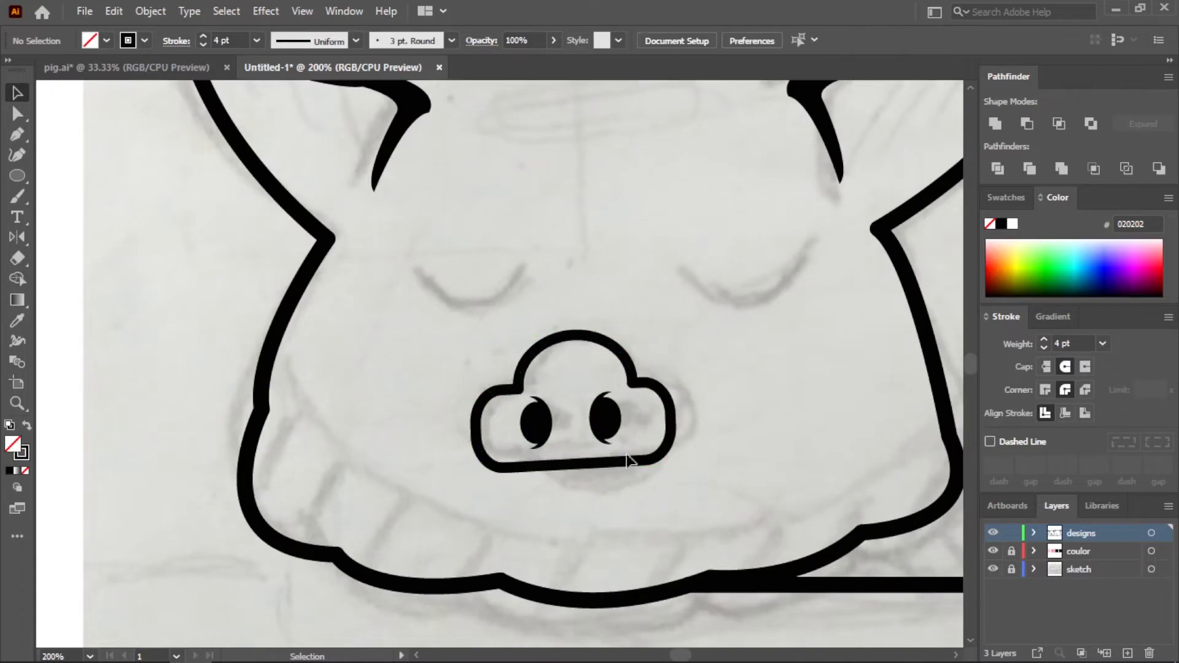
{"action": "left_click_drag", "start_coordinate": [612, 429], "coordinate": [617, 429]}
{"action": "left_click", "coordinate": [770, 443]}
- Draw the mouth with the Pen tool as a closed black-filled shape curving below the snout's bottom edge
{"action": "key", "text": "p"}
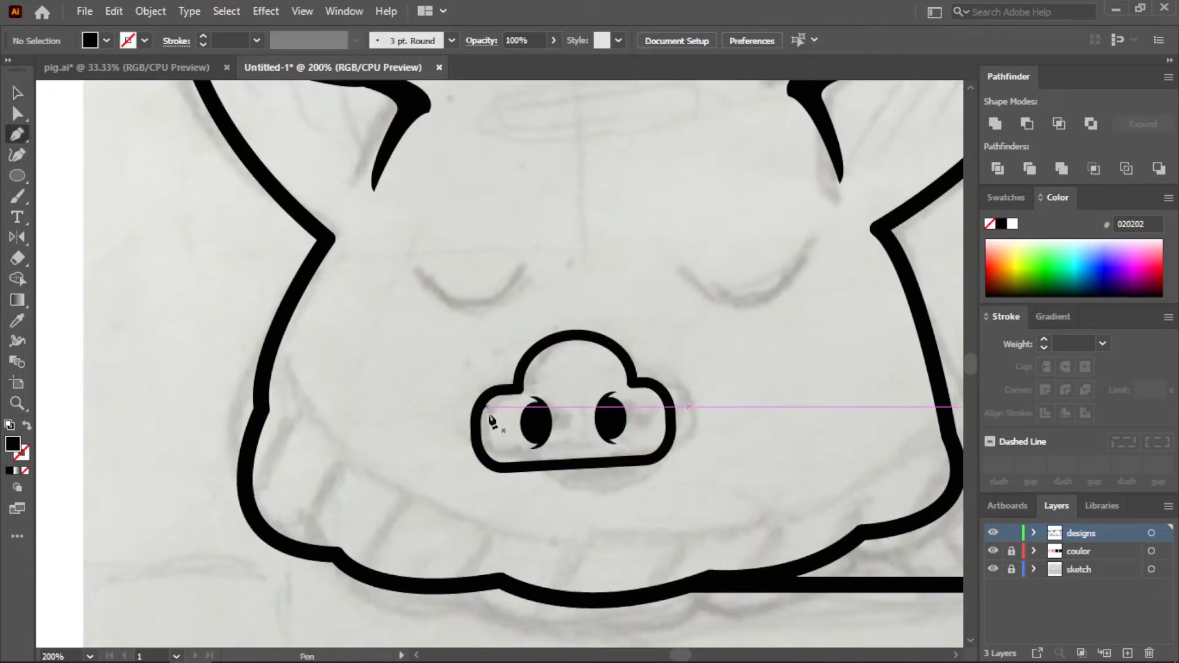
{"action": "left_click", "coordinate": [507, 468]}
{"action": "left_click_drag", "start_coordinate": [639, 499], "coordinate": [642, 492]}
{"action": "left_click_drag", "start_coordinate": [664, 438], "coordinate": [663, 439]}
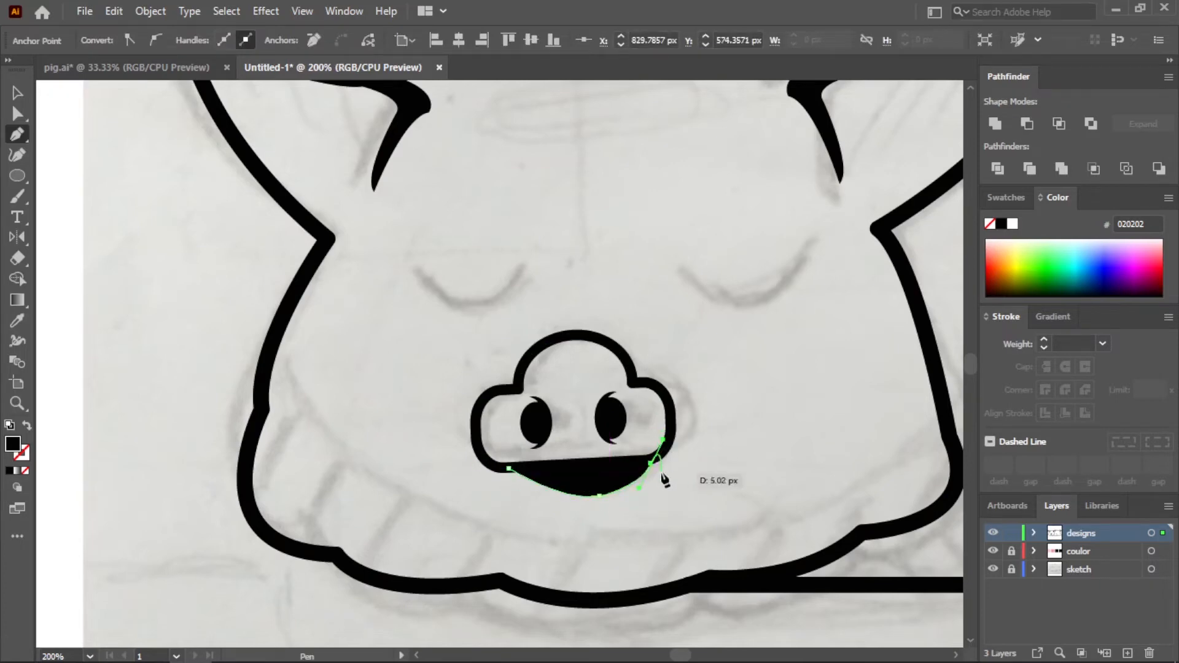
{"action": "left_click", "coordinate": [509, 468]}
{"action": "left_click", "coordinate": [19, 94]}
{"action": "left_click", "coordinate": [550, 365]}
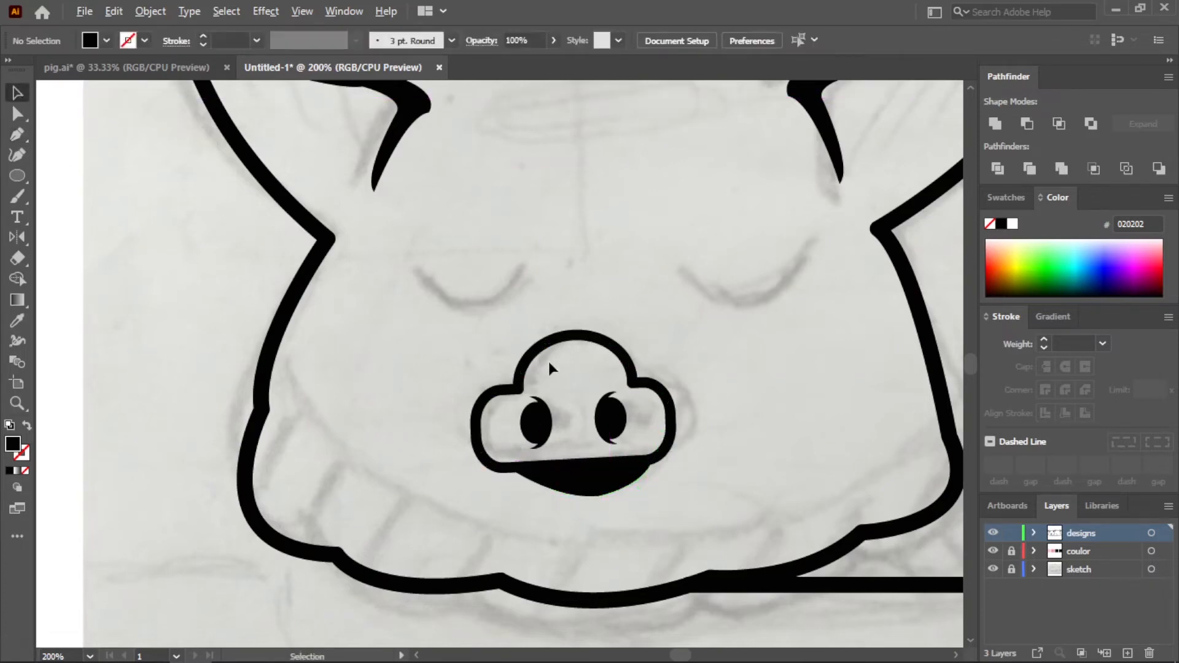
- Fit the mouth to the snout's bottom edge by adjusting its angle and position and raising its lower curve
{"action": "scroll", "coordinate": [621, 497], "scroll_direction": "down", "scroll_amount": 2}
{"action": "scroll", "coordinate": [670, 482], "scroll_direction": "up", "scroll_amount": 3}
{"action": "left_click", "coordinate": [653, 380]}
{"action": "left_click_drag", "start_coordinate": [737, 342], "coordinate": [738, 338]}
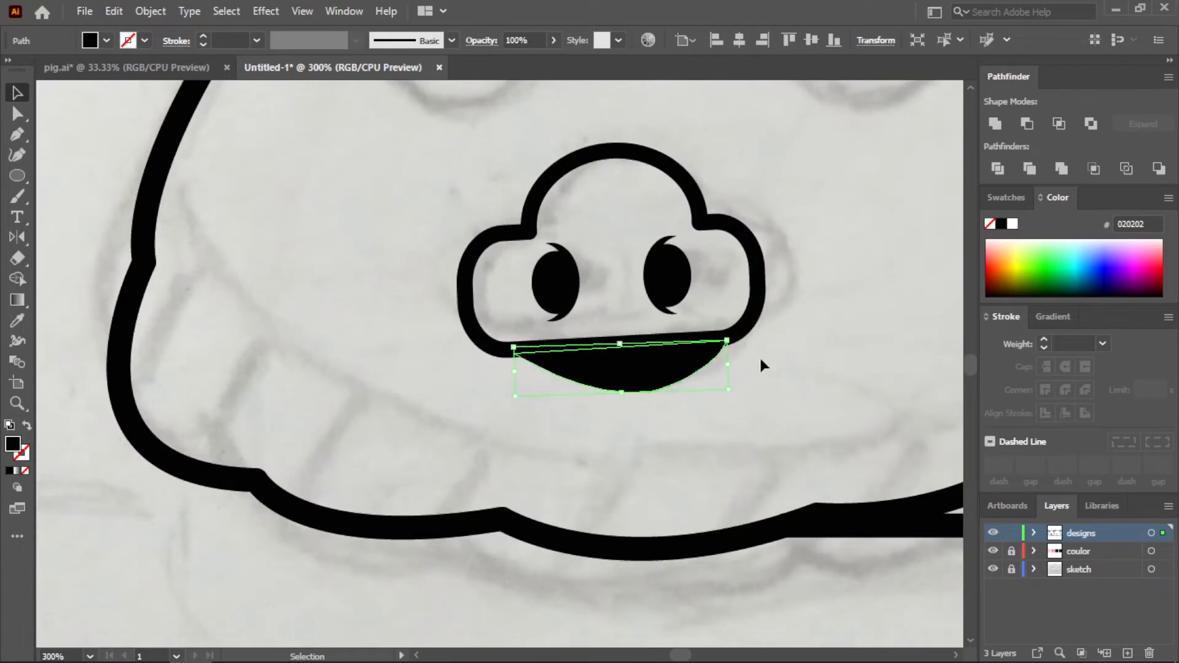
{"action": "left_click", "coordinate": [718, 400]}
{"action": "scroll", "coordinate": [650, 389], "scroll_direction": "up", "scroll_amount": 1}
{"action": "left_click_drag", "start_coordinate": [643, 364], "coordinate": [638, 367]}
{"action": "left_click", "coordinate": [710, 396]}
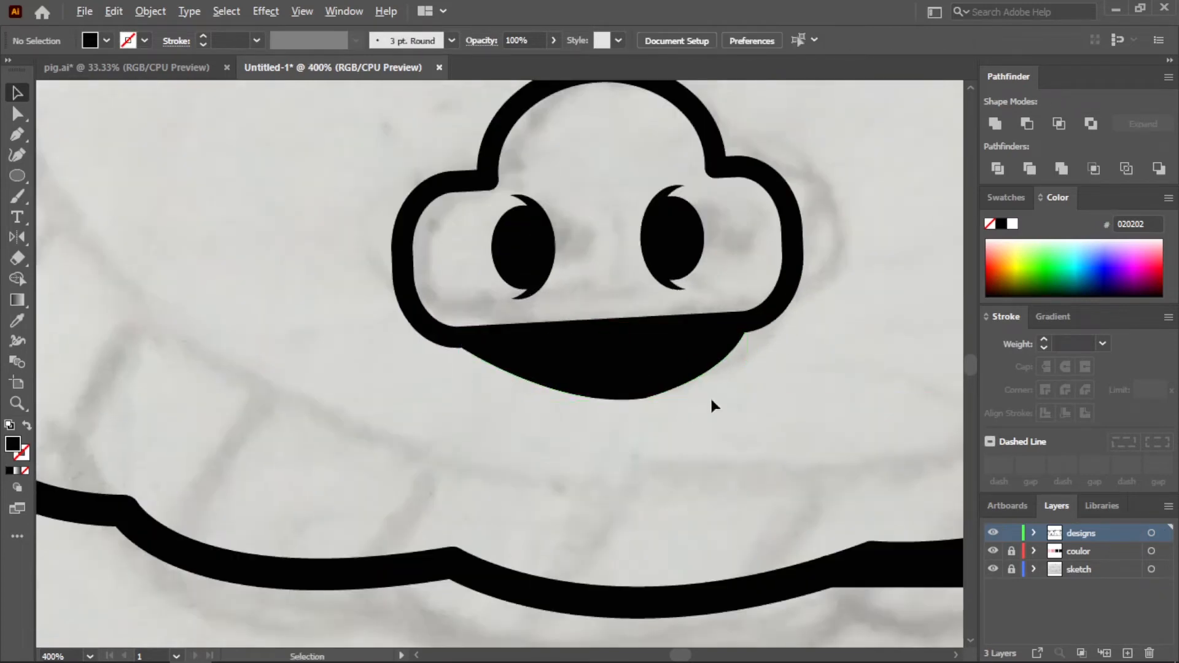
{"action": "scroll", "coordinate": [705, 399], "scroll_direction": "up", "scroll_amount": 1}
{"action": "left_click", "coordinate": [614, 376]}
{"action": "left_click_drag", "start_coordinate": [556, 395], "coordinate": [555, 369]}
{"action": "left_click", "coordinate": [594, 458]}
{"action": "scroll", "coordinate": [597, 459], "scroll_direction": "down", "scroll_amount": 3}
{"action": "scroll", "coordinate": [601, 466], "scroll_direction": "down", "scroll_amount": 4}
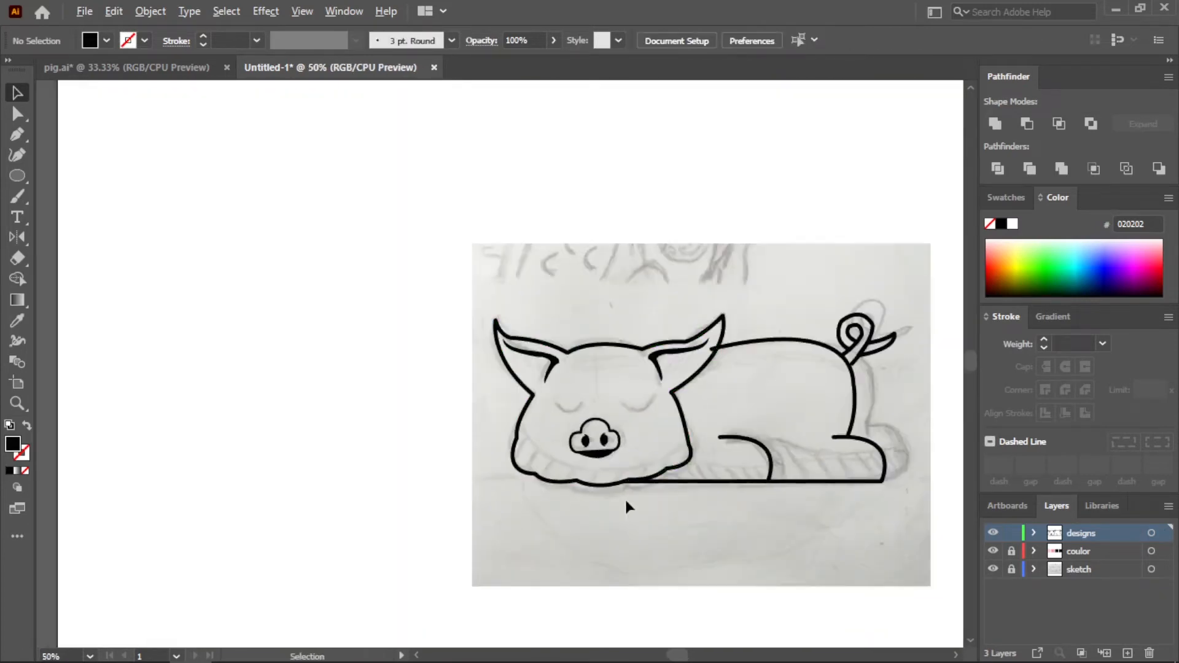
- Trace the sketched left eye with the Pen tool as an unfilled curve with a 7 pt black stroke
{"action": "scroll", "coordinate": [627, 501], "scroll_direction": "up", "scroll_amount": 2}
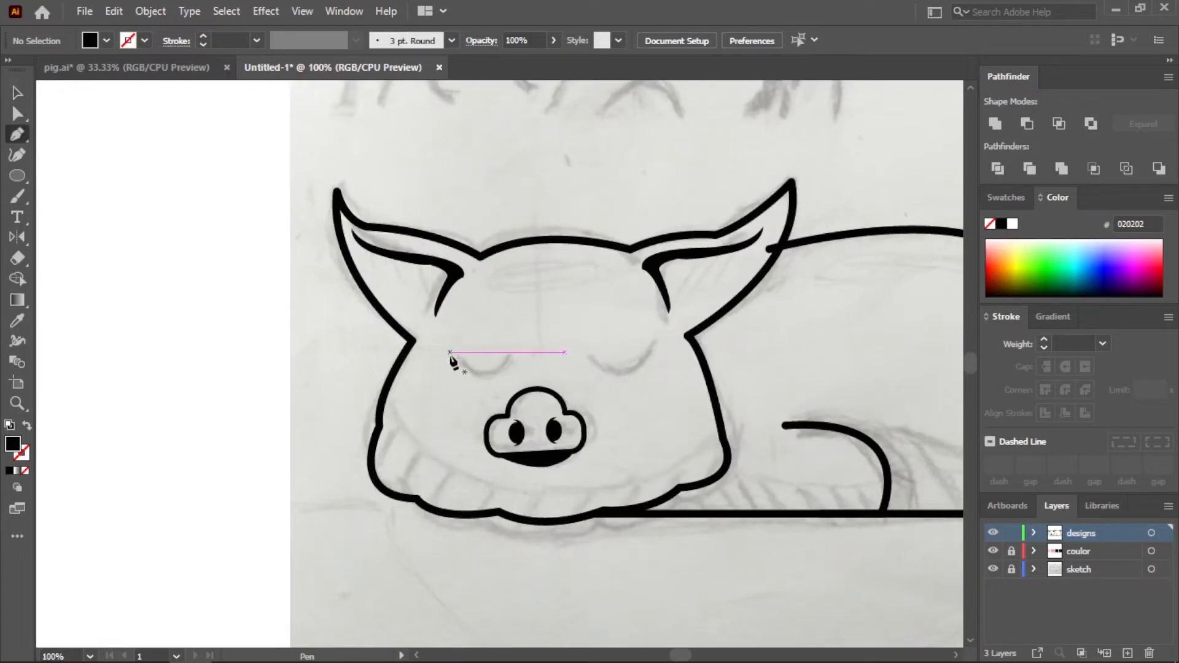
{"action": "left_click", "coordinate": [26, 425]}
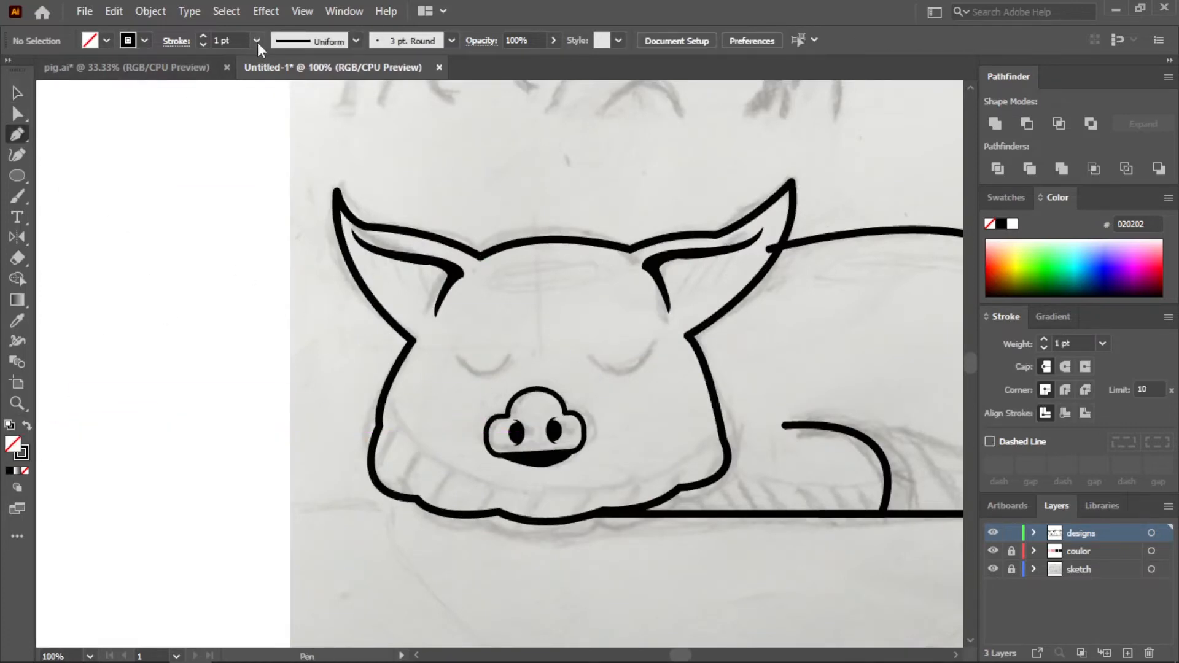
{"action": "left_click", "coordinate": [257, 41]}
{"action": "left_click", "coordinate": [278, 229]}
{"action": "left_click", "coordinate": [452, 356]}
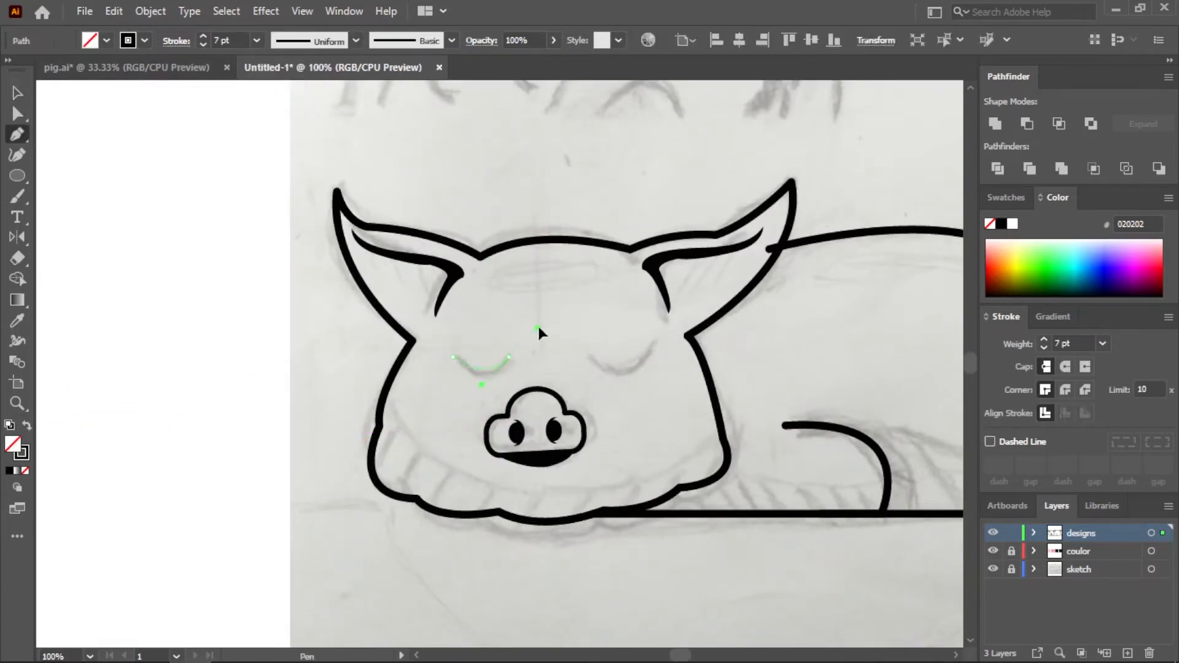
{"action": "left_click_drag", "start_coordinate": [537, 323], "coordinate": [534, 316]}
- Give the left eye's line round caps, round joins and a width profile tapering at both ends
{"action": "left_click", "coordinate": [1066, 366]}
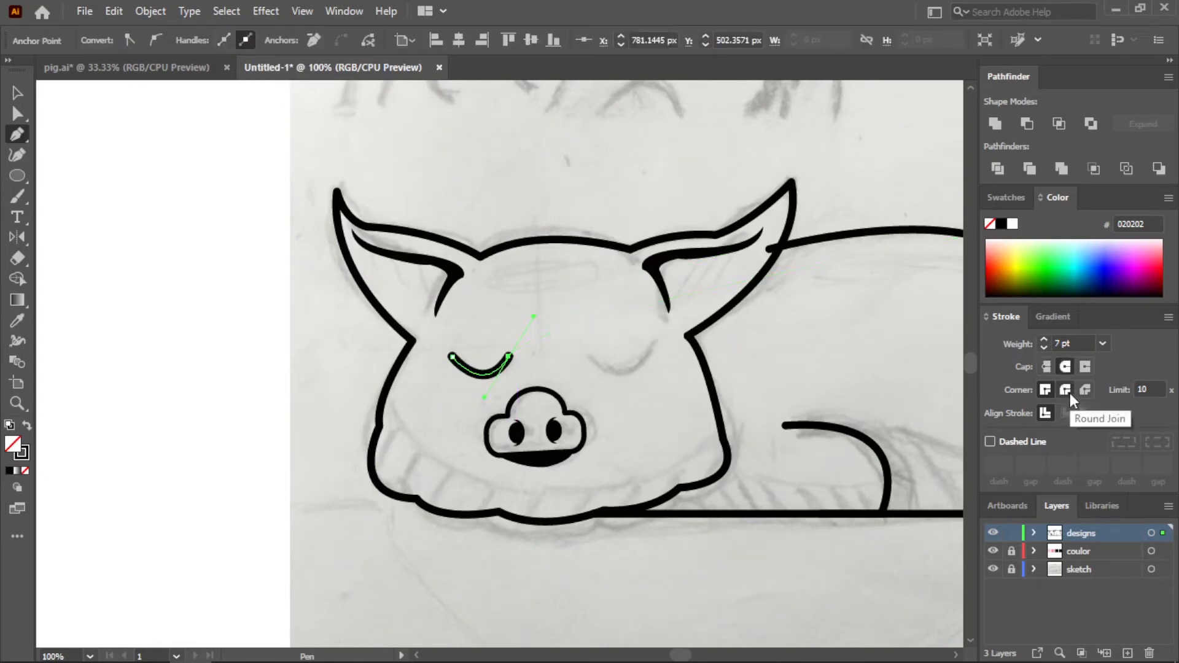
{"action": "left_click", "coordinate": [1066, 390]}
{"action": "key", "text": "v"}
{"action": "left_click", "coordinate": [224, 163]}
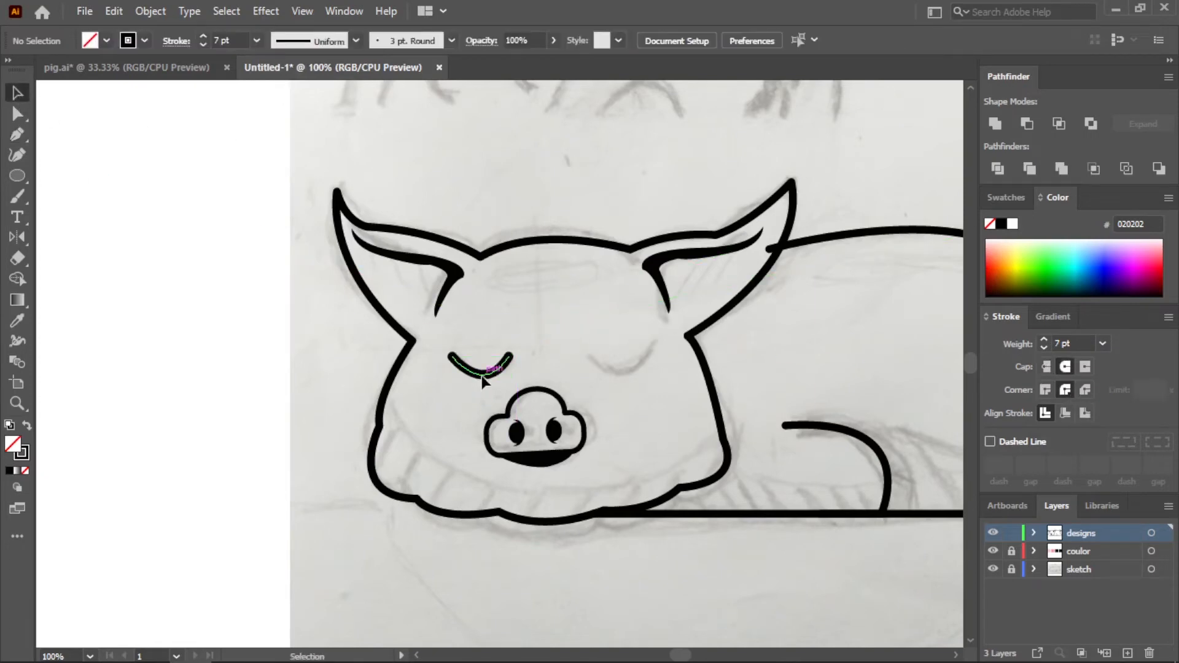
{"action": "left_click", "coordinate": [483, 381]}
{"action": "left_click", "coordinate": [355, 40]}
{"action": "left_click", "coordinate": [301, 99]}
{"action": "left_click", "coordinate": [341, 316]}
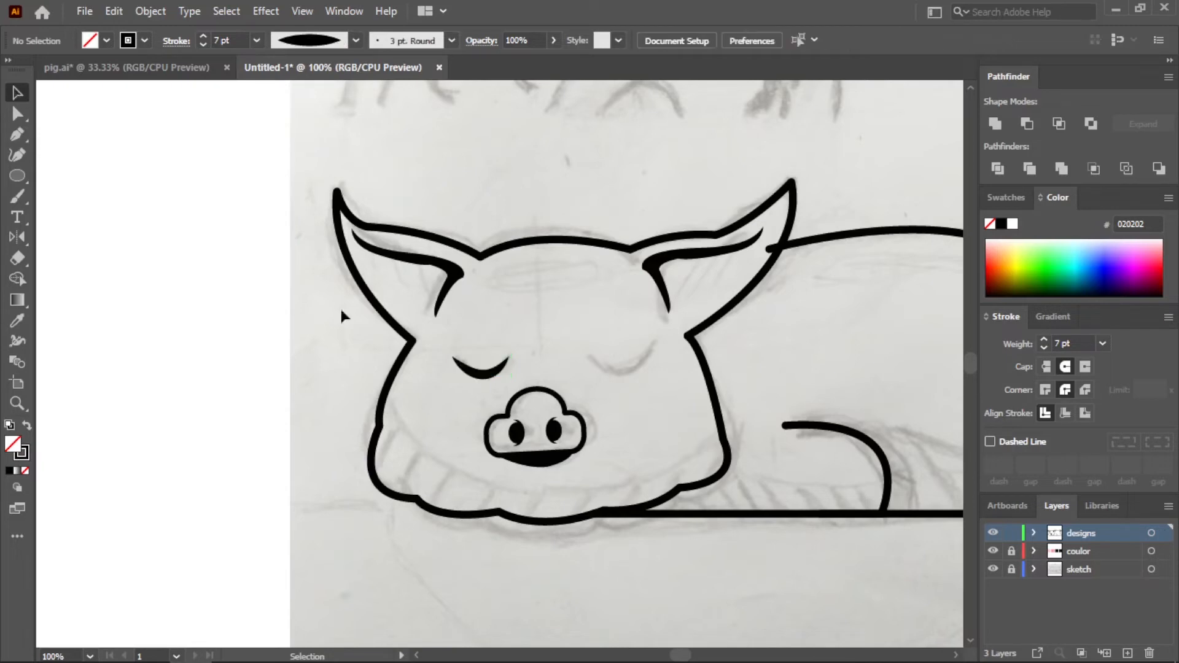
- Reflect the left eye and place a mirrored copy over the sketched right eye
{"action": "left_click", "coordinate": [484, 374]}
{"action": "double_click", "coordinate": [18, 238]}
{"action": "left_click", "coordinate": [465, 446]}
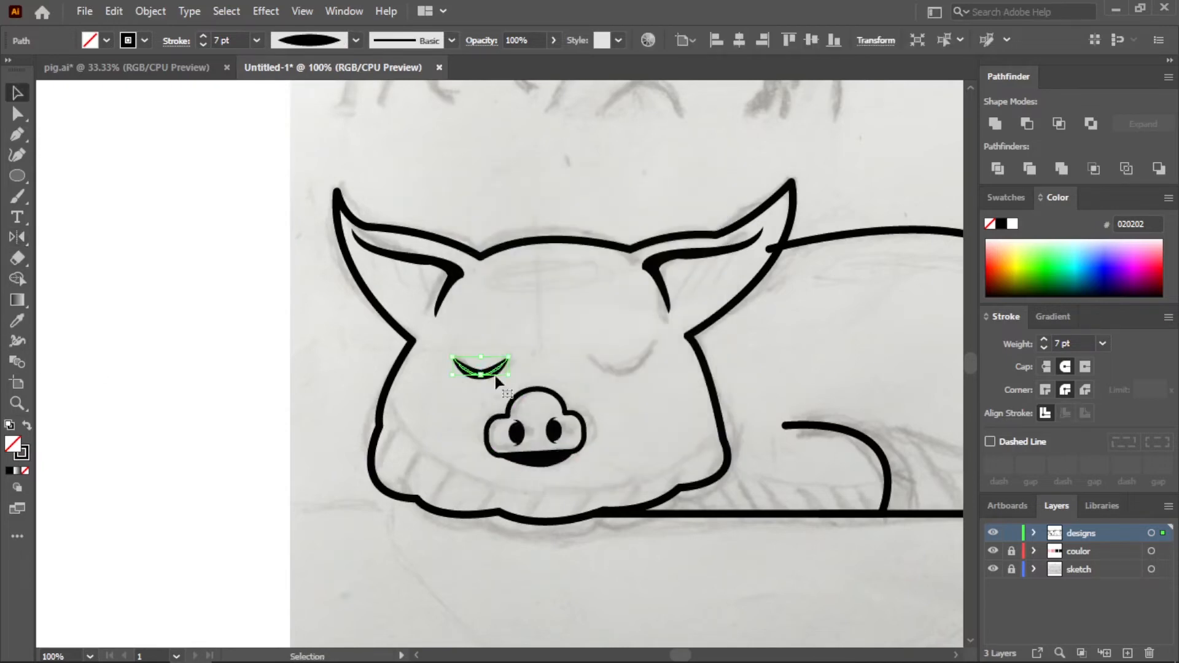
{"action": "left_click_drag", "start_coordinate": [495, 374], "coordinate": [639, 350]}
{"action": "left_click", "coordinate": [229, 345]}
{"action": "scroll", "coordinate": [235, 353], "scroll_direction": "down", "scroll_amount": 3}
{"action": "scroll", "coordinate": [403, 515], "scroll_direction": "up", "scroll_amount": 1}
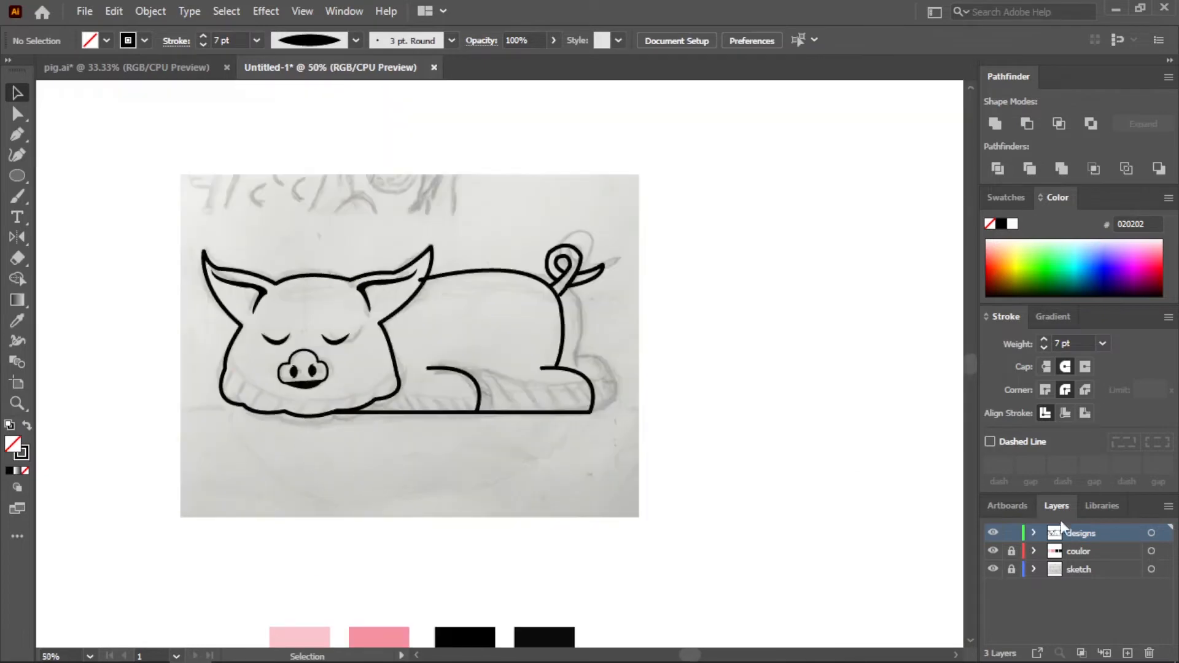
- Hide the sketch layer and trim the end of the back line that protrudes into the right ear with the Shape Builder
{"action": "left_click", "coordinate": [993, 569]}
{"action": "scroll", "coordinate": [408, 271], "scroll_direction": "up", "scroll_amount": 4}
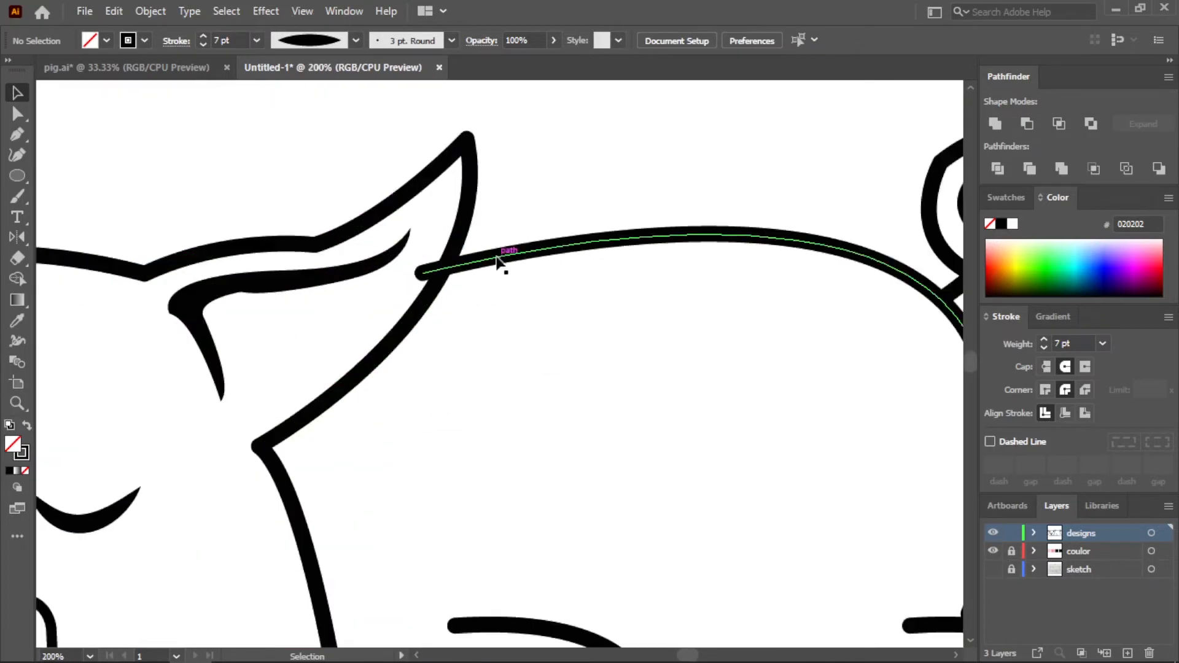
{"action": "left_click", "coordinate": [499, 261]}
{"action": "left_click", "coordinate": [423, 301], "text": "shift"}
{"action": "left_click", "coordinate": [20, 278]}
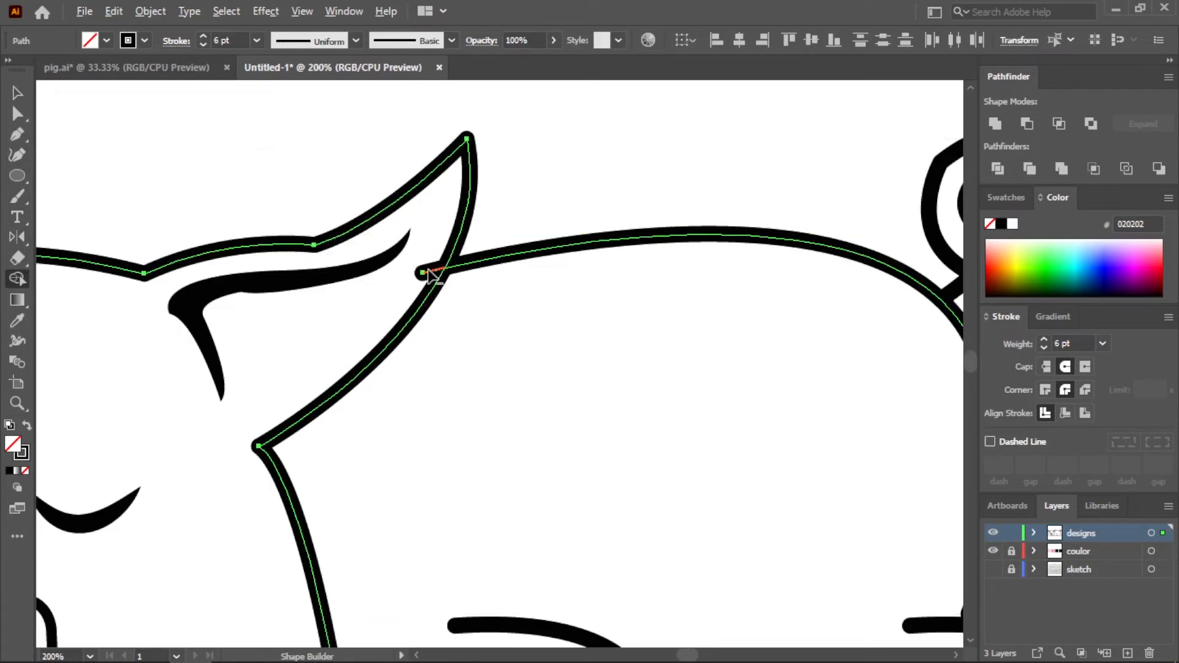
{"action": "left_click", "coordinate": [436, 209]}
{"action": "scroll", "coordinate": [466, 223], "scroll_direction": "down", "scroll_amount": 3}
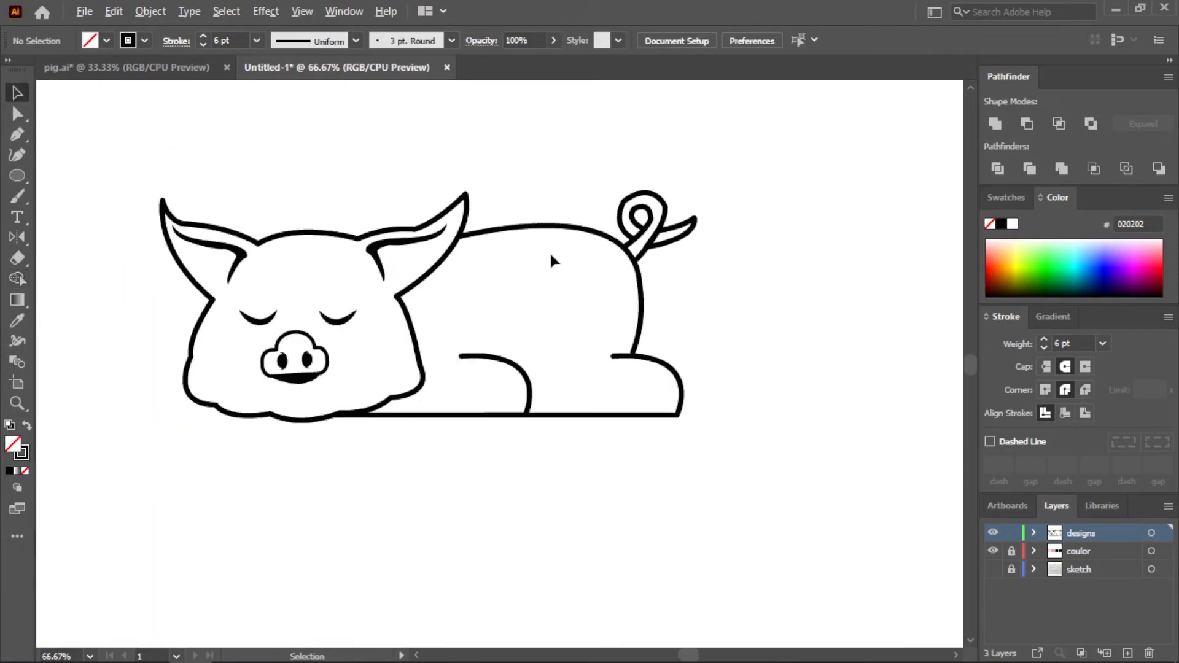
{"action": "scroll", "coordinate": [498, 296], "scroll_direction": "down", "scroll_amount": 1}
{"action": "scroll", "coordinate": [482, 319], "scroll_direction": "up", "scroll_amount": 1}
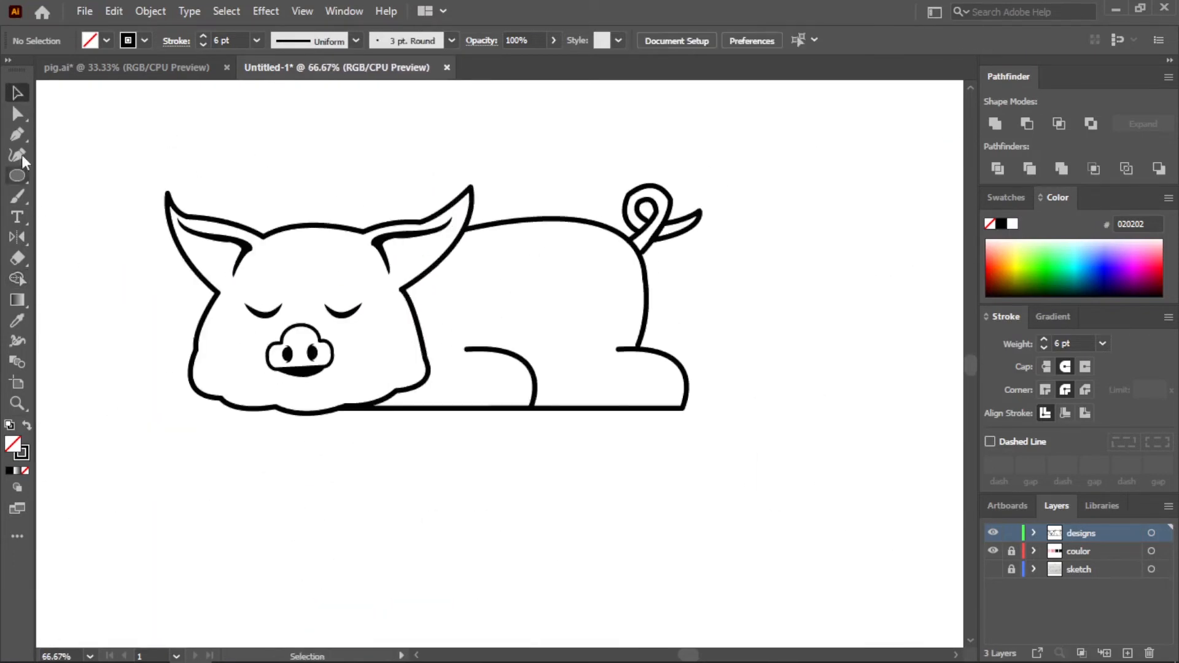
- Draw a short toe line with a 7 pt stroke from inside the front leg to its curved outline
{"action": "left_click", "coordinate": [256, 40]}
{"action": "left_click", "coordinate": [282, 227]}
{"action": "scroll", "coordinate": [529, 418], "scroll_direction": "up", "scroll_amount": 2}
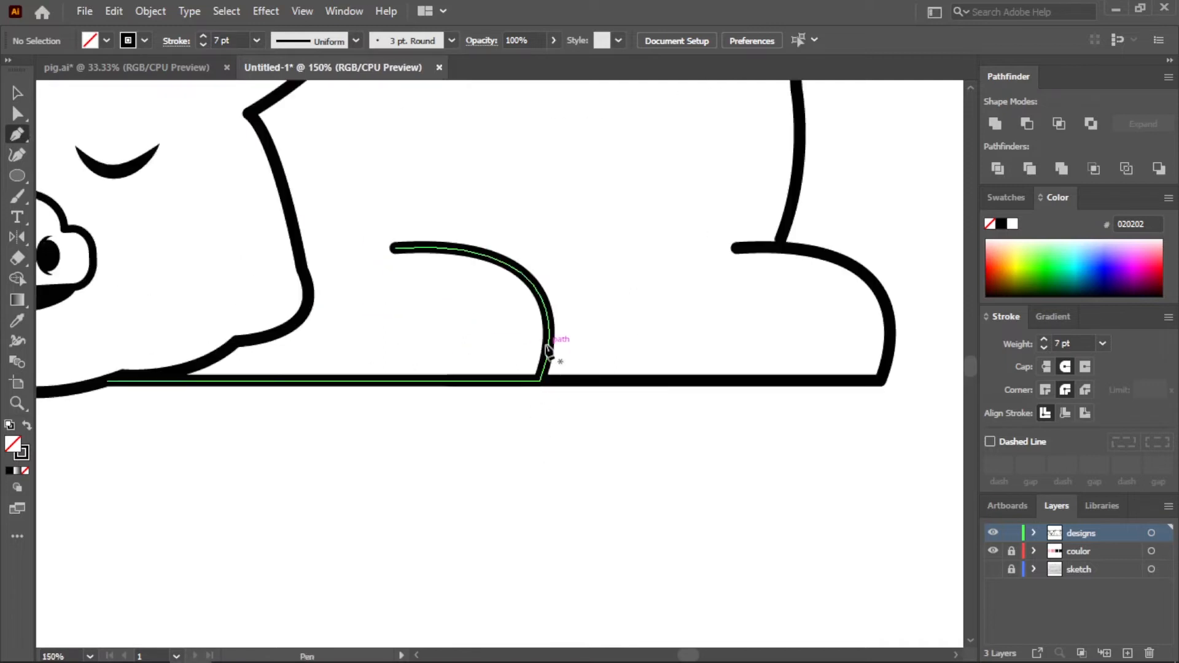
{"action": "left_click", "coordinate": [511, 342]}
{"action": "left_click", "coordinate": [548, 352]}
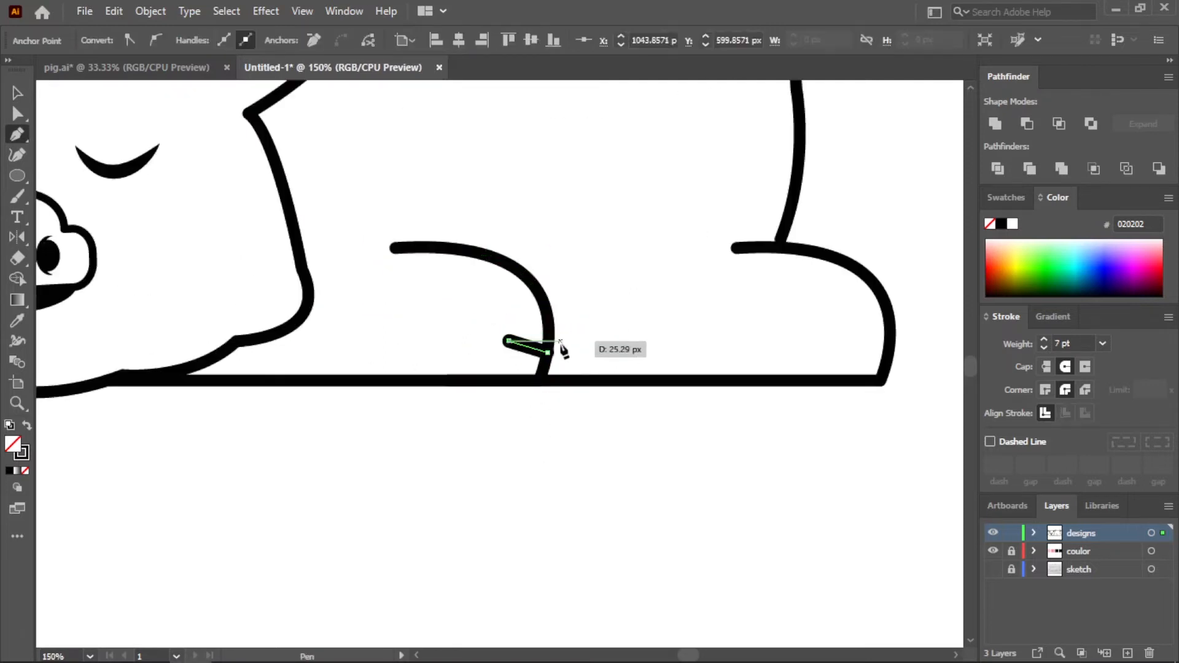
{"action": "left_click", "coordinate": [18, 94]}
{"action": "left_click", "coordinate": [590, 314]}
- Shift the short toe line left to meet the front leg's outline and flatten it to nearly horizontal
{"action": "scroll", "coordinate": [543, 330], "scroll_direction": "up", "scroll_amount": 2}
{"action": "left_click_drag", "start_coordinate": [532, 370], "coordinate": [473, 367]}
{"action": "left_click", "coordinate": [706, 318]}
{"action": "left_click", "coordinate": [526, 371]}
{"action": "left_click", "coordinate": [493, 402]}
{"action": "scroll", "coordinate": [494, 408], "scroll_direction": "down", "scroll_amount": 2}
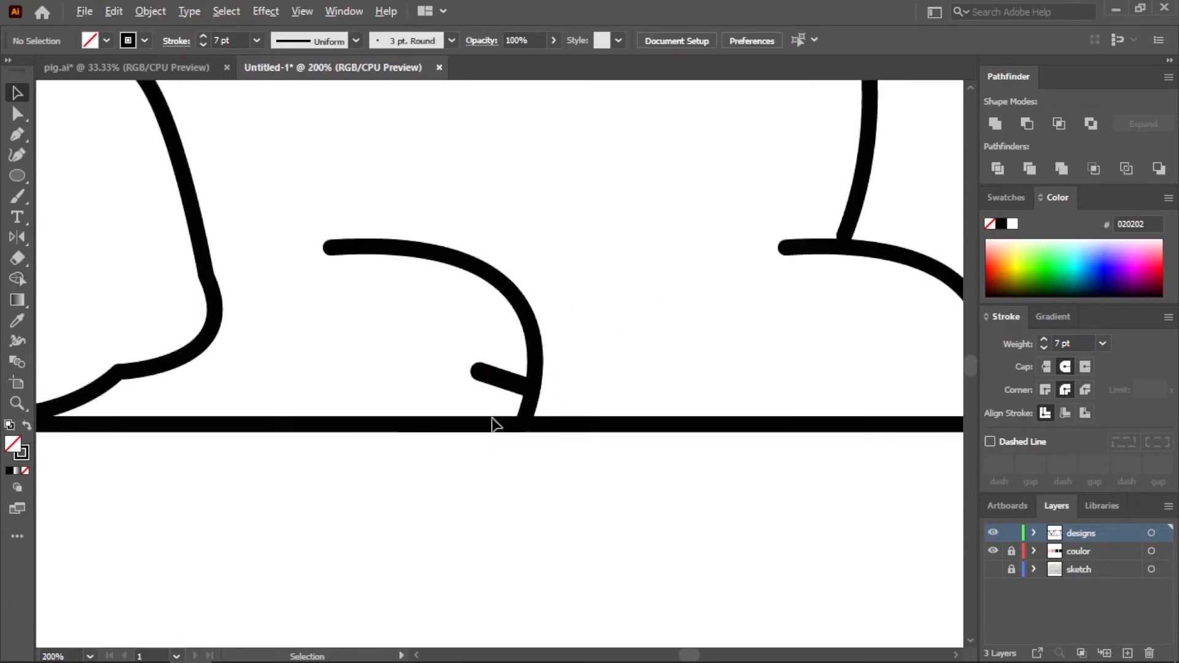
{"action": "scroll", "coordinate": [495, 410], "scroll_direction": "up", "scroll_amount": 1}
{"action": "left_click", "coordinate": [498, 384]}
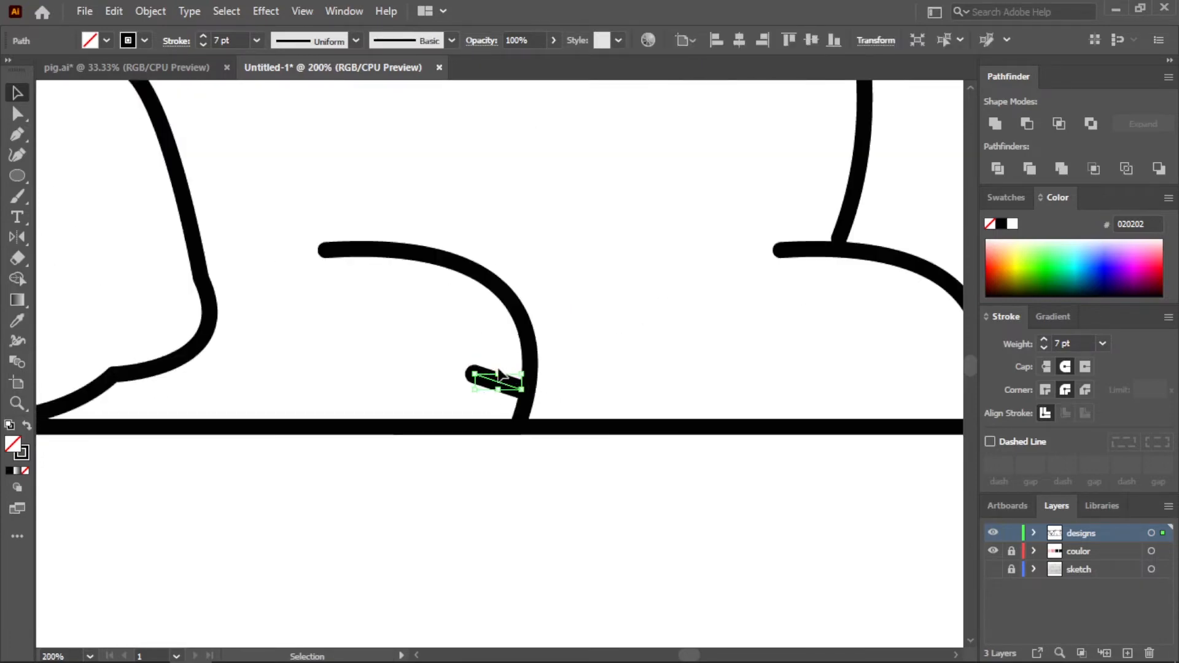
{"action": "left_click", "coordinate": [543, 411]}
{"action": "scroll", "coordinate": [542, 417], "scroll_direction": "down", "scroll_amount": 2}
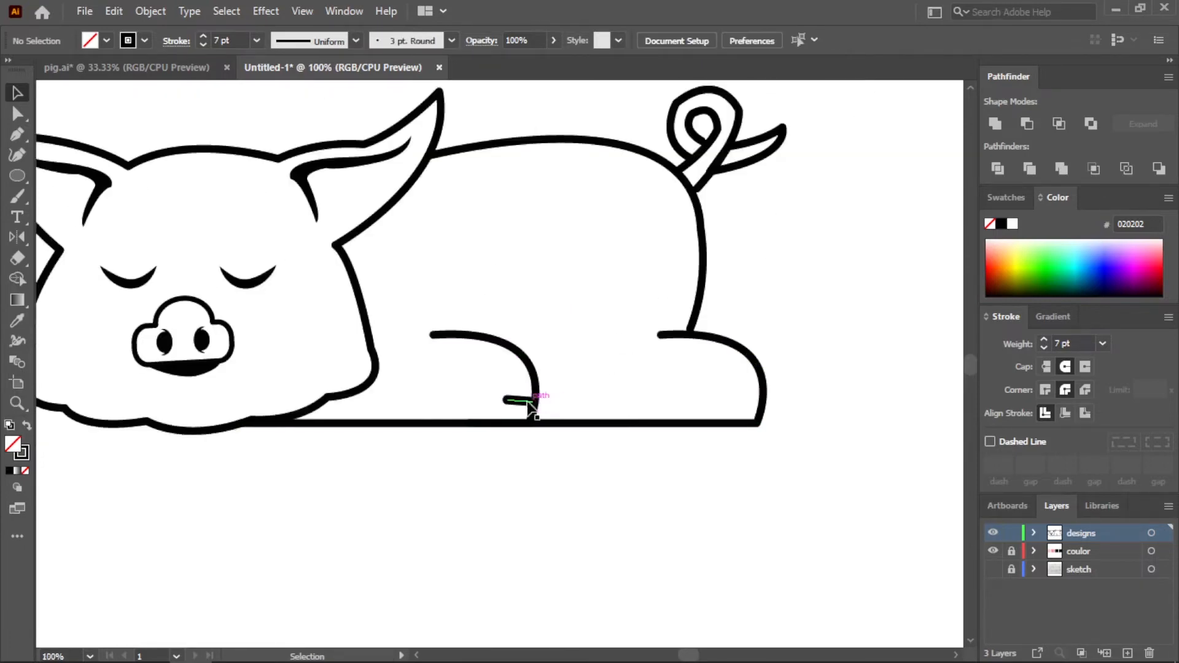
- Copy the front leg's short toe line onto the hind leg so it meets that leg's outline
{"action": "left_click", "coordinate": [531, 404]}
{"action": "left_click_drag", "start_coordinate": [528, 404], "coordinate": [755, 406]}
{"action": "left_click", "coordinate": [630, 386]}
- Select the stroked outlines of the head, body, legs and tail and expand their fill and stroke into shapes
{"action": "scroll", "coordinate": [632, 388], "scroll_direction": "down", "scroll_amount": 1}
{"action": "left_click", "coordinate": [489, 246]}
{"action": "left_click", "coordinate": [542, 226], "text": "shift"}
{"action": "left_click", "coordinate": [689, 216], "text": "shift"}
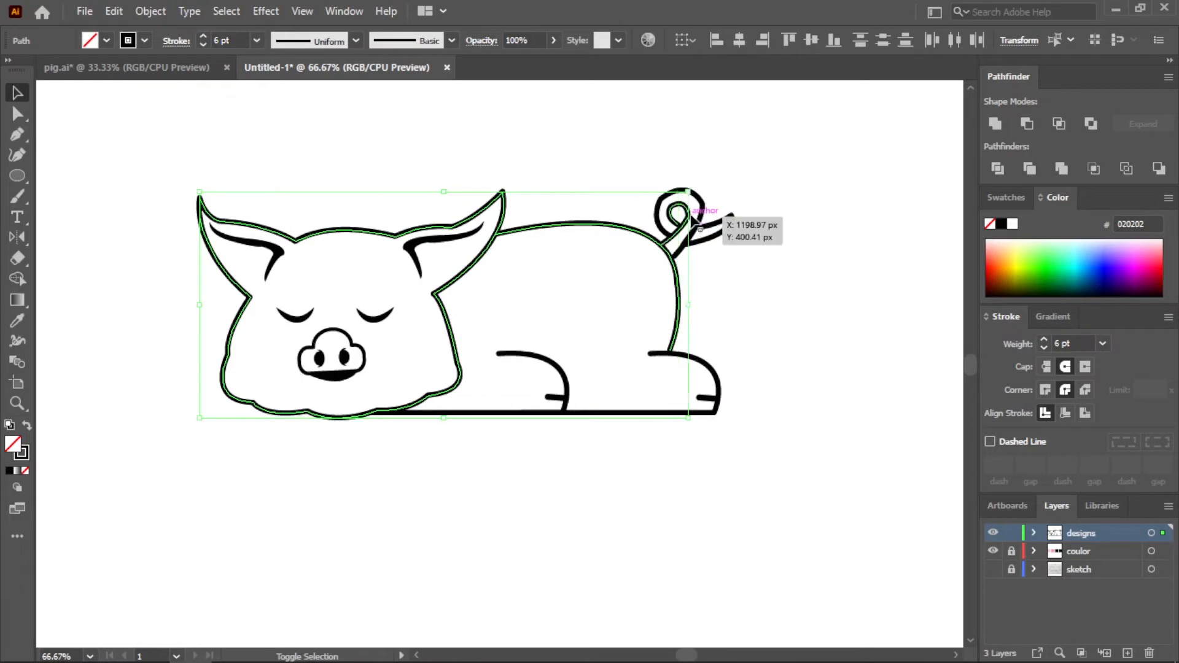
{"action": "left_click", "coordinate": [704, 213], "text": "shift"}
{"action": "left_click", "coordinate": [724, 224], "text": "shift"}
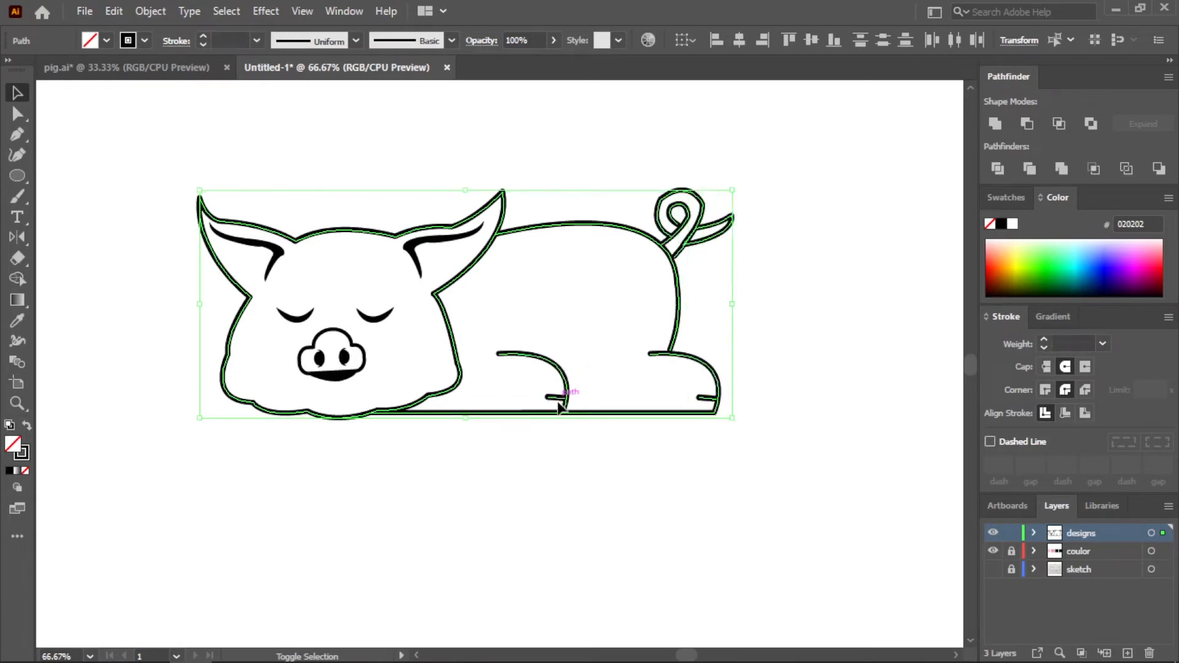
{"action": "left_click", "coordinate": [150, 11]}
{"action": "left_click", "coordinate": [241, 212]}
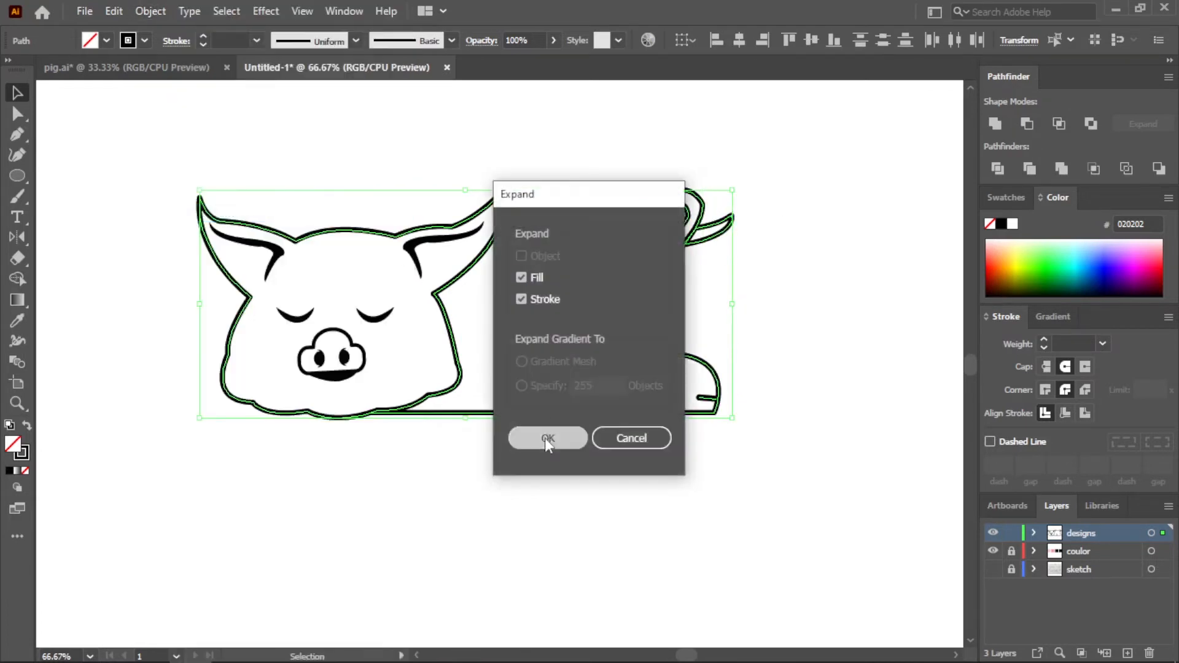
{"action": "left_click", "coordinate": [544, 436]}
- Place a D86868 rectangle behind the whole pig, trim it against the outlines with Pathfinder Trim and ungroup the result
{"action": "left_click", "coordinate": [846, 162]}
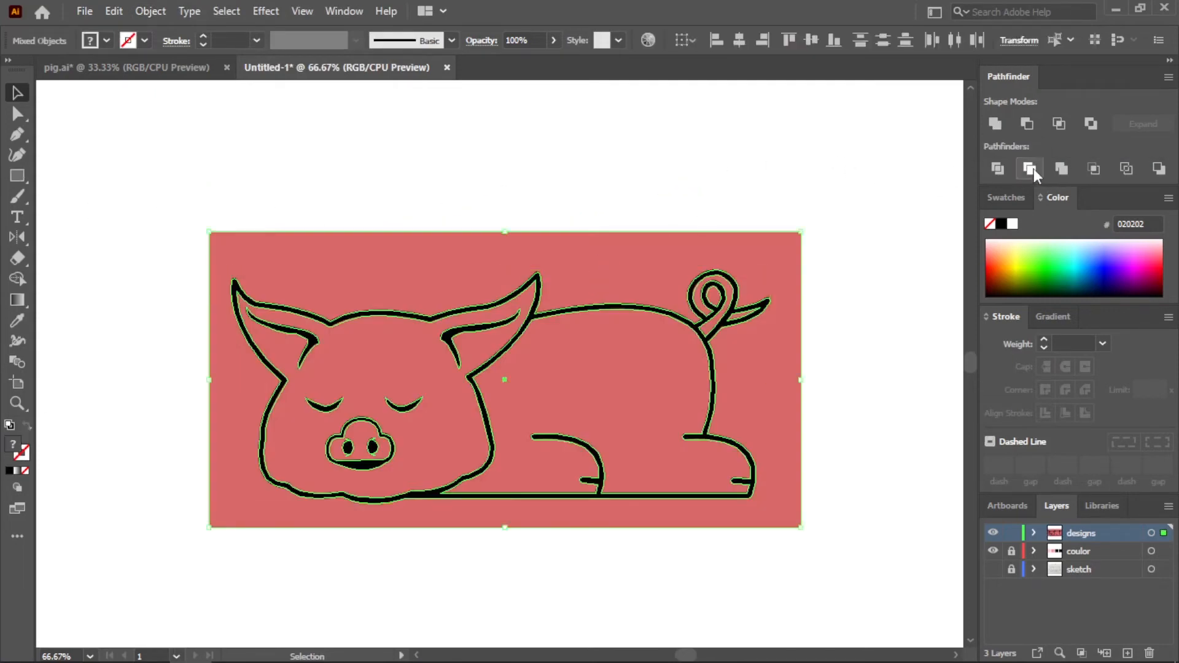
{"action": "left_click", "coordinate": [1032, 169]}
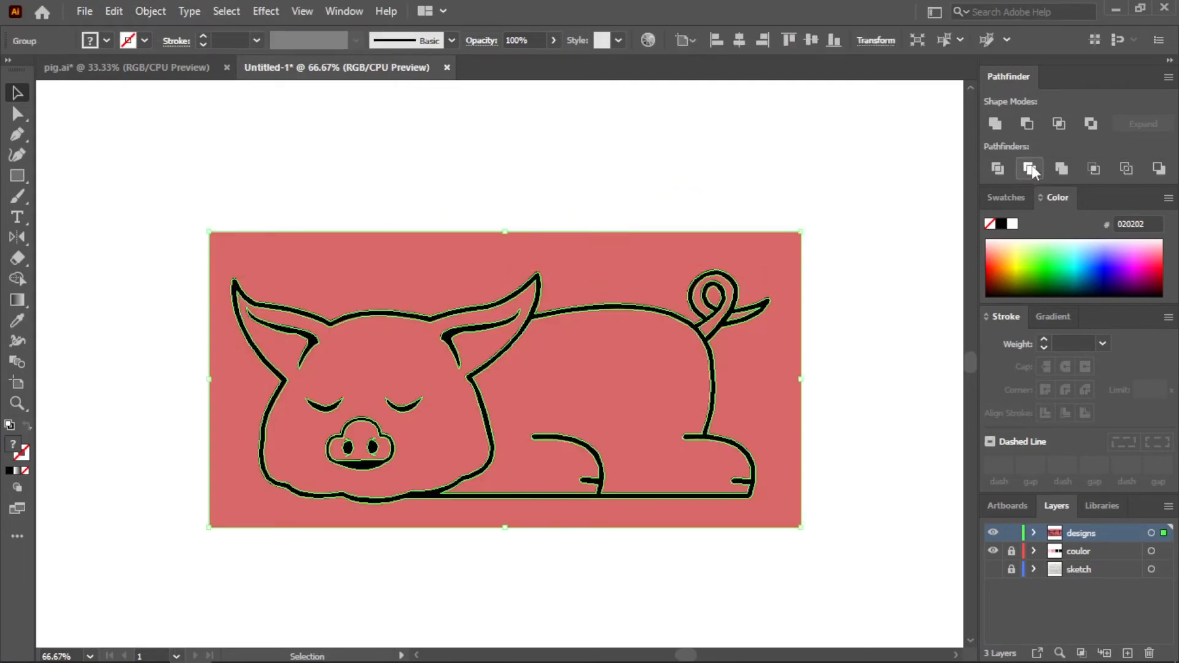
{"action": "right_click", "coordinate": [499, 253]}
{"action": "left_click", "coordinate": [541, 400]}
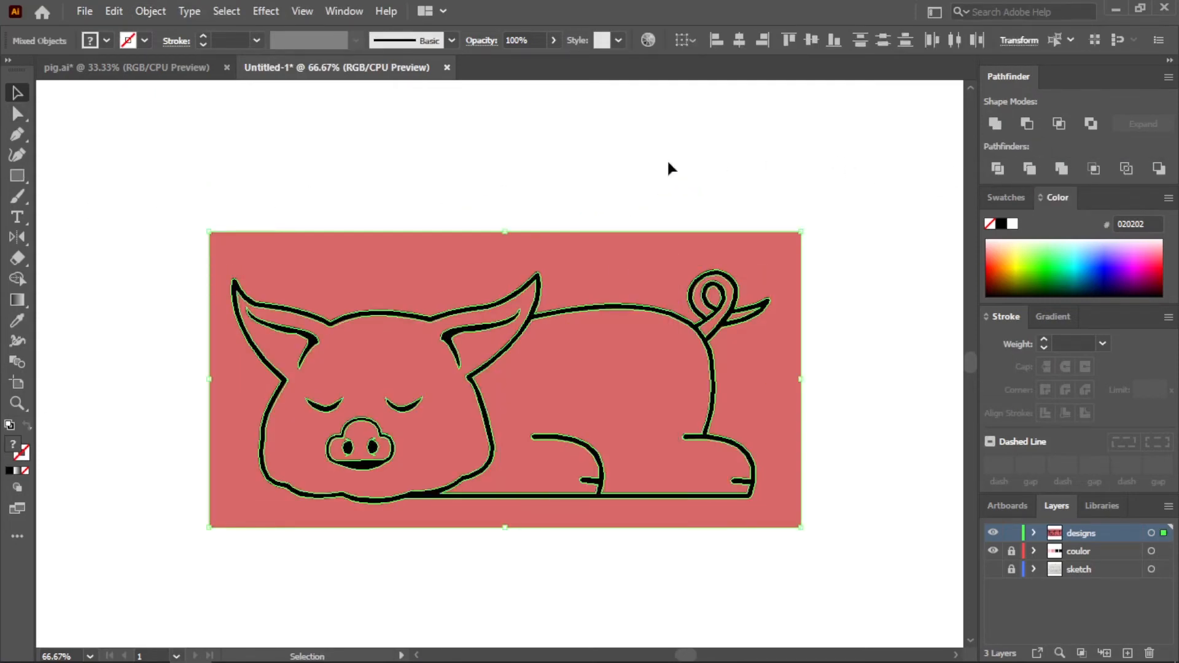
- Delete the red area surrounding the pig, keeping the filled pieces inside its outlines
{"action": "key", "text": "Delete"}
{"action": "key", "text": "ctrl+minus"}
{"action": "key", "text": "ctrl+minus"}
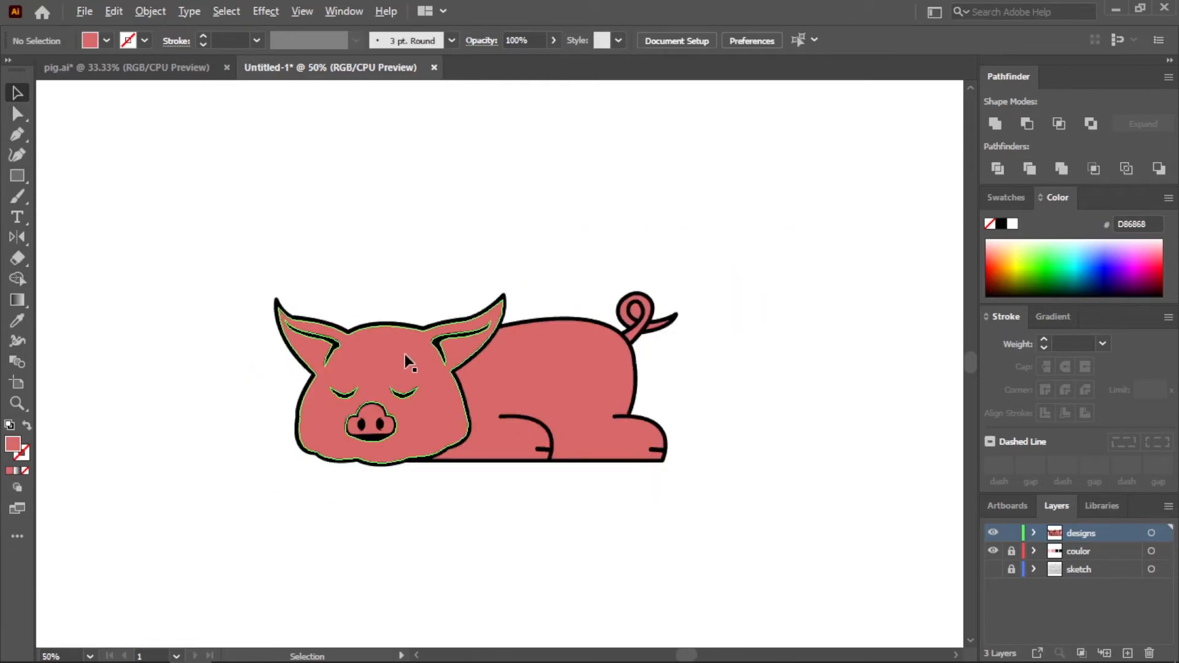
- Fill the pig's face and body with the F6929D pink sampled from the palette squares
{"action": "left_click", "coordinate": [387, 344]}
{"action": "key", "text": "i"}
{"action": "left_click", "coordinate": [426, 547]}
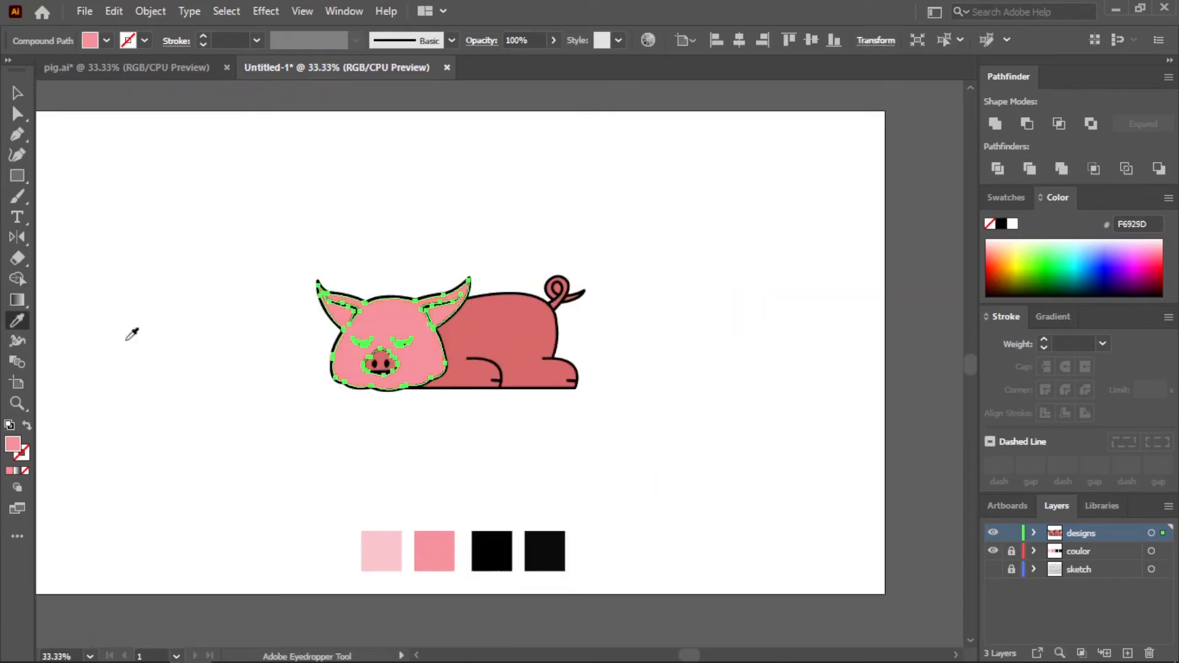
{"action": "key", "text": "v"}
{"action": "left_click", "coordinate": [507, 334]}
{"action": "left_click", "coordinate": [433, 551]}
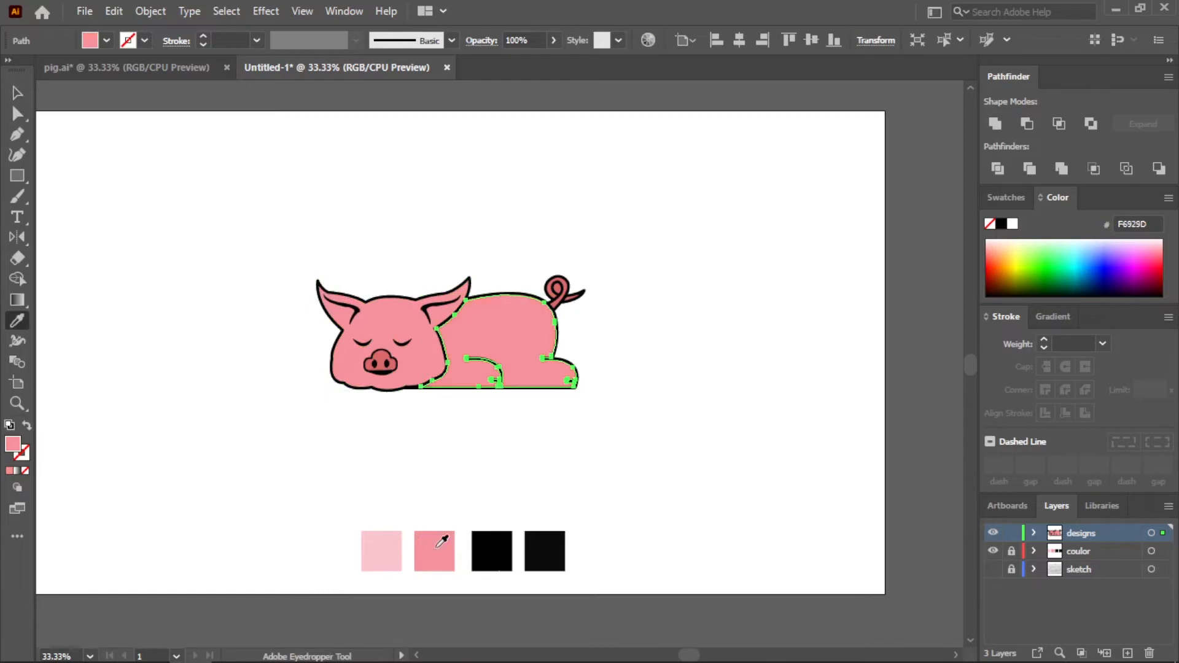
{"action": "left_click", "coordinate": [17, 93]}
{"action": "left_click", "coordinate": [159, 235]}
- Set the snout's fill to DD5E5E and remove the red fill inside the tail's loop
{"action": "scroll", "coordinate": [374, 402], "scroll_direction": "up", "scroll_amount": 1}
{"action": "left_click", "coordinate": [386, 334]}
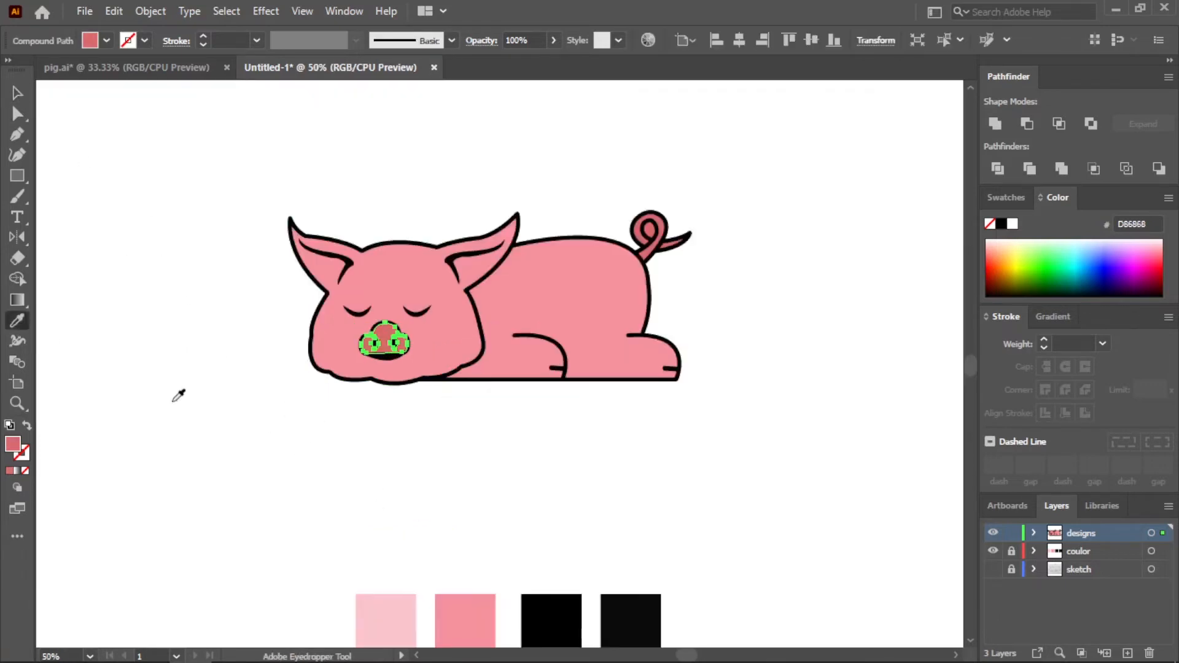
{"action": "double_click", "coordinate": [13, 444]}
{"action": "left_click", "coordinate": [492, 253]}
{"action": "key", "text": "Return"}
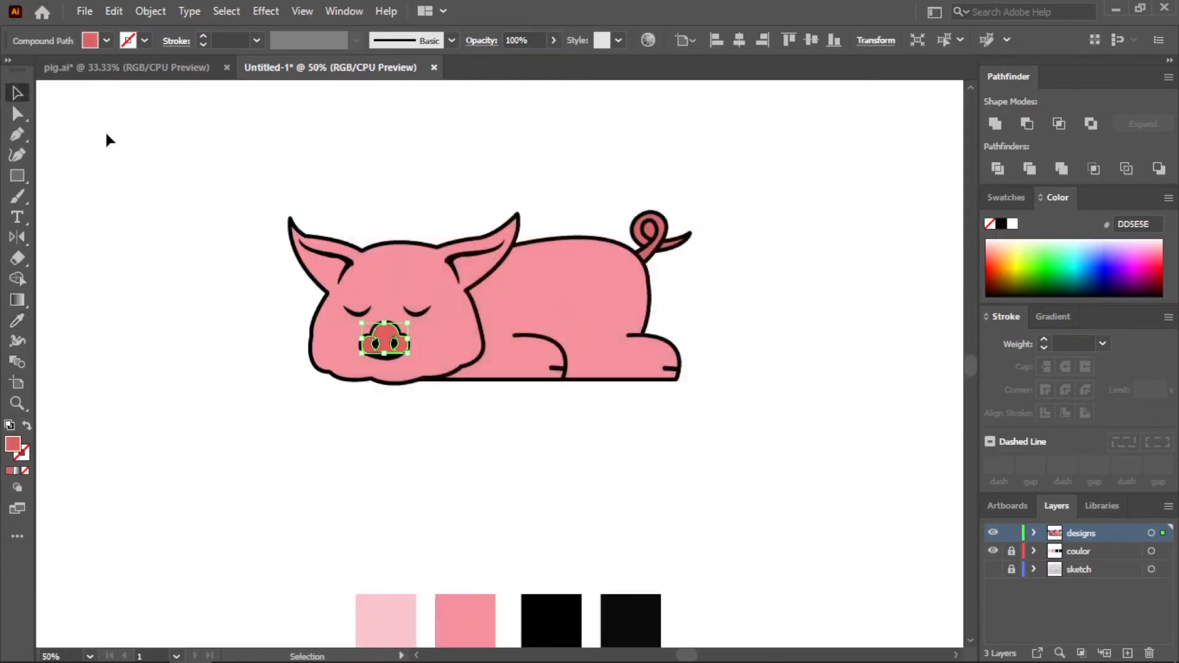
{"action": "left_click", "coordinate": [107, 140]}
{"action": "scroll", "coordinate": [668, 246], "scroll_direction": "up", "scroll_amount": 1}
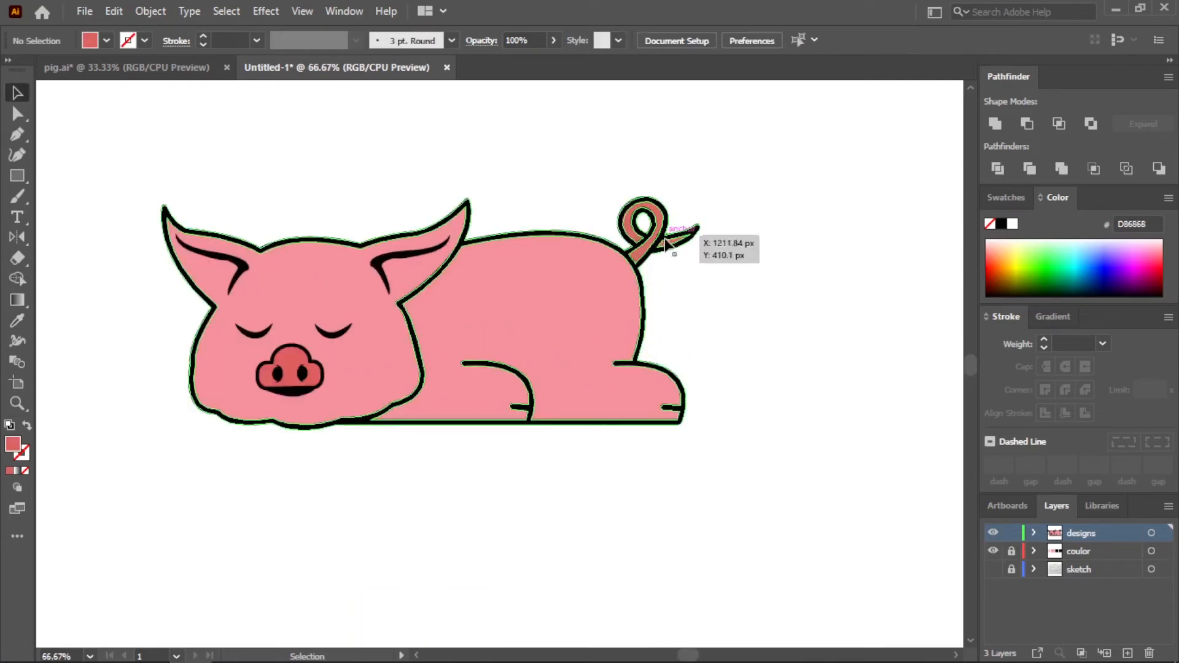
{"action": "scroll", "coordinate": [684, 340], "scroll_direction": "down", "scroll_amount": 1}
{"action": "scroll", "coordinate": [621, 383], "scroll_direction": "up", "scroll_amount": 2}
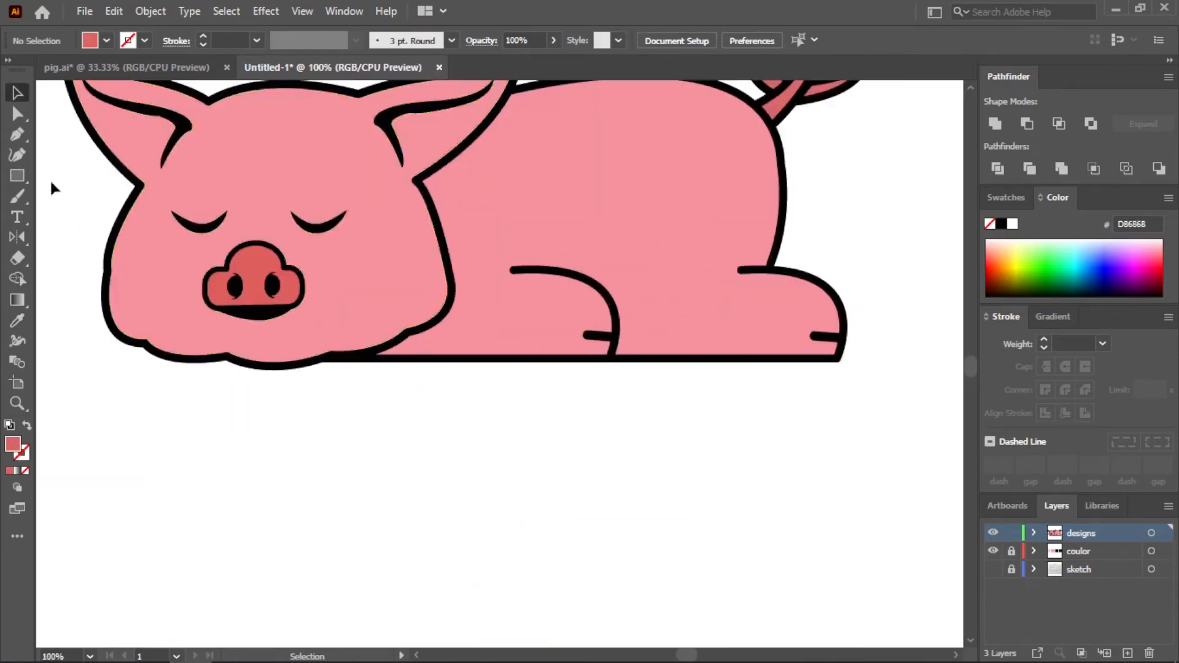
- Draw a closed crescent shape with the Pen tool along the inner edge of the front leg's outline
{"action": "left_click", "coordinate": [566, 277]}
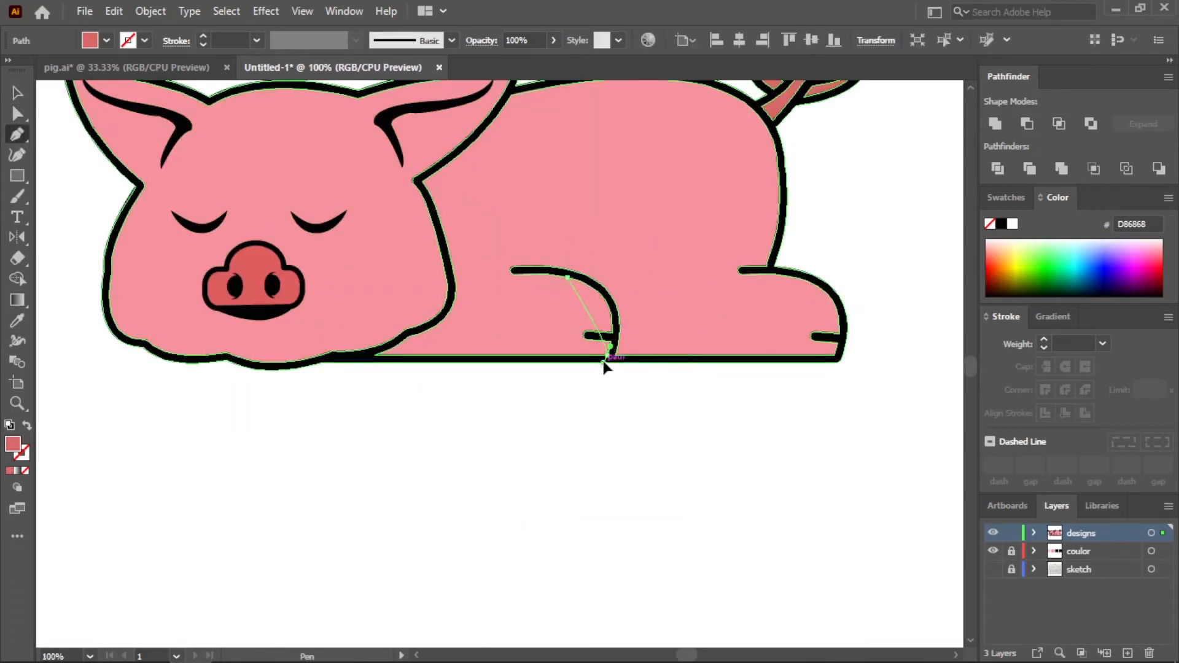
{"action": "left_click_drag", "start_coordinate": [606, 355], "coordinate": [611, 383]}
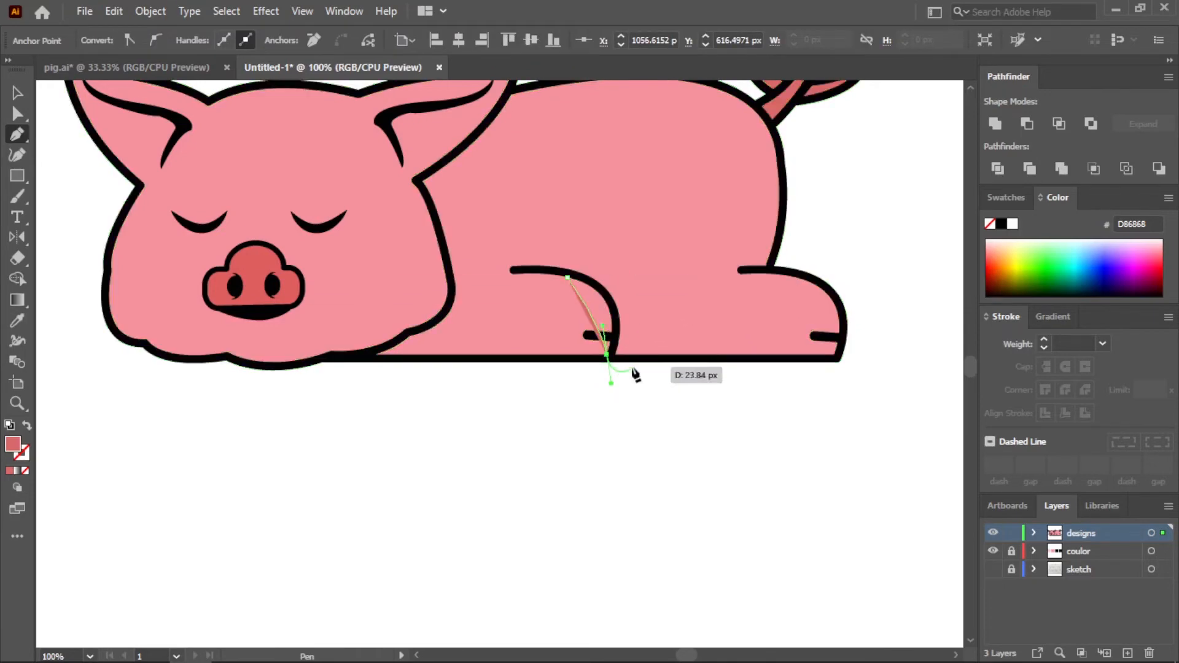
{"action": "scroll", "coordinate": [622, 362], "scroll_direction": "up", "scroll_amount": 2}
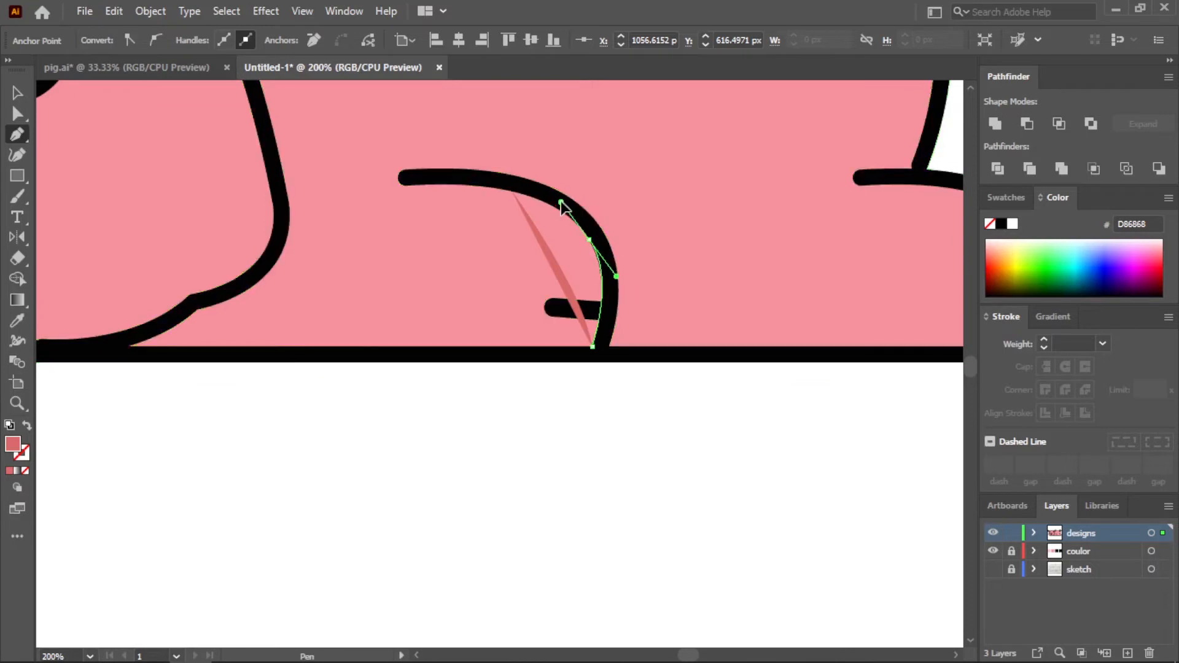
{"action": "left_click_drag", "start_coordinate": [562, 200], "coordinate": [467, 183]}
{"action": "left_click", "coordinate": [18, 94]}
{"action": "scroll", "coordinate": [519, 210], "scroll_direction": "up", "scroll_amount": 2}
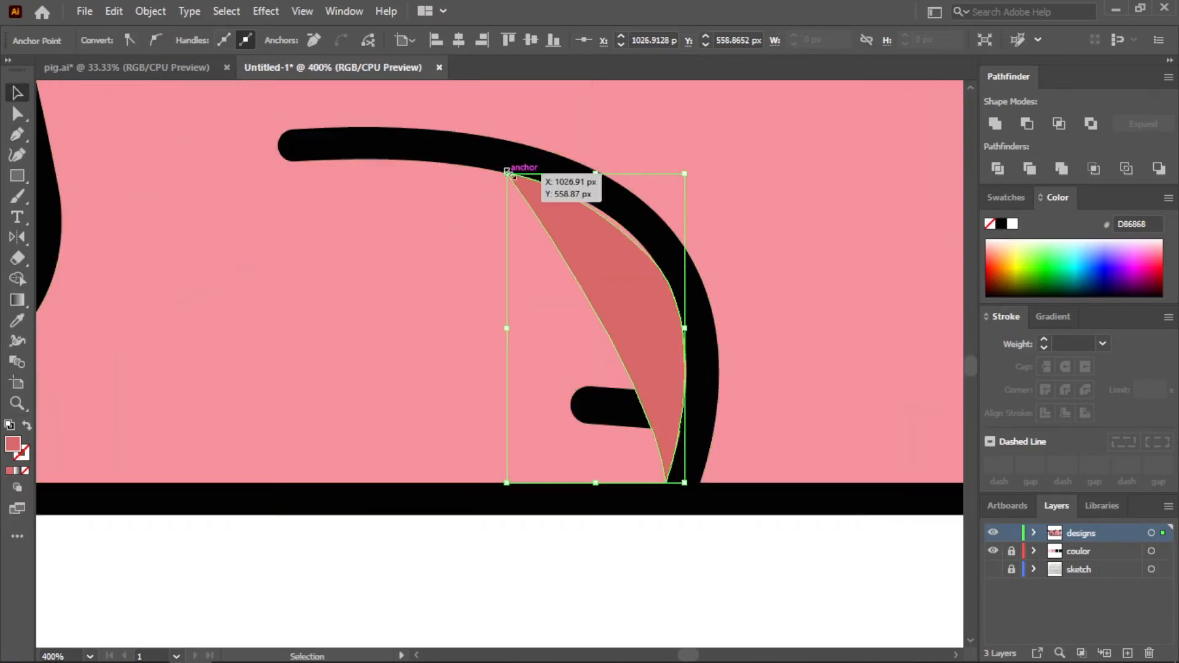
- Adjust the upper anchor's handle so the crescent's outer curve follows the front leg's outline
{"action": "left_click", "coordinate": [519, 314]}
{"action": "left_click", "coordinate": [614, 267]}
{"action": "key", "text": "a"}
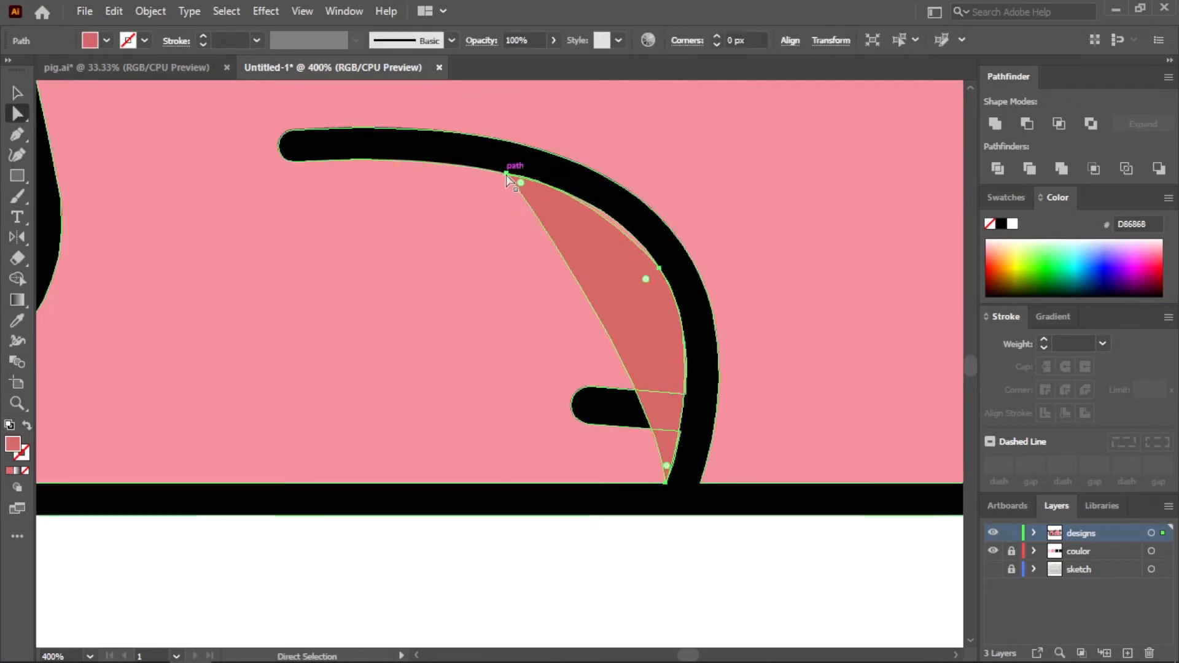
{"action": "left_click", "coordinate": [506, 175]}
{"action": "left_click_drag", "start_coordinate": [593, 187], "coordinate": [626, 198]}
{"action": "key", "text": "v"}
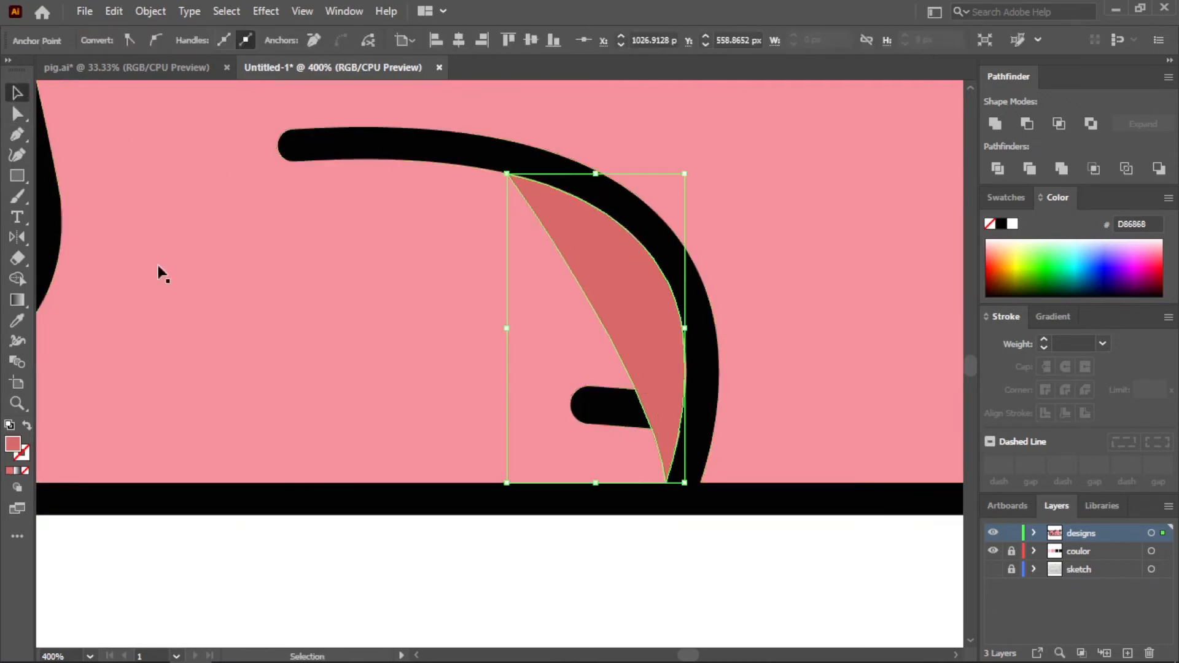
- Change the fill colour of the front leg's crescent to 383030
{"action": "scroll", "coordinate": [573, 584], "scroll_direction": "down", "scroll_amount": 4}
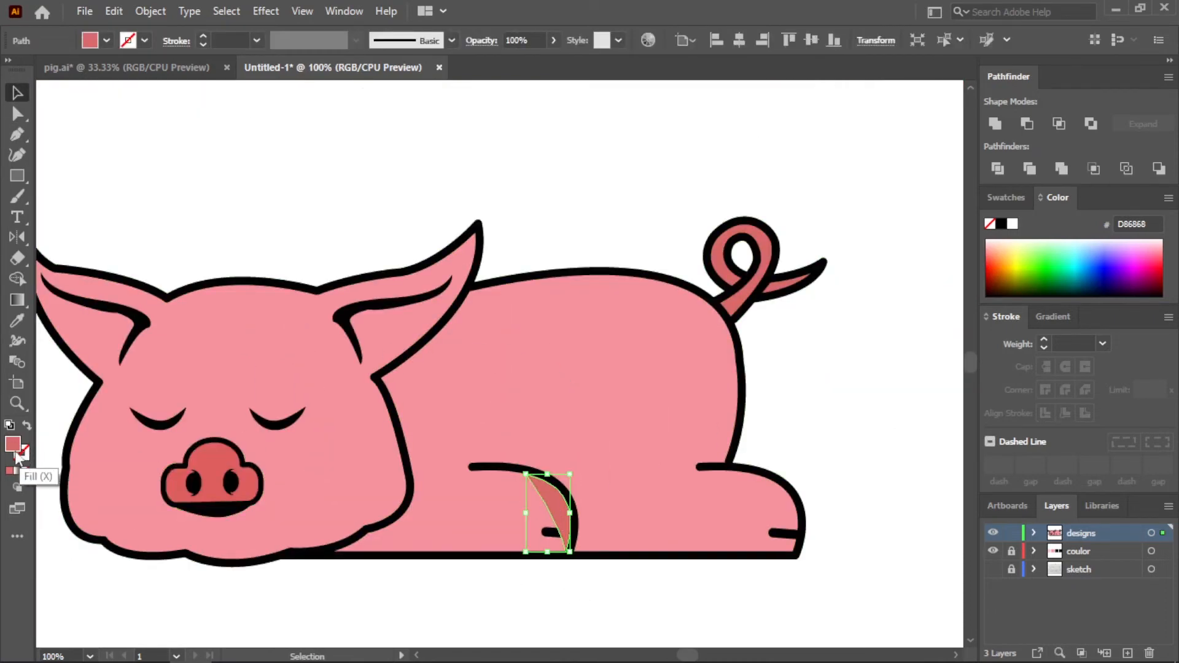
{"action": "double_click", "coordinate": [15, 453]}
{"action": "type", "text": "383030"}
{"action": "left_click", "coordinate": [772, 229]}
{"action": "left_click", "coordinate": [595, 602]}
- Bring the black outlines to the front so the toe line lies over the dark crescent
{"action": "scroll", "coordinate": [594, 602], "scroll_direction": "up", "scroll_amount": 1}
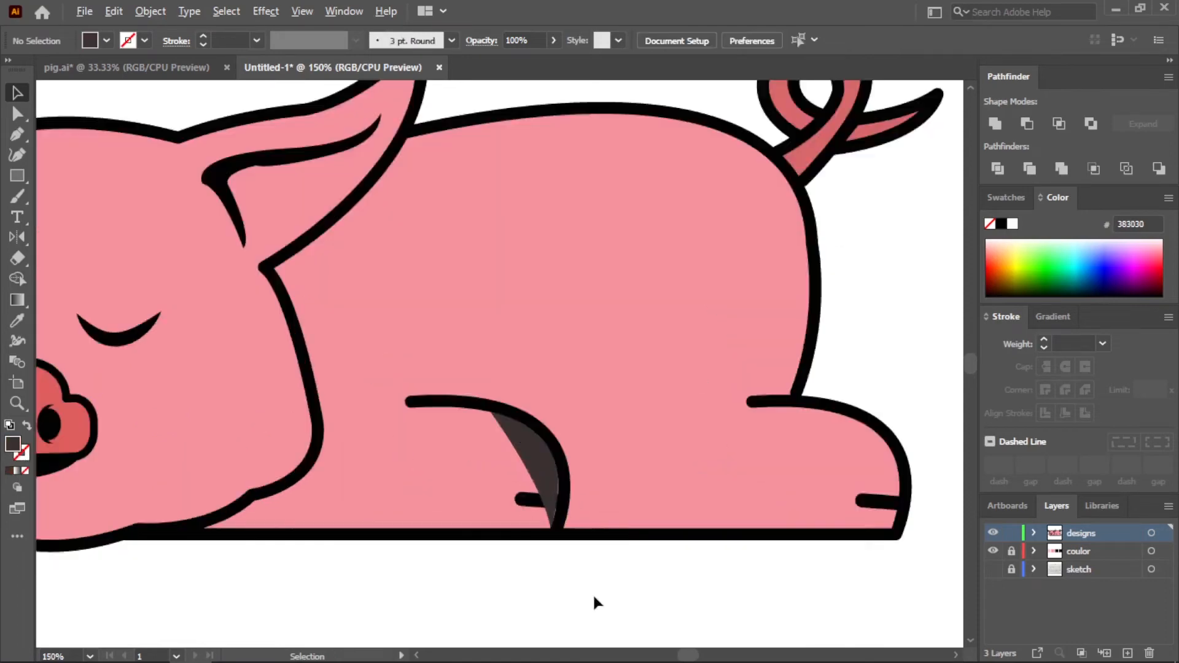
{"action": "scroll", "coordinate": [595, 598], "scroll_direction": "up", "scroll_amount": 1}
{"action": "right_click", "coordinate": [592, 516]}
{"action": "mouse_move", "coordinate": [724, 429]}
{"action": "left_click", "coordinate": [854, 429]}
{"action": "left_click", "coordinate": [766, 551]}
{"action": "scroll", "coordinate": [592, 613], "scroll_direction": "down", "scroll_amount": 3}
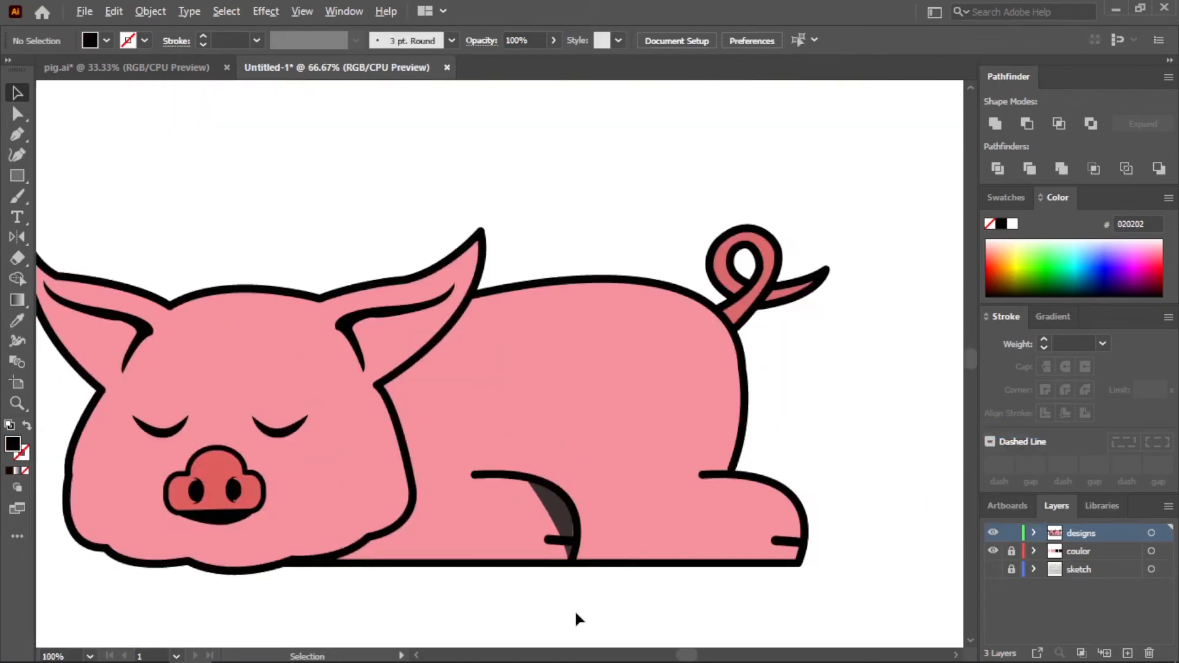
- Try to refine the dark crescent by adding an anchor point on its inner edge near the toe line
{"action": "scroll", "coordinate": [576, 617], "scroll_direction": "up", "scroll_amount": 1}
{"action": "key", "text": "a"}
{"action": "left_click", "coordinate": [571, 492]}
{"action": "scroll", "coordinate": [569, 512], "scroll_direction": "up", "scroll_amount": 2}
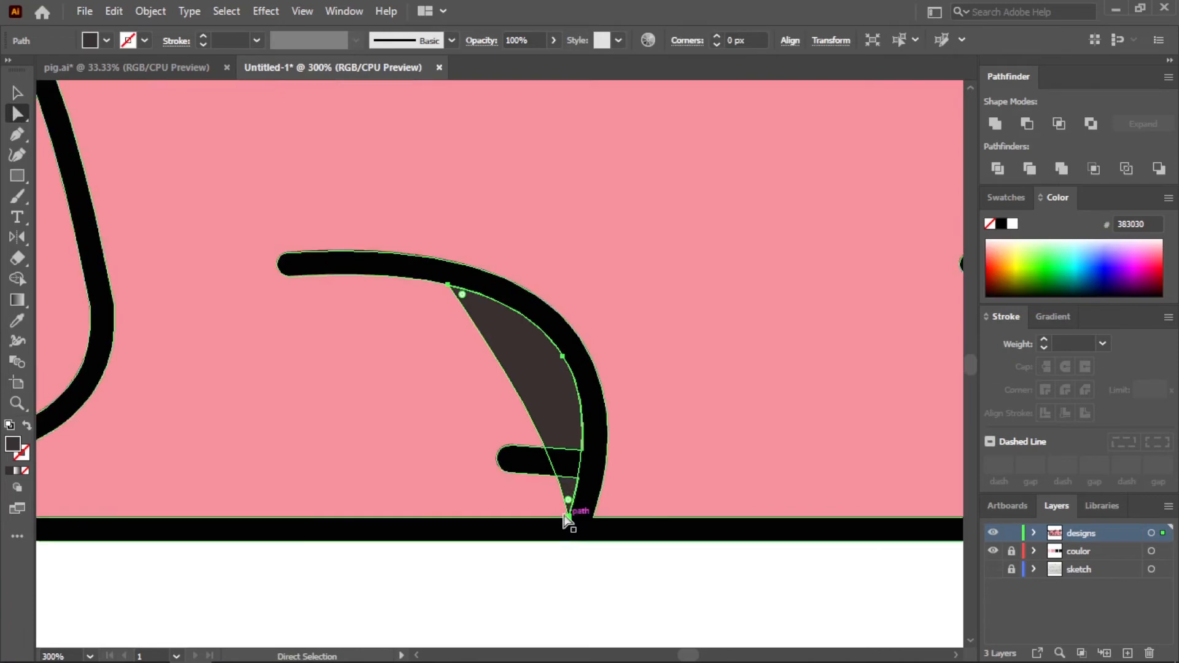
{"action": "left_click", "coordinate": [17, 134]}
{"action": "left_click", "coordinate": [545, 447]}
{"action": "left_click", "coordinate": [13, 96]}
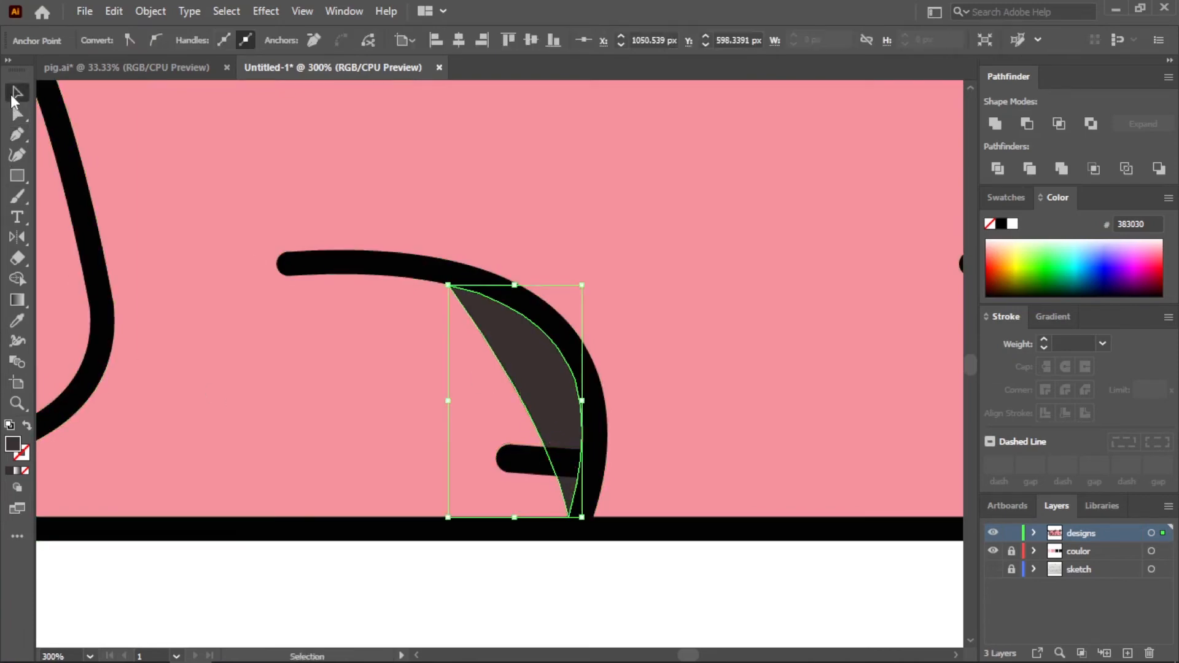
{"action": "left_click", "coordinate": [649, 580]}
- Delete the dark crescent from the front leg
{"action": "scroll", "coordinate": [635, 597], "scroll_direction": "down", "scroll_amount": 4}
{"action": "scroll", "coordinate": [636, 601], "scroll_direction": "up", "scroll_amount": 1}
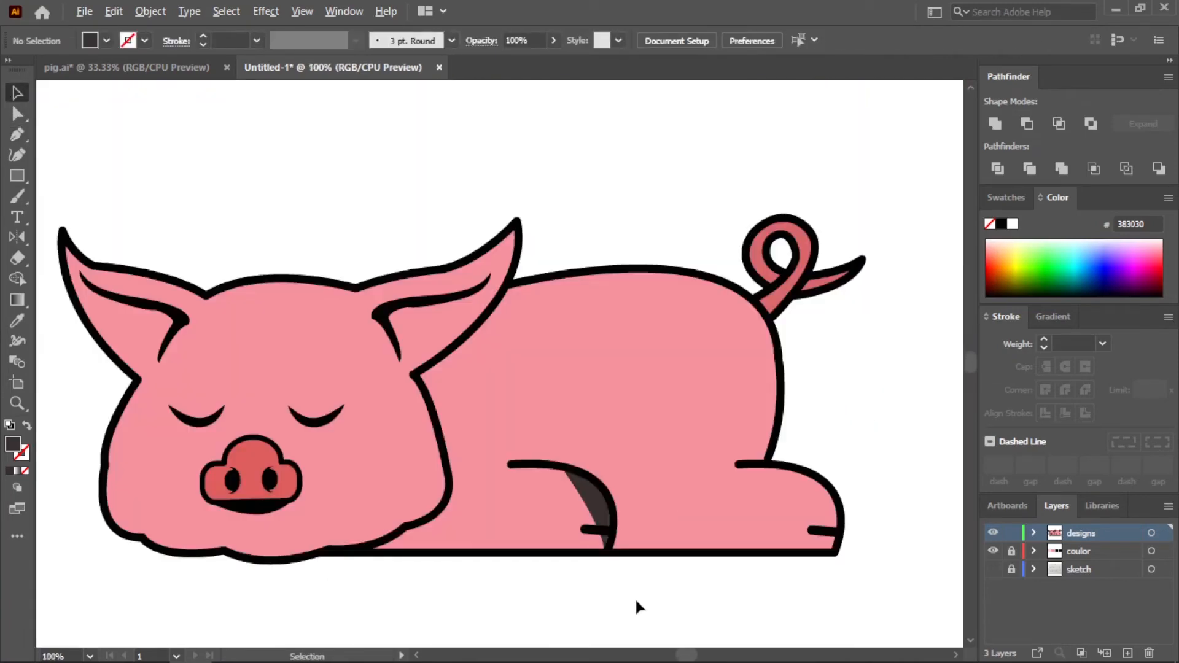
{"action": "scroll", "coordinate": [636, 601], "scroll_direction": "up", "scroll_amount": 1}
{"action": "left_click", "coordinate": [573, 461]}
{"action": "key", "text": "Delete"}
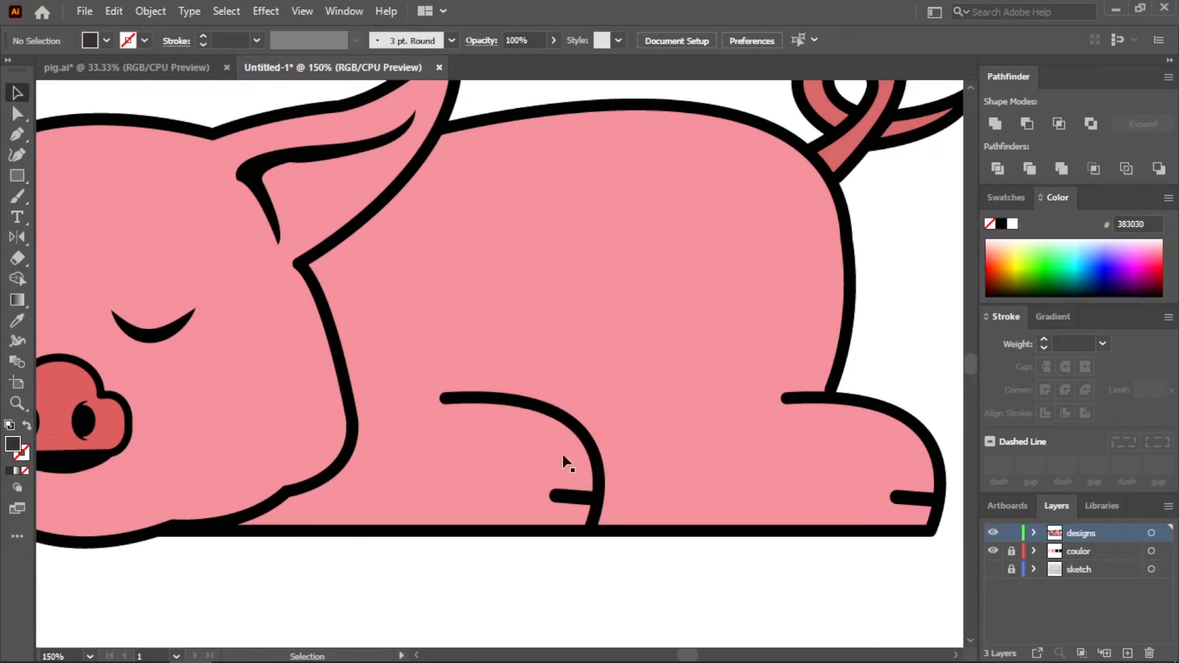
- Draw a narrow closed 383030 hoof shape with the Pen tool, from the front leg's curve down to the ground line
{"action": "left_click", "coordinate": [15, 135]}
{"action": "left_click", "coordinate": [557, 421]}
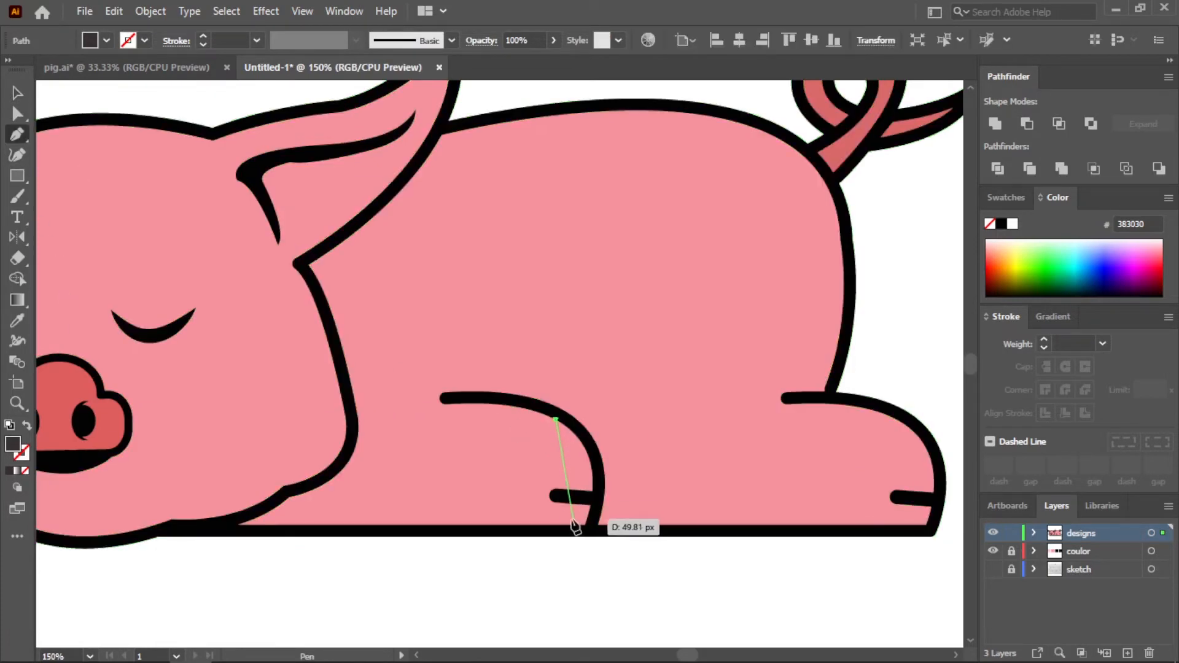
{"action": "left_click", "coordinate": [568, 525]}
{"action": "left_click", "coordinate": [584, 526]}
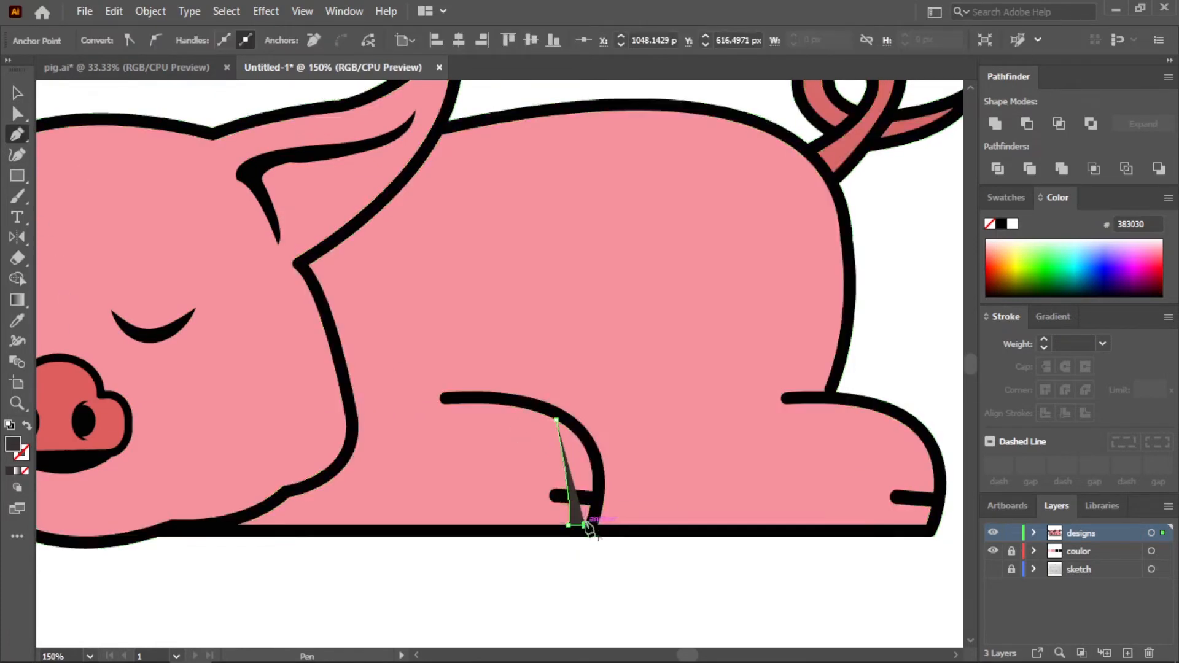
{"action": "left_click", "coordinate": [592, 490]}
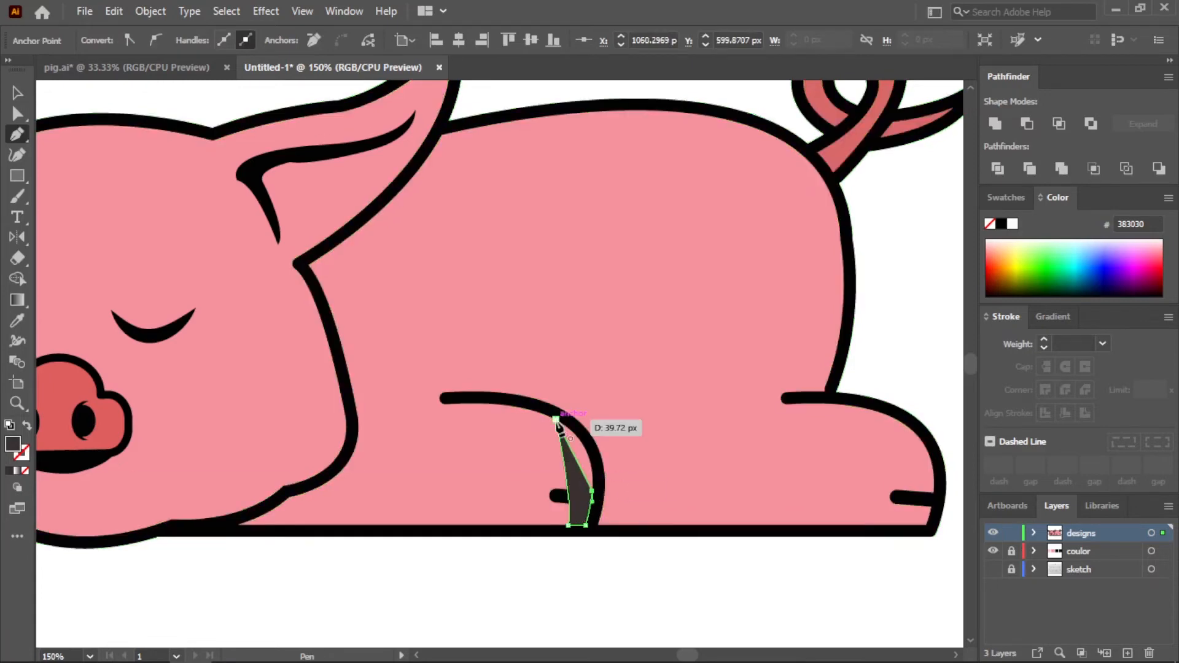
{"action": "left_click_drag", "start_coordinate": [556, 421], "coordinate": [512, 395]}
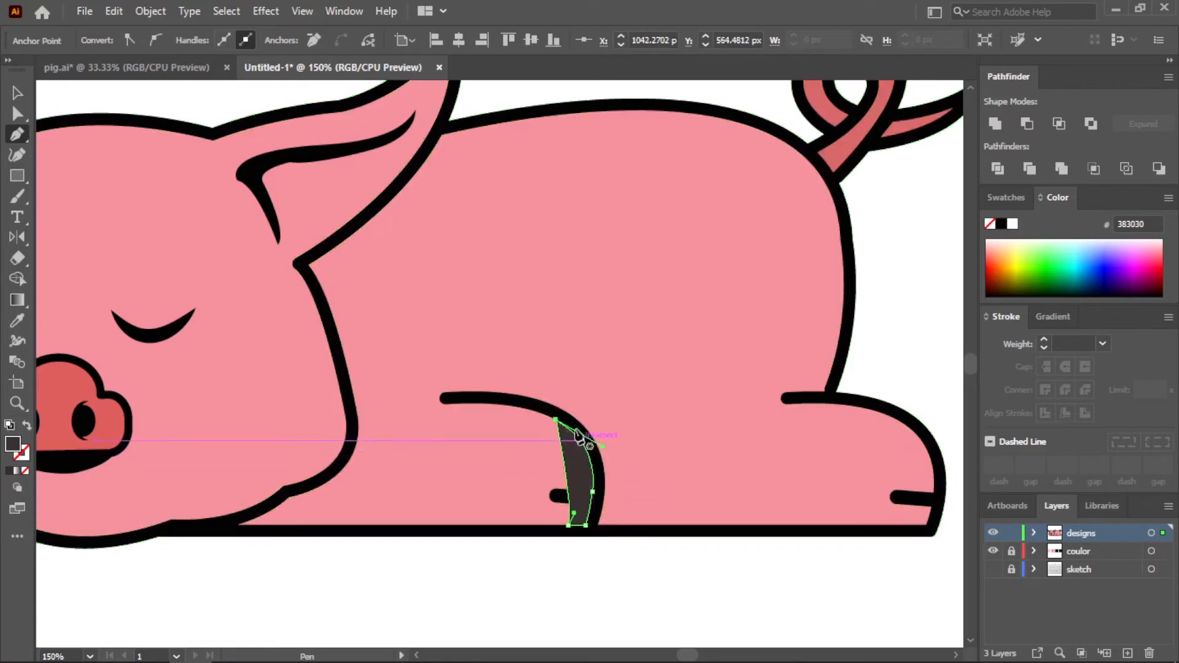
{"action": "left_click", "coordinate": [17, 92]}
- Bring the black outlines in front of the front leg's new hoof shape
{"action": "right_click", "coordinate": [705, 537]}
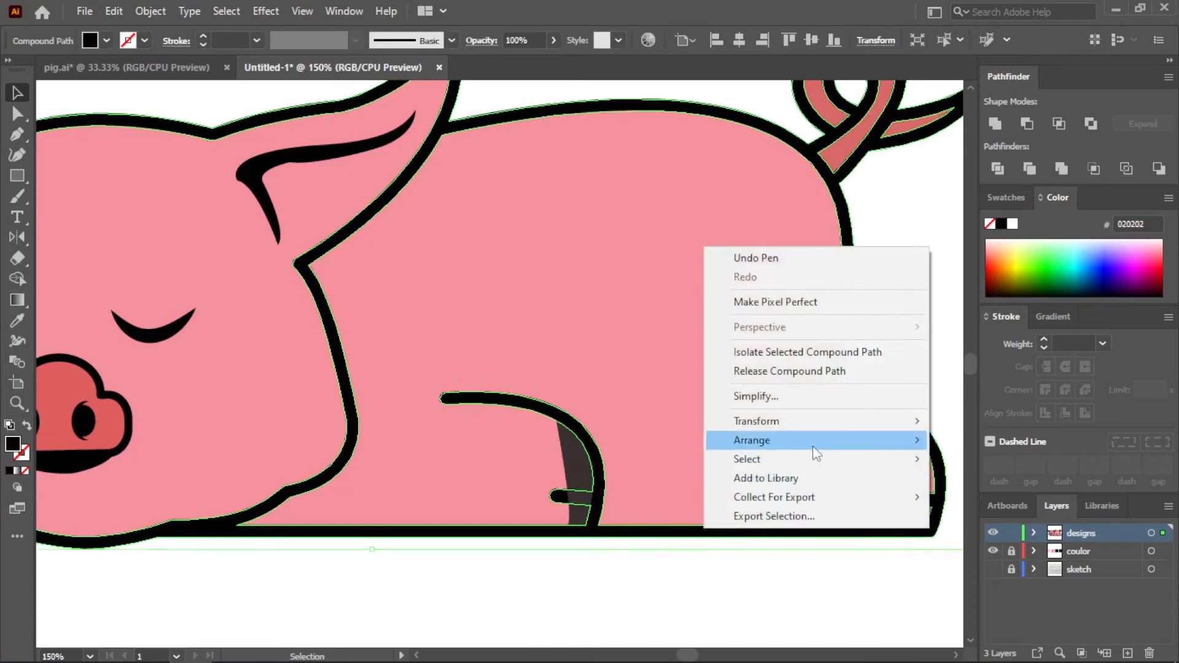
{"action": "mouse_move", "coordinate": [817, 440]}
{"action": "left_click", "coordinate": [983, 440]}
{"action": "left_click", "coordinate": [810, 598]}
{"action": "scroll", "coordinate": [809, 597], "scroll_direction": "down", "scroll_amount": 2}
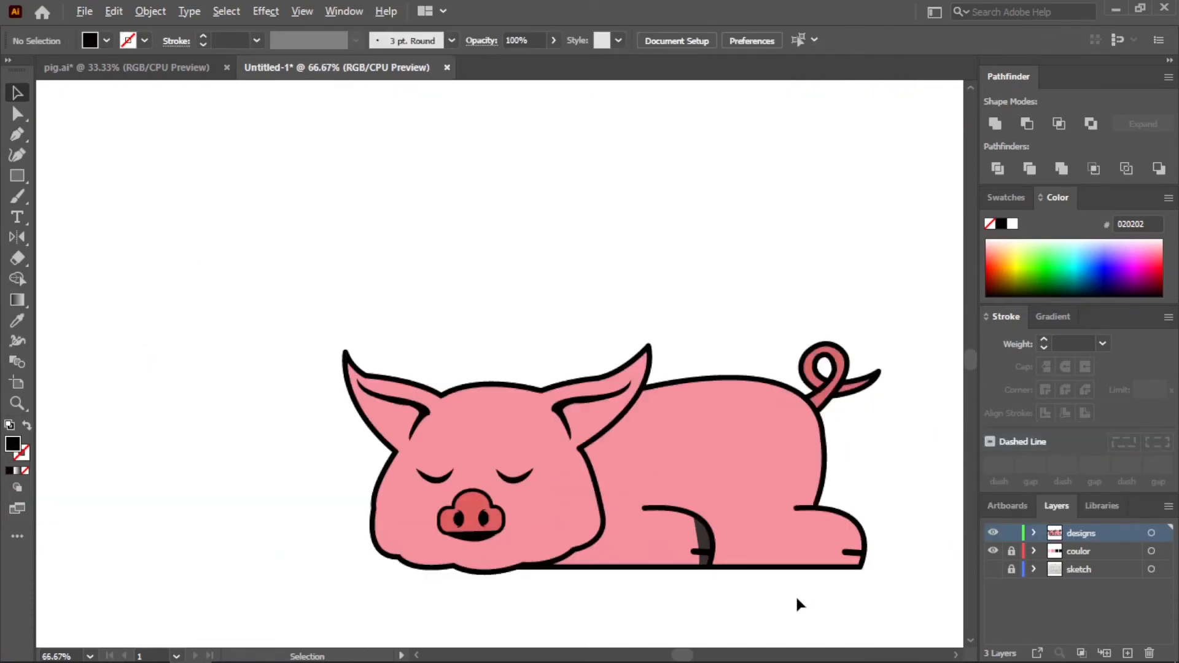
- Duplicate the front leg's dark hoof shape and place the copy inside the hind leg's curved end
{"action": "left_click", "coordinate": [704, 536]}
{"action": "key", "text": "ctrl+c"}
{"action": "key", "text": "ctrl+v"}
{"action": "left_click_drag", "start_coordinate": [500, 362], "coordinate": [844, 470]}
{"action": "left_click", "coordinate": [890, 452]}
- Bring the black outlines to the front again so they cover the edges of the hind leg's hoof shape
{"action": "scroll", "coordinate": [889, 452], "scroll_direction": "up", "scroll_amount": 2}
{"action": "right_click", "coordinate": [829, 473]}
{"action": "mouse_move", "coordinate": [894, 383]}
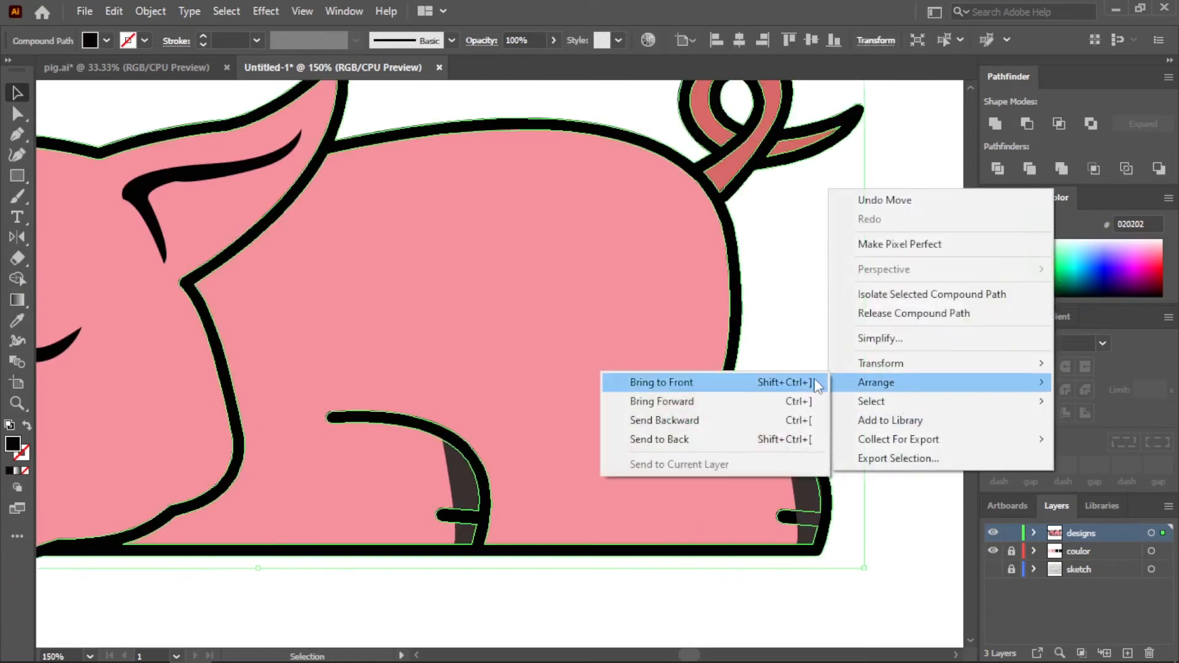
{"action": "left_click", "coordinate": [817, 384]}
{"action": "left_click", "coordinate": [903, 338]}
{"action": "scroll", "coordinate": [782, 599], "scroll_direction": "down", "scroll_amount": 1}
{"action": "scroll", "coordinate": [768, 611], "scroll_direction": "down", "scroll_amount": 2}
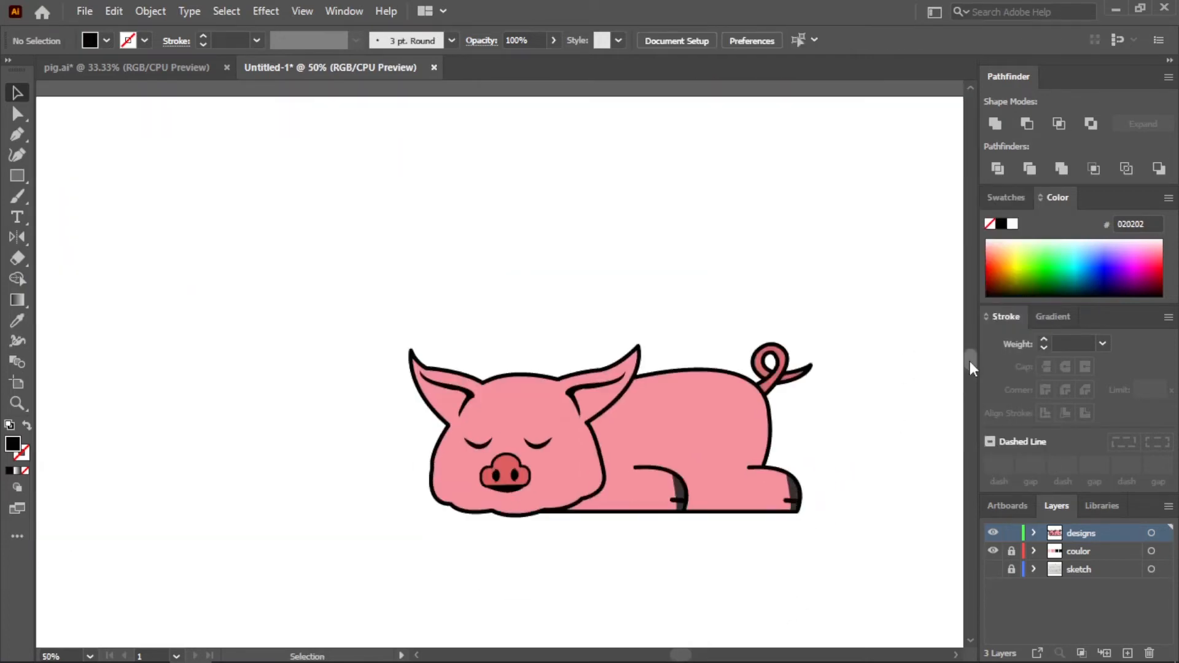
{"action": "left_click_drag", "start_coordinate": [969, 366], "coordinate": [969, 367]}
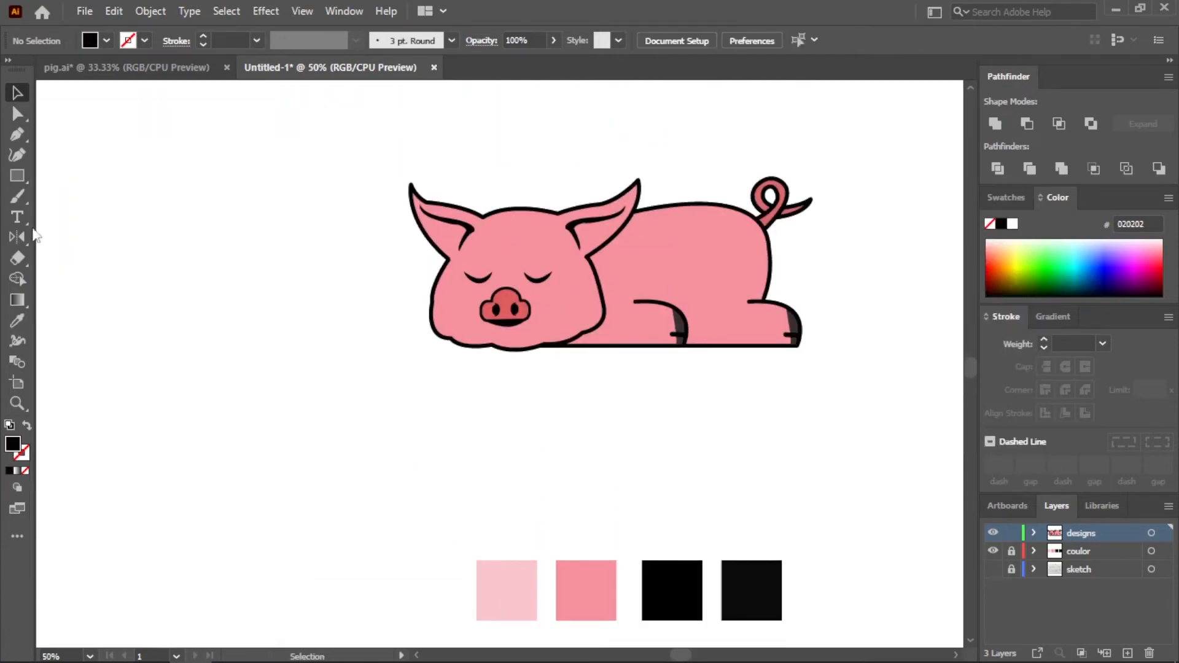
{"action": "left_click", "coordinate": [18, 156]}
{"action": "double_click", "coordinate": [13, 447]}
{"action": "key", "text": "Escape"}
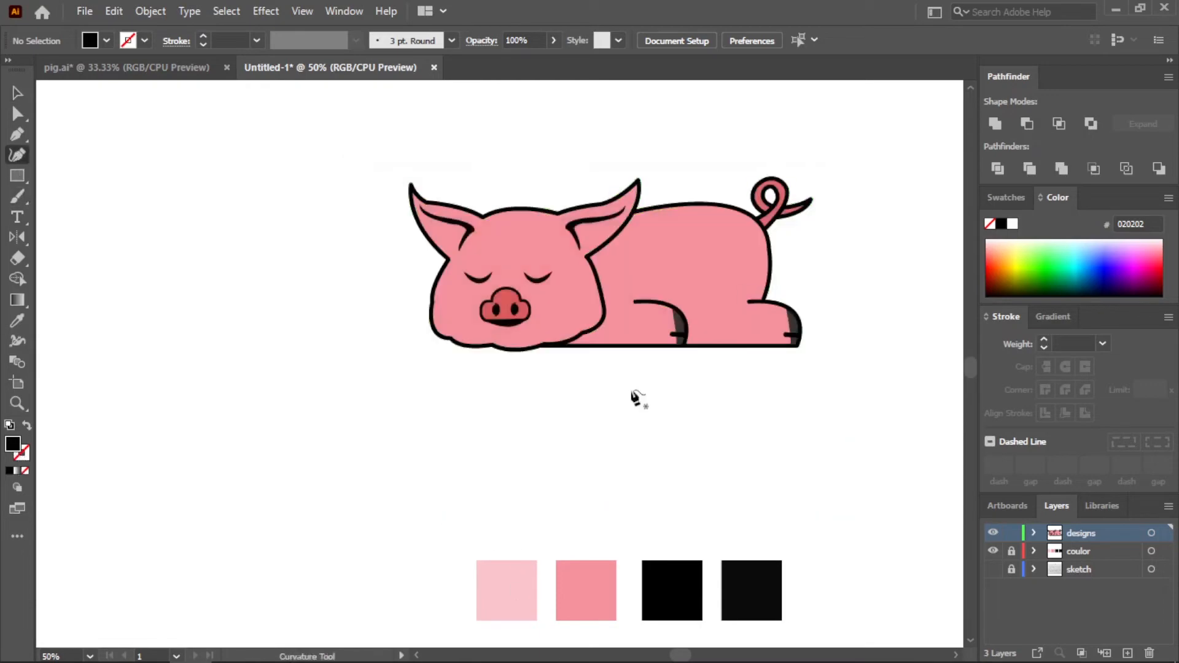
- Draw a shallow arched line across the top of the forehead with the Pen tool, giving it a black stroke and no fill
{"action": "left_click", "coordinate": [18, 134]}
{"action": "scroll", "coordinate": [559, 232], "scroll_direction": "up", "scroll_amount": 3}
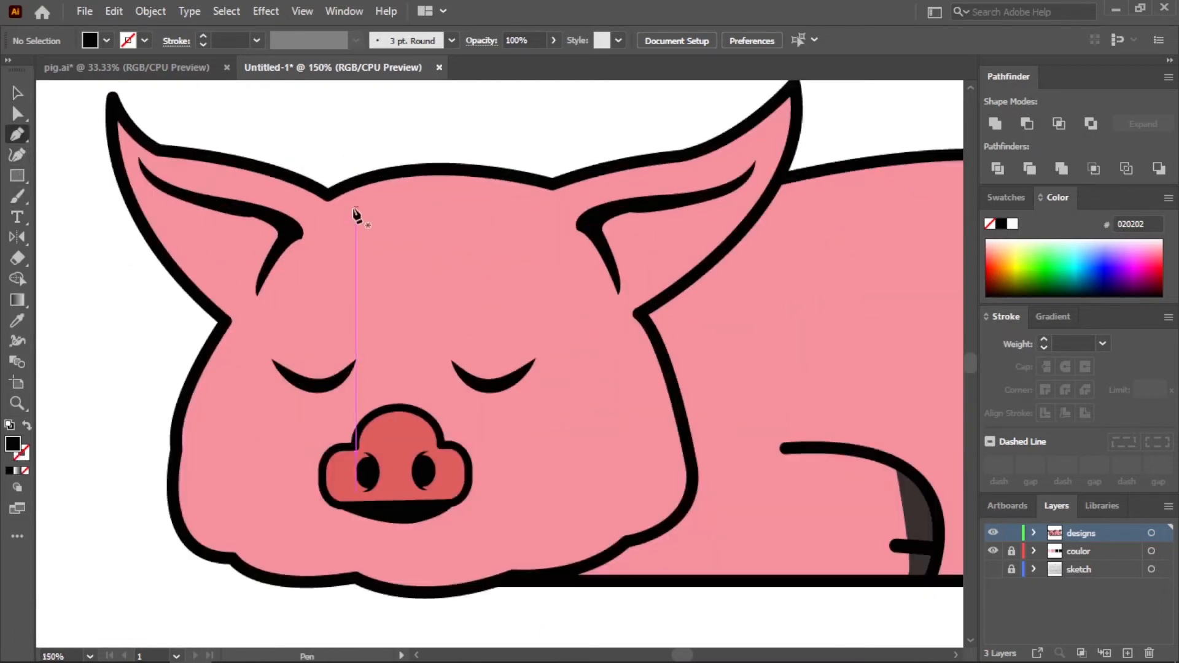
{"action": "left_click", "coordinate": [345, 213]}
{"action": "mouse_move", "coordinate": [540, 208]}
{"action": "left_mouse_down"}
{"action": "mouse_move", "coordinate": [683, 234]}
{"action": "mouse_move", "coordinate": [670, 240]}
{"action": "left_mouse_up"}
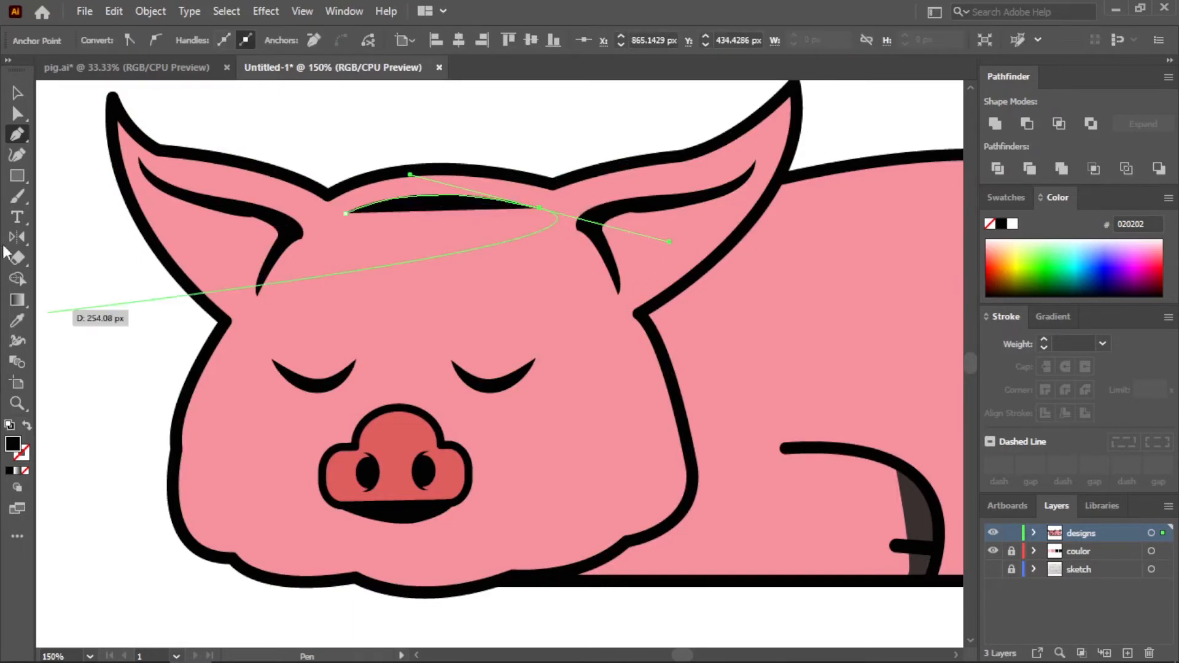
{"action": "left_click", "coordinate": [28, 427]}
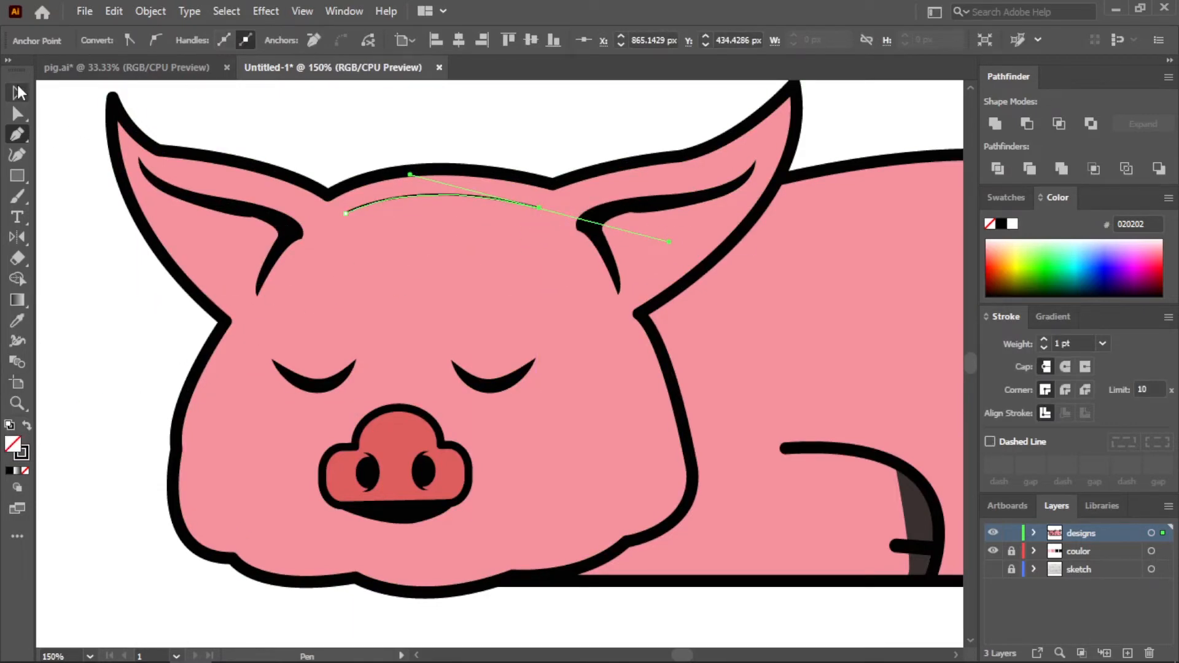
{"action": "left_click", "coordinate": [18, 92]}
- Give the forehead line an 8 pt stroke with the width profile that tapers at both ends
{"action": "left_click", "coordinate": [257, 40]}
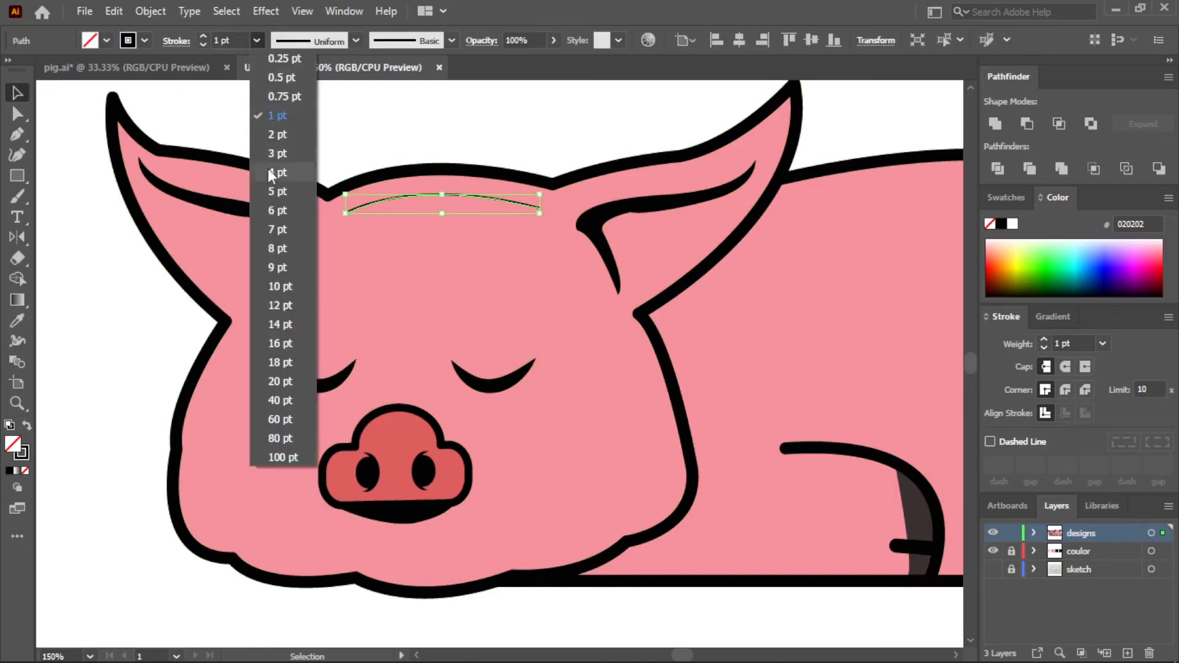
{"action": "left_click", "coordinate": [277, 248]}
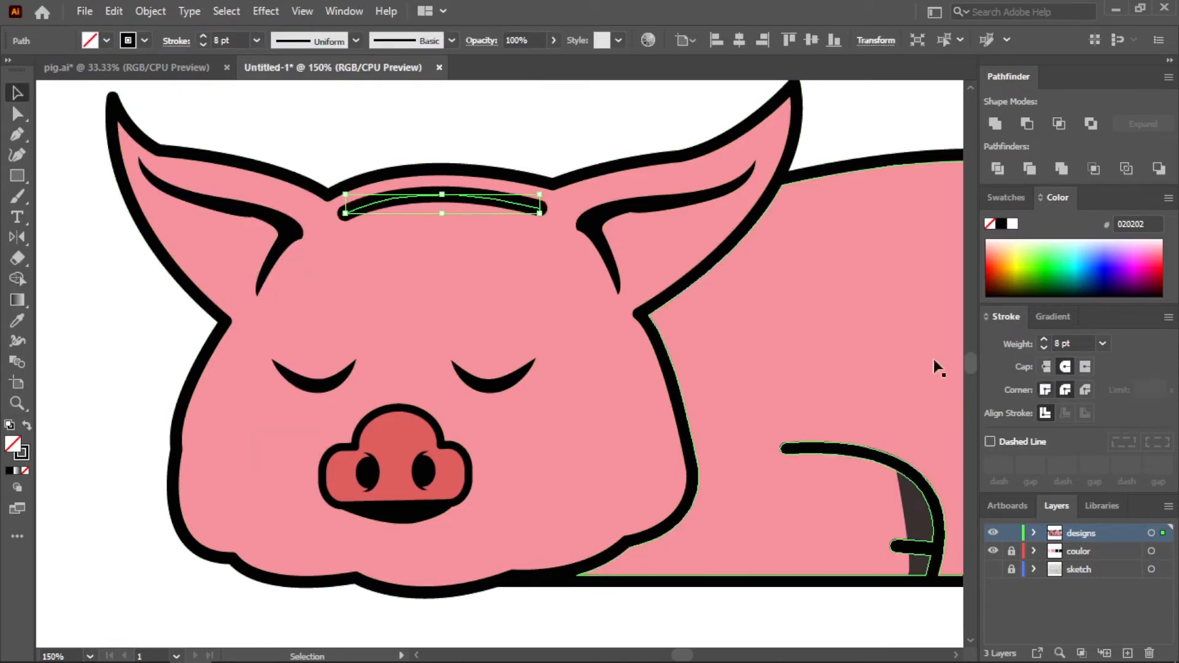
{"action": "left_click", "coordinate": [356, 41]}
{"action": "left_click", "coordinate": [397, 98]}
{"action": "left_click", "coordinate": [449, 127]}
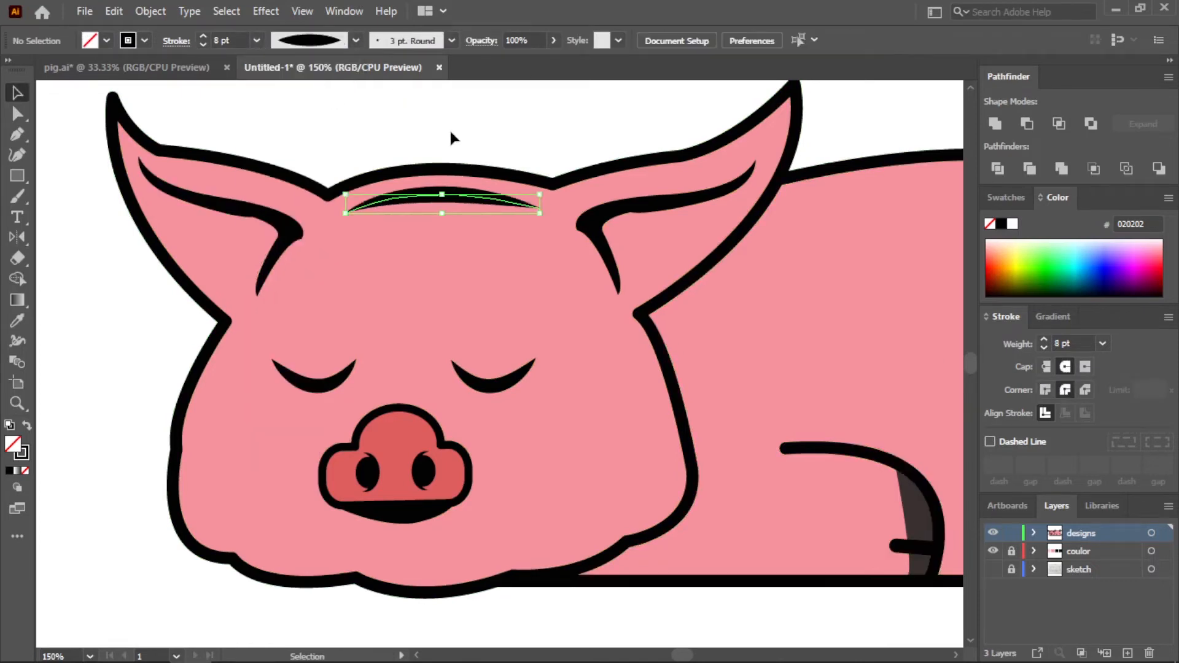
- Recolour the forehead line by sampling the light pink FBC5CC swatch with the Eyedropper
{"action": "left_click", "coordinate": [386, 201]}
{"action": "scroll", "coordinate": [368, 269], "scroll_direction": "down", "scroll_amount": 2}
{"action": "left_click", "coordinate": [17, 321]}
{"action": "scroll", "coordinate": [246, 437], "scroll_direction": "down", "scroll_amount": 3}
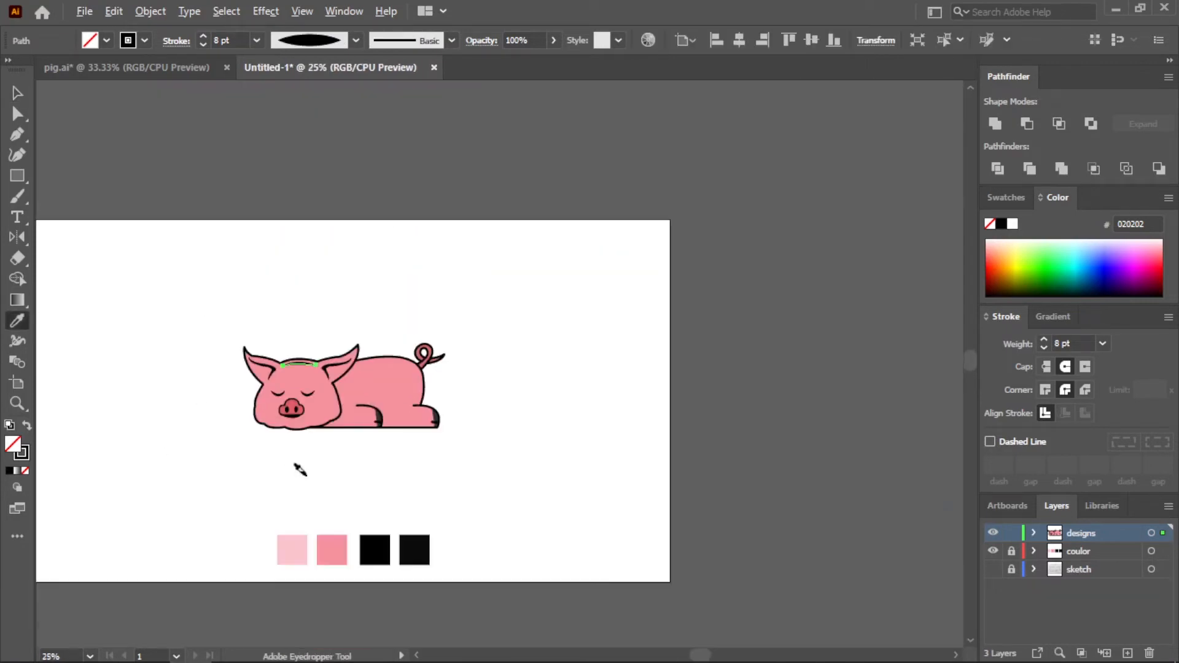
{"action": "left_click", "coordinate": [289, 553]}
{"action": "left_click", "coordinate": [115, 357]}
{"action": "scroll", "coordinate": [367, 350], "scroll_direction": "up", "scroll_amount": 7}
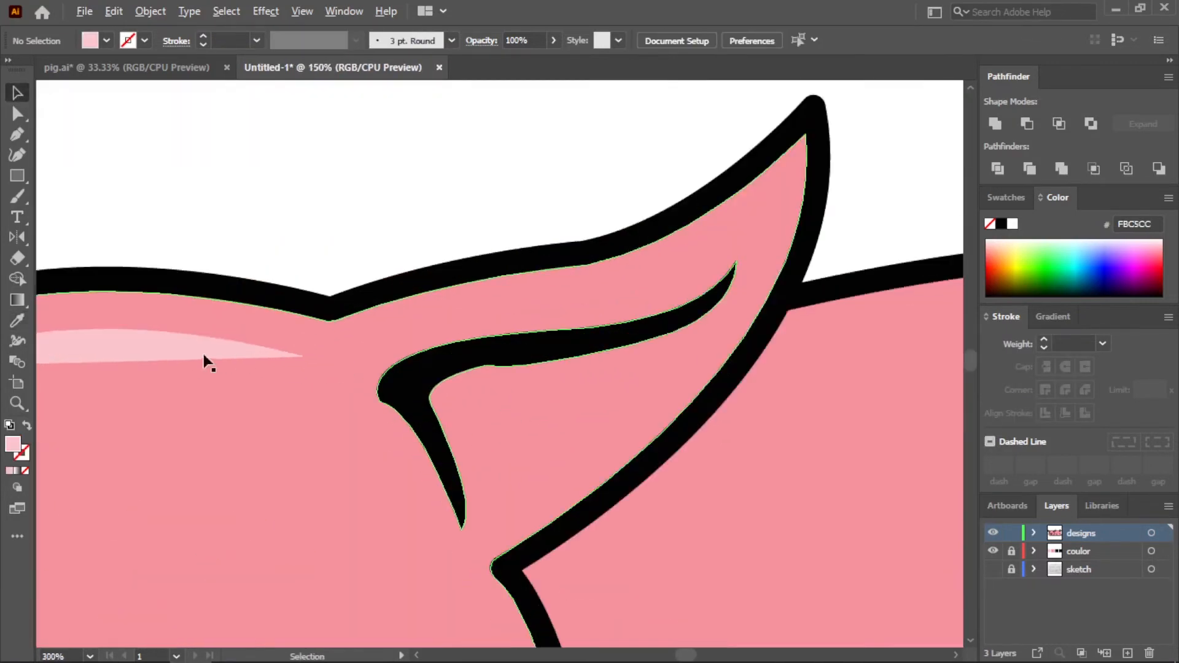
{"action": "scroll", "coordinate": [204, 354], "scroll_direction": "down", "scroll_amount": 2}
{"action": "left_click", "coordinate": [201, 350]}
{"action": "left_click", "coordinate": [154, 12]}
{"action": "left_click", "coordinate": [525, 197]}
- Swap the forehead highlight's light pink fill to its stroke and apply the double-tapered width profile at 8 pt
{"action": "scroll", "coordinate": [331, 392], "scroll_direction": "down", "scroll_amount": 3}
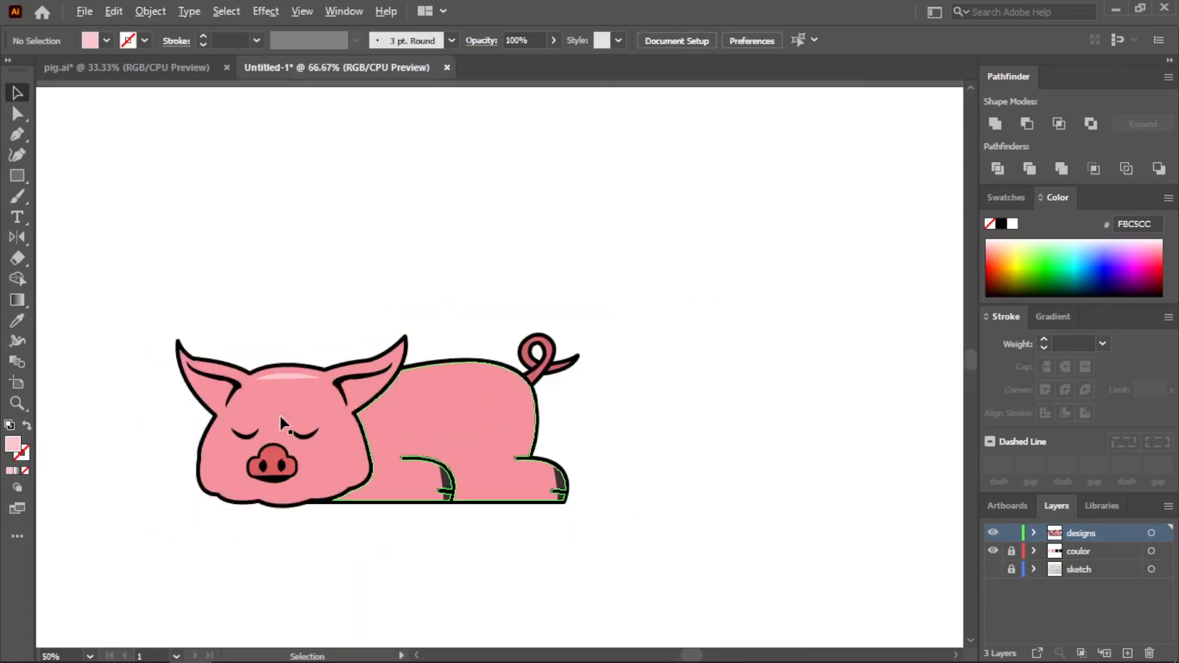
{"action": "scroll", "coordinate": [283, 419], "scroll_direction": "up", "scroll_amount": 3}
{"action": "left_click", "coordinate": [269, 291]}
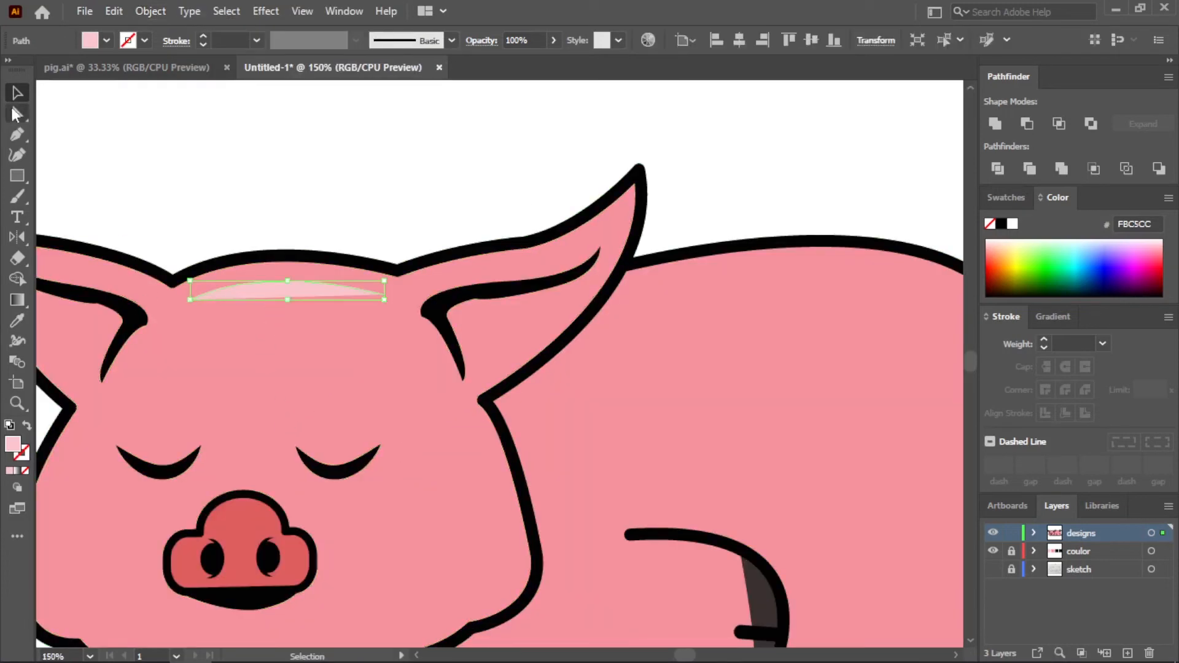
{"action": "left_click", "coordinate": [26, 425]}
{"action": "left_click", "coordinate": [355, 41]}
{"action": "left_click", "coordinate": [274, 64]}
{"action": "left_click", "coordinate": [256, 40]}
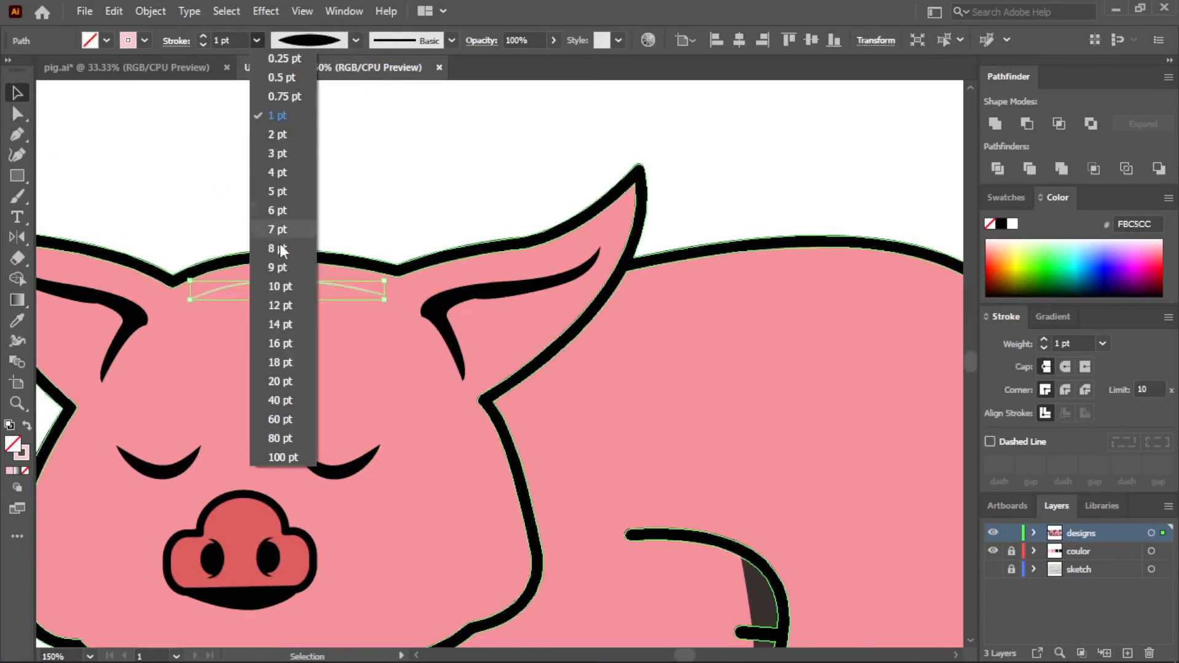
{"action": "left_click", "coordinate": [280, 245]}
{"action": "left_click", "coordinate": [374, 182]}
- Expand the appearance of the light pink forehead highlight
{"action": "left_click", "coordinate": [290, 283]}
{"action": "left_click", "coordinate": [151, 11]}
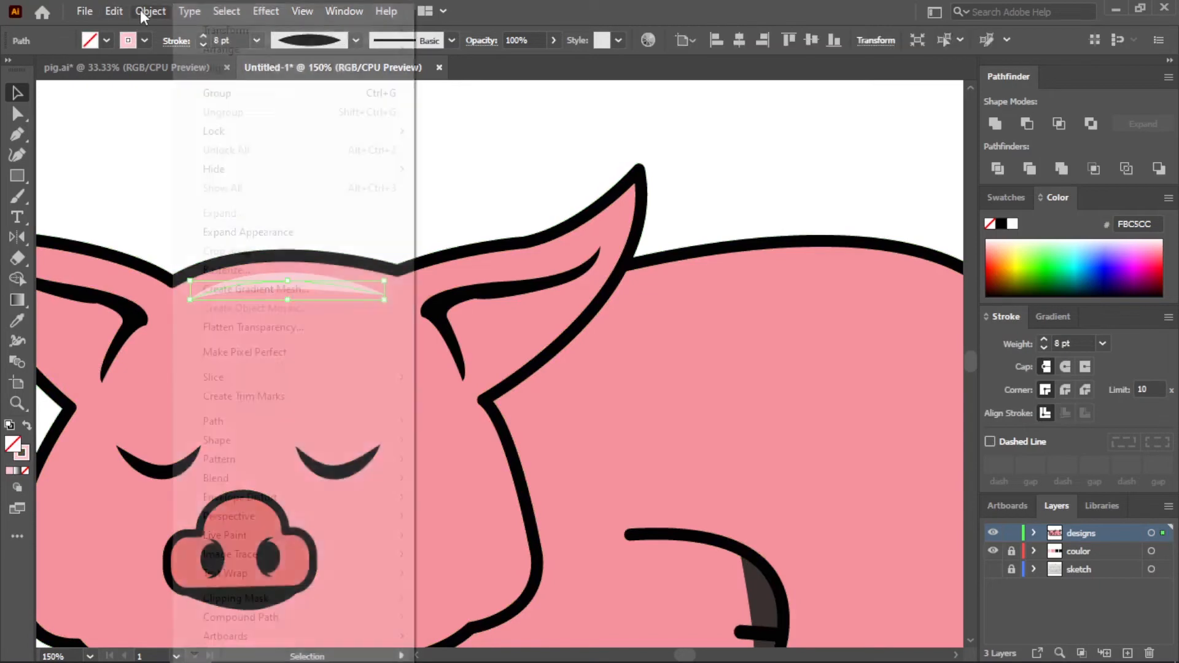
{"action": "left_click", "coordinate": [219, 231]}
{"action": "left_click", "coordinate": [506, 175]}
- Duplicate the pink face shape and place the copy in the empty area below the pig's head
{"action": "scroll", "coordinate": [481, 486], "scroll_direction": "down", "scroll_amount": 1}
{"action": "left_click", "coordinate": [481, 341]}
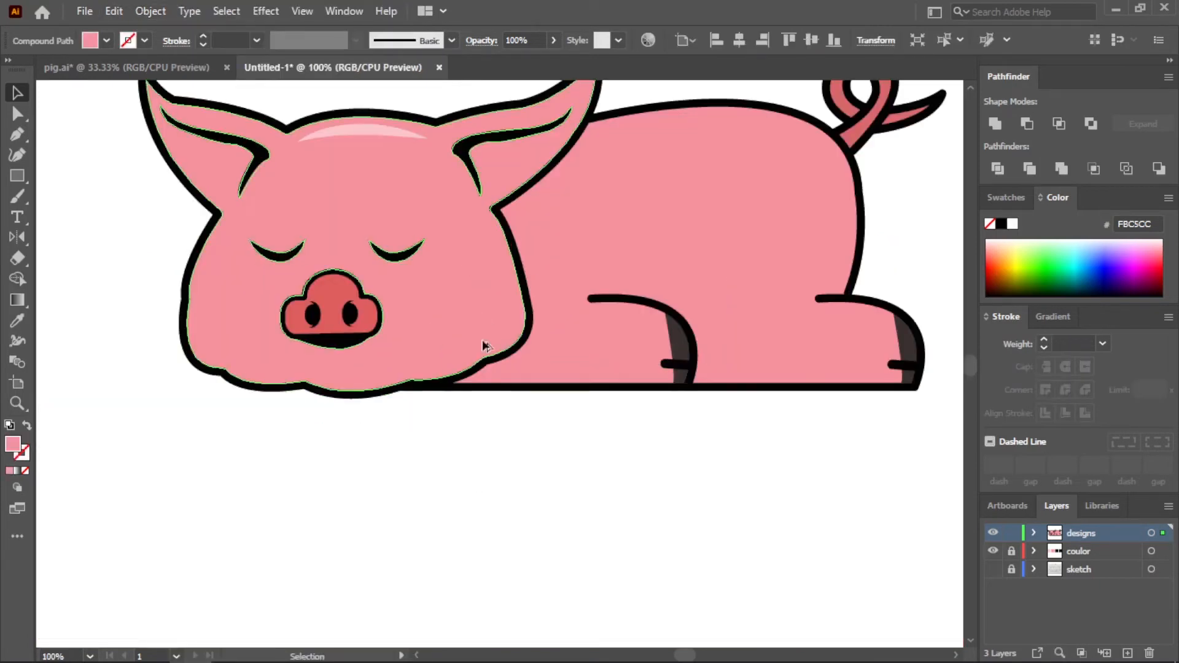
{"action": "scroll", "coordinate": [481, 383], "scroll_direction": "down", "scroll_amount": 1}
{"action": "key", "text": "ctrl+c"}
{"action": "key", "text": "ctrl+v"}
{"action": "left_click_drag", "start_coordinate": [571, 388], "coordinate": [378, 562]}
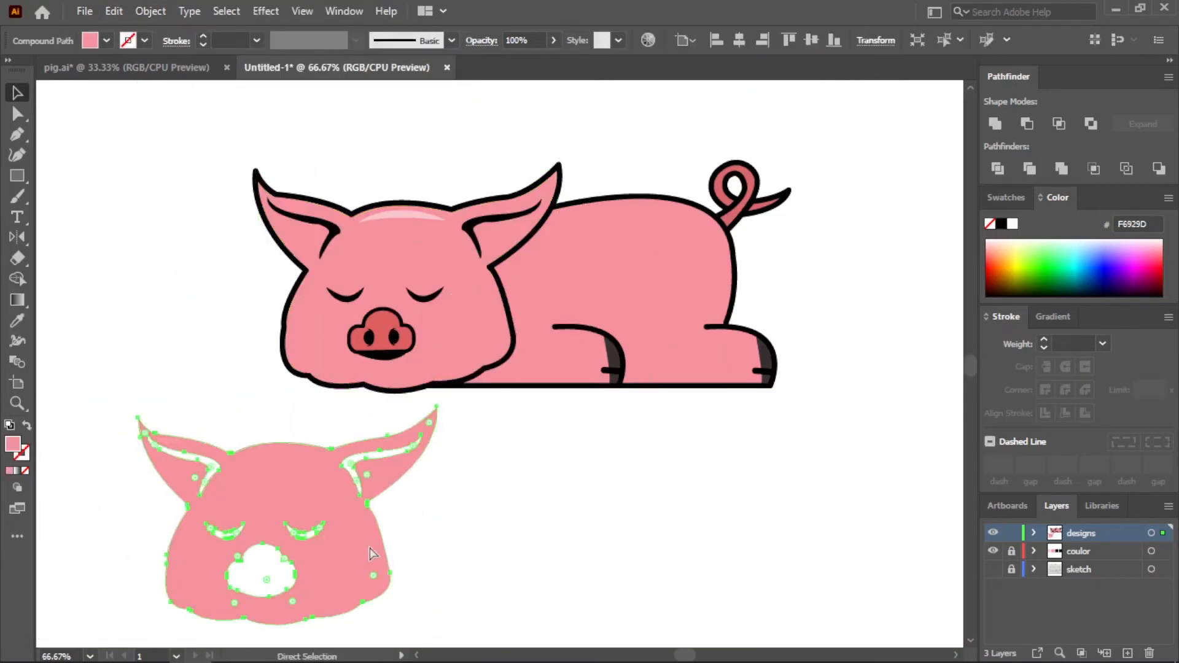
- Paste a second copy of the face shape over the first, offset slightly upward and to the left
{"action": "key", "text": "ctrl+x"}
{"action": "key", "text": "ctrl+z"}
{"action": "key", "text": "ctrl+v"}
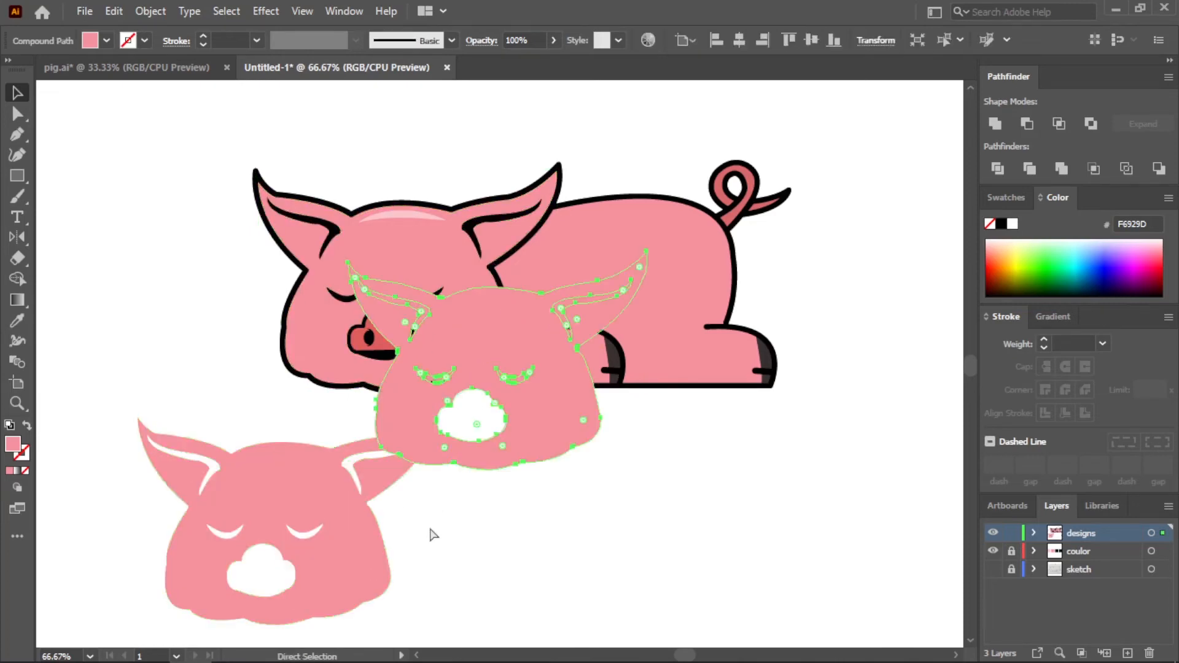
{"action": "left_click_drag", "start_coordinate": [444, 468], "coordinate": [345, 533]}
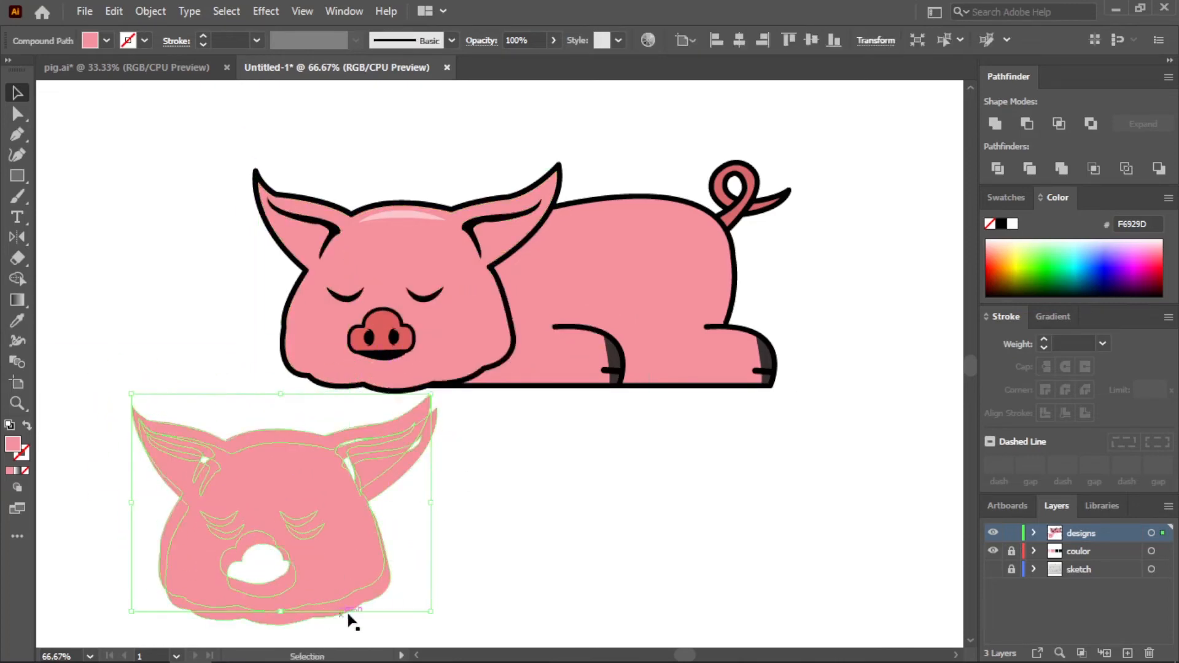
{"action": "key", "text": "Down"}
{"action": "key", "text": "Down"}
{"action": "key", "text": "Down"}
{"action": "key", "text": "Down"}
{"action": "key", "text": "Down"}
{"action": "key", "text": "Down"}
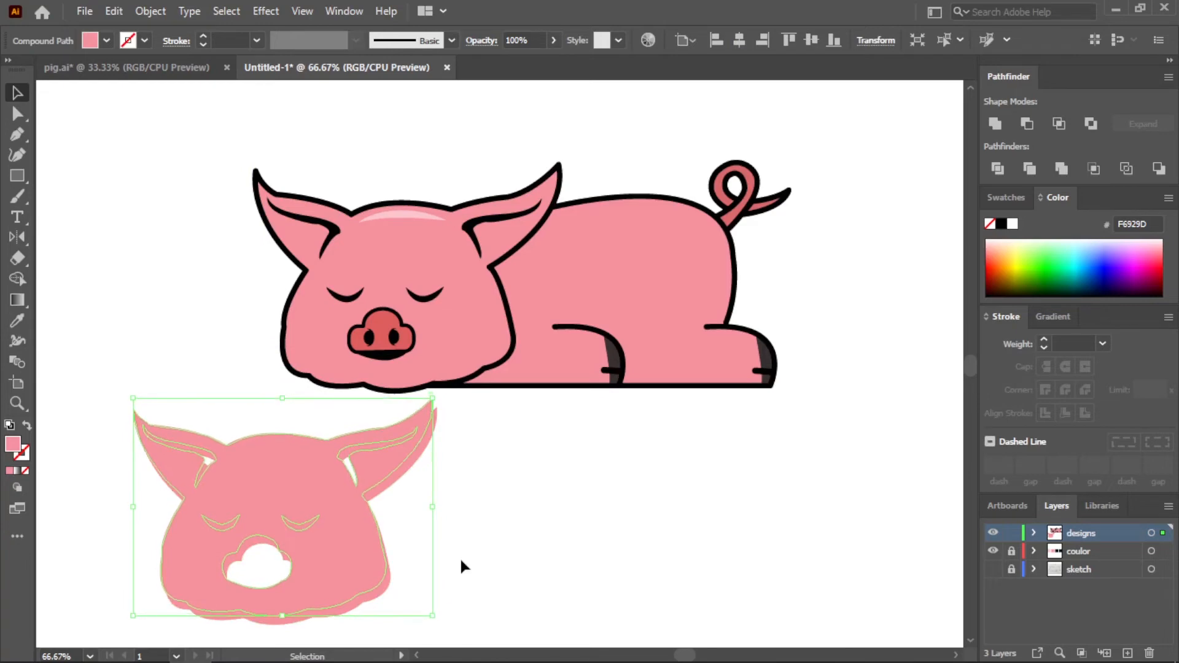
- Try subtracting the front face copy from the one behind it with Minus Front
{"action": "left_click", "coordinate": [387, 586], "text": "shift"}
{"action": "left_click", "coordinate": [1028, 124]}
{"action": "left_click", "coordinate": [480, 550]}
{"action": "key", "text": "ctrl+z"}
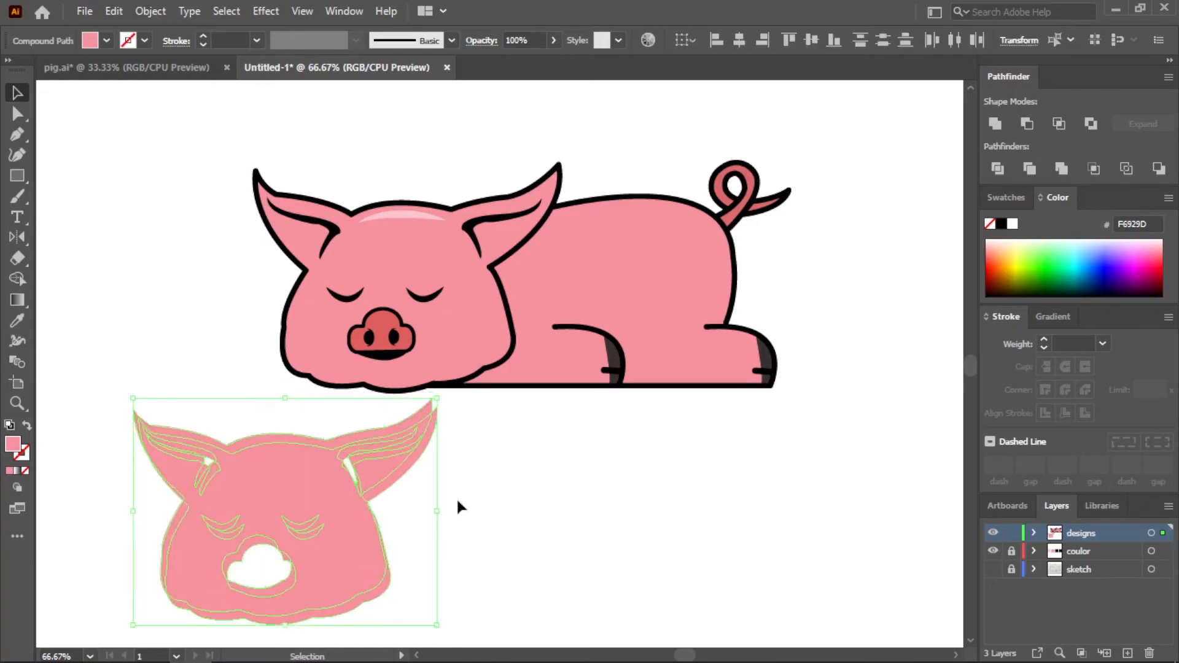
- Enlarge the front face copy slightly so it covers more of the copy behind it, leaving its chin edge exposed
{"action": "left_click", "coordinate": [455, 496]}
{"action": "left_click", "coordinate": [386, 427]}
{"action": "left_click_drag", "start_coordinate": [435, 398], "coordinate": [447, 387]}
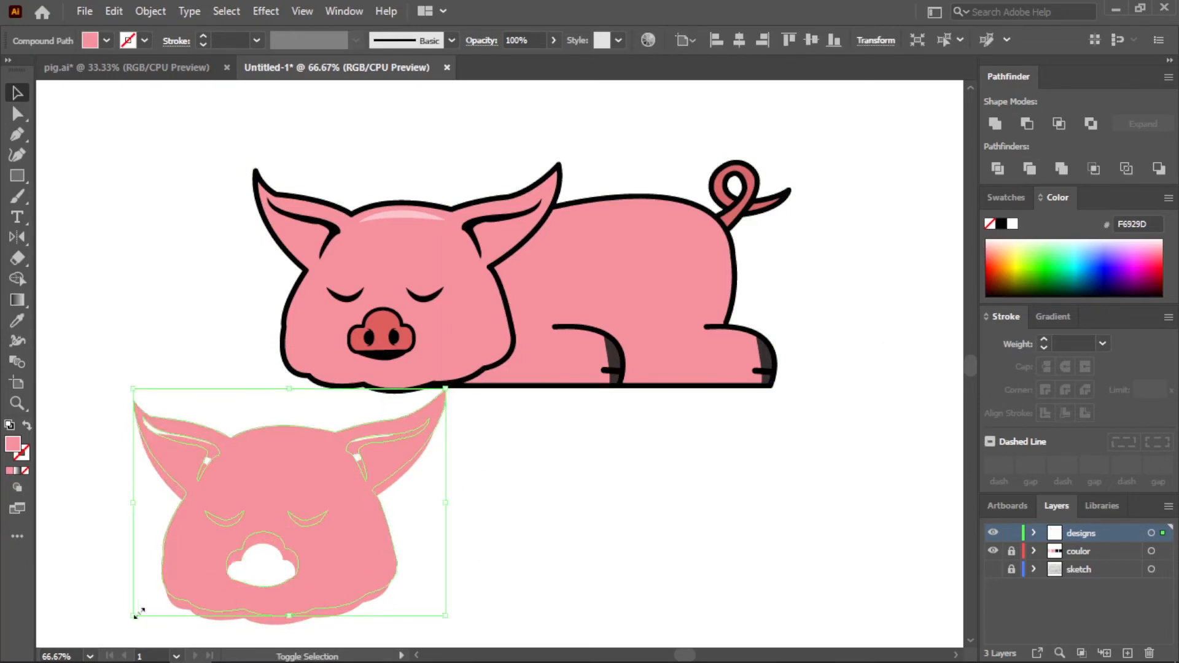
{"action": "left_click_drag", "start_coordinate": [133, 616], "coordinate": [108, 617]}
- Subtract the front face copy from the one behind it and ungroup the remaining pieces
{"action": "left_click_drag", "start_coordinate": [228, 642], "coordinate": [571, 506]}
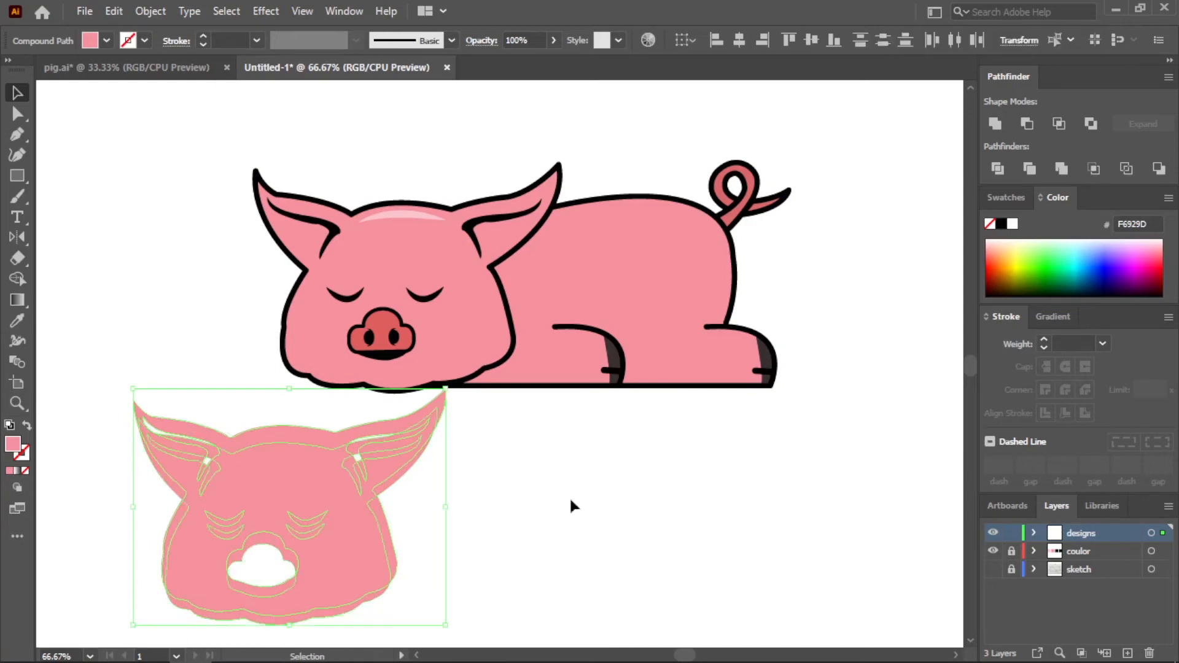
{"action": "left_click", "coordinate": [1026, 123]}
{"action": "left_click", "coordinate": [329, 524]}
{"action": "right_click", "coordinate": [326, 520]}
{"action": "mouse_move", "coordinate": [413, 428]}
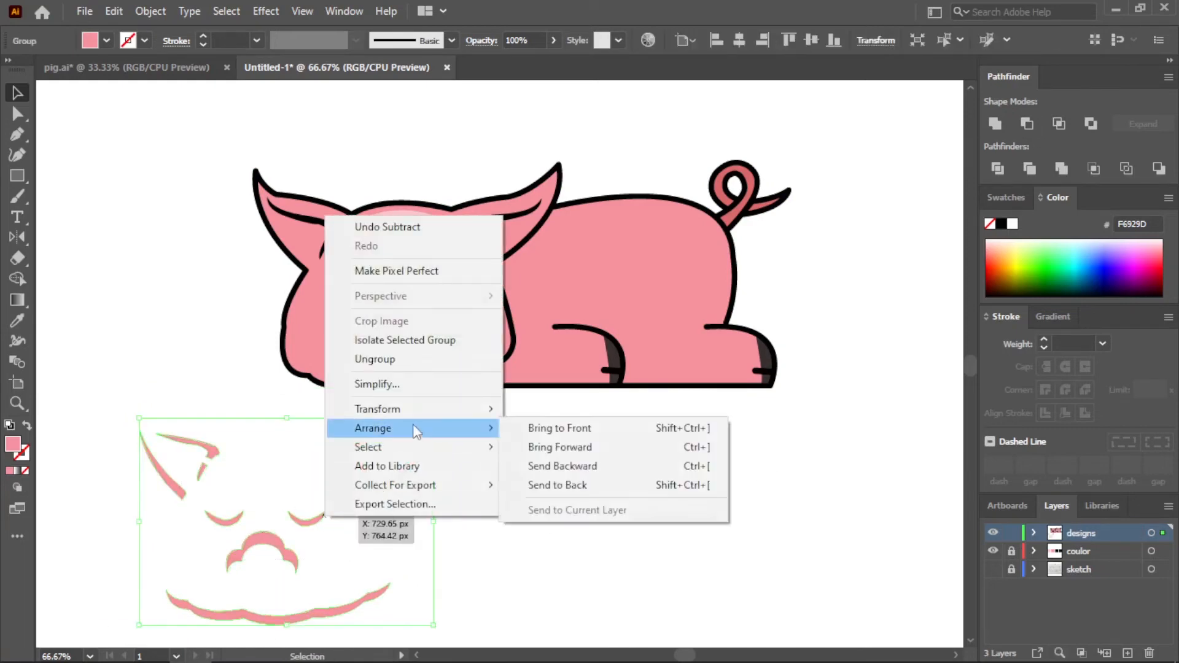
{"action": "left_click", "coordinate": [543, 588]}
- Delete the leftover ear, eye and snout slivers, keeping only the wavy chin strip
{"action": "left_click_drag", "start_coordinate": [190, 421], "coordinate": [346, 535]}
{"action": "key", "text": "Delete"}
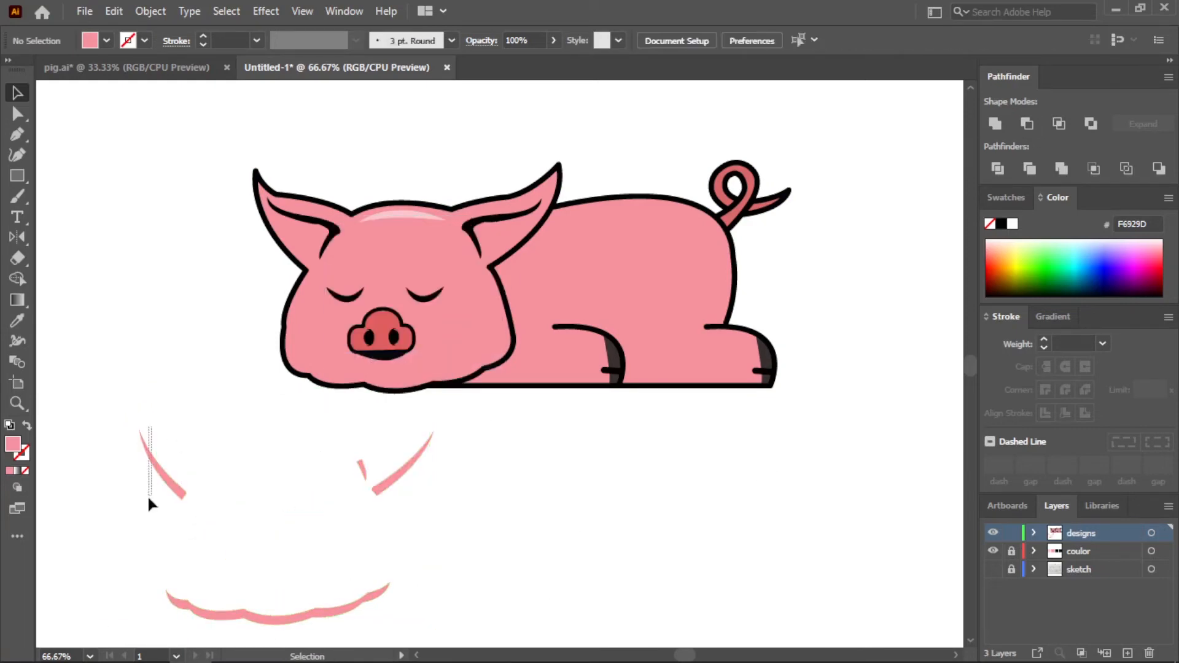
{"action": "left_click_drag", "start_coordinate": [148, 495], "coordinate": [148, 495]}
{"action": "key", "text": "Delete"}
- Move the chin strip onto the lower edge of the pig's face and fill it with black 000000
{"action": "left_click_drag", "start_coordinate": [369, 595], "coordinate": [486, 350]}
{"action": "key", "text": "i"}
{"action": "scroll", "coordinate": [295, 472], "scroll_direction": "down", "scroll_amount": 2}
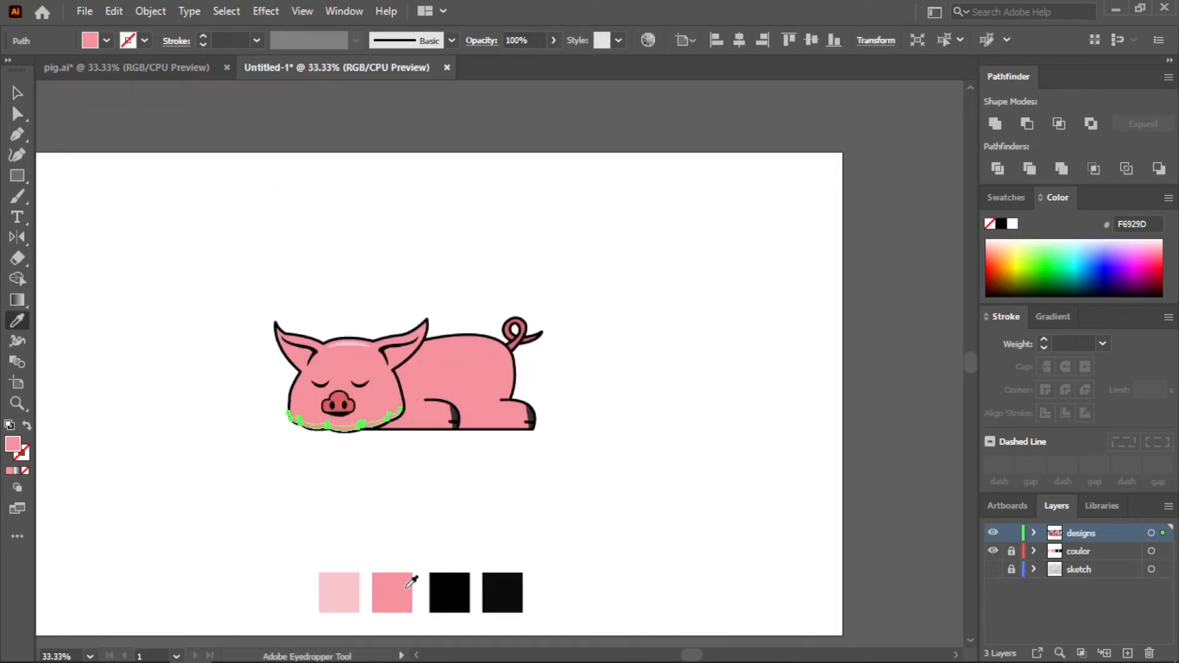
{"action": "scroll", "coordinate": [474, 396], "scroll_direction": "up", "scroll_amount": 2}
{"action": "scroll", "coordinate": [345, 505], "scroll_direction": "down", "scroll_amount": 1}
{"action": "double_click", "coordinate": [13, 446]}
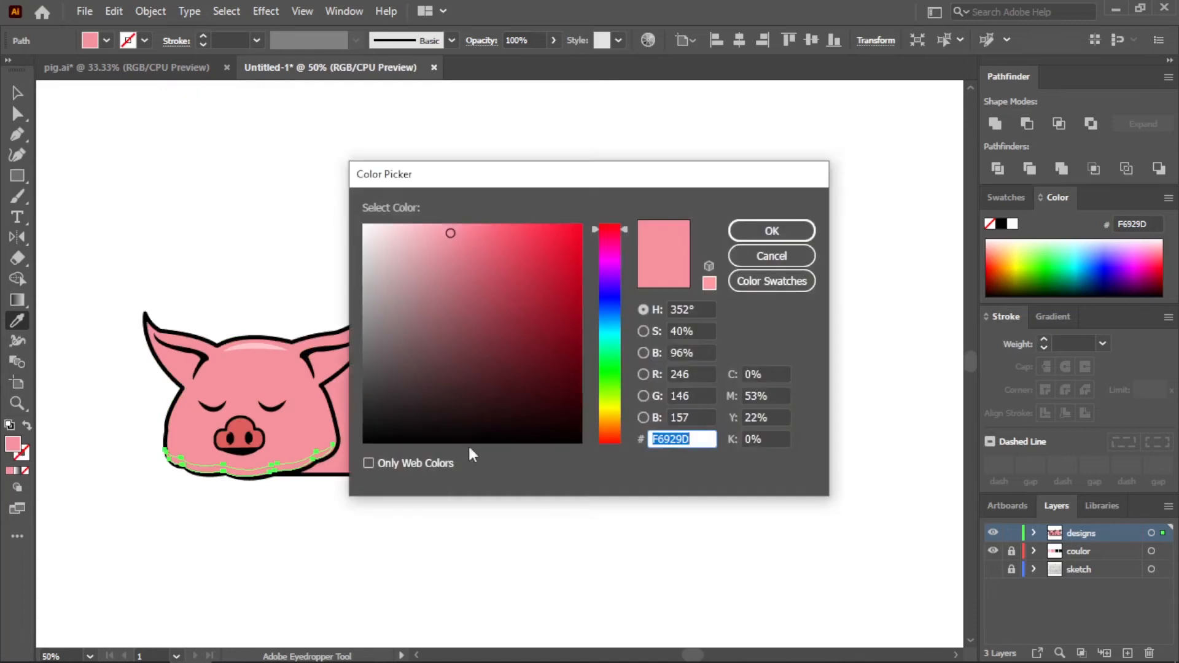
{"action": "key", "text": "Escape"}
{"action": "scroll", "coordinate": [485, 485], "scroll_direction": "down", "scroll_amount": 1}
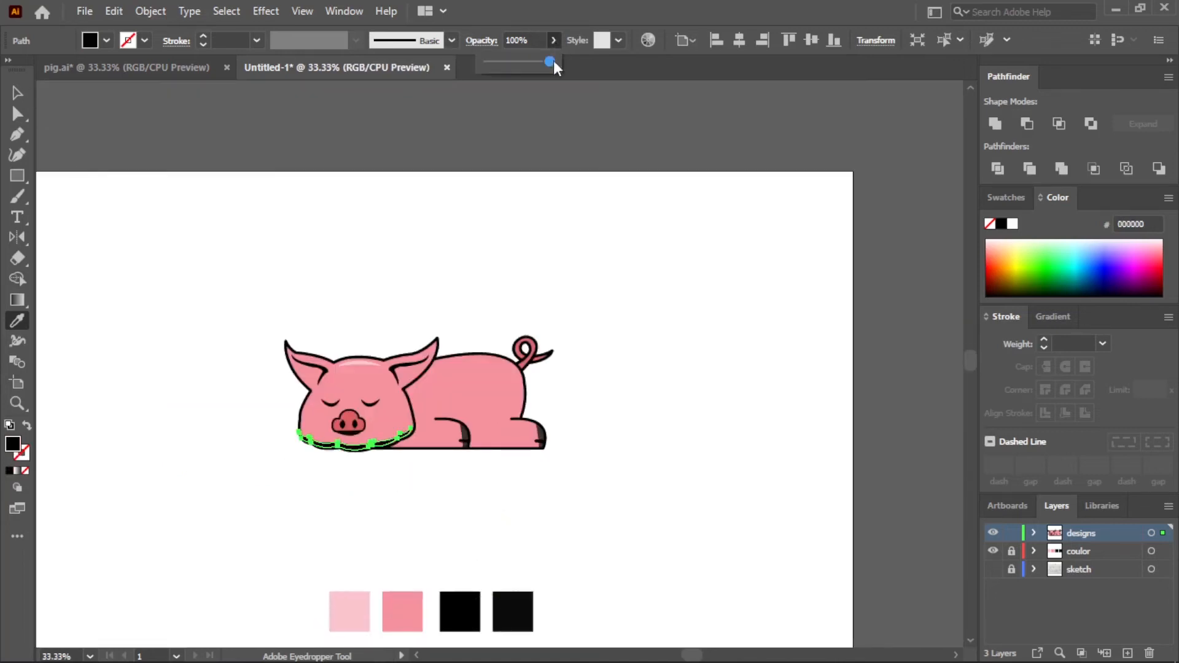
- Set the chin shadow's opacity to 50%
{"action": "left_click", "coordinate": [500, 40]}
{"action": "type", "text": "5"}
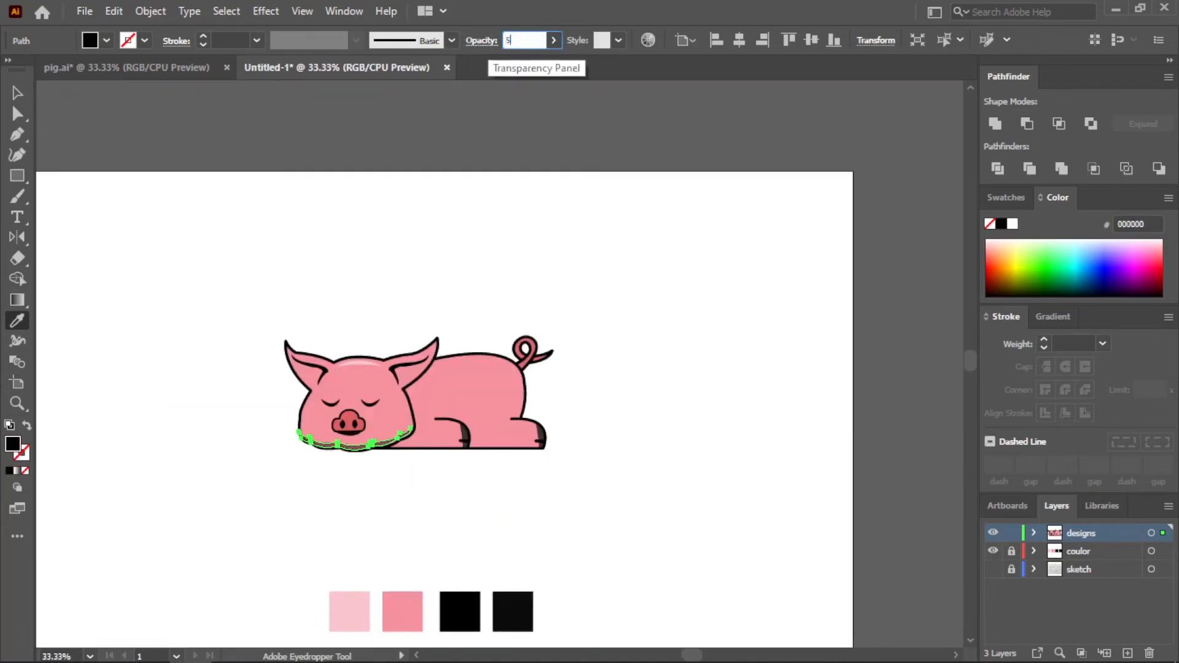
{"action": "type", "text": "0"}
{"action": "left_click", "coordinate": [15, 94]}
{"action": "left_click", "coordinate": [198, 315]}
- Nudge the chin shadow so it lines up with the inside of the face's lower outline
{"action": "scroll", "coordinate": [382, 465], "scroll_direction": "up", "scroll_amount": 4}
{"action": "left_click_drag", "start_coordinate": [390, 366], "coordinate": [397, 367]}
{"action": "left_click", "coordinate": [404, 460]}
{"action": "scroll", "coordinate": [386, 499], "scroll_direction": "down", "scroll_amount": 1}
{"action": "scroll", "coordinate": [280, 436], "scroll_direction": "up", "scroll_amount": 2}
{"action": "left_click_drag", "start_coordinate": [301, 394], "coordinate": [310, 394]}
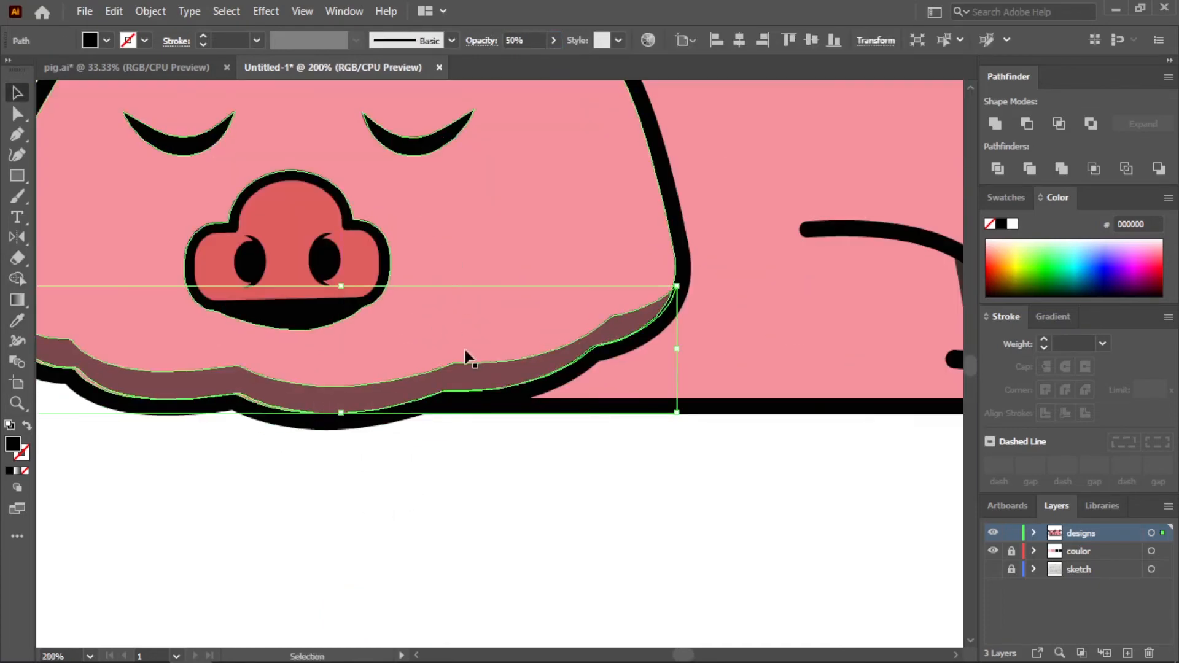
{"action": "left_click", "coordinate": [381, 539]}
- Lower the chin shadow's opacity to 30%
{"action": "scroll", "coordinate": [381, 539], "scroll_direction": "down", "scroll_amount": 1}
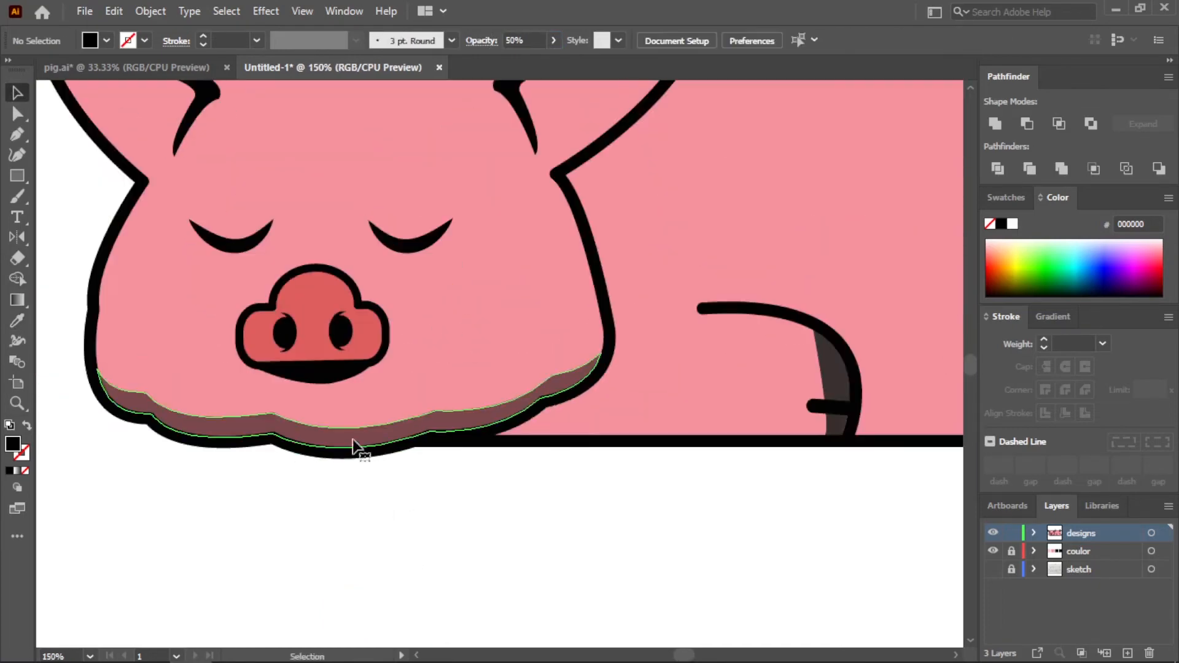
{"action": "left_click", "coordinate": [355, 447]}
{"action": "left_click", "coordinate": [553, 40]}
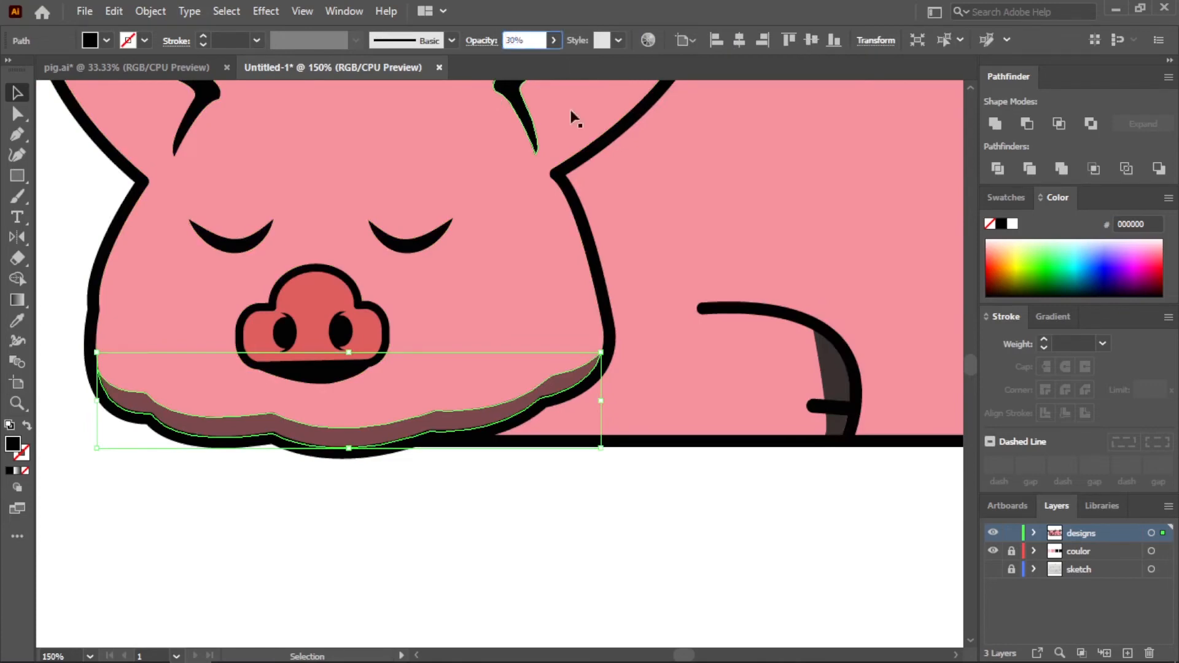
{"action": "left_click", "coordinate": [540, 551]}
- Draw a curved, unfilled black line with the Pen tool along the upper edge of the ear on the pig's outer side
{"action": "scroll", "coordinate": [491, 341], "scroll_direction": "down", "scroll_amount": 2}
{"action": "scroll", "coordinate": [410, 361], "scroll_direction": "up", "scroll_amount": 2}
{"action": "left_click", "coordinate": [18, 134]}
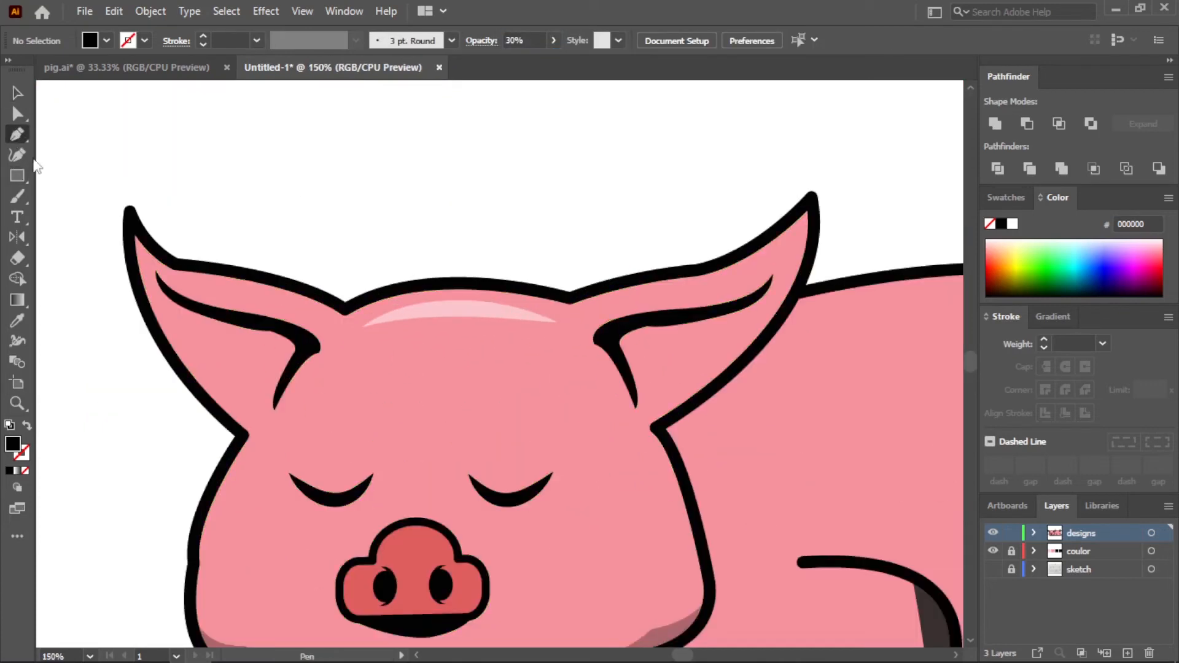
{"action": "left_click", "coordinate": [27, 424]}
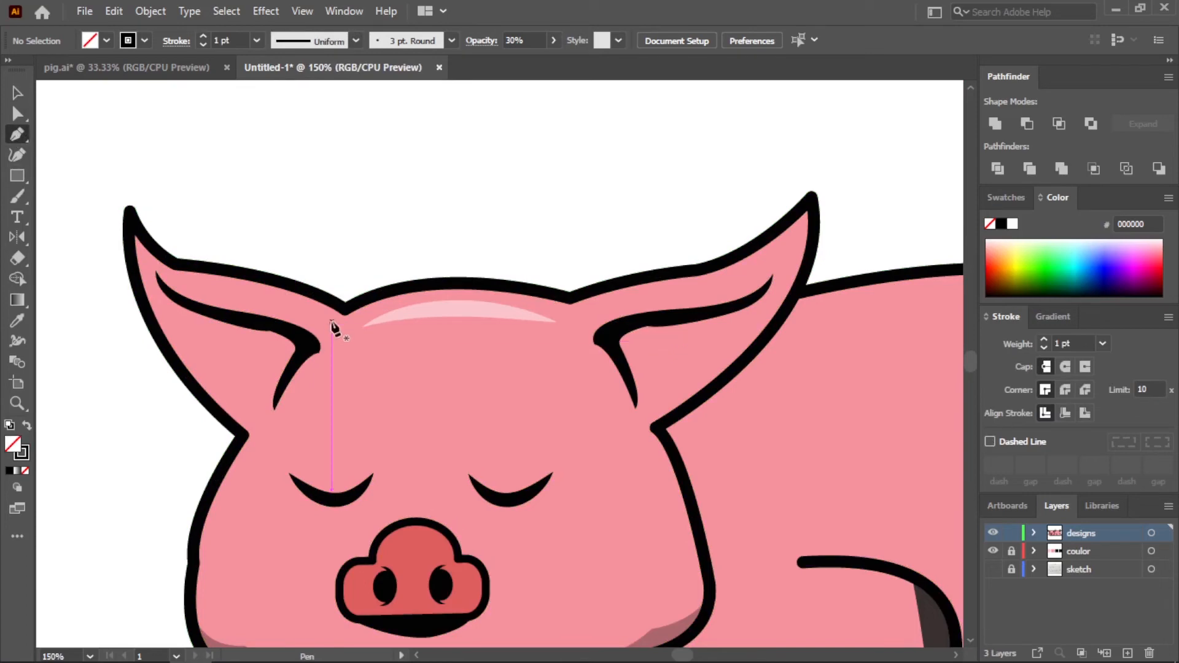
{"action": "left_click", "coordinate": [332, 320]}
{"action": "left_click_drag", "start_coordinate": [174, 282], "coordinate": [129, 278]}
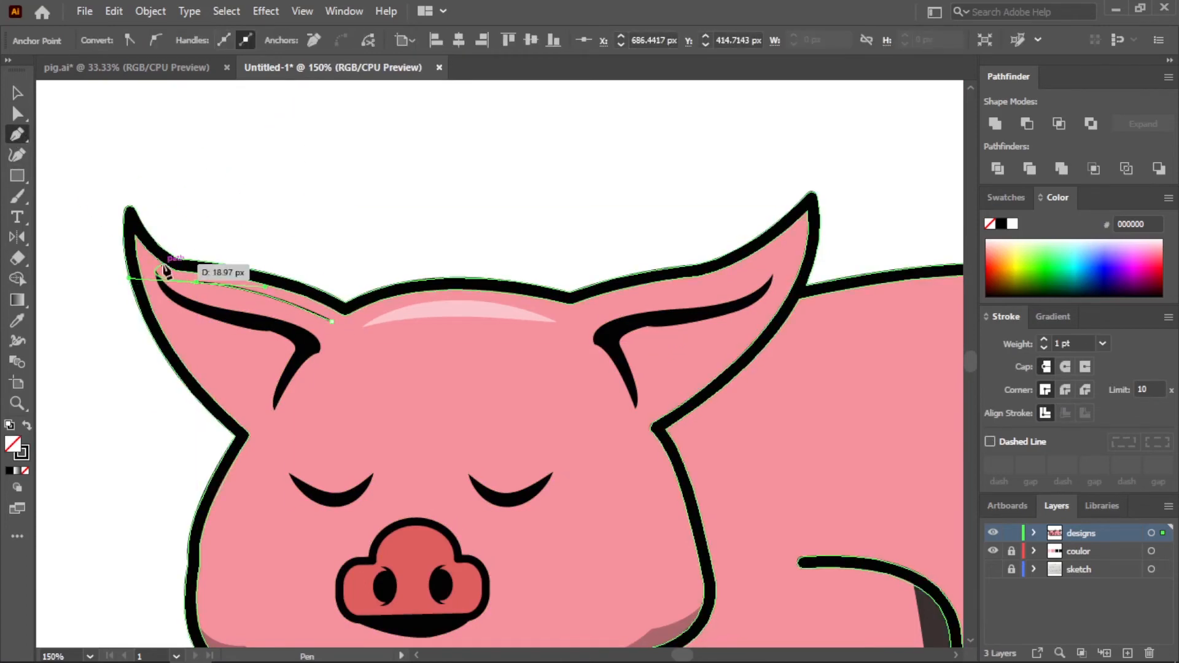
{"action": "key", "text": "Escape"}
{"action": "left_click", "coordinate": [268, 138]}
{"action": "left_click", "coordinate": [269, 297]}
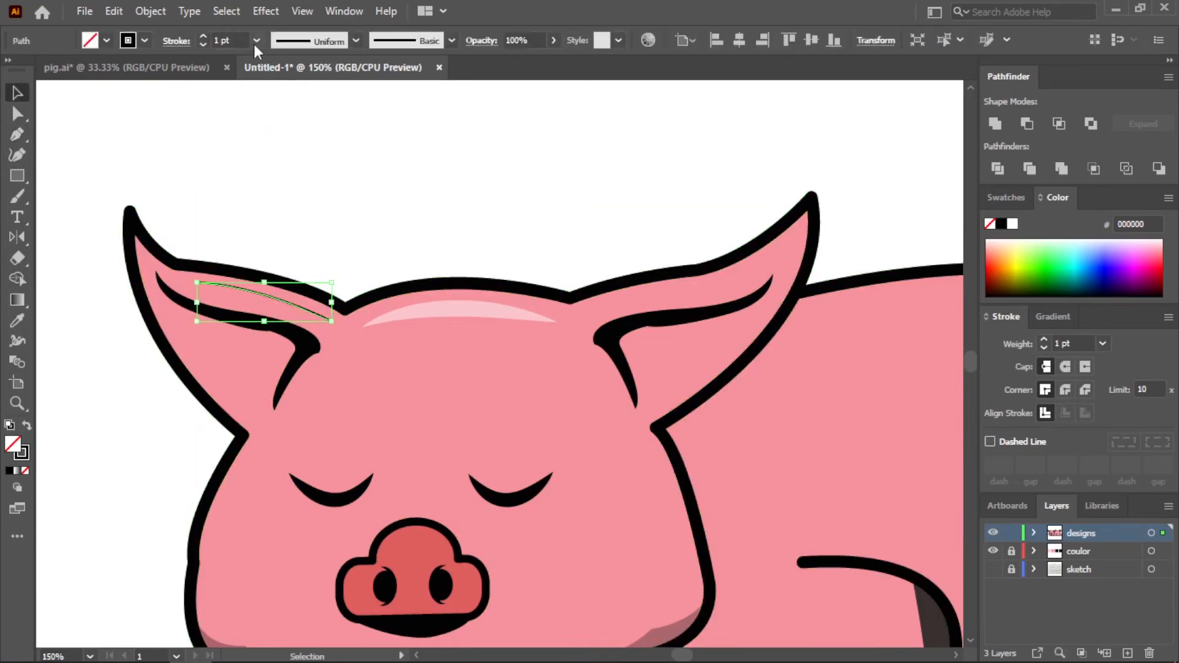
- Give the ear line a tapered stroke width profile and a 6 pt stroke weight
{"action": "left_click", "coordinate": [256, 40]}
{"action": "left_click", "coordinate": [283, 248]}
{"action": "left_click", "coordinate": [451, 40]}
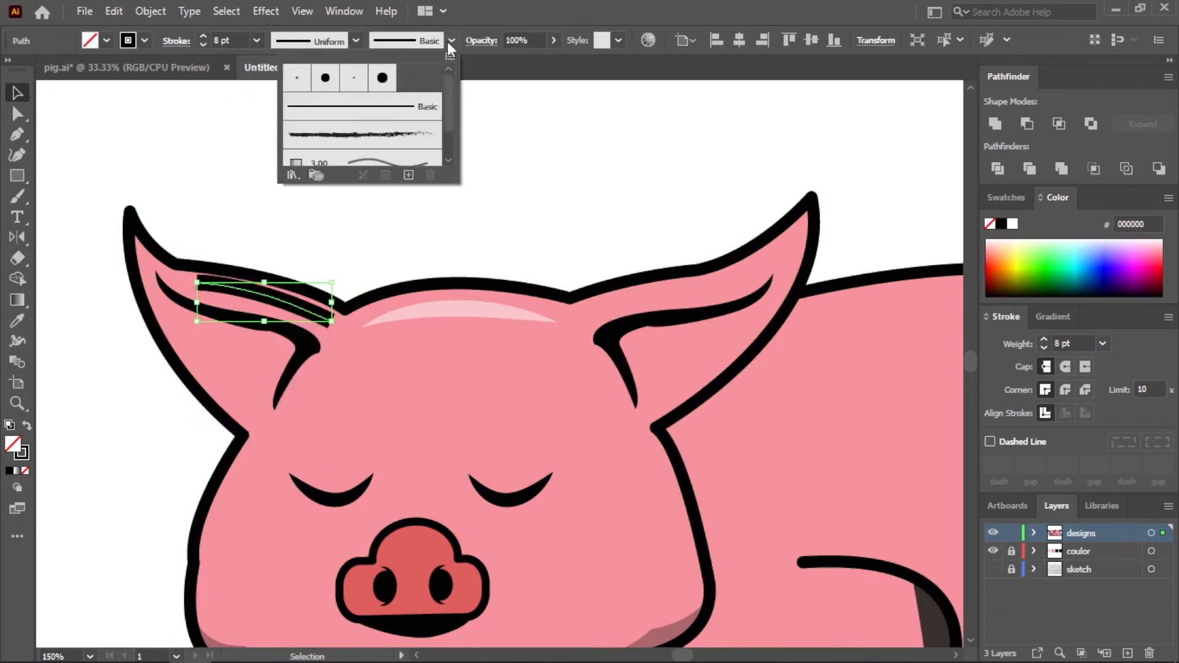
{"action": "left_click", "coordinate": [356, 40]}
{"action": "left_click", "coordinate": [313, 115]}
{"action": "left_click", "coordinate": [257, 41]}
{"action": "left_click", "coordinate": [282, 212]}
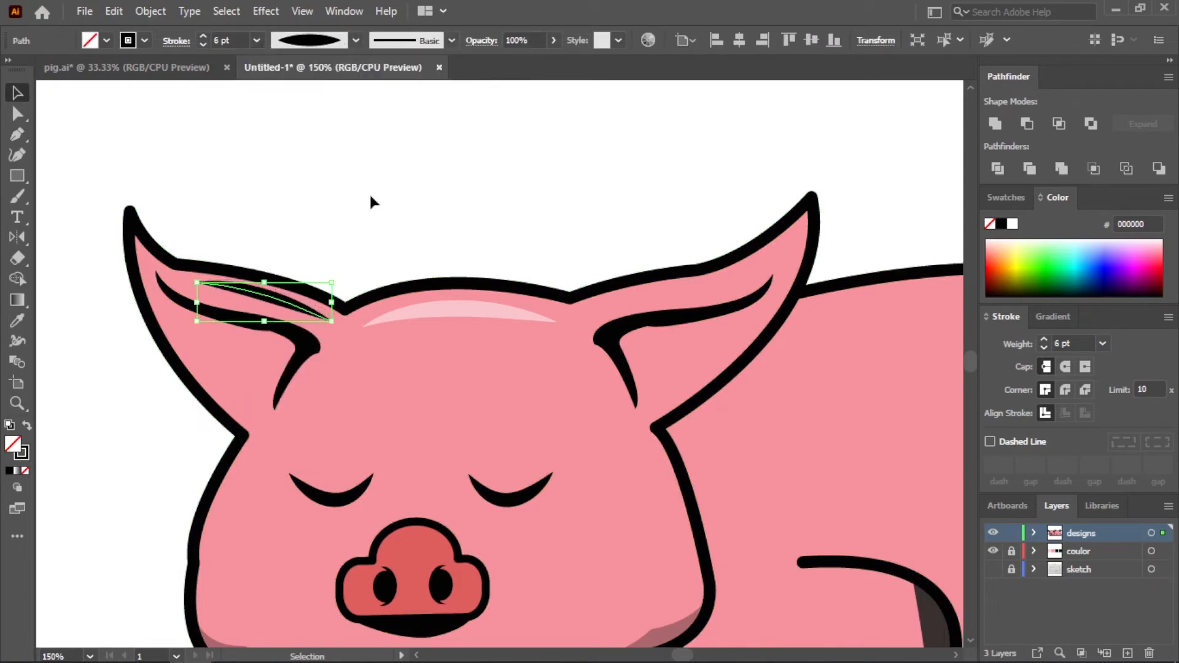
{"action": "left_click", "coordinate": [370, 194]}
- Expand the tapered ear line's appearance into a shape and fill it with the forehead highlight's light pink
{"action": "left_click", "coordinate": [288, 300]}
{"action": "left_click", "coordinate": [150, 11]}
{"action": "left_click", "coordinate": [245, 232]}
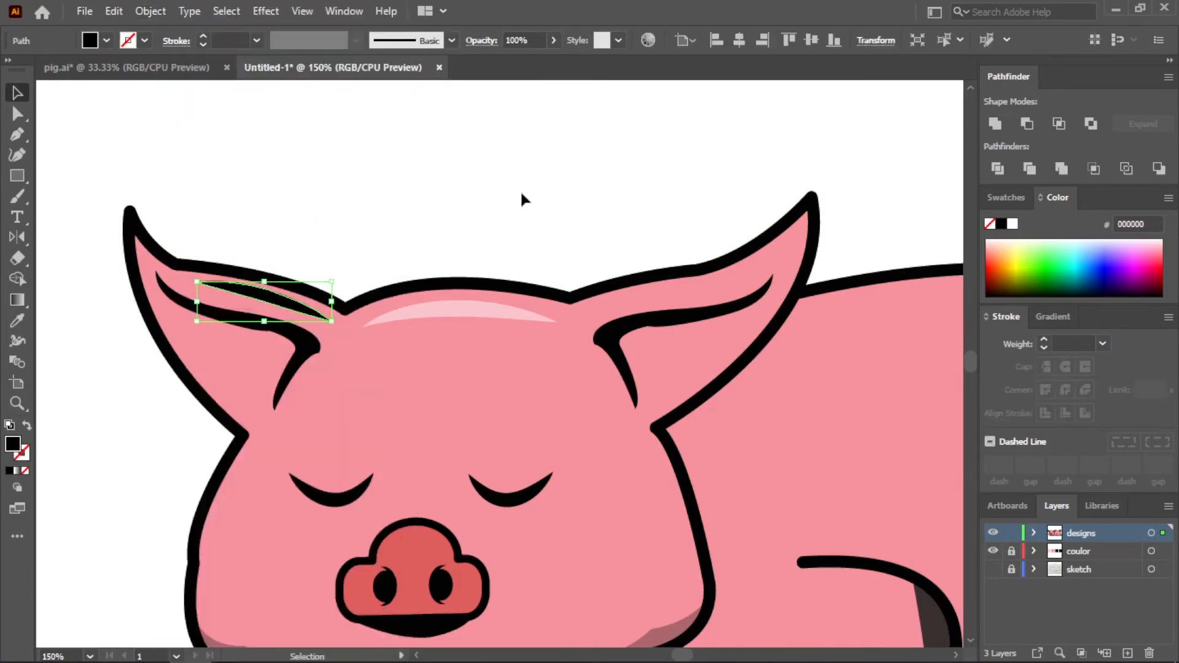
{"action": "left_click", "coordinate": [17, 320]}
{"action": "left_click", "coordinate": [430, 314]}
{"action": "left_click", "coordinate": [192, 160]}
- Reflect a copy of the ear highlight across the vertical axis and place it along the other ear's upper edge
{"action": "scroll", "coordinate": [456, 241], "scroll_direction": "down", "scroll_amount": 1}
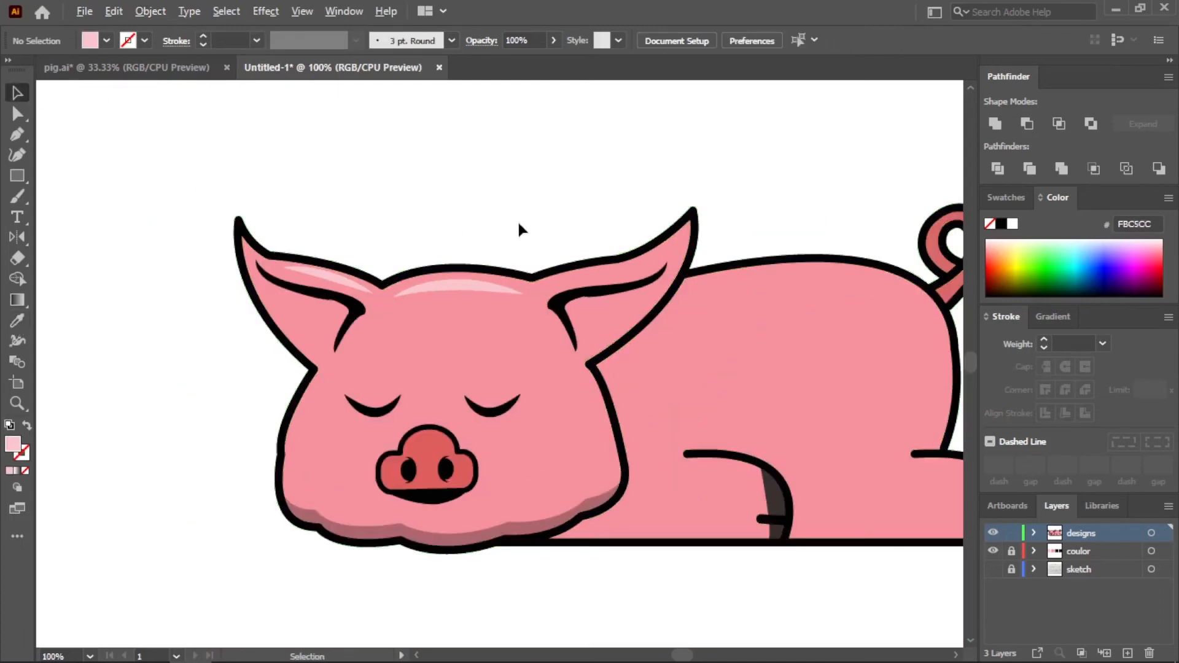
{"action": "scroll", "coordinate": [399, 247], "scroll_direction": "up", "scroll_amount": 1}
{"action": "scroll", "coordinate": [400, 246], "scroll_direction": "down", "scroll_amount": 1}
{"action": "scroll", "coordinate": [376, 324], "scroll_direction": "up", "scroll_amount": 1}
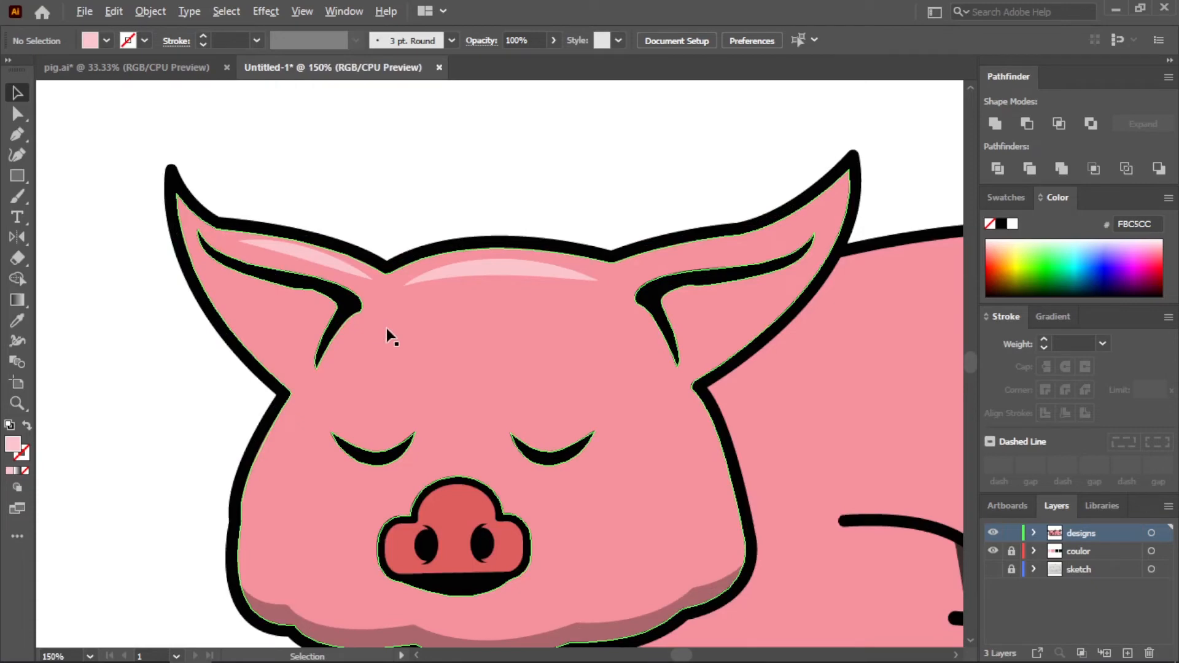
{"action": "scroll", "coordinate": [389, 335], "scroll_direction": "down", "scroll_amount": 4}
{"action": "scroll", "coordinate": [459, 296], "scroll_direction": "up", "scroll_amount": 3}
{"action": "right_click", "coordinate": [204, 342]}
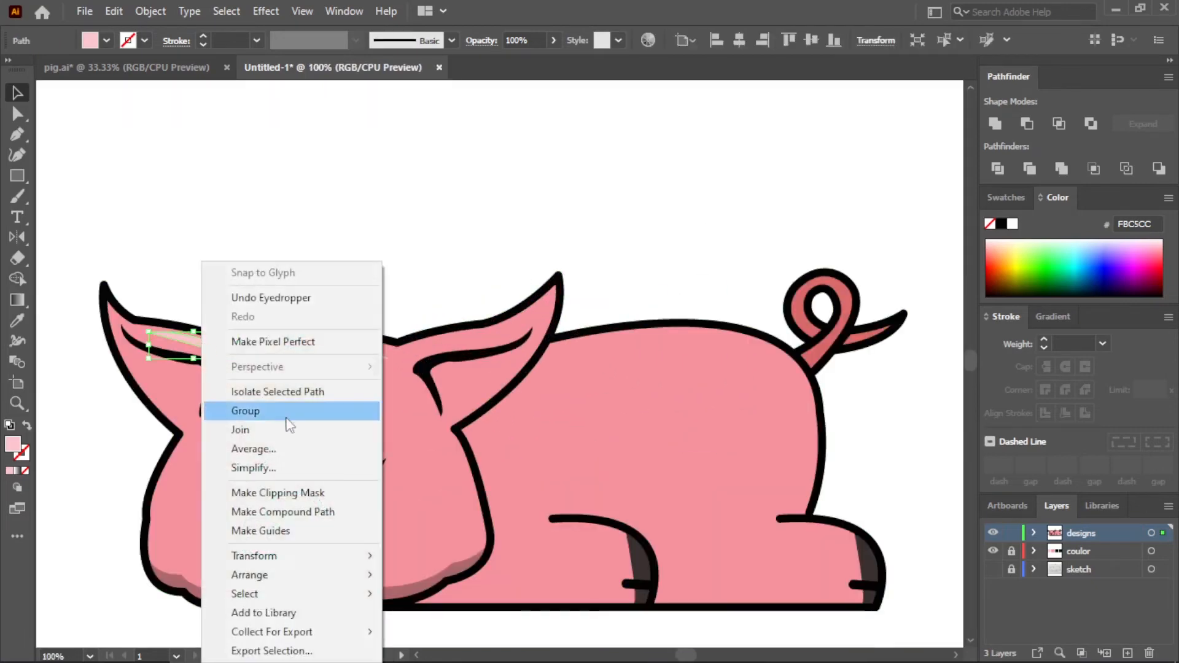
{"action": "left_click", "coordinate": [16, 238]}
{"action": "double_click", "coordinate": [16, 238]}
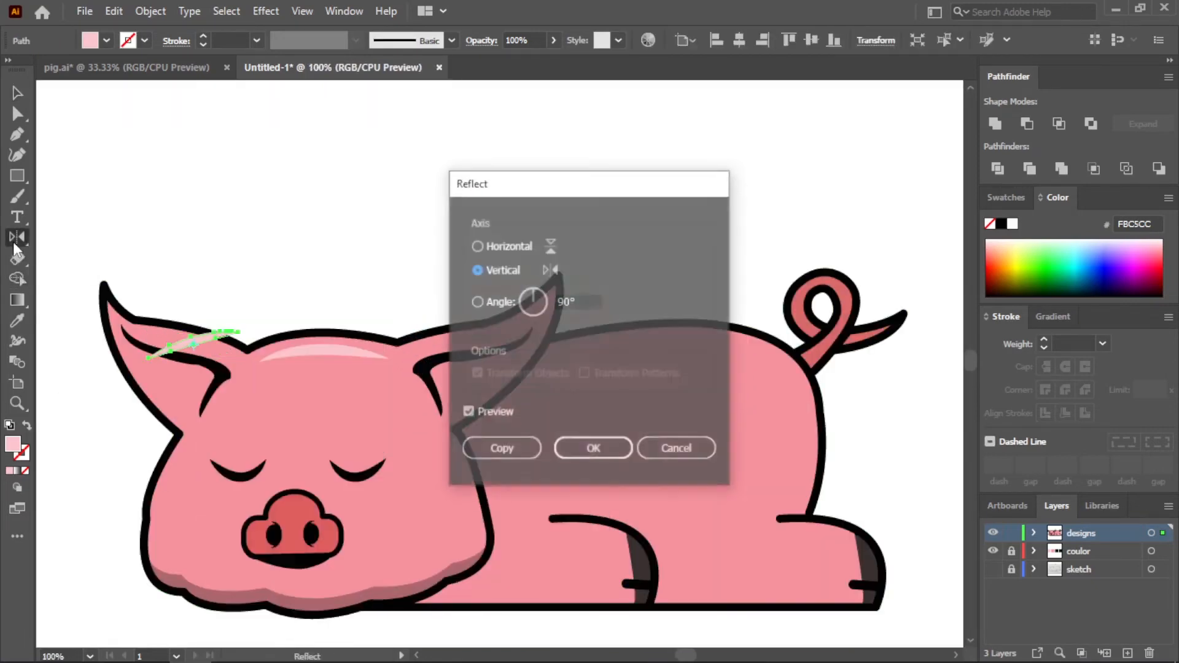
{"action": "key", "text": "Return"}
{"action": "key", "text": "v"}
{"action": "left_click_drag", "start_coordinate": [184, 344], "coordinate": [444, 340]}
{"action": "left_click", "coordinate": [475, 267]}
- Paste two copies of the body's pink fill above the pig and overlap them, slightly enlarging the front one
{"action": "scroll", "coordinate": [529, 374], "scroll_direction": "down", "scroll_amount": 1}
{"action": "scroll", "coordinate": [612, 387], "scroll_direction": "up", "scroll_amount": 1}
{"action": "scroll", "coordinate": [615, 390], "scroll_direction": "down", "scroll_amount": 2}
{"action": "left_click", "coordinate": [615, 390]}
{"action": "key", "text": "ctrl+c"}
{"action": "key", "text": "ctrl+v"}
{"action": "left_click_drag", "start_coordinate": [532, 300], "coordinate": [514, 164]}
{"action": "key", "text": "ctrl+v"}
{"action": "left_click_drag", "start_coordinate": [528, 364], "coordinate": [495, 238]}
{"action": "left_click_drag", "start_coordinate": [581, 310], "coordinate": [608, 325]}
{"action": "left_click_drag", "start_coordinate": [351, 172], "coordinate": [341, 166]}
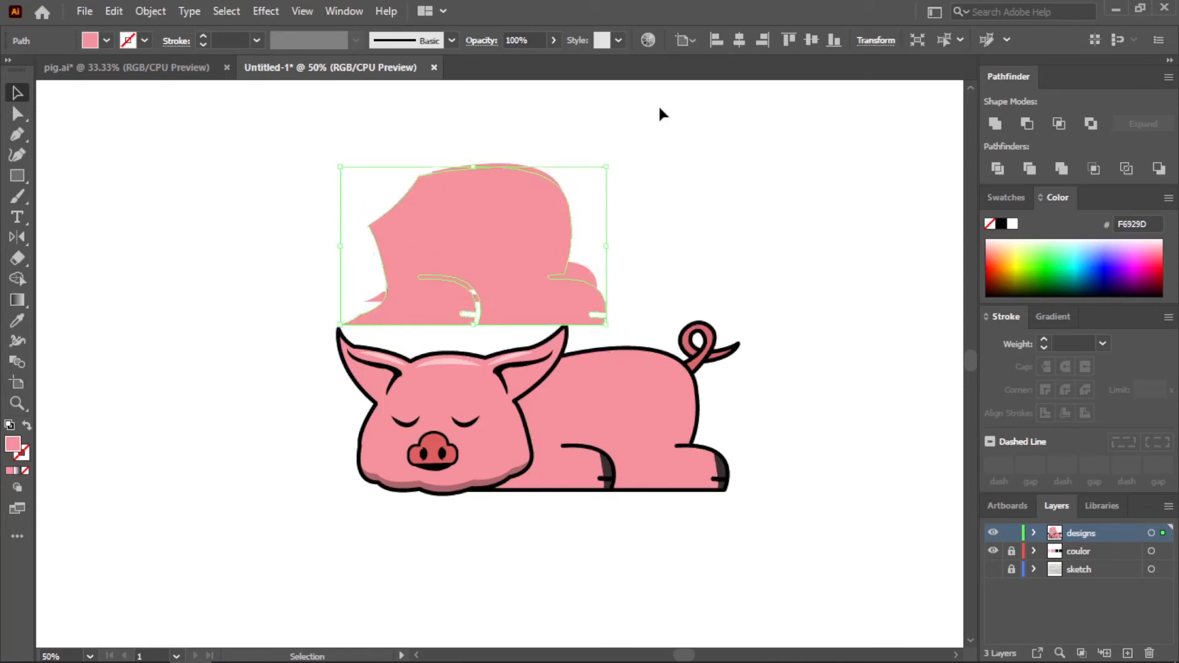
- Subtract the front body copy from the one behind it with Minus Front
{"action": "left_click", "coordinate": [528, 174], "text": "shift"}
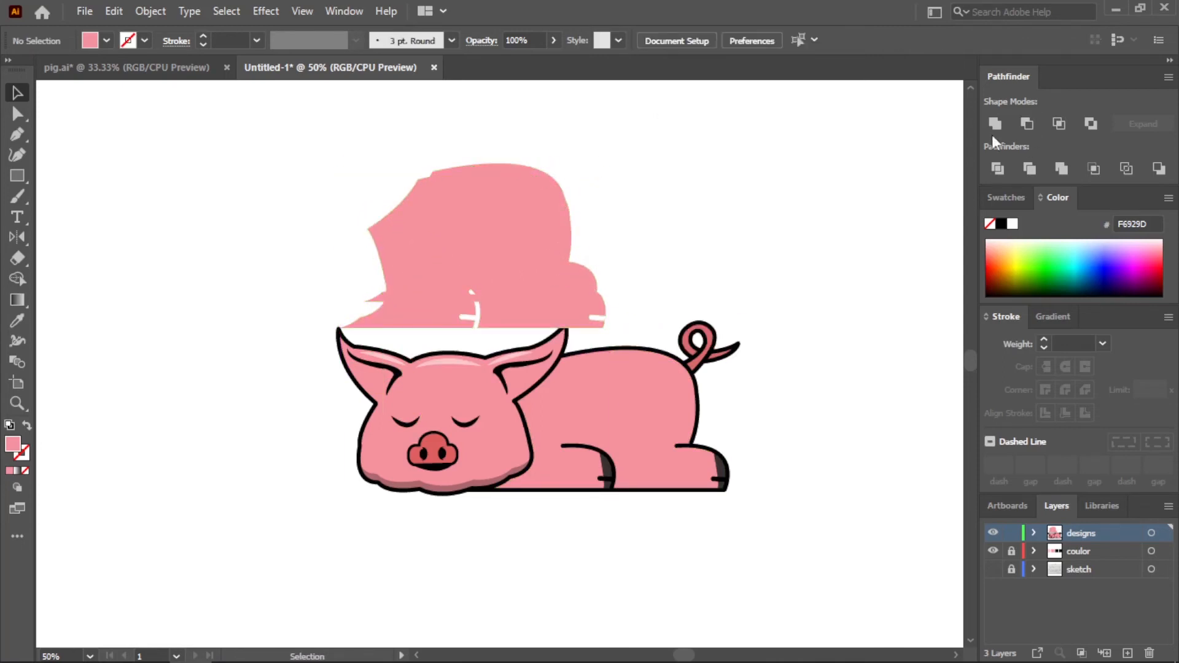
{"action": "key", "text": "ctrl+a"}
{"action": "left_click", "coordinate": [1027, 124]}
{"action": "left_click", "coordinate": [378, 148]}
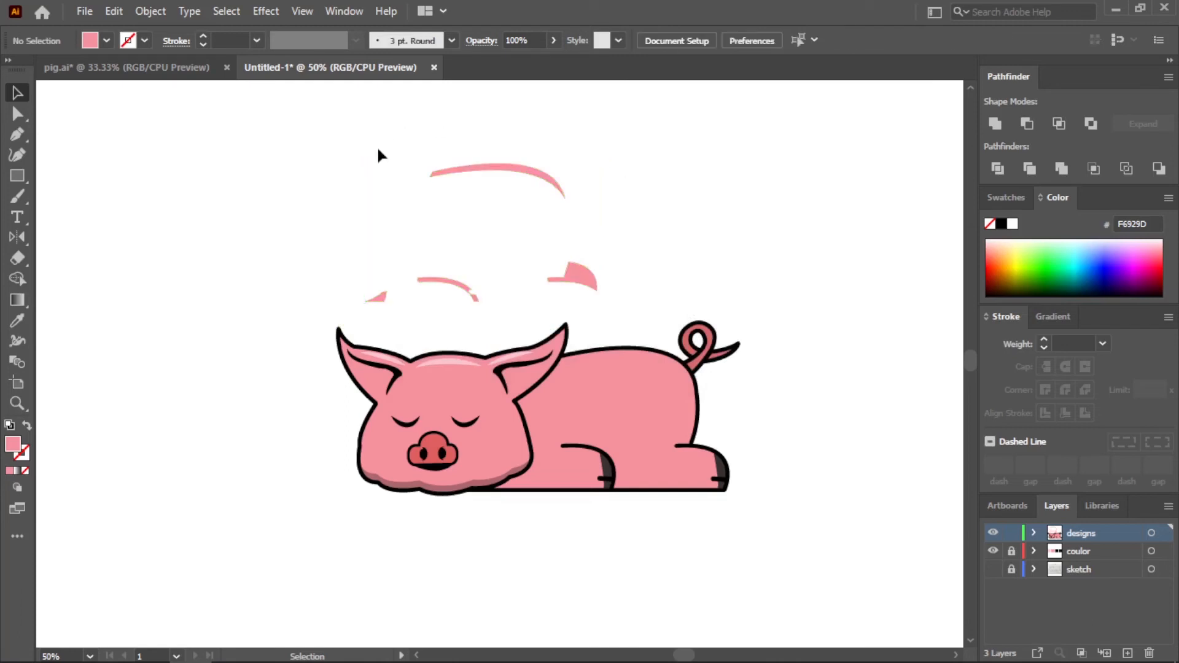
- Ungroup the cut body pieces and delete the leftover pieces around the legs
{"action": "left_click_drag", "start_coordinate": [378, 149], "coordinate": [624, 290]}
{"action": "right_click", "coordinate": [584, 270]}
{"action": "left_click", "coordinate": [669, 414]}
{"action": "left_click", "coordinate": [648, 270]}
{"action": "left_click", "coordinate": [585, 270]}
{"action": "key", "text": "Delete"}
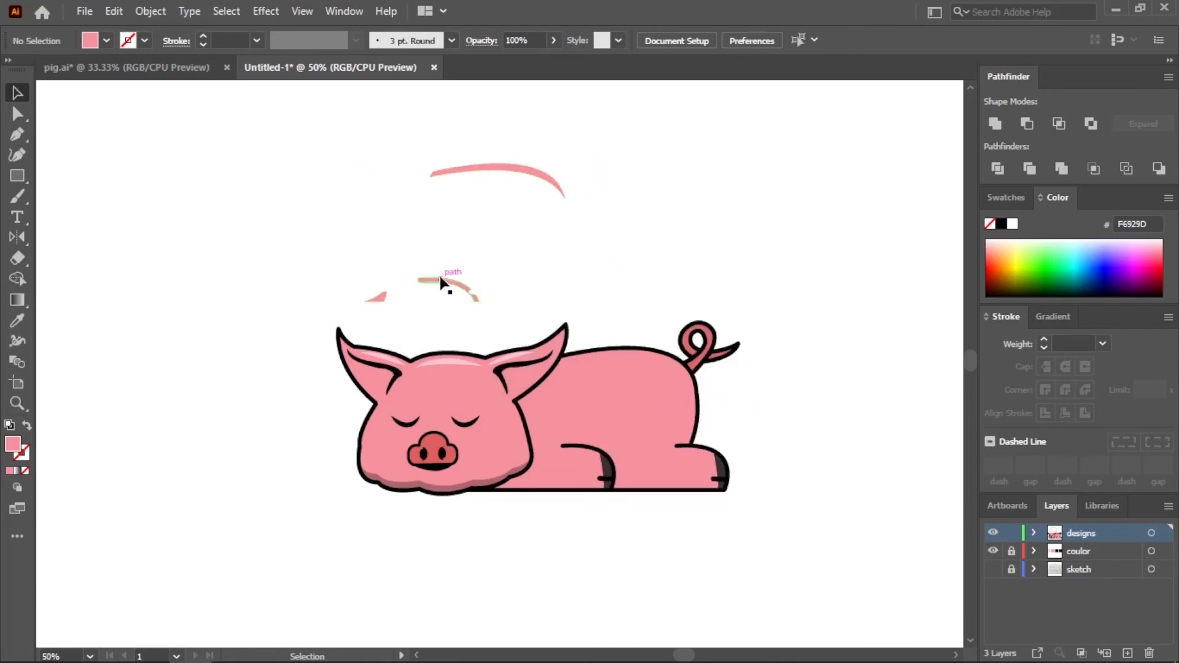
{"action": "left_click", "coordinate": [448, 284]}
{"action": "key", "text": "Delete"}
- Move the curved strip onto the pig's back and fill it with light pink FBC5CC
{"action": "left_click_drag", "start_coordinate": [484, 175], "coordinate": [624, 359]}
{"action": "key", "text": "ctrl+equal"}
{"action": "key", "text": "ctrl+equal"}
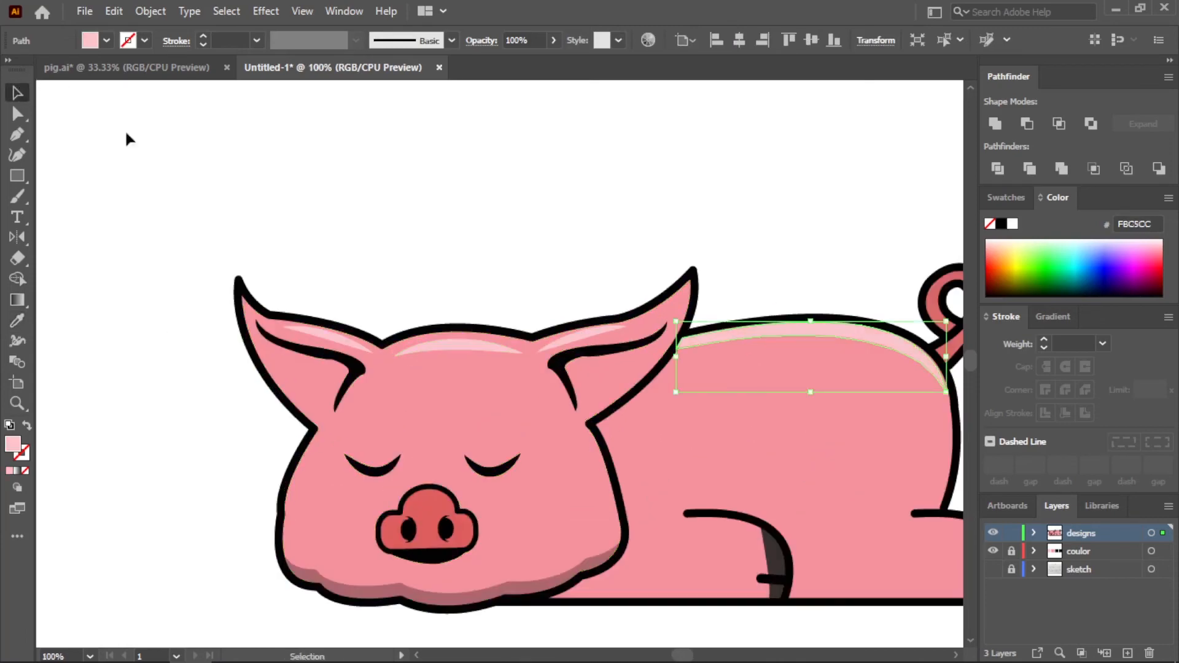
{"action": "left_click", "coordinate": [126, 134]}
- Fine-tune the back highlight's position so it sits against the inside of the back's outline
{"action": "scroll", "coordinate": [626, 416], "scroll_direction": "down", "scroll_amount": 2}
{"action": "scroll", "coordinate": [822, 381], "scroll_direction": "up", "scroll_amount": 5}
{"action": "left_click_drag", "start_coordinate": [542, 391], "coordinate": [547, 396]}
{"action": "left_click", "coordinate": [491, 276]}
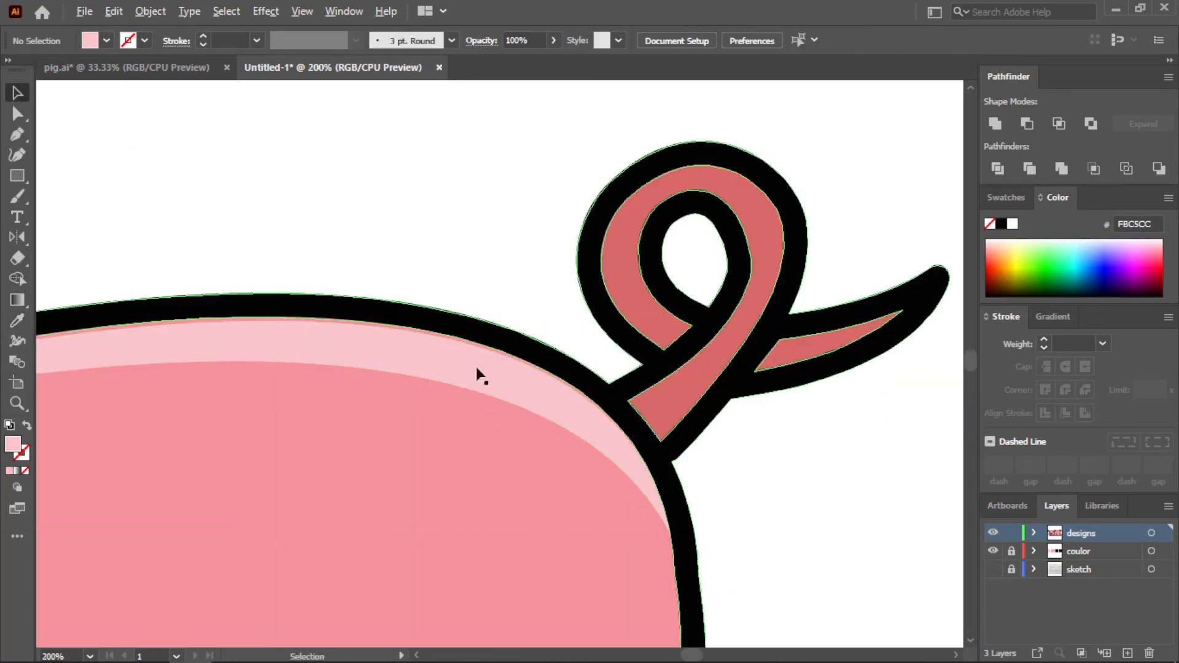
{"action": "left_click_drag", "start_coordinate": [385, 348], "coordinate": [381, 347]}
{"action": "left_click", "coordinate": [790, 435]}
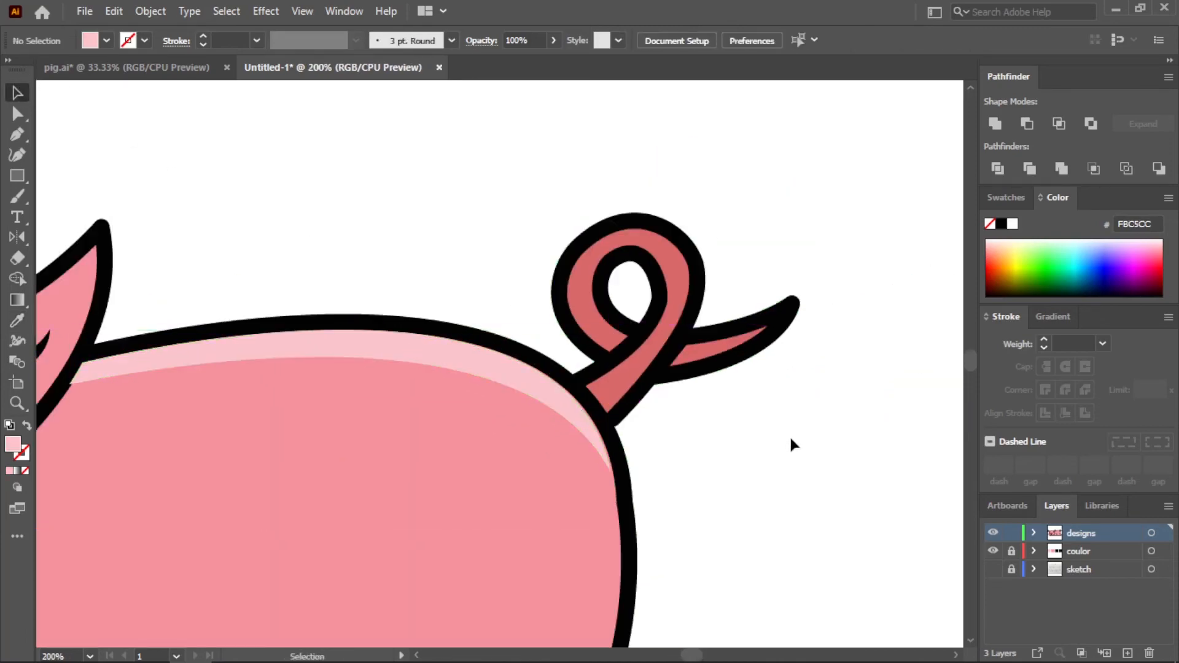
- Draw a closed shape with the Pen tool behind the chin and along the body's lower edge to the front hoof
{"action": "scroll", "coordinate": [781, 431], "scroll_direction": "down", "scroll_amount": 6}
{"action": "scroll", "coordinate": [726, 532], "scroll_direction": "up", "scroll_amount": 3}
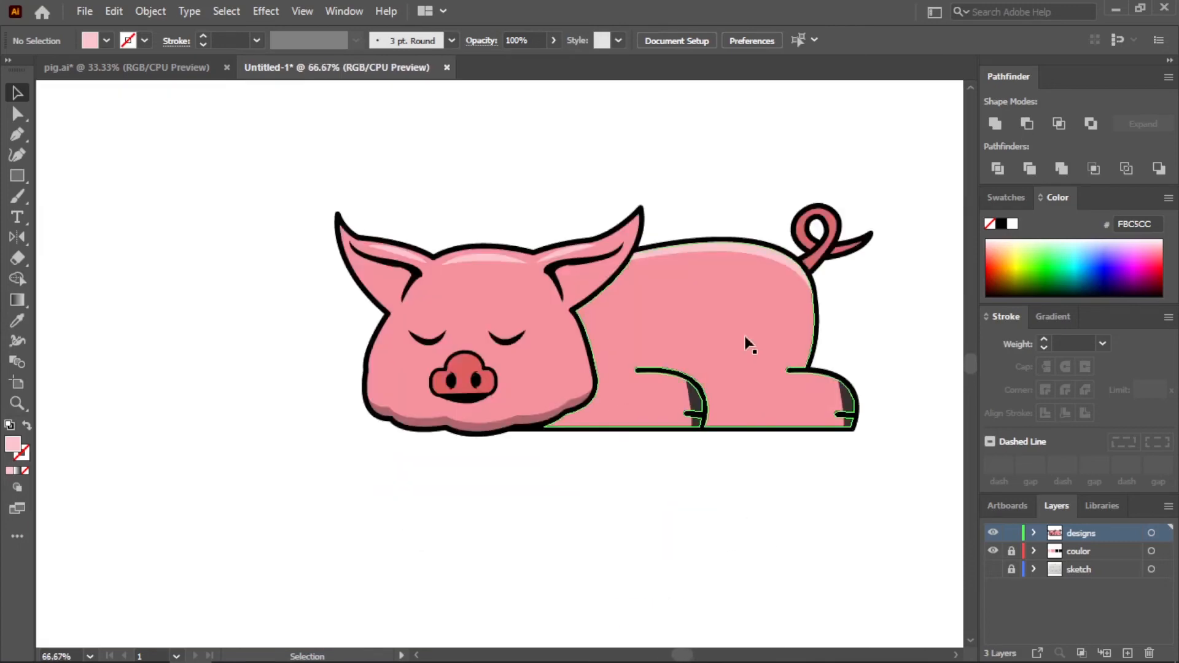
{"action": "key", "text": "a"}
{"action": "key", "text": "p"}
{"action": "scroll", "coordinate": [596, 419], "scroll_direction": "up", "scroll_amount": 1}
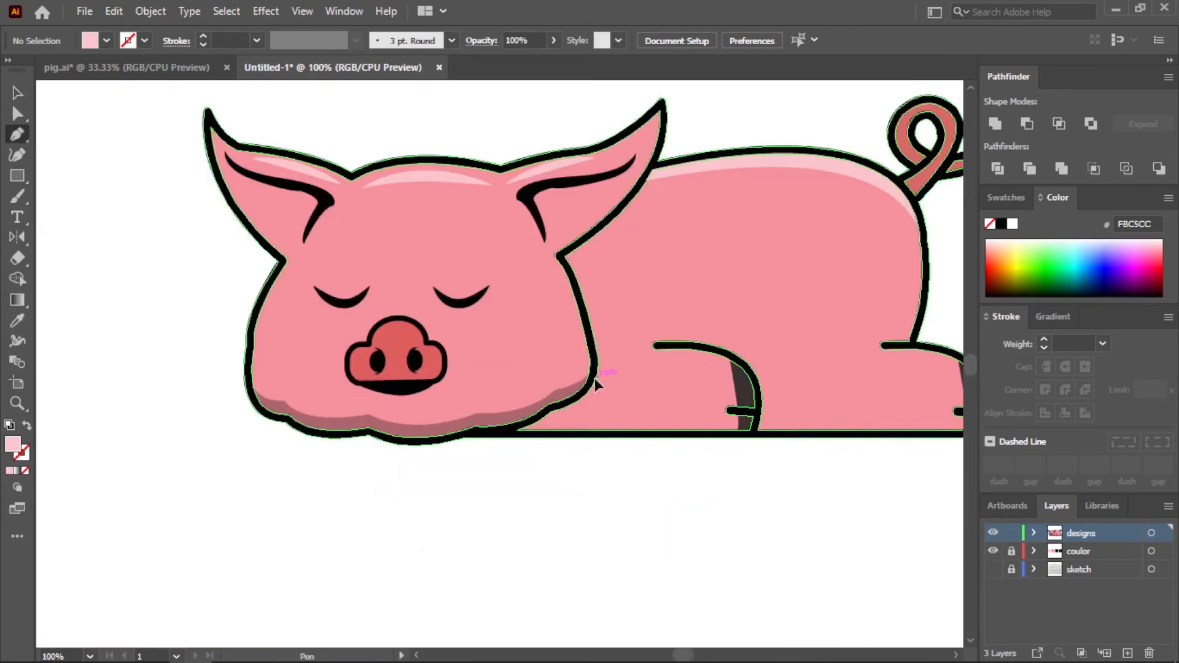
{"action": "left_click_drag", "start_coordinate": [595, 380], "coordinate": [555, 423]}
{"action": "scroll", "coordinate": [589, 428], "scroll_direction": "up", "scroll_amount": 1}
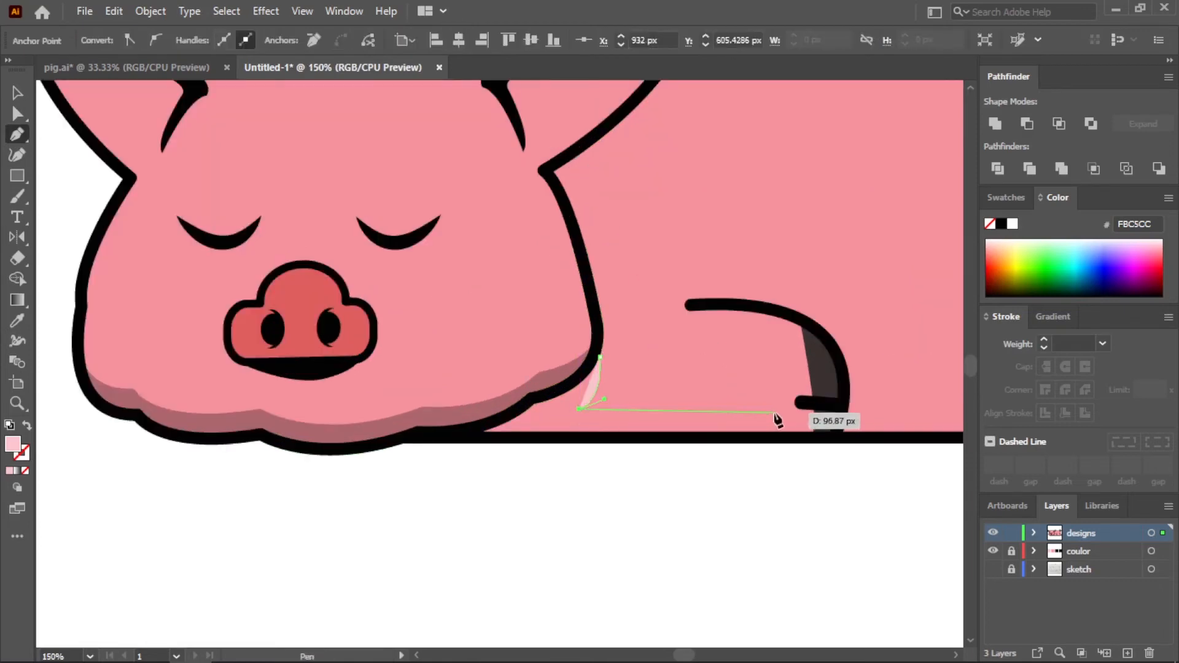
{"action": "left_click", "coordinate": [800, 408]}
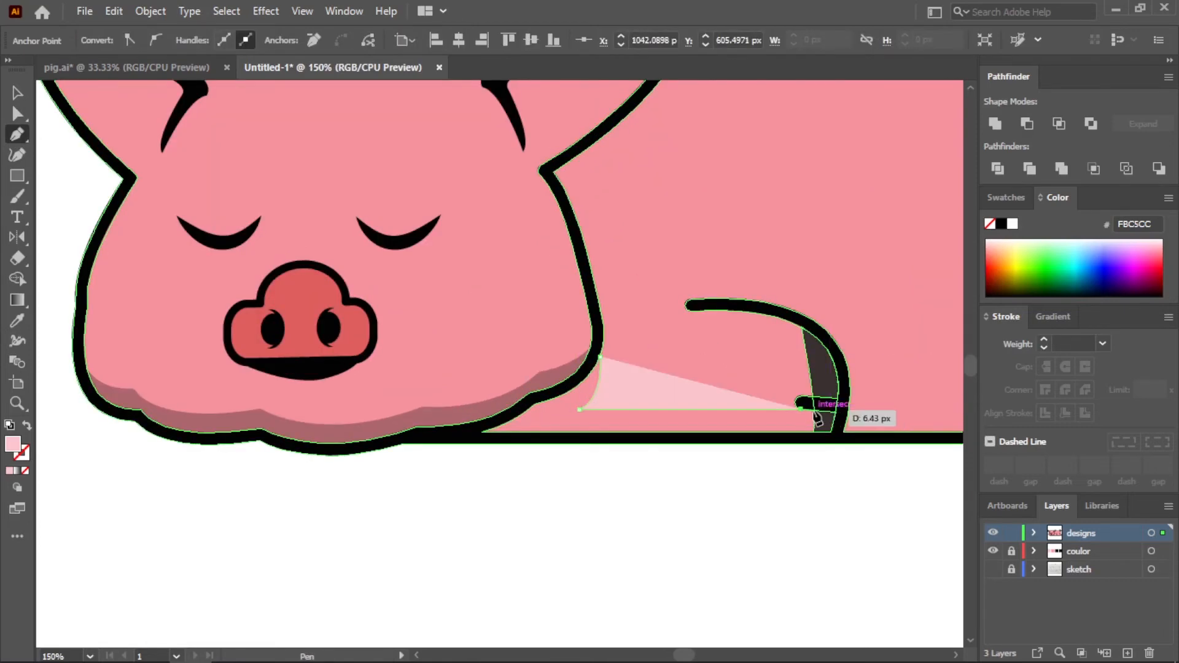
{"action": "left_click", "coordinate": [815, 418]}
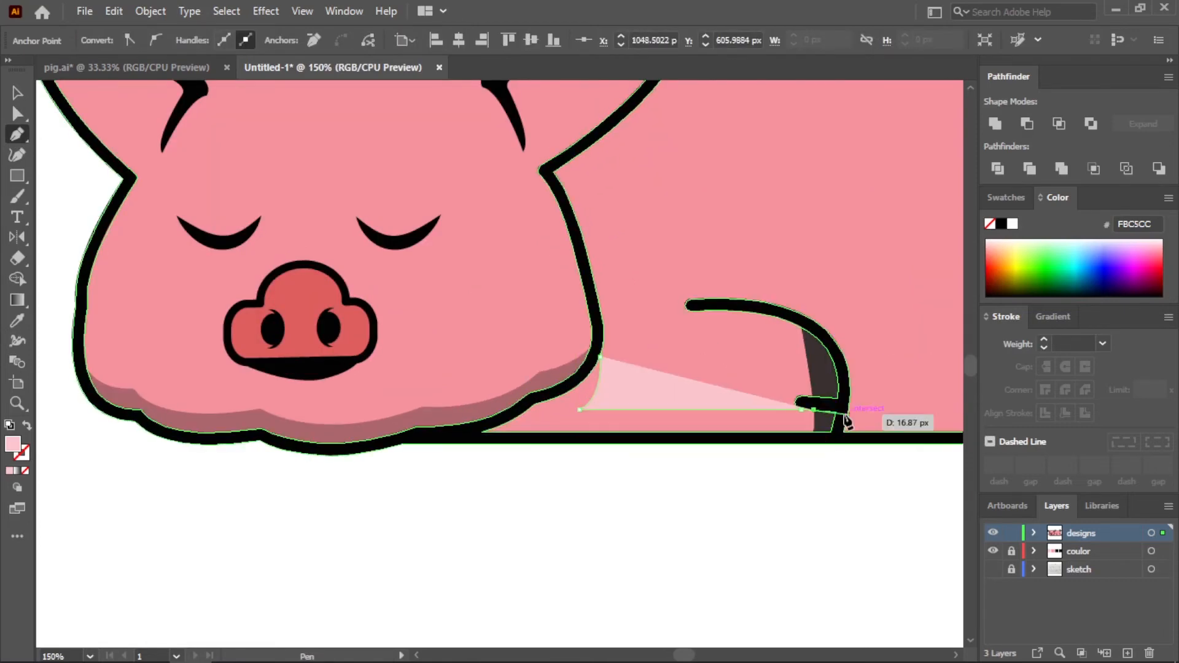
{"action": "key", "text": "ctrl+z"}
{"action": "left_click", "coordinate": [814, 431]}
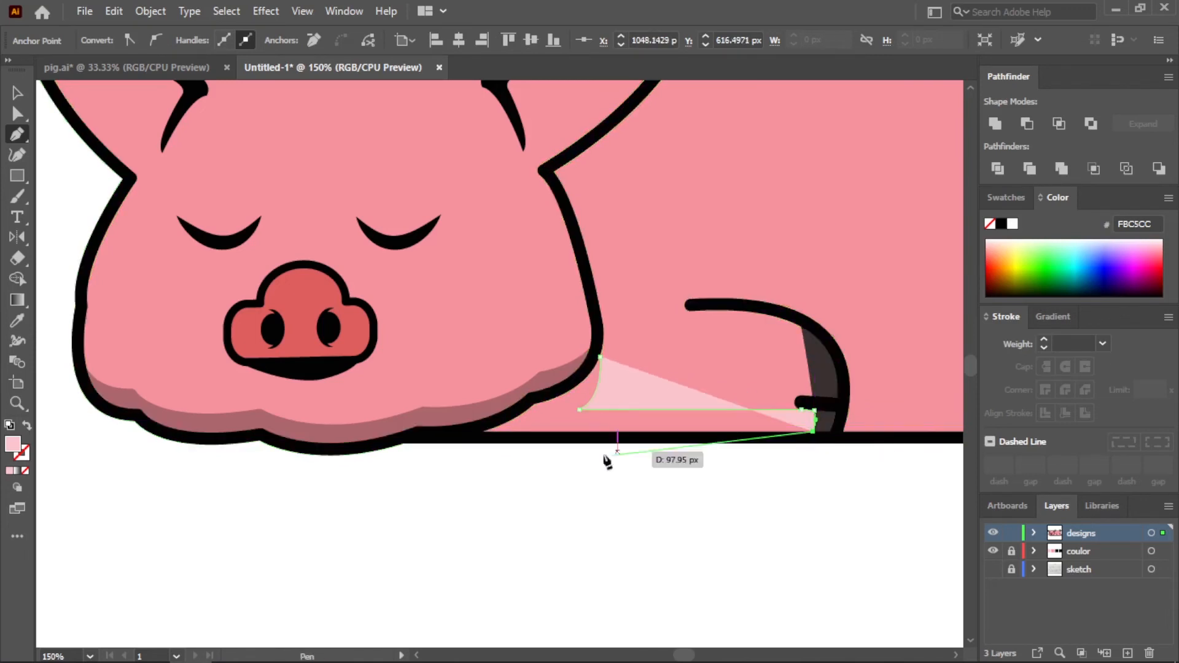
{"action": "left_click", "coordinate": [481, 431]}
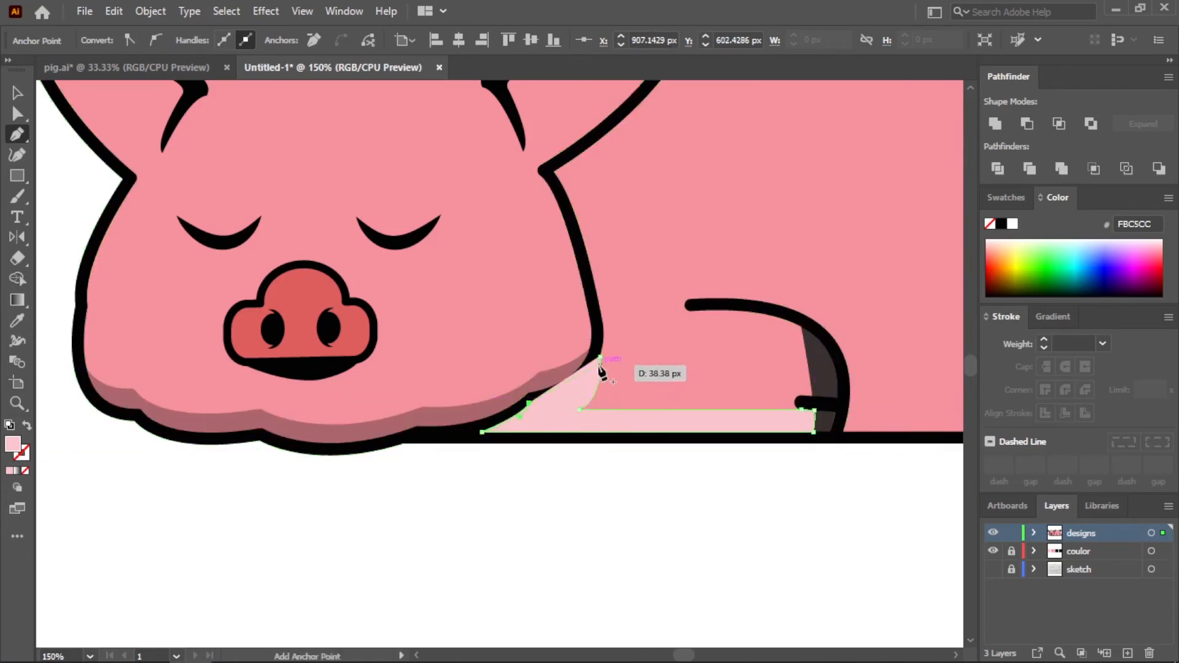
- Apply the chin shadow's black fill and 30% opacity to the new shape behind the chin
{"action": "scroll", "coordinate": [614, 405], "scroll_direction": "down", "scroll_amount": 3}
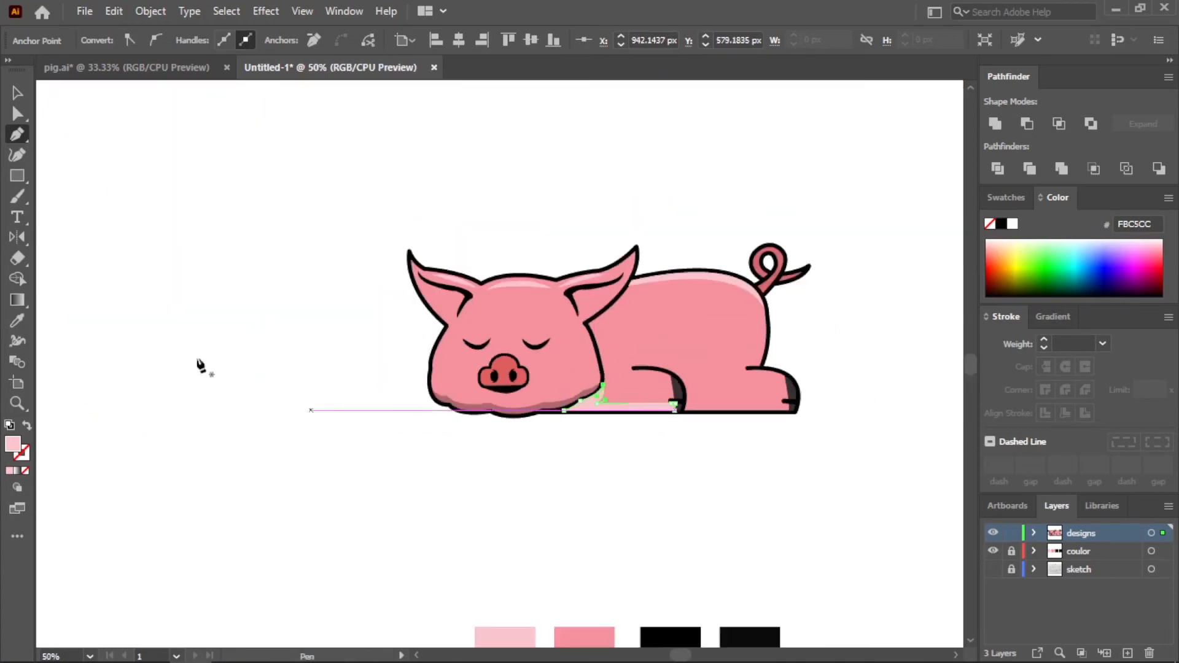
{"action": "left_click", "coordinate": [513, 412]}
{"action": "left_click", "coordinate": [18, 93]}
{"action": "left_click", "coordinate": [796, 430]}
- Draw a closed black shape with the Pen tool along the body's lower edge from the front hoof to the rear hoof
{"action": "scroll", "coordinate": [792, 429], "scroll_direction": "up", "scroll_amount": 3}
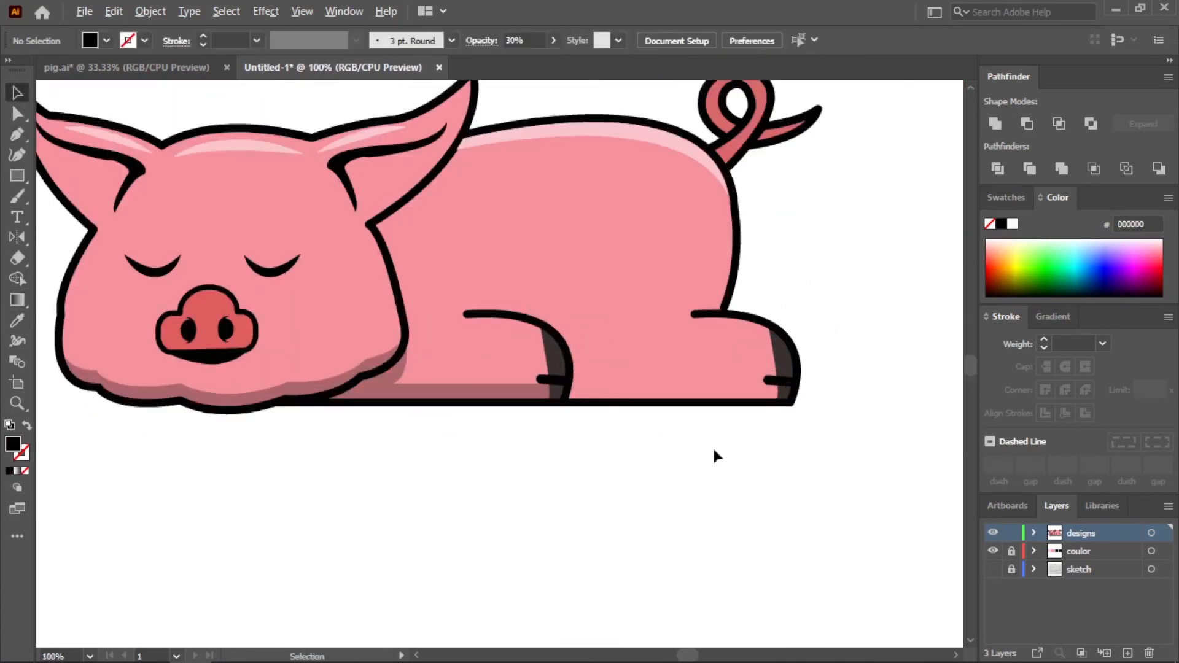
{"action": "scroll", "coordinate": [507, 434], "scroll_direction": "down", "scroll_amount": 1}
{"action": "left_click", "coordinate": [17, 134]}
{"action": "left_click", "coordinate": [498, 340]}
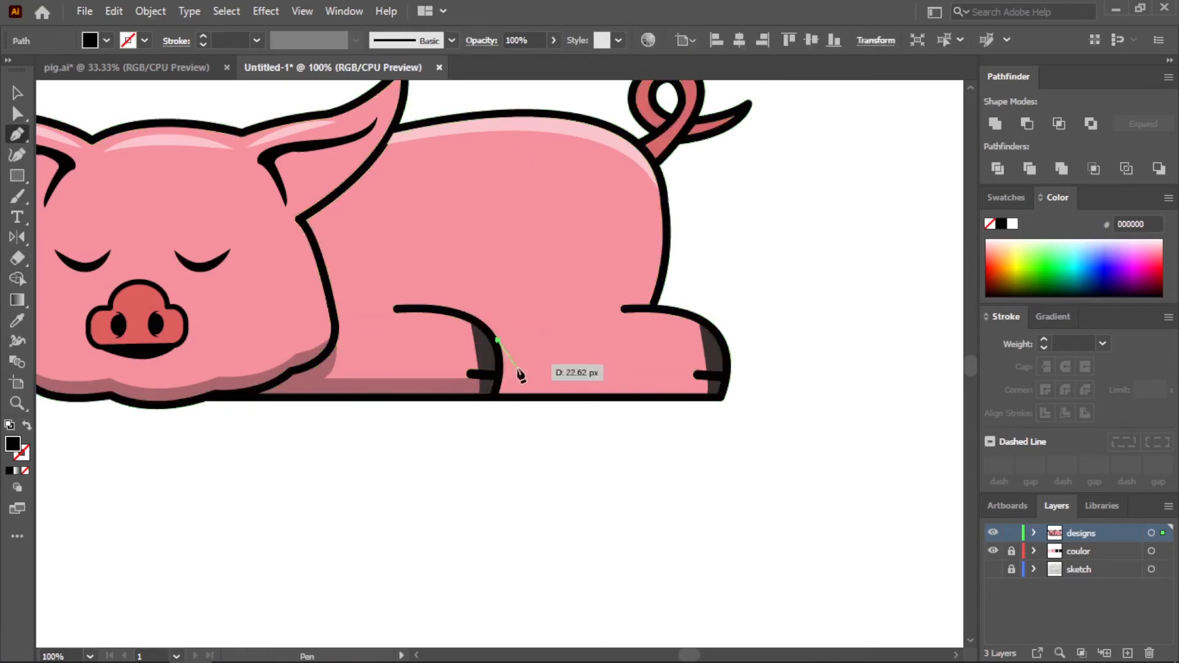
{"action": "left_click_drag", "start_coordinate": [500, 393], "coordinate": [489, 406]}
{"action": "left_click", "coordinate": [499, 393]}
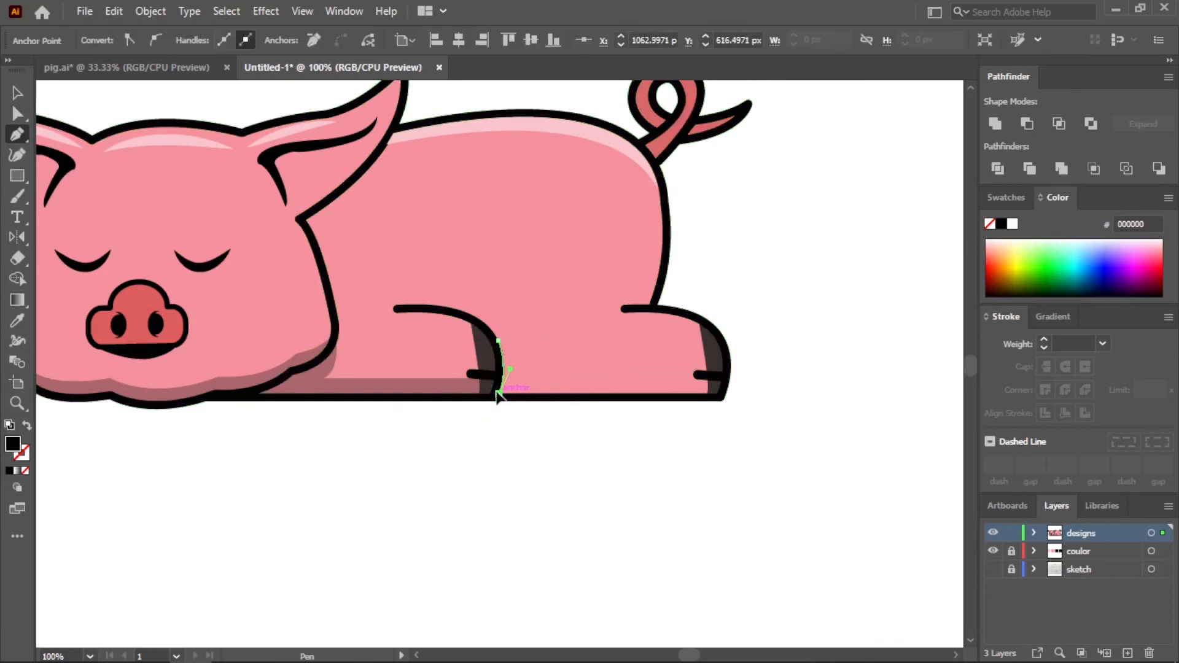
{"action": "left_click", "coordinate": [722, 383]}
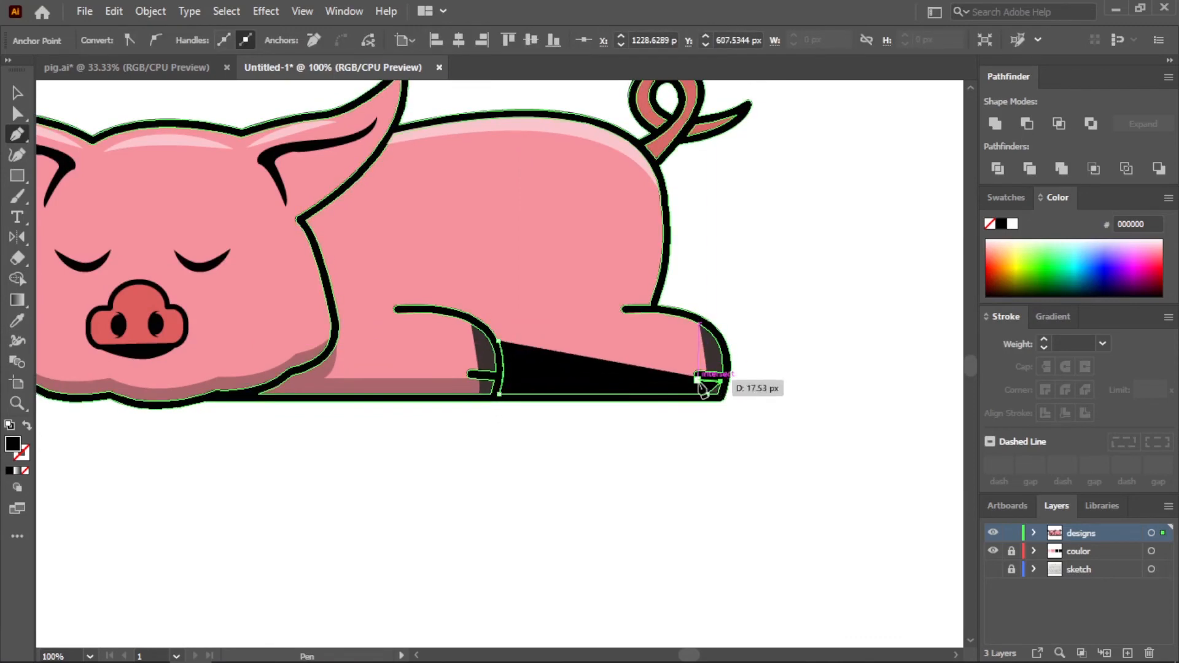
{"action": "left_click", "coordinate": [522, 380]}
{"action": "left_click_drag", "start_coordinate": [498, 337], "coordinate": [482, 332]}
{"action": "key", "text": "ctrl+z"}
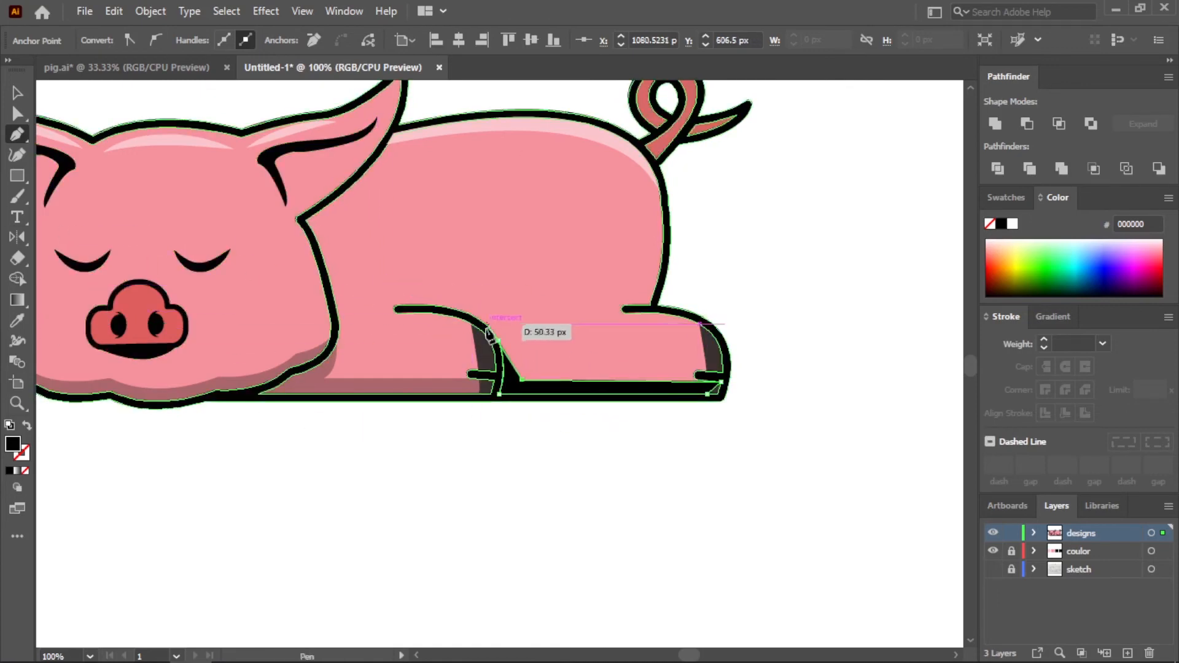
{"action": "left_click_drag", "start_coordinate": [498, 340], "coordinate": [486, 335]}
- Match the shape between the hooves to the neighbouring shadow's black fill at 30% opacity
{"action": "left_click", "coordinate": [18, 320]}
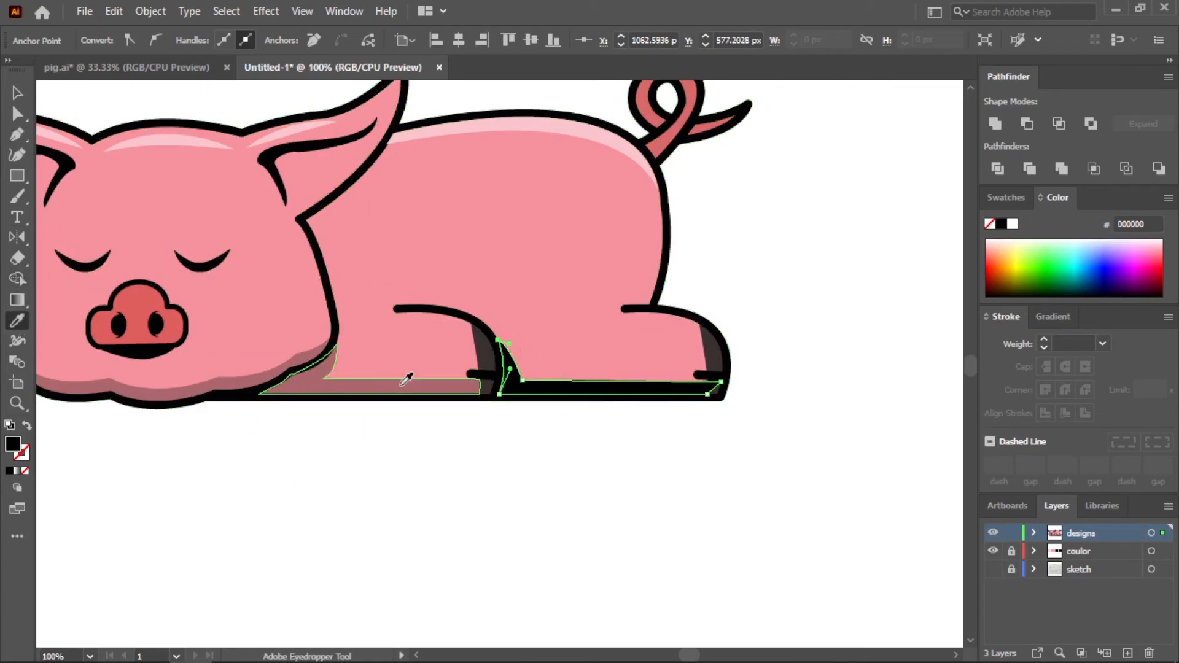
{"action": "left_click", "coordinate": [403, 385]}
{"action": "left_click", "coordinate": [17, 93]}
{"action": "left_click", "coordinate": [484, 511]}
- Move the lower corner anchor of the shadow between the hooves out to the rear hoof's outer edge
{"action": "scroll", "coordinate": [547, 514], "scroll_direction": "down", "scroll_amount": 2}
{"action": "scroll", "coordinate": [610, 510], "scroll_direction": "up", "scroll_amount": 3}
{"action": "left_click", "coordinate": [627, 347]}
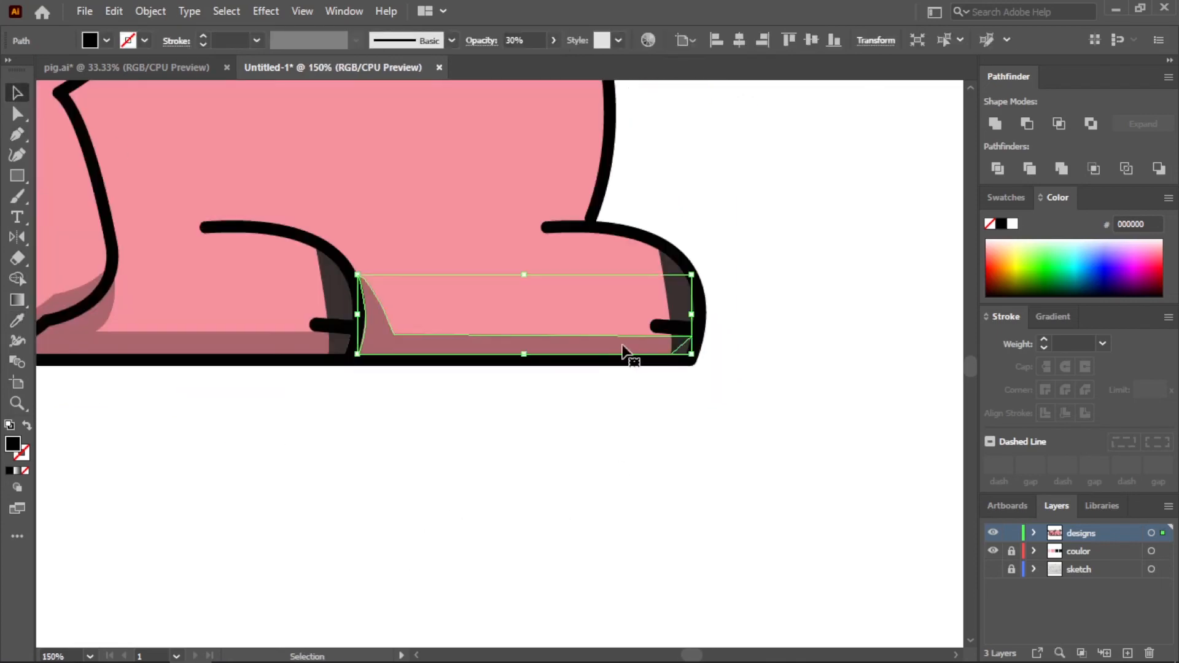
{"action": "key", "text": "a"}
{"action": "left_click", "coordinate": [670, 355]}
{"action": "left_click_drag", "start_coordinate": [670, 355], "coordinate": [690, 357]}
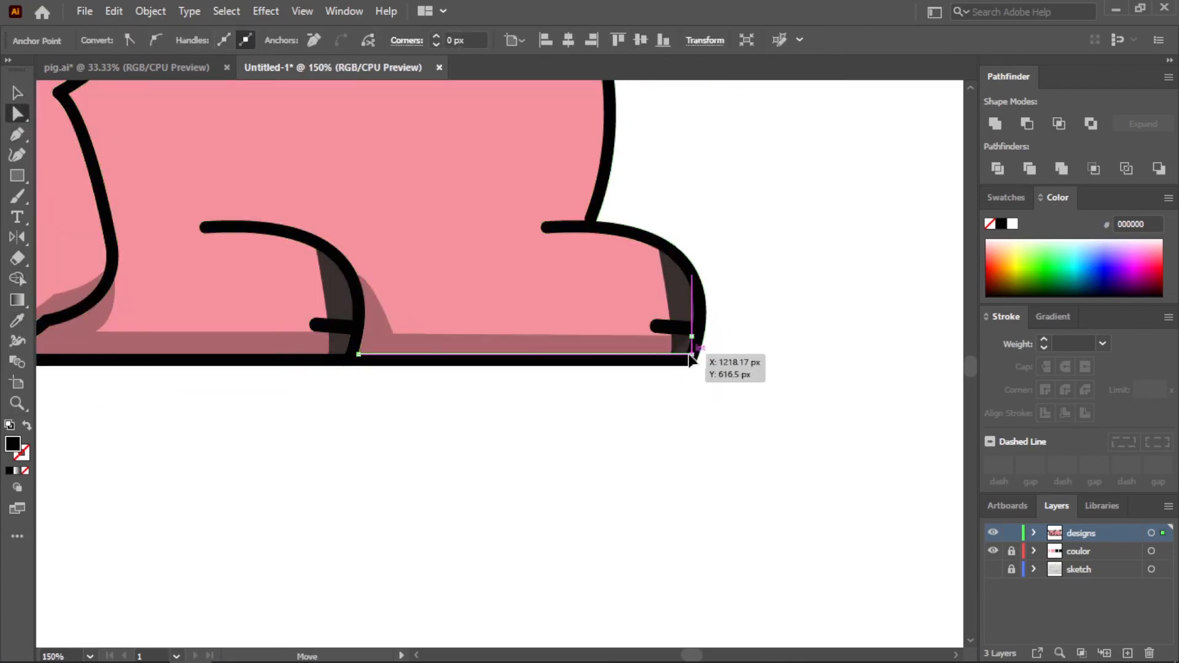
{"action": "left_click", "coordinate": [785, 368]}
- Hide the coulor layer that holds the palette swatches
{"action": "scroll", "coordinate": [786, 372], "scroll_direction": "down", "scroll_amount": 4}
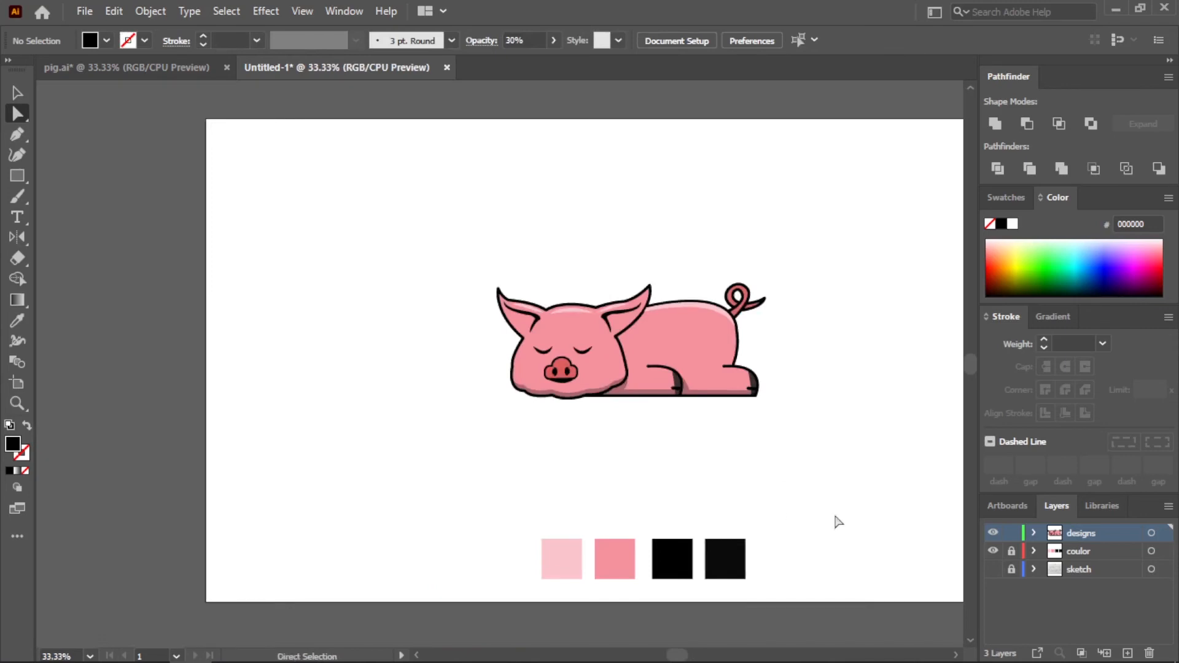
{"action": "left_click", "coordinate": [993, 550]}
{"action": "left_click_drag", "start_coordinate": [868, 467], "coordinate": [719, 461]}
- Recolour the tail loop's fill with the body's pink F6929D
{"action": "scroll", "coordinate": [719, 461], "scroll_direction": "up", "scroll_amount": 3}
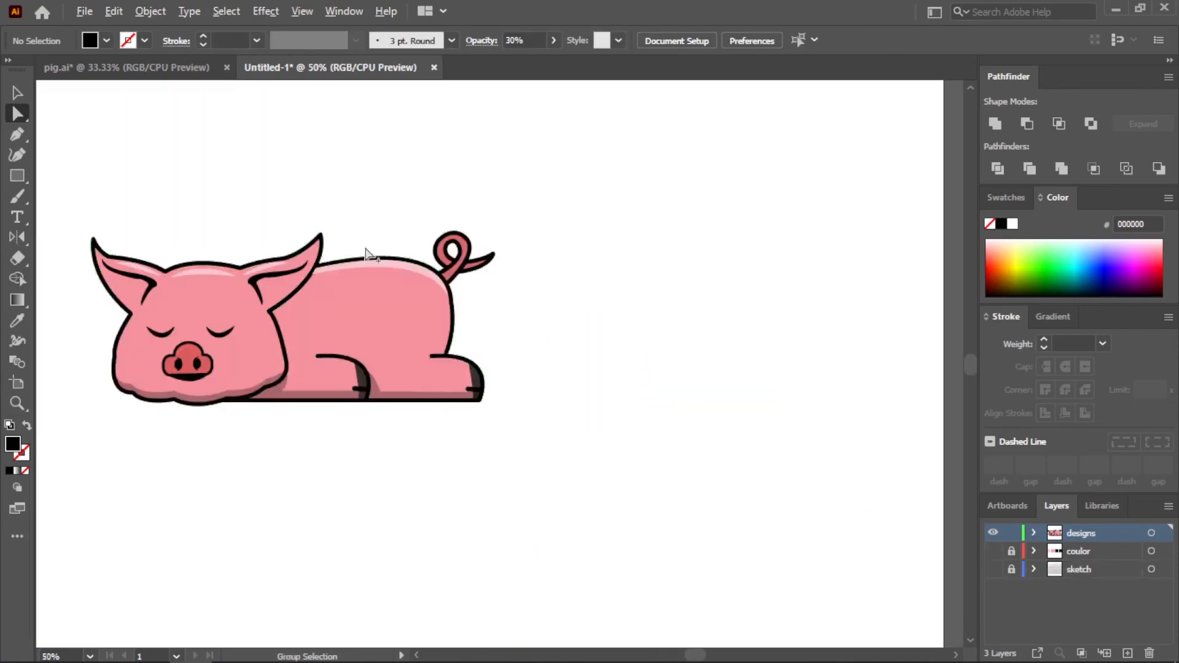
{"action": "left_click", "coordinate": [505, 270]}
{"action": "left_click", "coordinate": [559, 225]}
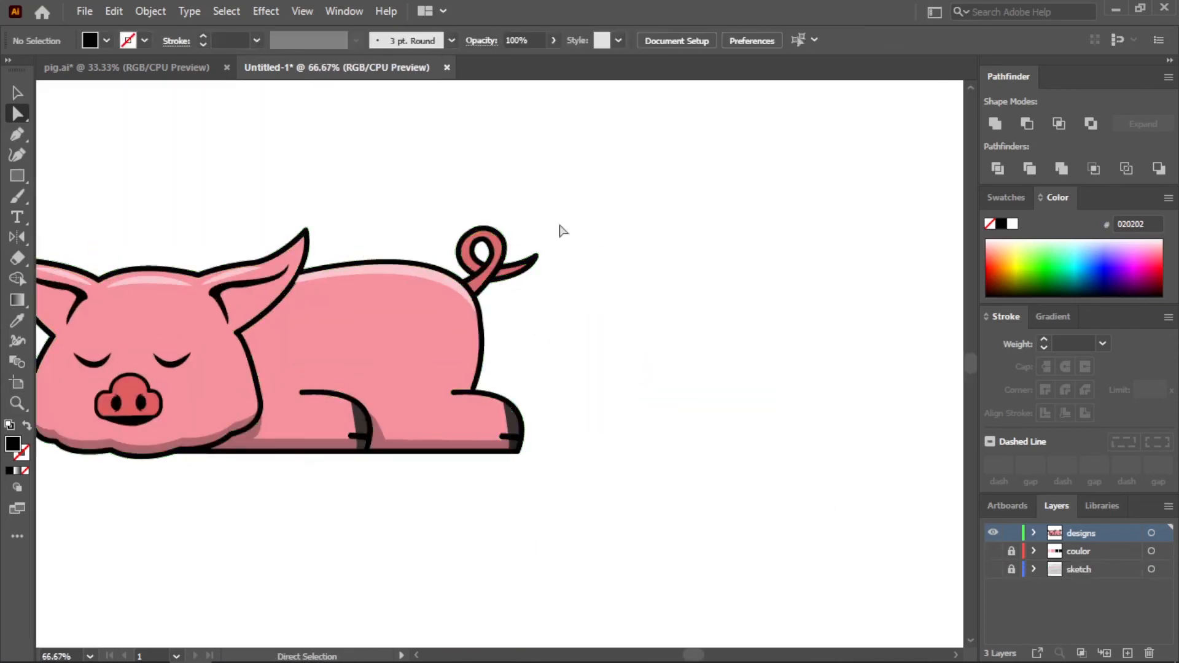
{"action": "scroll", "coordinate": [494, 240], "scroll_direction": "up", "scroll_amount": 2}
{"action": "left_click", "coordinate": [495, 244]}
{"action": "right_click", "coordinate": [494, 244]}
{"action": "left_click", "coordinate": [17, 321]}
{"action": "left_click", "coordinate": [49, 289]}
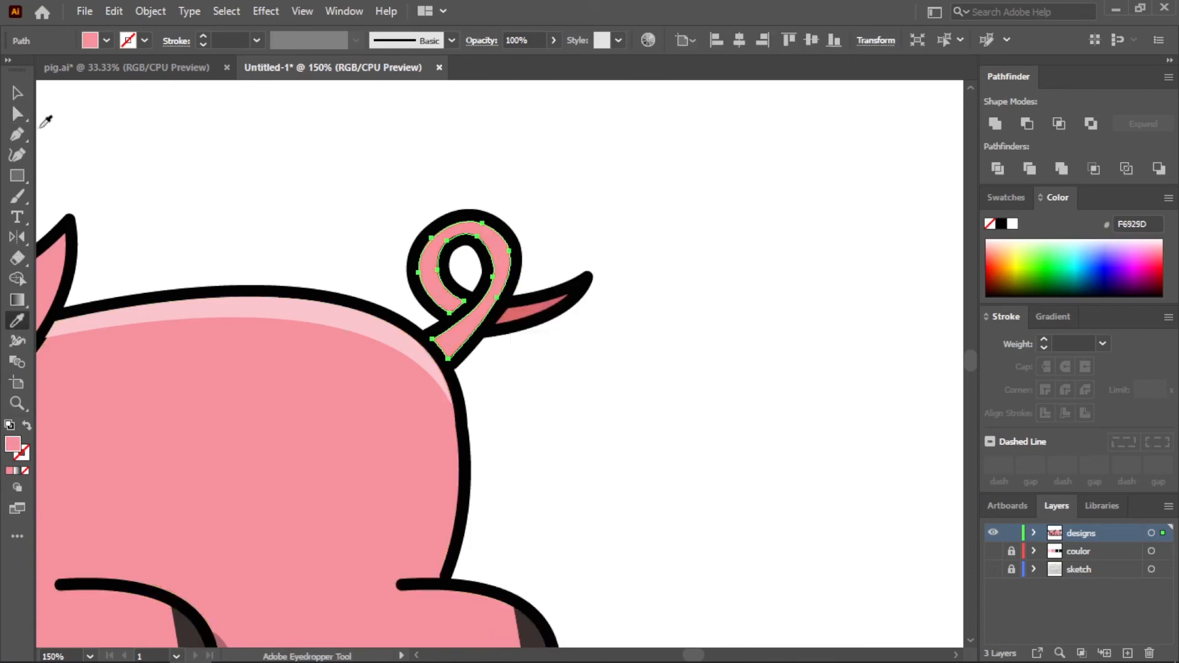
{"action": "left_click", "coordinate": [176, 147]}
{"action": "left_click", "coordinate": [434, 312]}
{"action": "left_click", "coordinate": [528, 342]}
{"action": "left_click", "coordinate": [528, 314]}
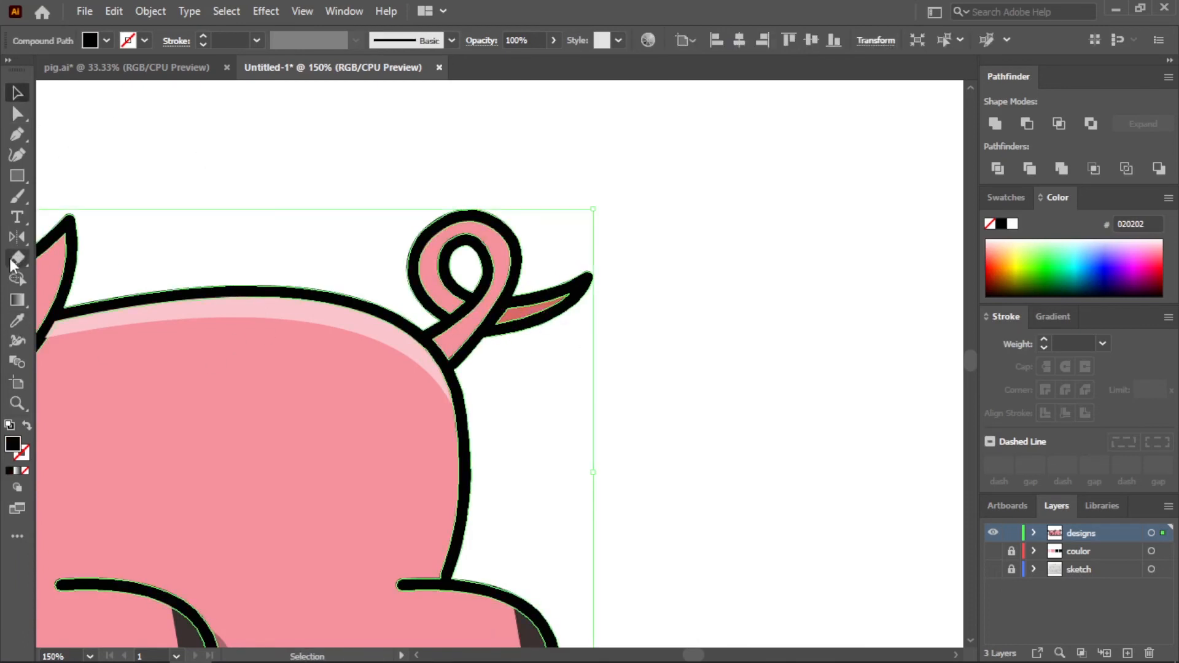
{"action": "left_click", "coordinate": [17, 320]}
{"action": "left_click", "coordinate": [312, 390]}
{"action": "key", "text": "ctrl+z"}
{"action": "left_click", "coordinate": [17, 93]}
{"action": "left_click", "coordinate": [256, 188]}
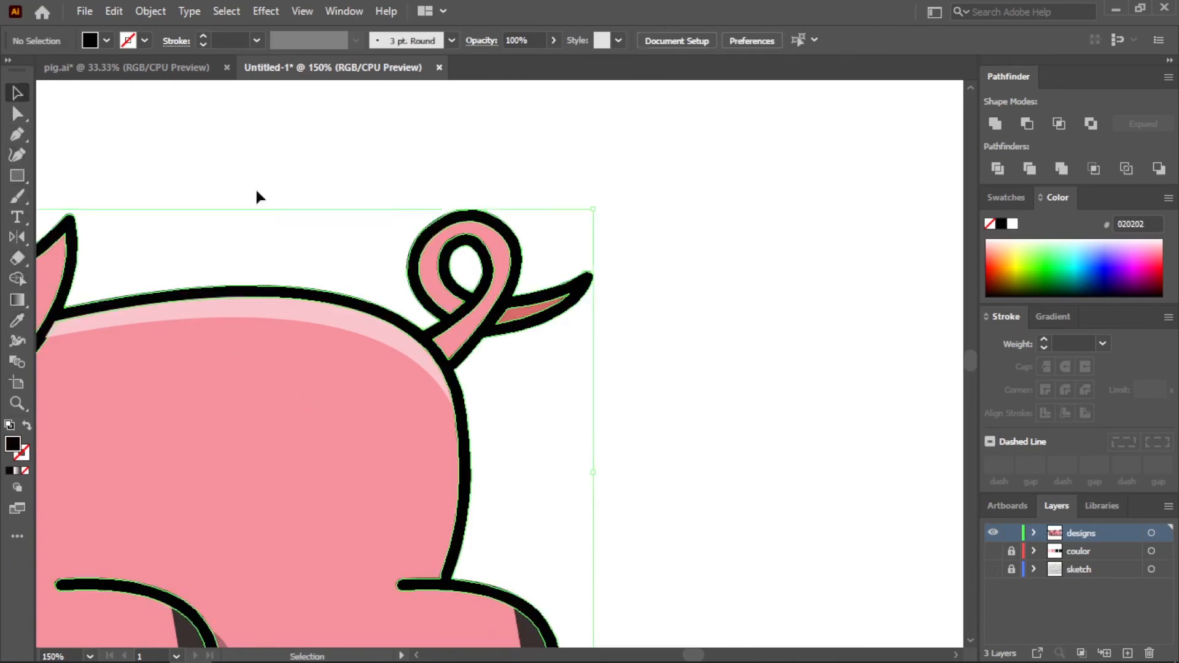
- Recolour the tail tip's fill with the body's pink F6929D
{"action": "scroll", "coordinate": [424, 253], "scroll_direction": "up", "scroll_amount": 2}
{"action": "left_click", "coordinate": [422, 252]}
{"action": "left_click", "coordinate": [18, 320]}
{"action": "left_click", "coordinate": [119, 388]}
{"action": "left_click", "coordinate": [17, 93]}
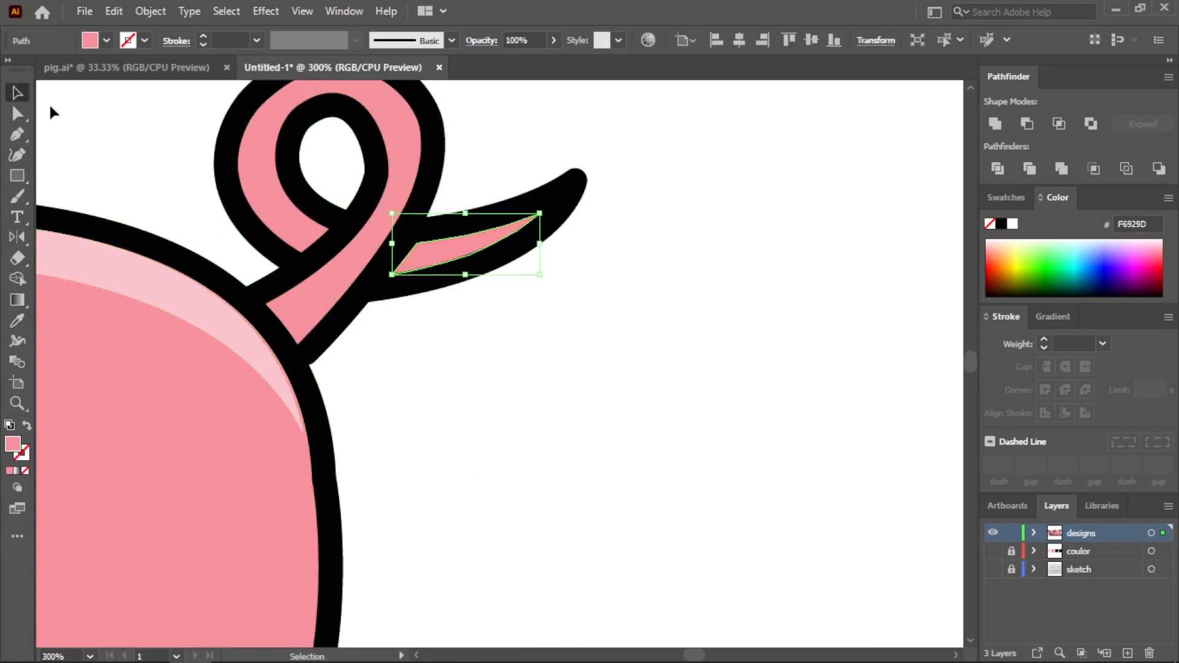
{"action": "left_click", "coordinate": [762, 264]}
- Make two copies of the tail loop shape beside the pig, one slightly lower, and subtract the front copy from the back one
{"action": "scroll", "coordinate": [766, 267], "scroll_direction": "down", "scroll_amount": 1}
{"action": "left_click", "coordinate": [495, 286]}
{"action": "key", "text": "ctrl+c"}
{"action": "key", "text": "ctrl+v"}
{"action": "left_click_drag", "start_coordinate": [555, 351], "coordinate": [732, 376]}
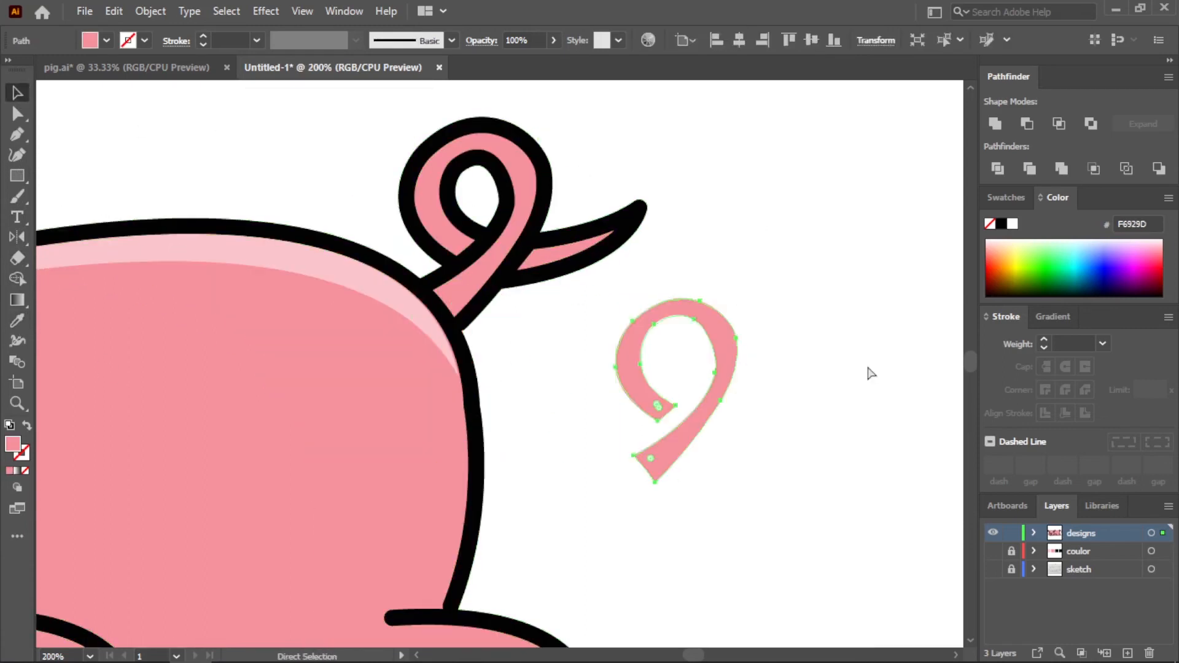
{"action": "key", "text": "ctrl+v"}
{"action": "left_click_drag", "start_coordinate": [707, 336], "coordinate": [712, 326]}
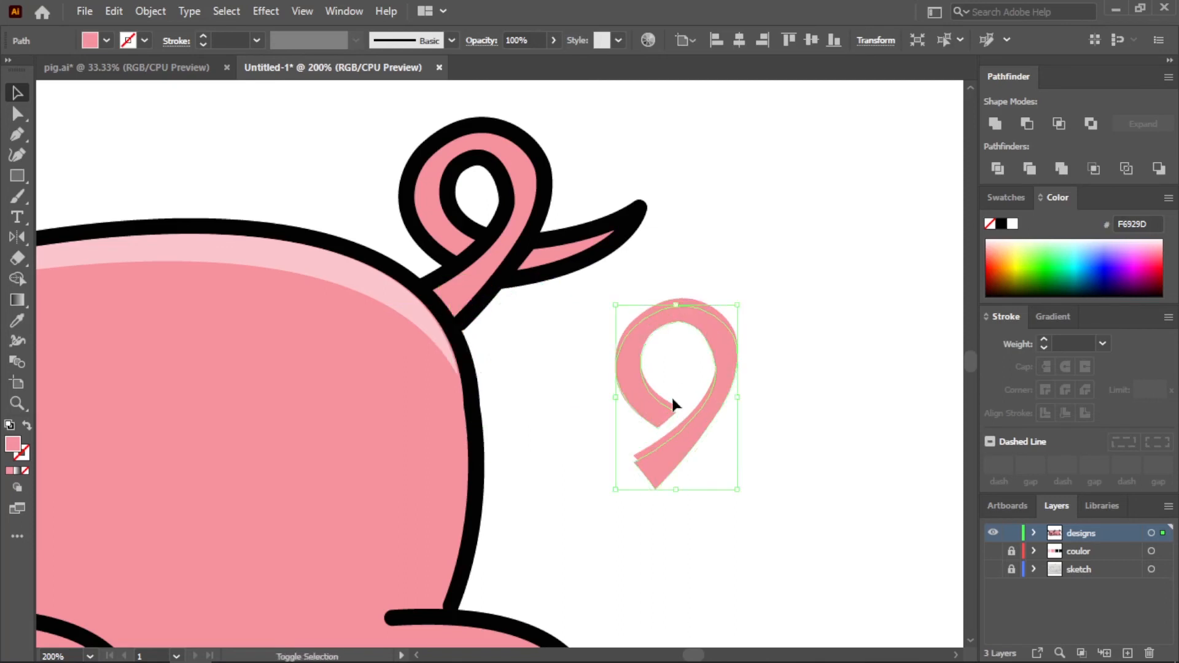
{"action": "left_click", "coordinate": [667, 400], "text": "shift"}
{"action": "left_click", "coordinate": [1027, 124]}
{"action": "left_click", "coordinate": [885, 245]}
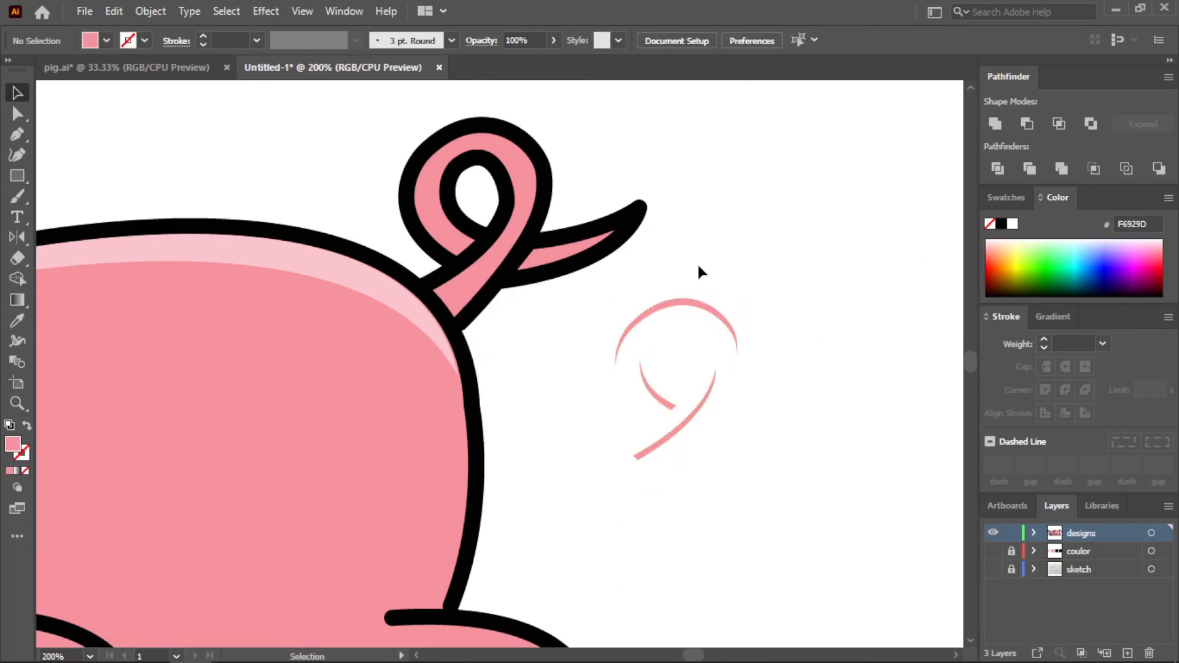
- Keep only the upper arc of the ungrouped leftover and place it along the tail loop's upper edge as a light pink highlight
{"action": "right_click", "coordinate": [697, 298]}
{"action": "left_click", "coordinate": [662, 390]}
{"action": "left_click", "coordinate": [662, 390]}
{"action": "key", "text": "Delete"}
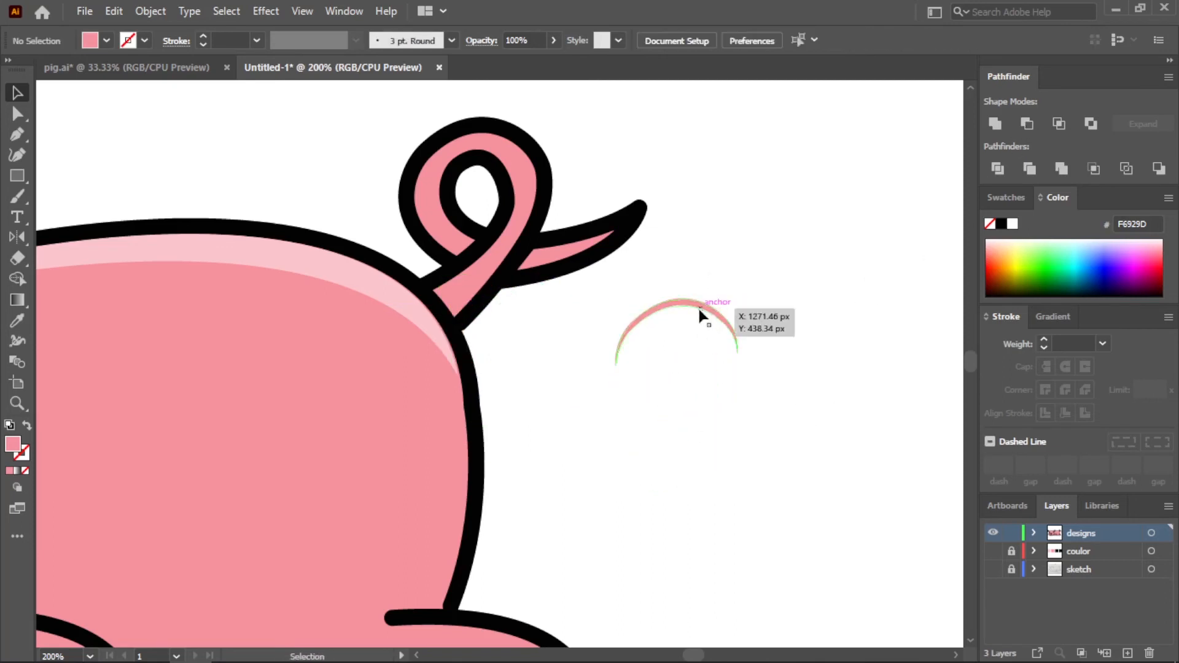
{"action": "left_click_drag", "start_coordinate": [697, 306], "coordinate": [497, 143]}
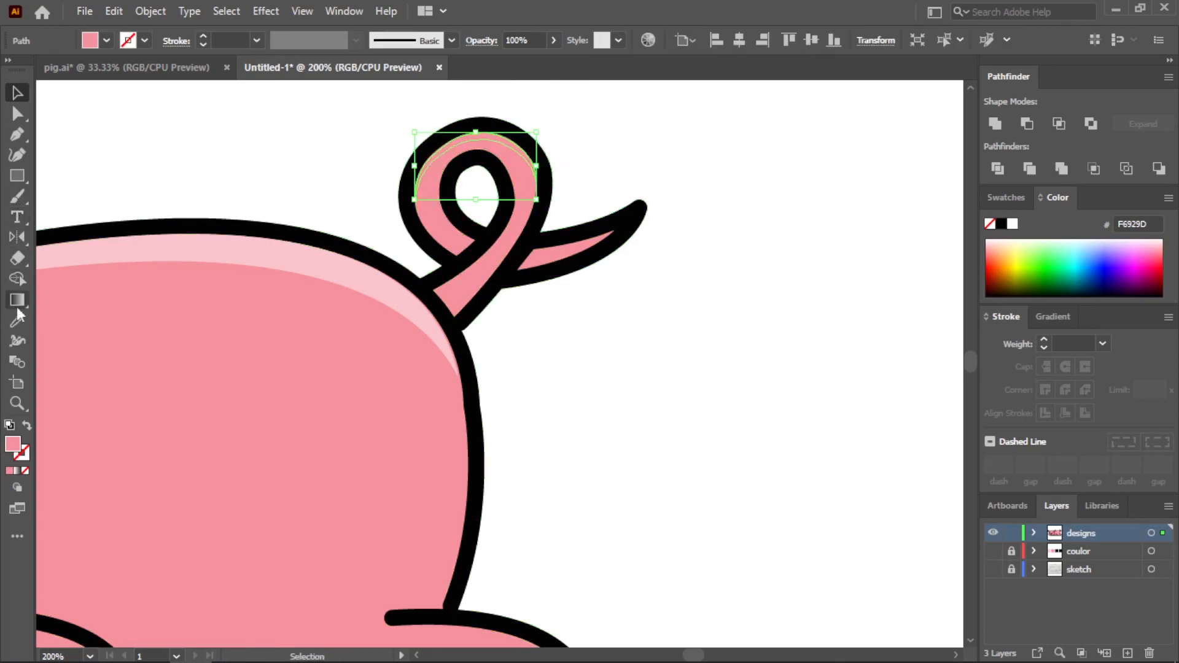
{"action": "left_click", "coordinate": [42, 107]}
- Make two copies of the tail tip shape below the tail, tilting the front one so it overlaps the other and their pointed ends meet
{"action": "left_click", "coordinate": [562, 256]}
{"action": "key", "text": "ctrl+c"}
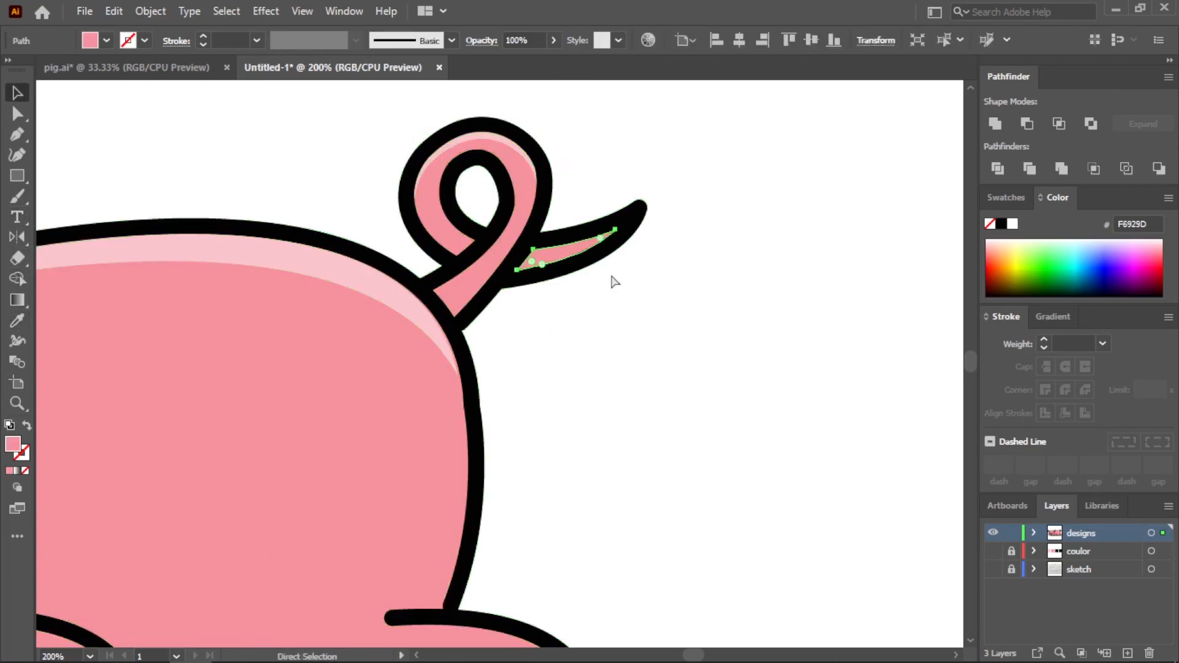
{"action": "key", "text": "ctrl+v"}
{"action": "key", "text": "a"}
{"action": "left_click_drag", "start_coordinate": [500, 368], "coordinate": [659, 383]}
{"action": "scroll", "coordinate": [710, 397], "scroll_direction": "up", "scroll_amount": 2}
{"action": "left_click_drag", "start_coordinate": [712, 320], "coordinate": [716, 329]}
{"action": "left_click_drag", "start_coordinate": [706, 341], "coordinate": [716, 336]}
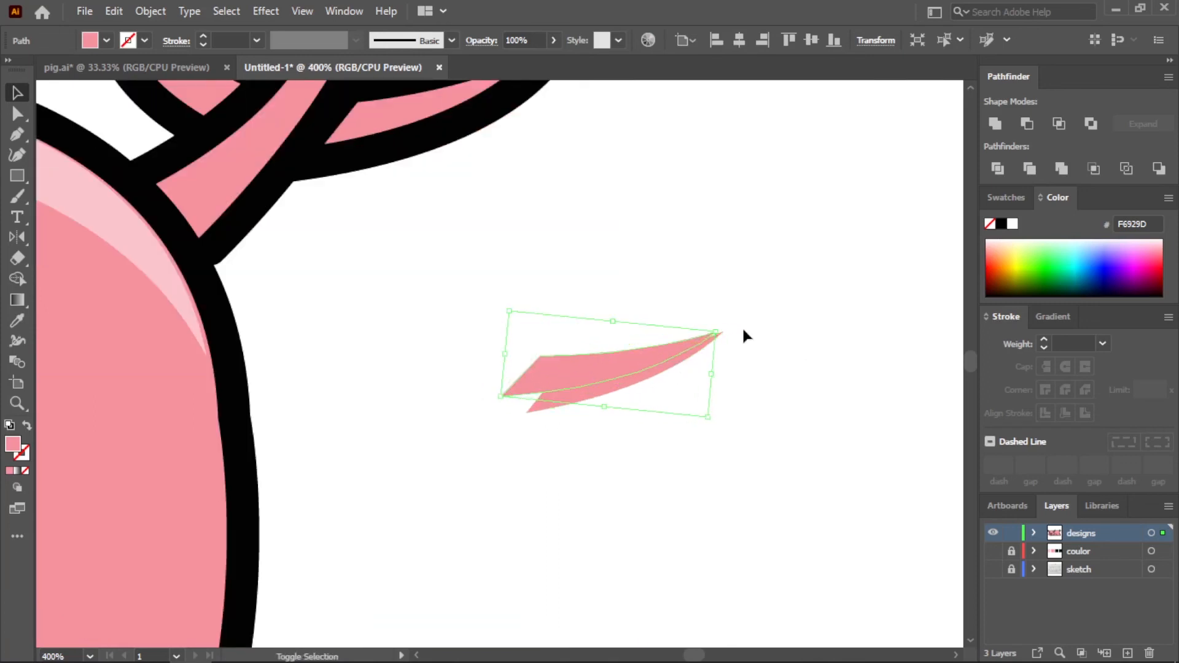
{"action": "scroll", "coordinate": [671, 431], "scroll_direction": "down", "scroll_amount": 3}
{"action": "scroll", "coordinate": [679, 476], "scroll_direction": "up", "scroll_amount": 4}
{"action": "left_click_drag", "start_coordinate": [672, 403], "coordinate": [689, 398]}
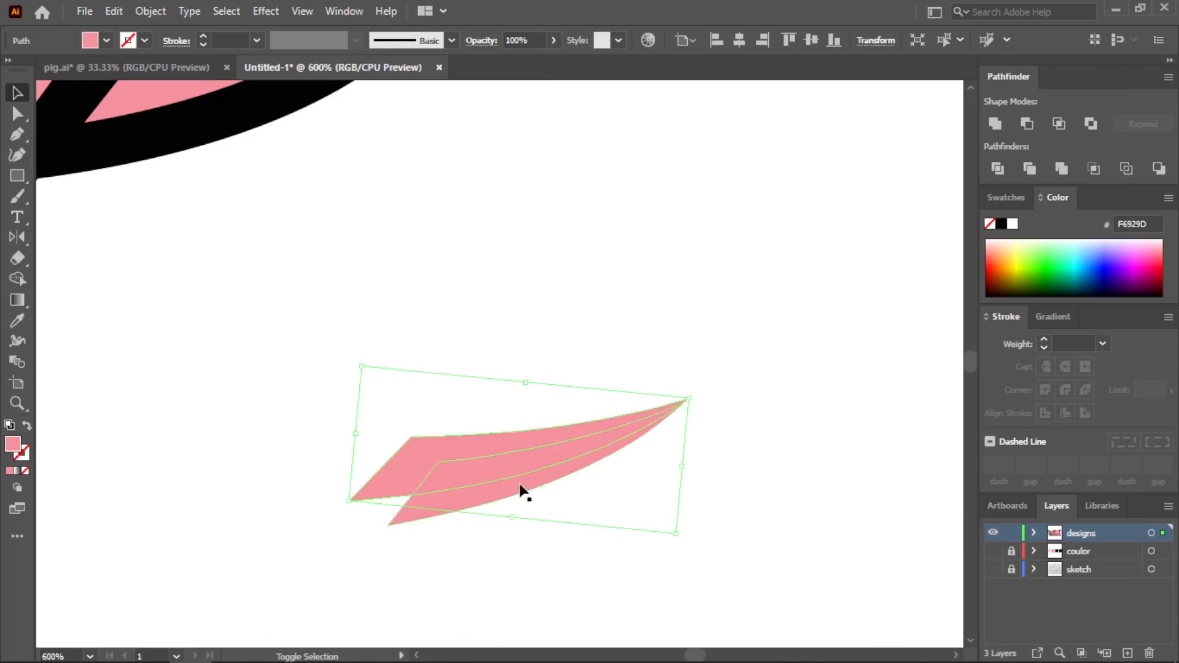
- Subtract the front tail tip copy from the one behind it
{"action": "left_click", "coordinate": [519, 485], "text": "shift"}
{"action": "left_click", "coordinate": [1031, 125]}
{"action": "left_click", "coordinate": [740, 443]}
- Place the leftover sliver along the tail tip's lower edge and match it to the body shadow's black fill at 30% opacity
{"action": "scroll", "coordinate": [735, 446], "scroll_direction": "down", "scroll_amount": 3}
{"action": "left_click_drag", "start_coordinate": [668, 460], "coordinate": [571, 332]}
{"action": "key", "text": "i"}
{"action": "scroll", "coordinate": [557, 490], "scroll_direction": "down", "scroll_amount": 3}
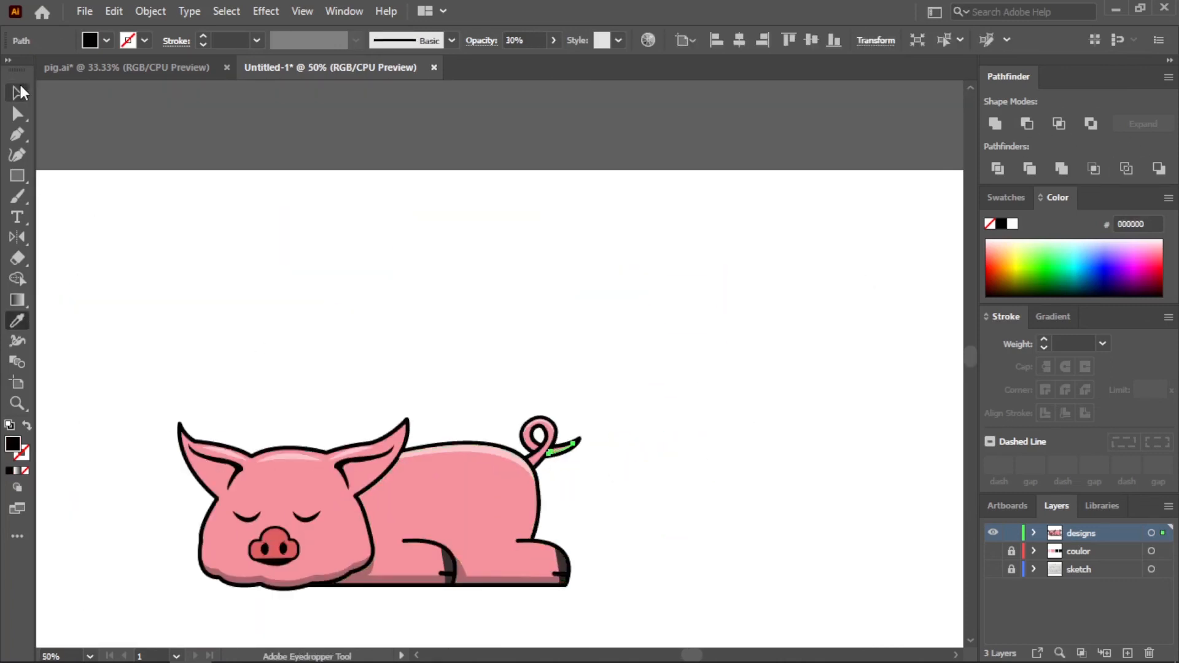
{"action": "left_click", "coordinate": [18, 92]}
{"action": "left_click", "coordinate": [542, 492]}
- Make two overlapping copies of the tail loop beside the tail, the front one slightly higher and slightly resized
{"action": "scroll", "coordinate": [542, 492], "scroll_direction": "up", "scroll_amount": 4}
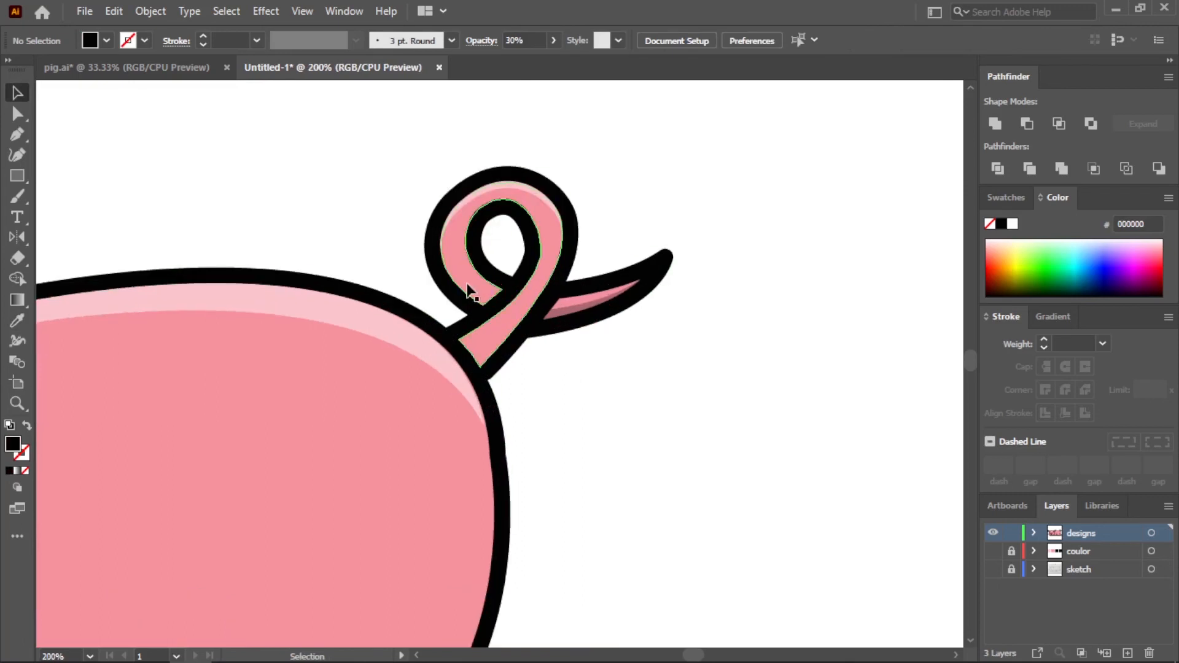
{"action": "left_click", "coordinate": [468, 285]}
{"action": "key", "text": "ctrl+c"}
{"action": "key", "text": "ctrl+v"}
{"action": "left_click_drag", "start_coordinate": [477, 301], "coordinate": [865, 381]}
{"action": "key", "text": "ctrl+x"}
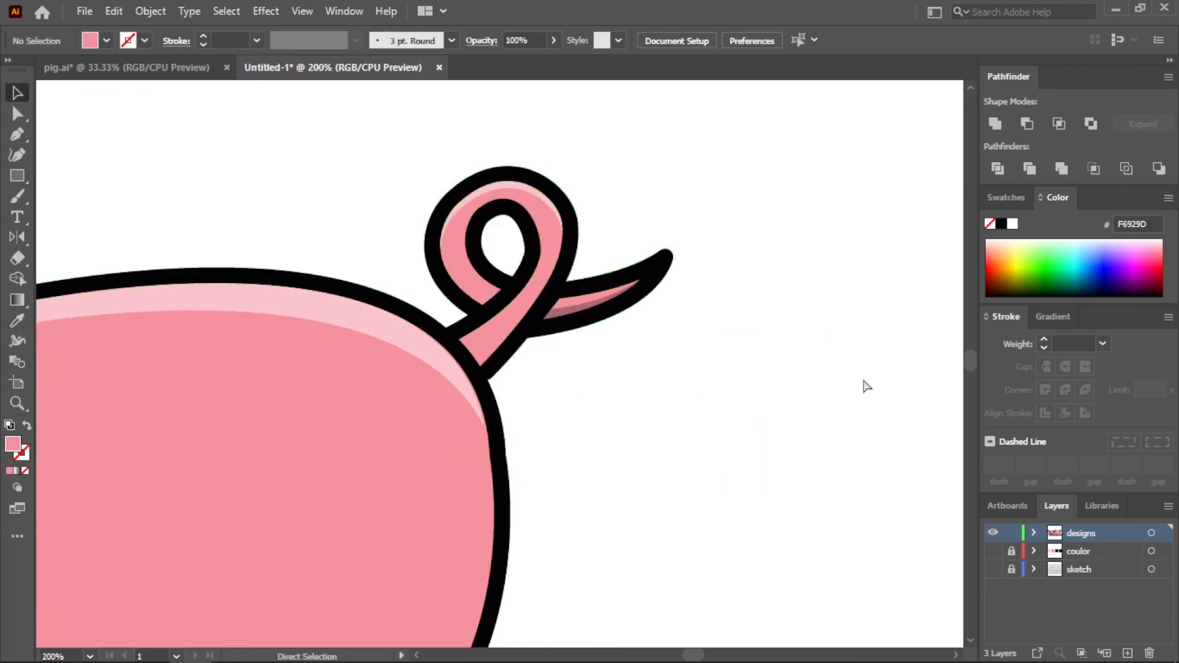
{"action": "key", "text": "ctrl+z"}
{"action": "key", "text": "ctrl+v"}
{"action": "left_click_drag", "start_coordinate": [547, 328], "coordinate": [808, 374]}
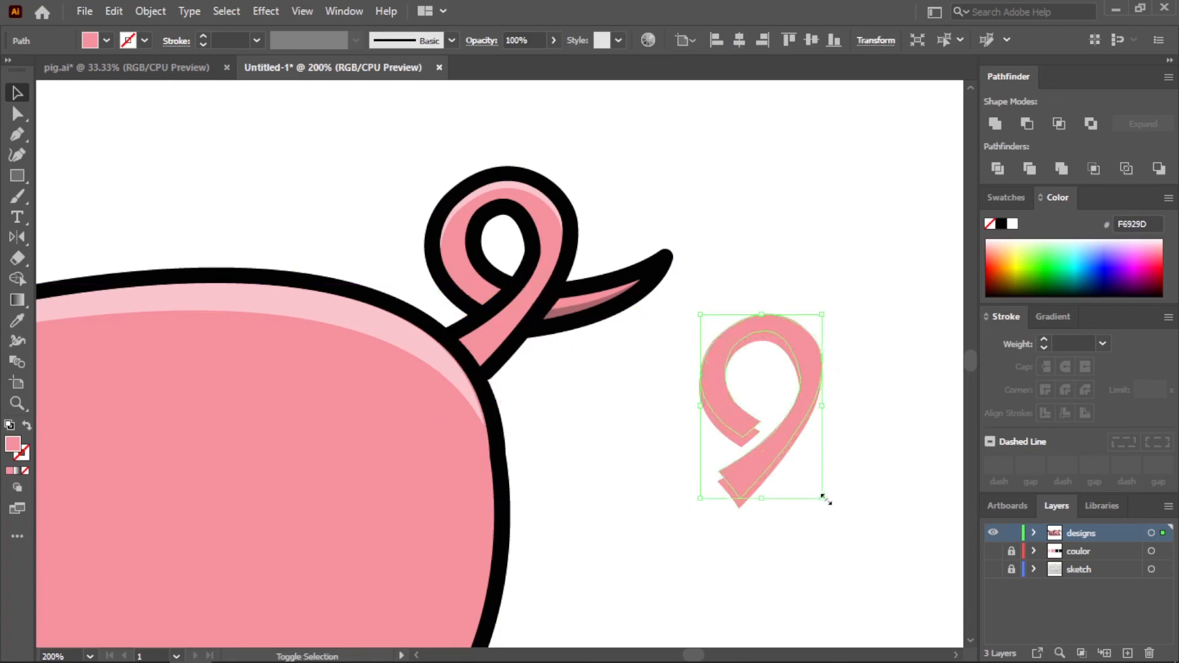
{"action": "mouse_move", "coordinate": [823, 506]}
{"action": "left_mouse_down"}
{"action": "mouse_move", "coordinate": [841, 508]}
{"action": "mouse_move", "coordinate": [818, 506]}
{"action": "left_mouse_up"}
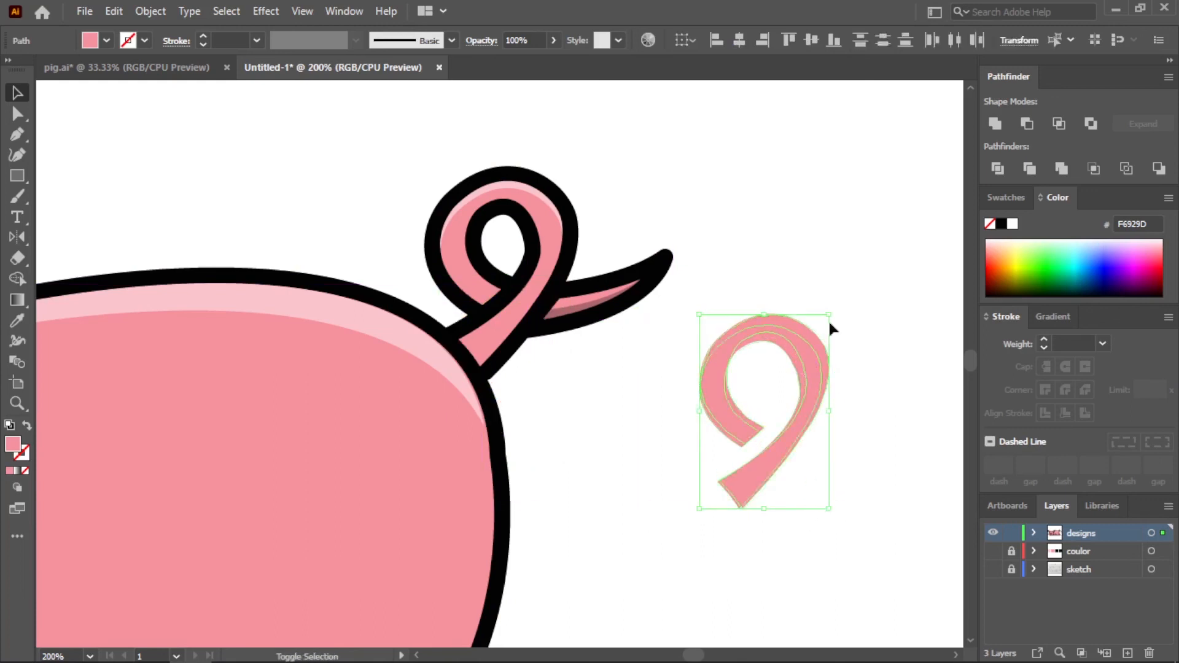
- Subtract the front loop copy from the back one and remove the stray short line from the ungrouped result
{"action": "left_click", "coordinate": [1034, 122]}
{"action": "left_click", "coordinate": [853, 304]}
{"action": "right_click", "coordinate": [798, 361]}
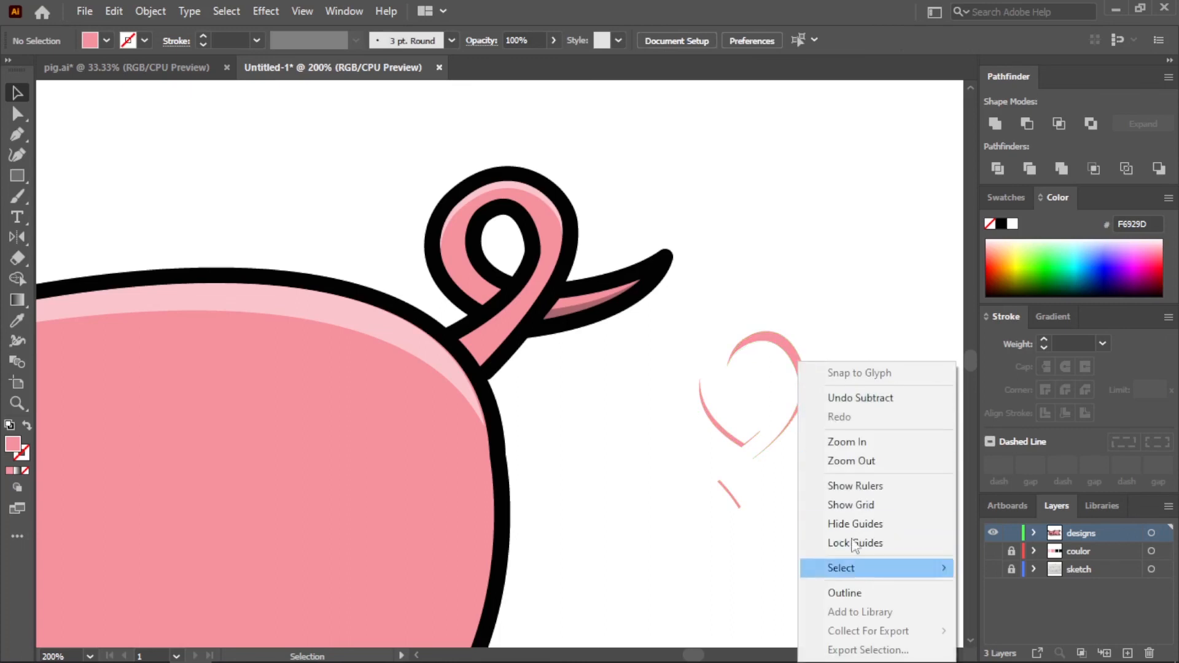
{"action": "left_click", "coordinate": [772, 341]}
{"action": "right_click", "coordinate": [772, 341]}
{"action": "left_click", "coordinate": [830, 476]}
{"action": "left_click", "coordinate": [731, 494]}
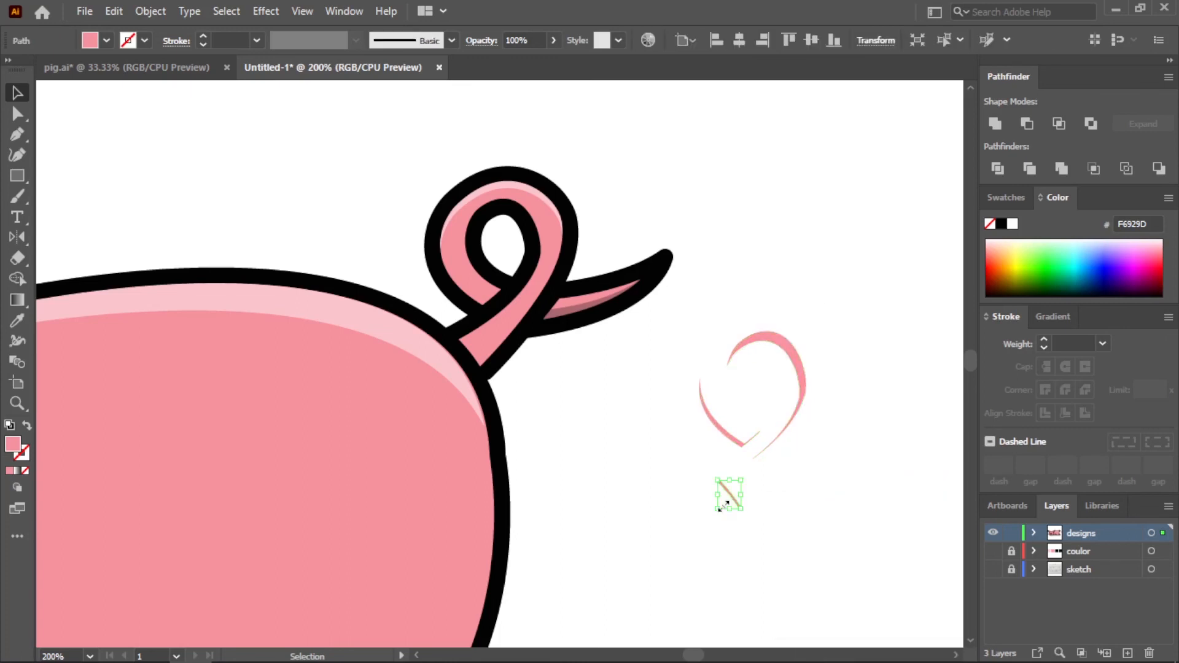
- Place the lower curved sliver along the tail loop's outer edge and match it to the tail tip shadow's black fill at 30% opacity
{"action": "left_click_drag", "start_coordinate": [730, 495], "coordinate": [476, 304]}
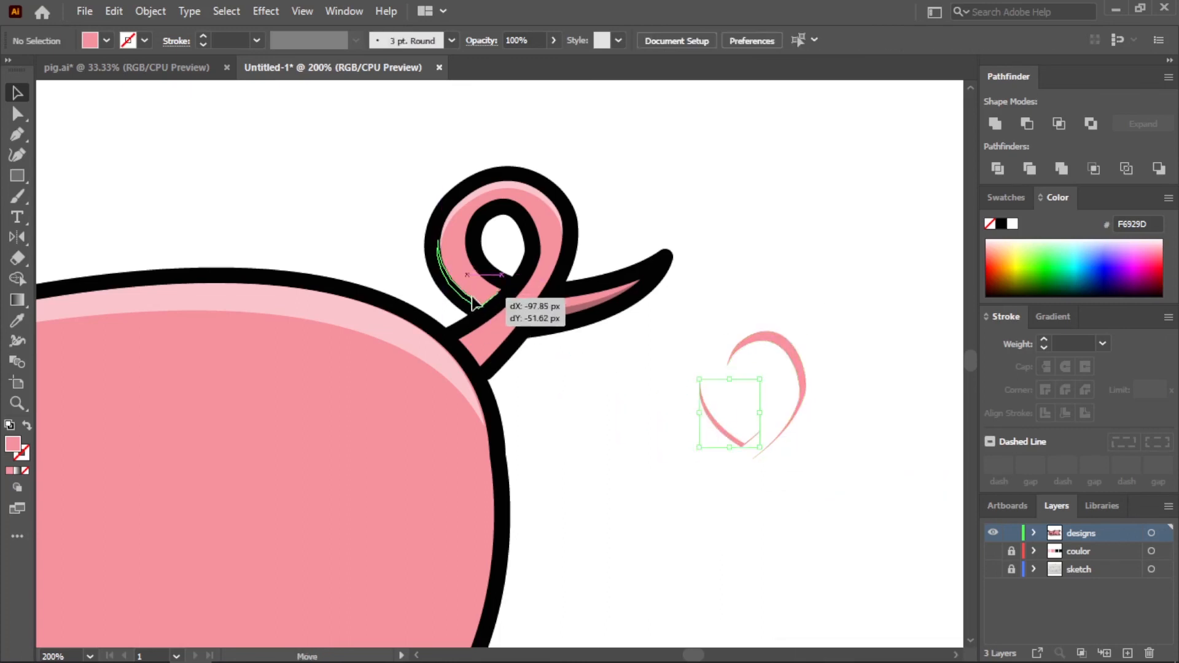
{"action": "left_click_drag", "start_coordinate": [476, 304], "coordinate": [477, 304]}
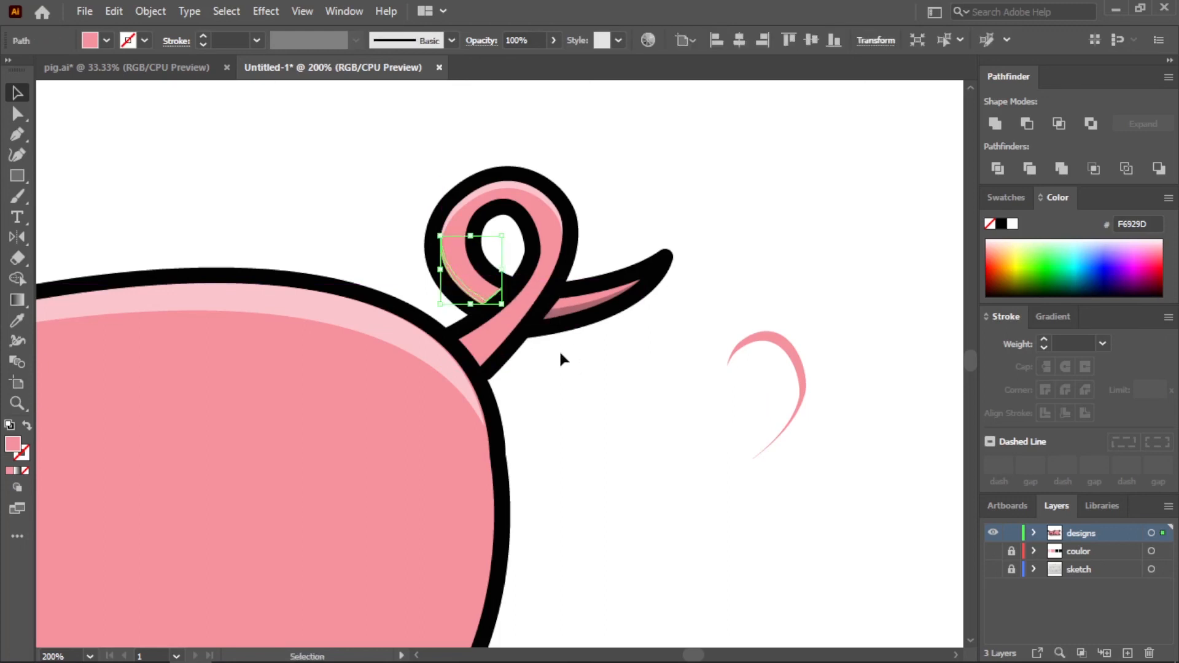
{"action": "left_click", "coordinate": [568, 305]}
{"action": "left_click", "coordinate": [156, 136]}
- Place the remaining arc along the tail loop's inner edge and match it to the tail tip shadow's black fill at 30% opacity
{"action": "scroll", "coordinate": [802, 287], "scroll_direction": "up", "scroll_amount": 1}
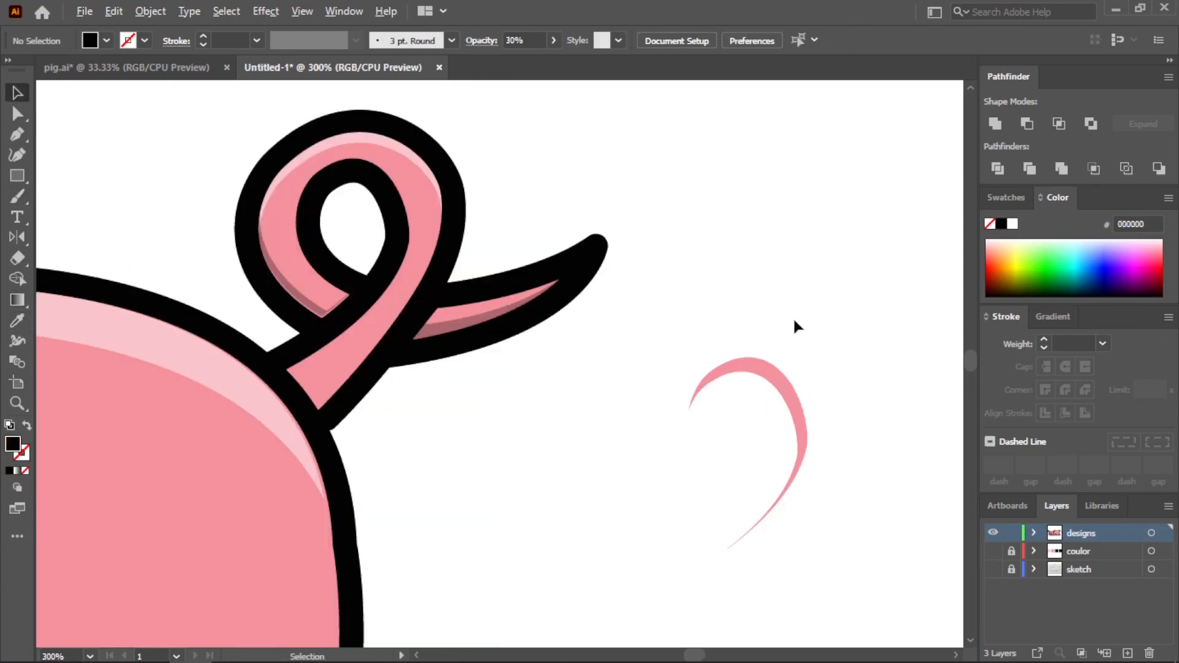
{"action": "left_click_drag", "start_coordinate": [772, 374], "coordinate": [381, 169]}
{"action": "key", "text": "i"}
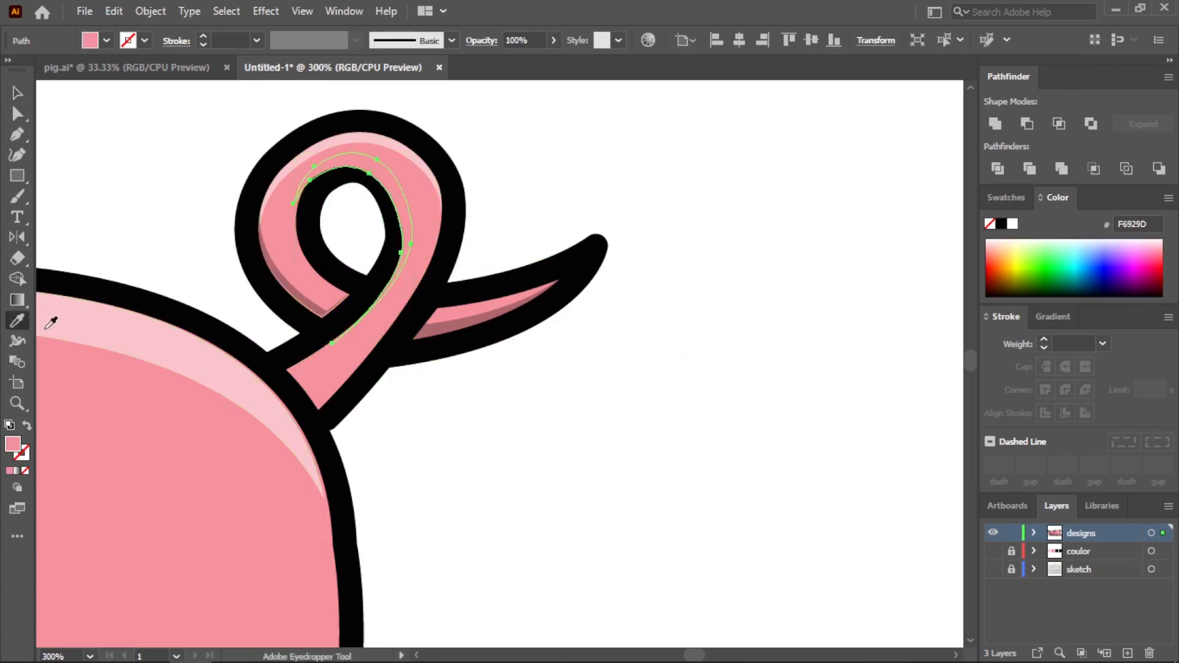
{"action": "left_click", "coordinate": [452, 321]}
{"action": "key", "text": "v"}
{"action": "left_click", "coordinate": [326, 227]}
{"action": "scroll", "coordinate": [326, 226], "scroll_direction": "up", "scroll_amount": 1}
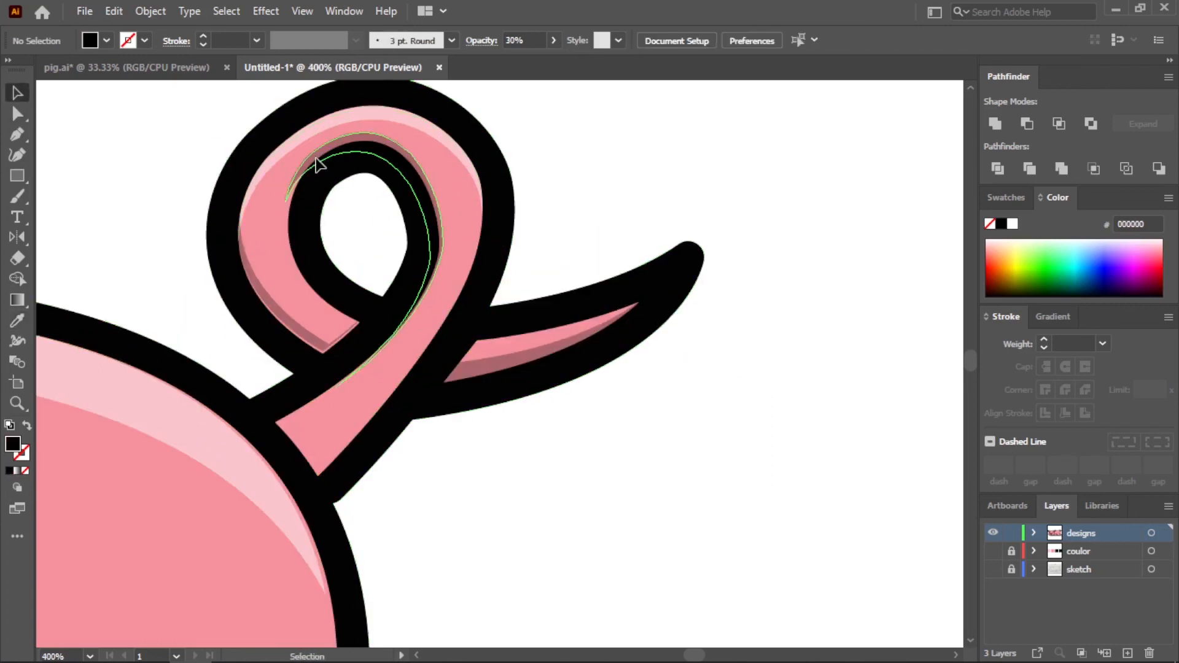
{"action": "left_click", "coordinate": [316, 162]}
{"action": "left_click", "coordinate": [673, 159]}
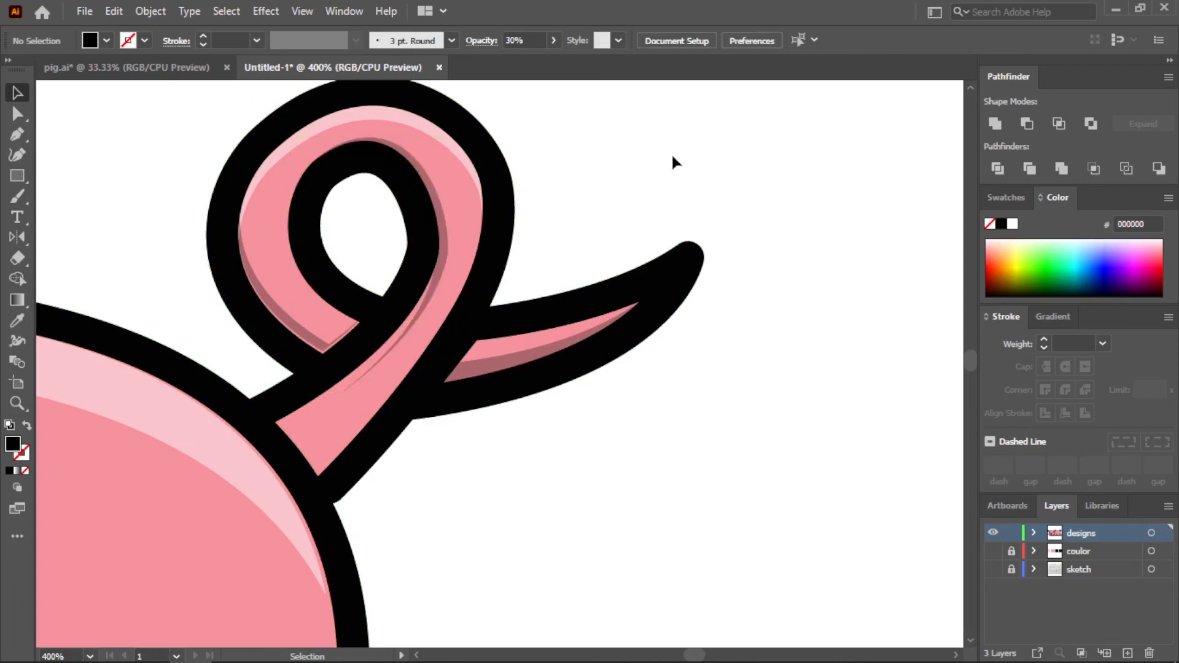
{"action": "key", "text": "ctrl+z"}
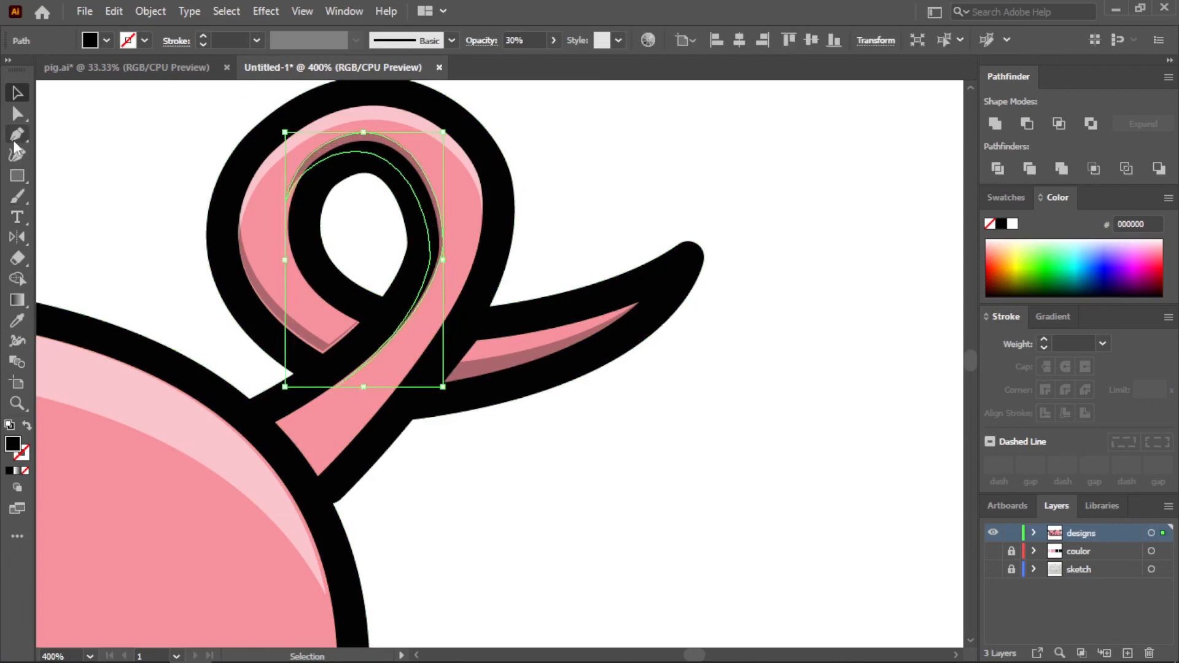
- Adjust the anchor points of the tail loop's inner shadow so its curve follows the loop's inner outline
{"action": "key", "text": "a"}
{"action": "scroll", "coordinate": [246, 195], "scroll_direction": "up", "scroll_amount": 2}
{"action": "left_click", "coordinate": [292, 202]}
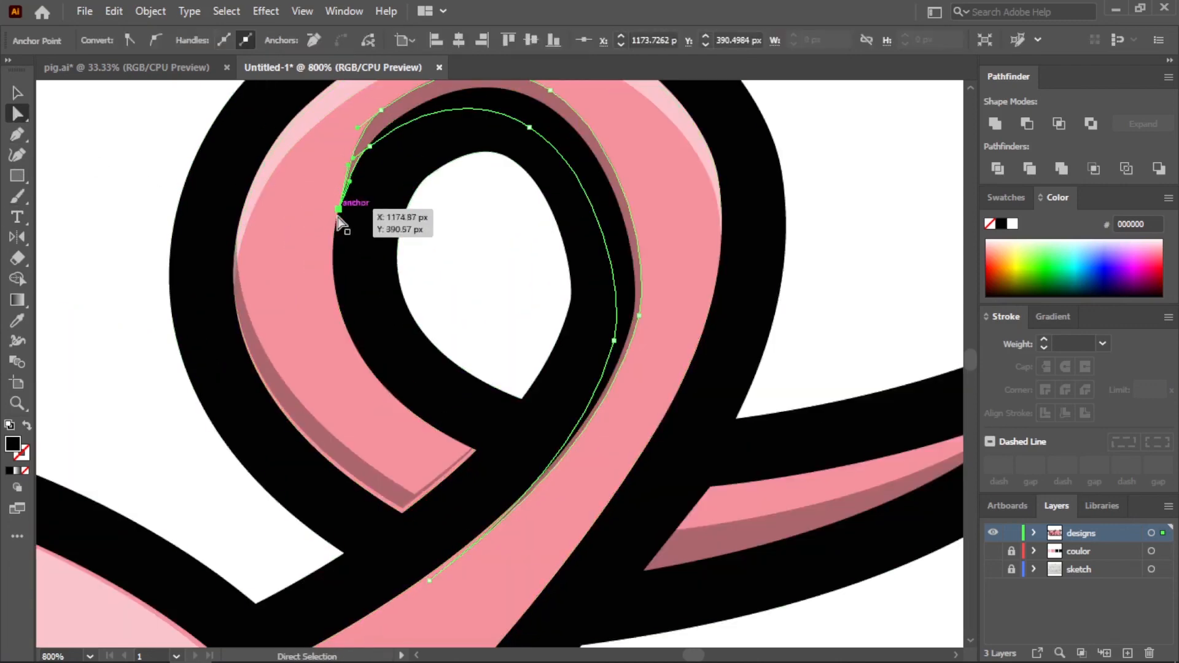
{"action": "left_click_drag", "start_coordinate": [393, 109], "coordinate": [393, 110]}
{"action": "scroll", "coordinate": [424, 185], "scroll_direction": "down", "scroll_amount": 2}
{"action": "scroll", "coordinate": [476, 112], "scroll_direction": "up", "scroll_amount": 2}
{"action": "left_click_drag", "start_coordinate": [497, 162], "coordinate": [506, 167]}
{"action": "scroll", "coordinate": [621, 296], "scroll_direction": "down", "scroll_amount": 2}
{"action": "key", "text": "ctrl+shift+a"}
{"action": "scroll", "coordinate": [645, 448], "scroll_direction": "down", "scroll_amount": 5}
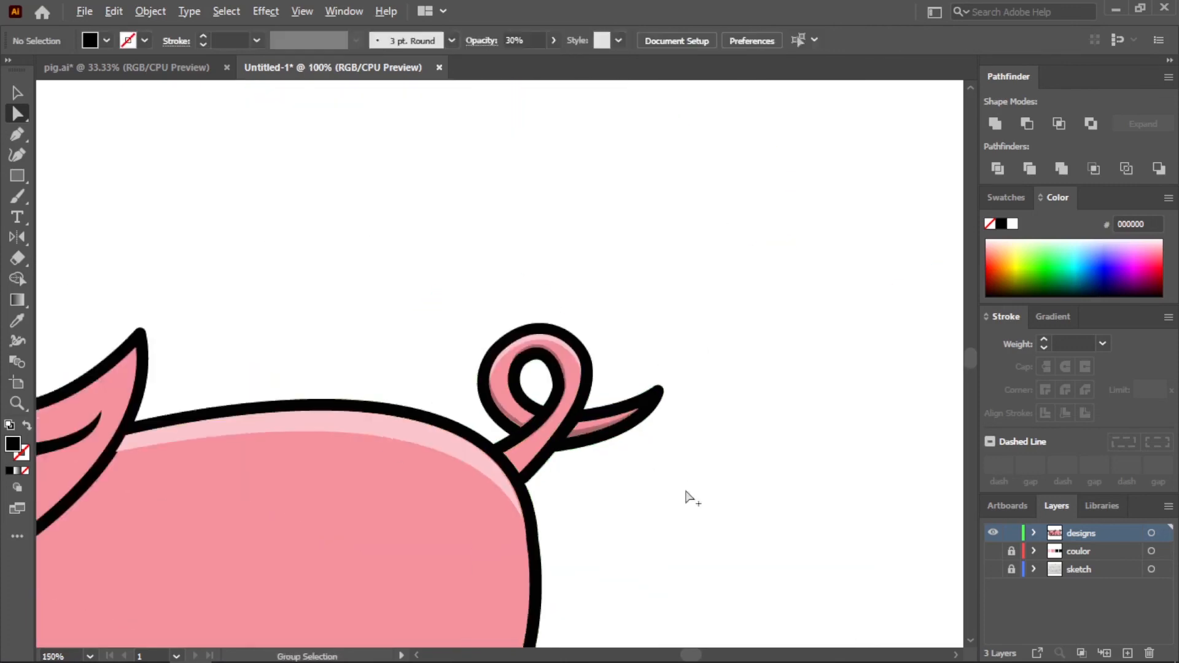
{"action": "scroll", "coordinate": [453, 618], "scroll_direction": "up", "scroll_amount": 1}
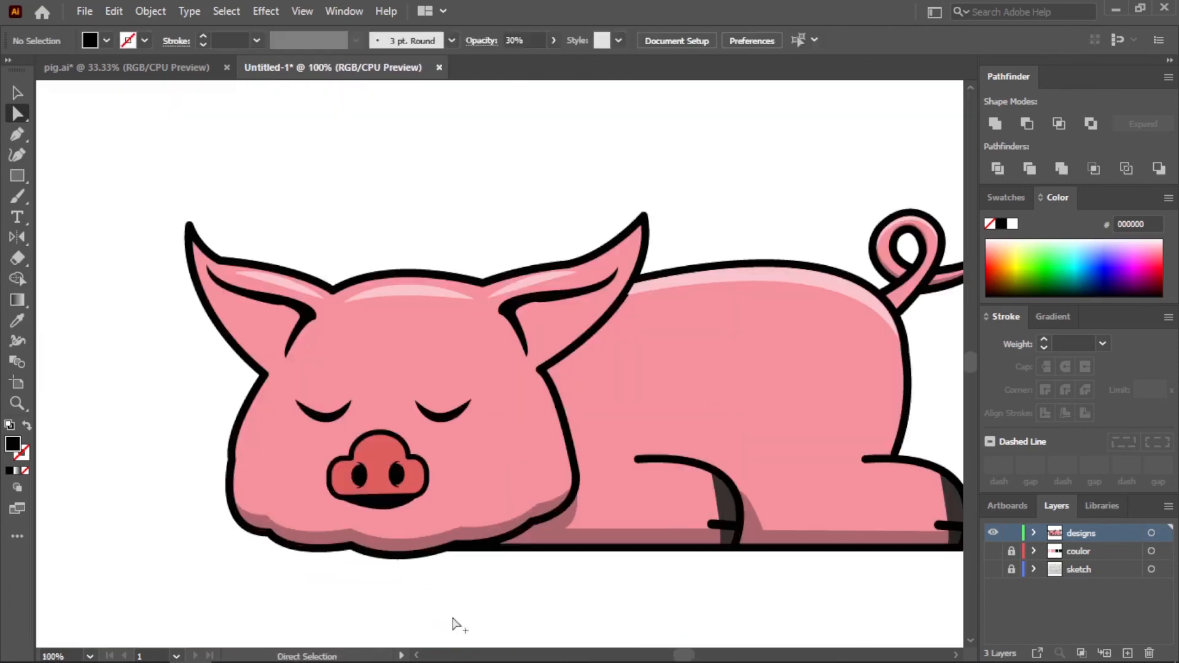
{"action": "scroll", "coordinate": [455, 625], "scroll_direction": "down", "scroll_amount": 5}
{"action": "scroll", "coordinate": [968, 352], "scroll_direction": "down", "scroll_amount": 2}
{"action": "scroll", "coordinate": [806, 444], "scroll_direction": "up", "scroll_amount": 1}
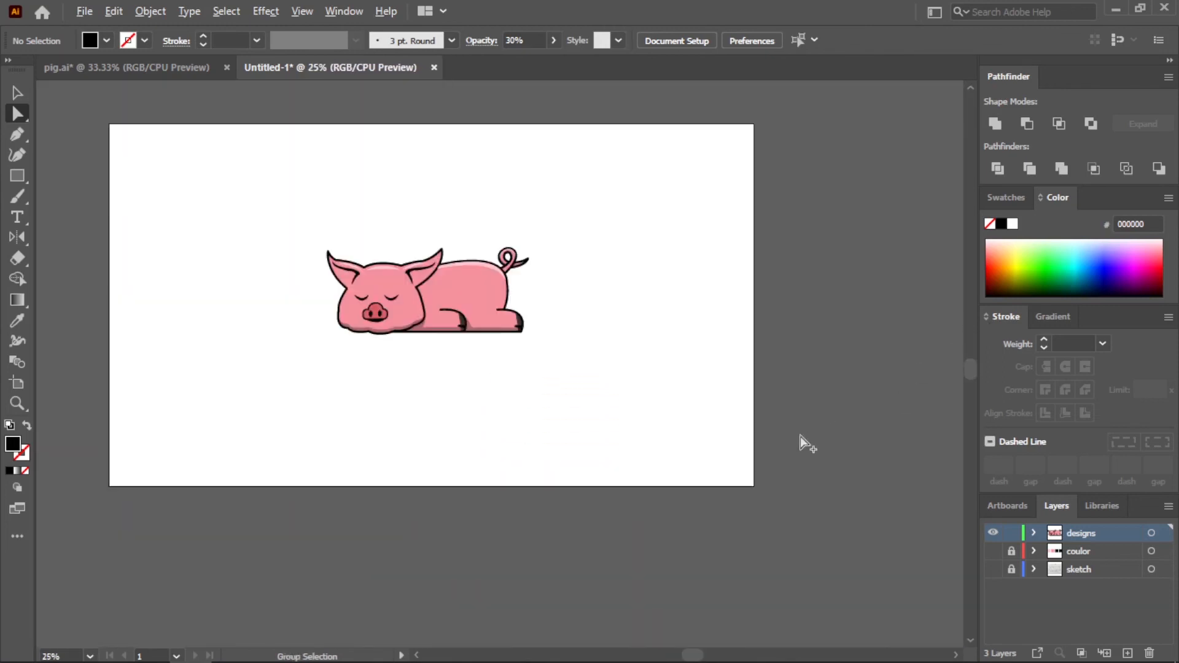
- Draw a closed, curved ground shadow shape beneath the pig with the Pen tool, from the left cheek to the rear hoof
{"action": "left_click", "coordinate": [18, 134]}
{"action": "scroll", "coordinate": [337, 320], "scroll_direction": "up", "scroll_amount": 3}
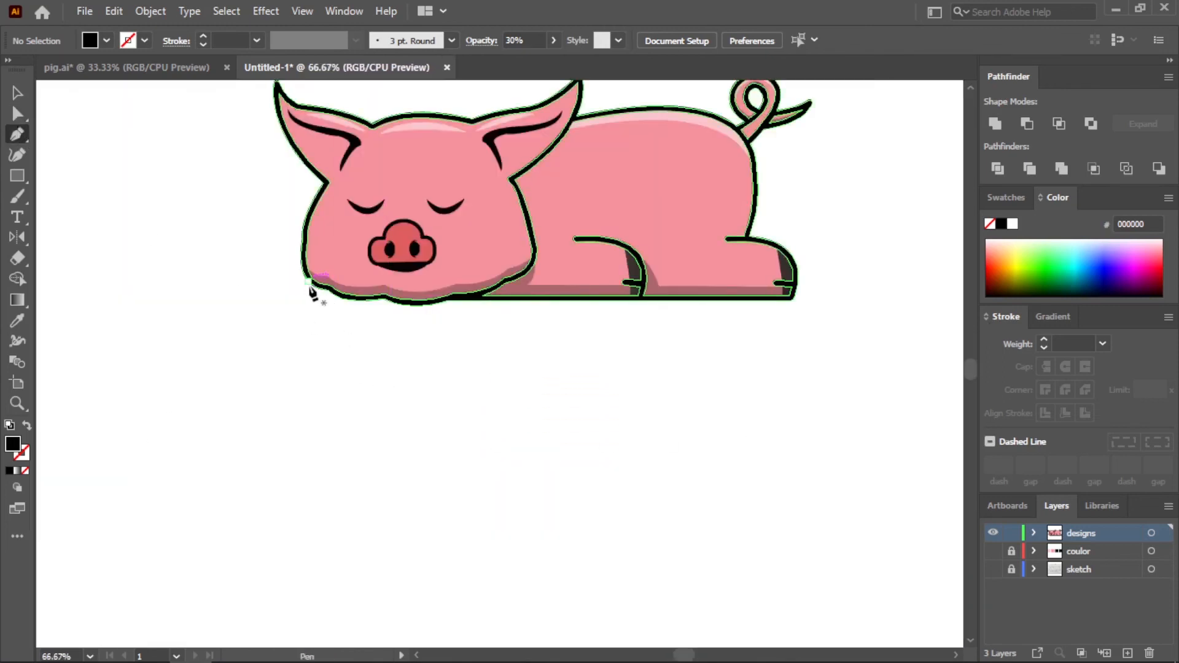
{"action": "left_click", "coordinate": [307, 281]}
{"action": "left_click_drag", "start_coordinate": [519, 338], "coordinate": [731, 312]}
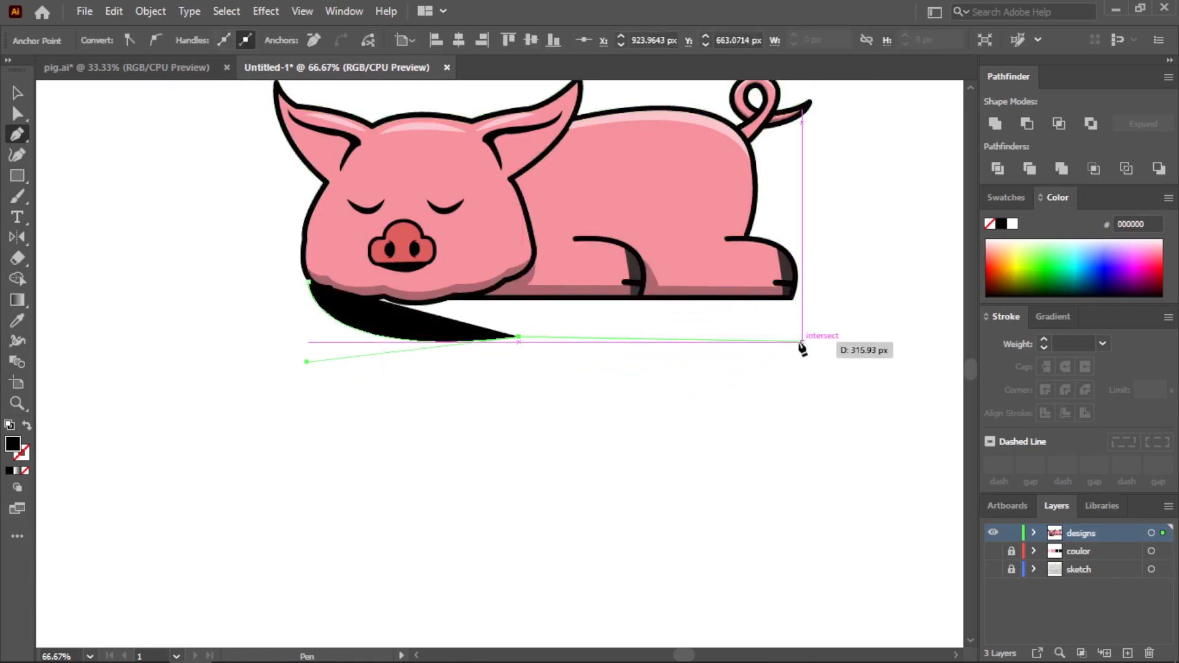
{"action": "left_click_drag", "start_coordinate": [802, 330], "coordinate": [865, 292]}
{"action": "left_click", "coordinate": [801, 331]}
{"action": "left_click", "coordinate": [792, 299]}
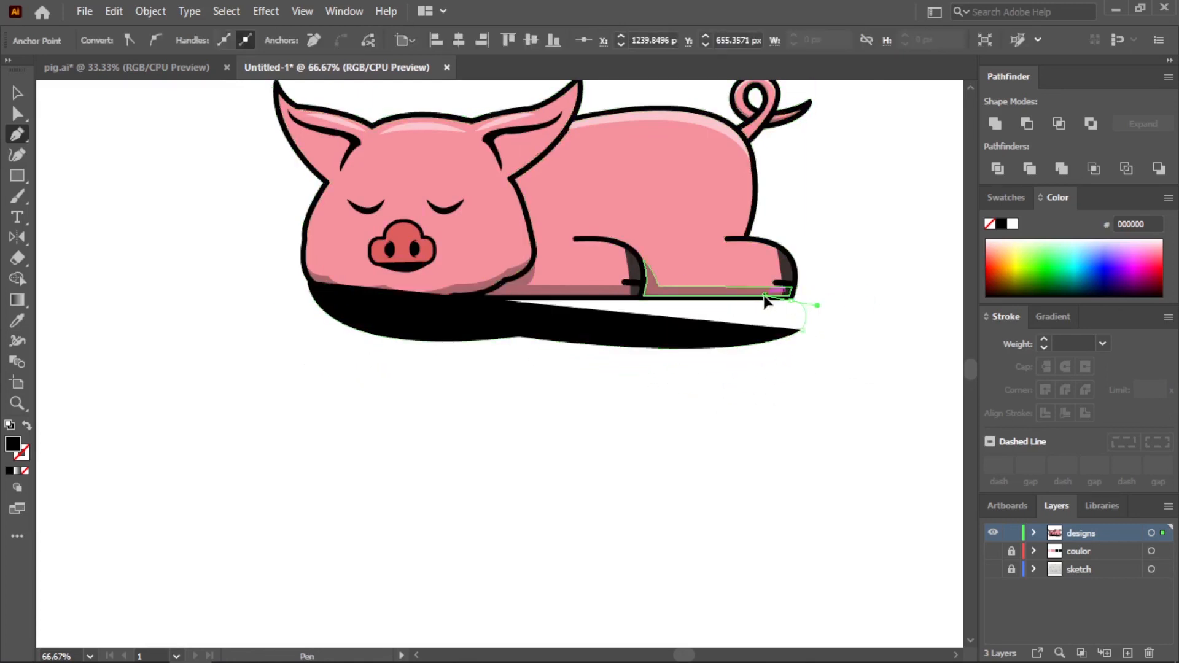
{"action": "left_click", "coordinate": [307, 282]}
- Send the ground shadow shape behind the rest of the pig artwork
{"action": "key", "text": "v"}
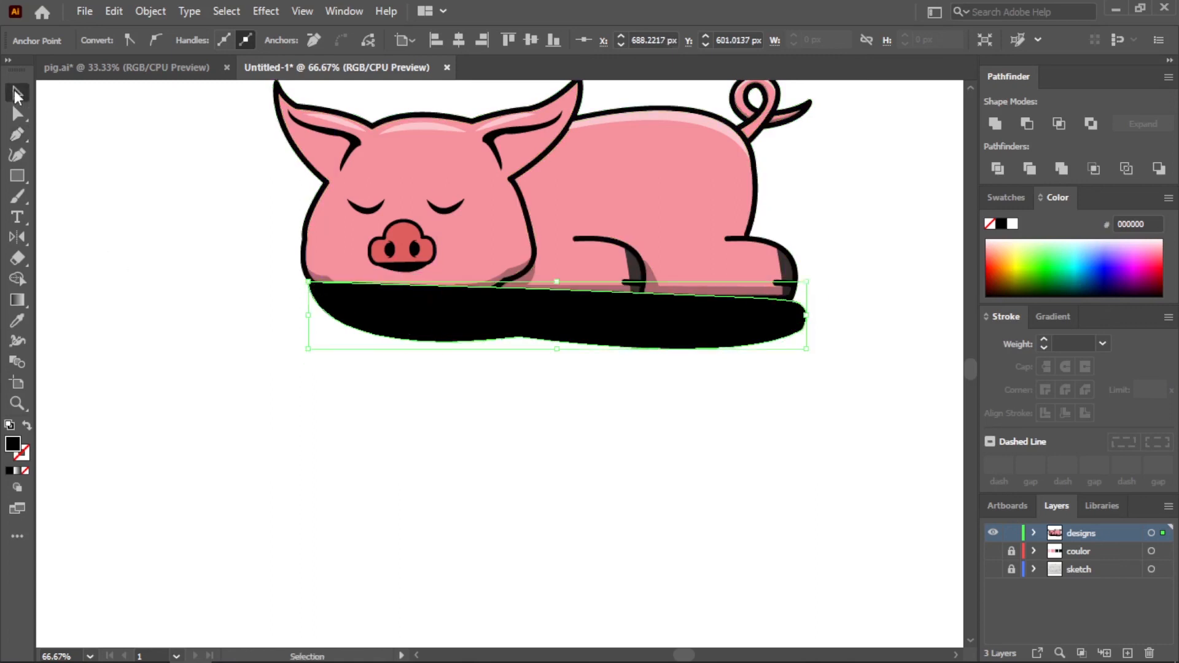
{"action": "right_click", "coordinate": [544, 319]}
{"action": "mouse_move", "coordinate": [707, 575]}
{"action": "left_click", "coordinate": [797, 550]}
{"action": "left_click", "coordinate": [823, 461]}
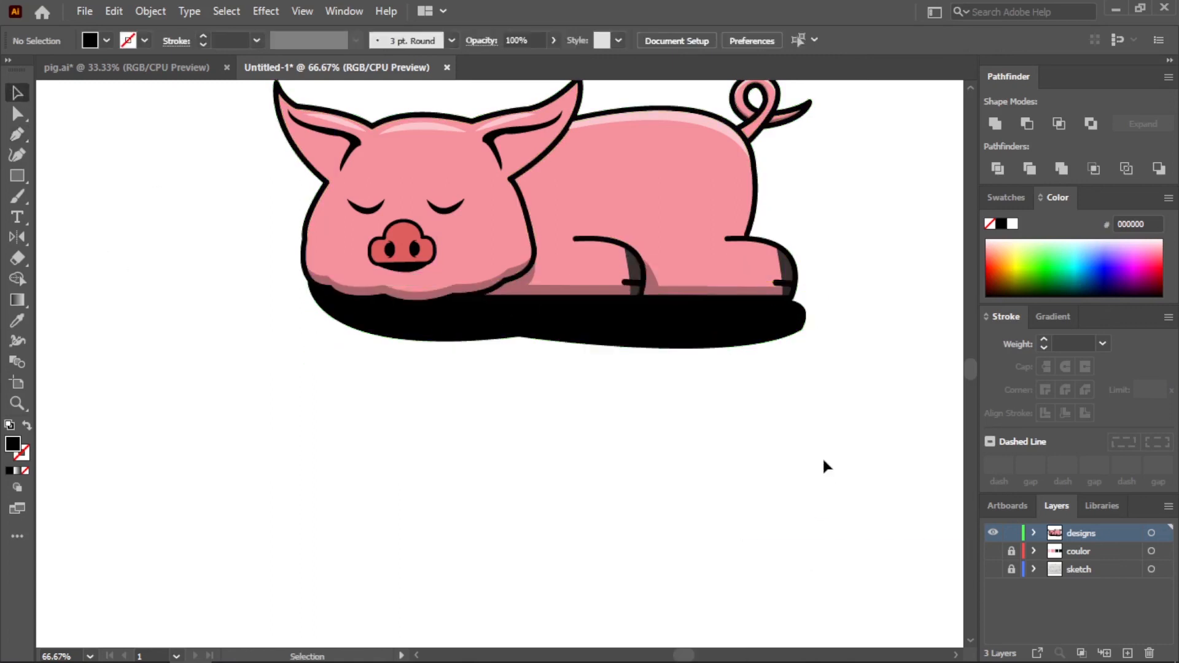
- Match the ground shadow to the body shadow's black fill at 30% opacity
{"action": "left_click", "coordinate": [711, 341]}
{"action": "left_click", "coordinate": [17, 320]}
{"action": "left_click", "coordinate": [566, 279]}
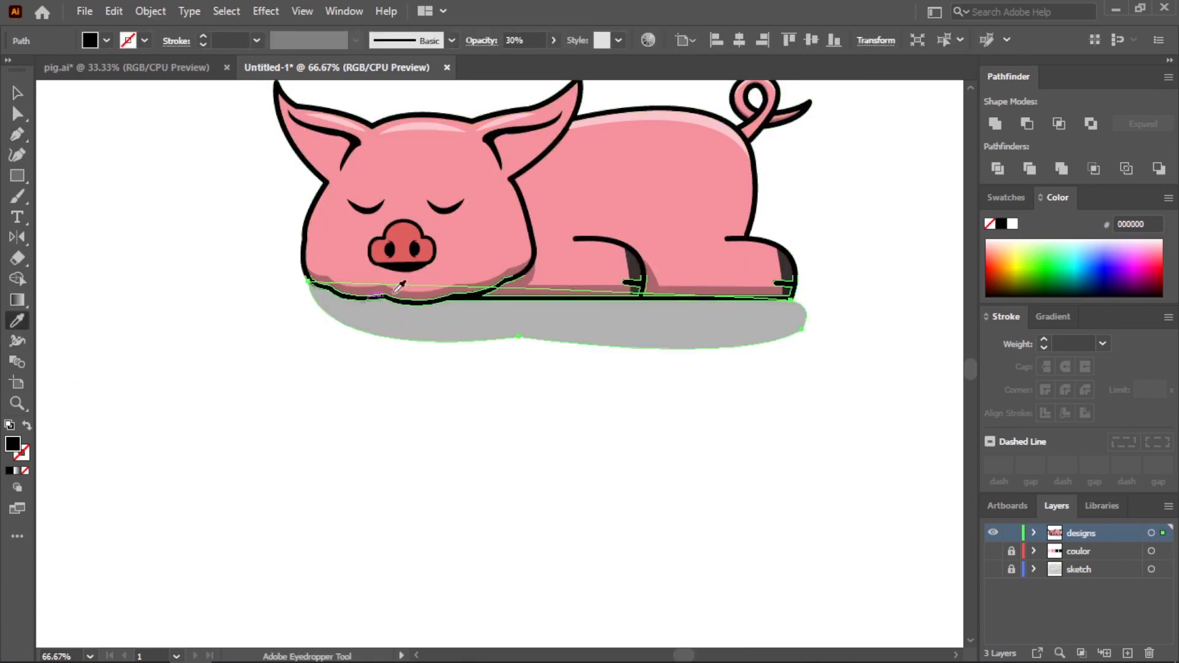
- Fill the ground shadow with the near-black colour 191414 and set its opacity to 100%
{"action": "double_click", "coordinate": [18, 448]}
{"action": "left_click", "coordinate": [408, 419]}
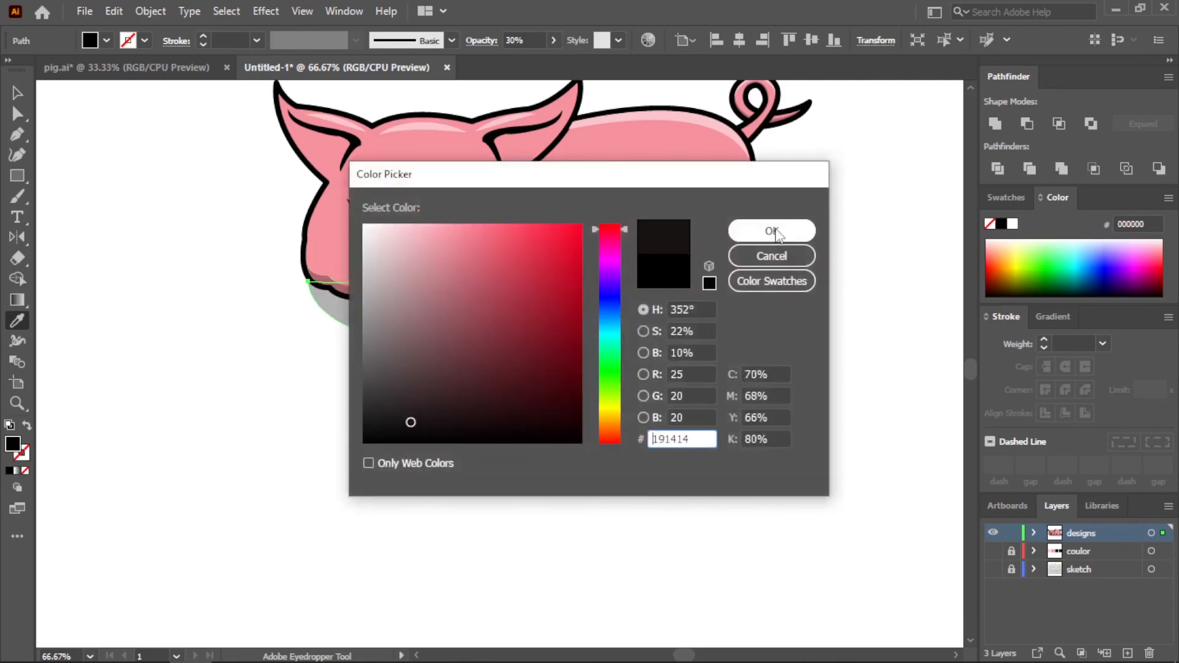
{"action": "left_click", "coordinate": [789, 229]}
{"action": "left_click", "coordinate": [553, 40]}
{"action": "left_click_drag", "start_coordinate": [506, 62], "coordinate": [545, 81]}
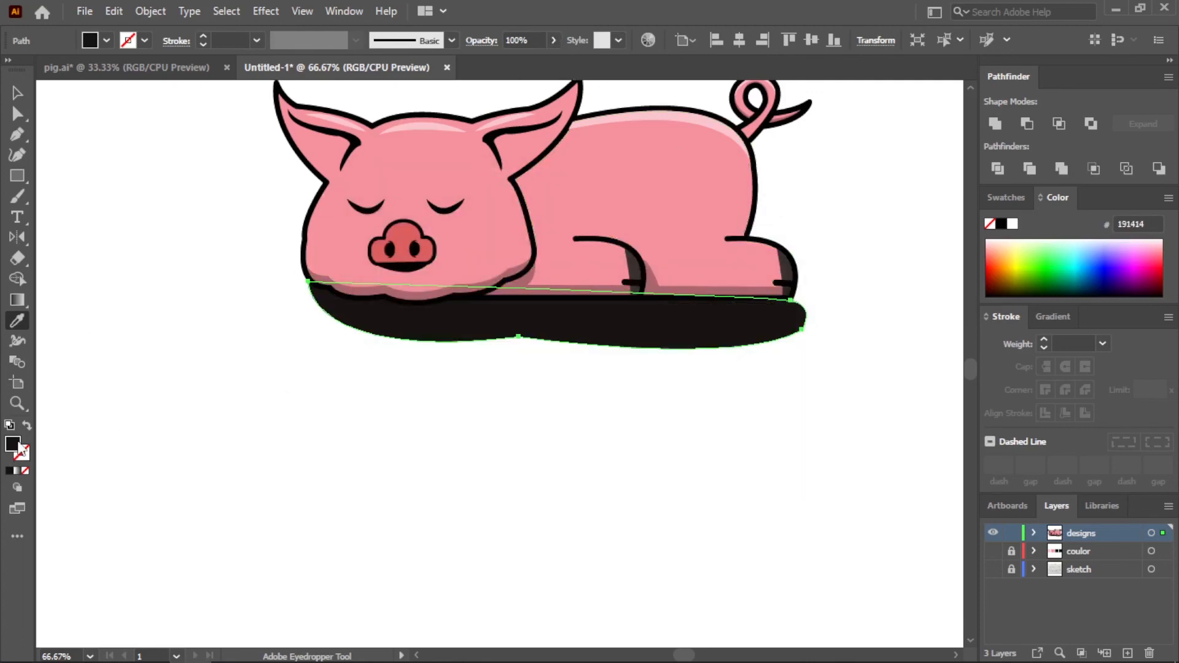
- Change the ground shadow's fill to the slightly lighter dark tone 231B1B and deselect the shape
{"action": "double_click", "coordinate": [18, 448]}
{"action": "left_click", "coordinate": [781, 237]}
{"action": "key", "text": "v"}
{"action": "left_click", "coordinate": [321, 400]}
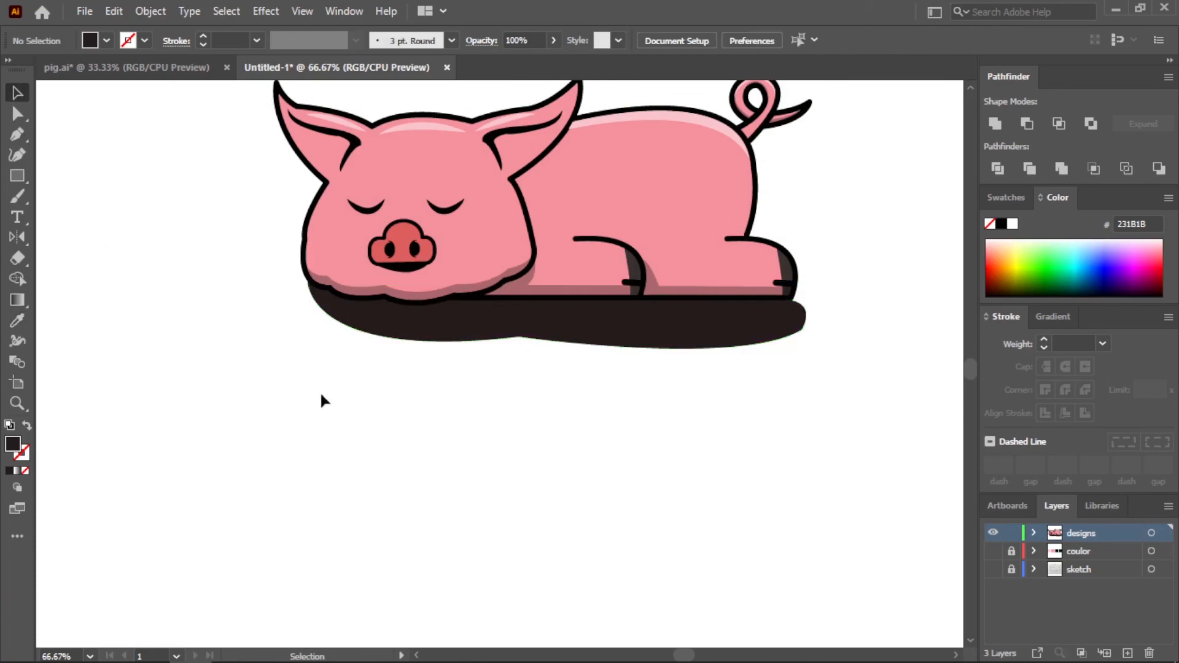
- Stretch the ground shadow's upper edge slightly upward so it tucks further behind the pig
{"action": "left_click", "coordinate": [602, 332]}
{"action": "left_click_drag", "start_coordinate": [557, 282], "coordinate": [557, 263]}
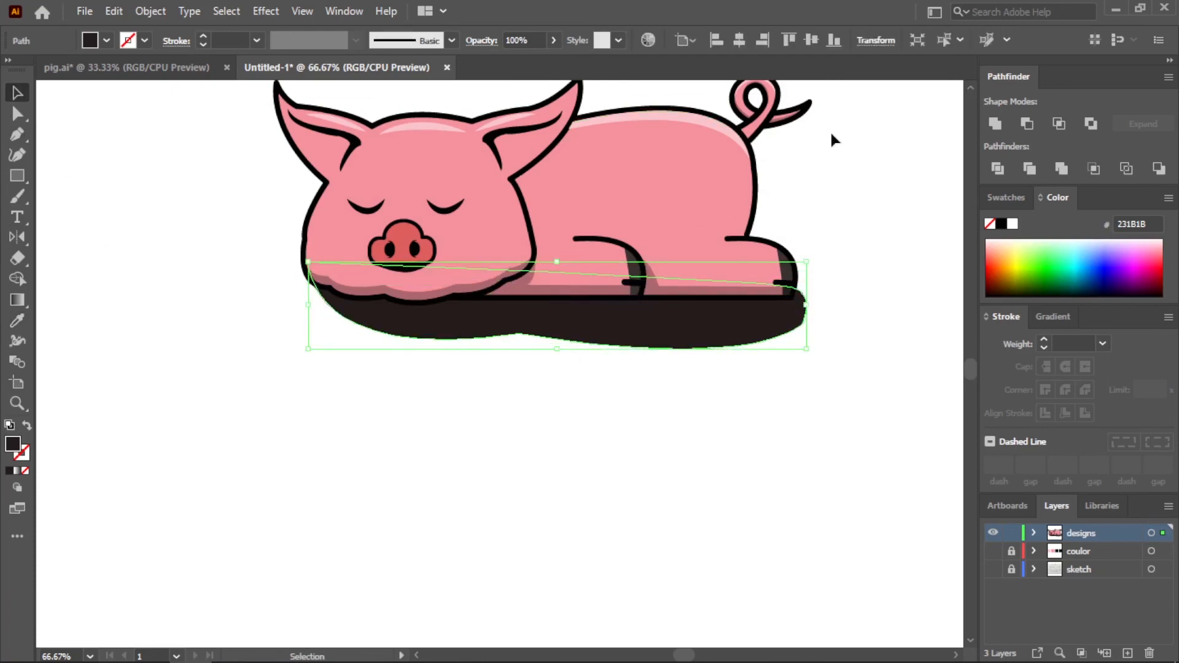
{"action": "left_click", "coordinate": [834, 136]}
- Flatten the ground shadow by raising its lower edge slightly toward the pig, and leave the shape deselected
{"action": "scroll", "coordinate": [387, 491], "scroll_direction": "down", "scroll_amount": 3}
{"action": "scroll", "coordinate": [391, 487], "scroll_direction": "up", "scroll_amount": 1}
{"action": "scroll", "coordinate": [408, 471], "scroll_direction": "up", "scroll_amount": 1}
{"action": "left_click", "coordinate": [518, 394]}
{"action": "left_click_drag", "start_coordinate": [480, 401], "coordinate": [479, 388]}
{"action": "left_click", "coordinate": [721, 277]}
{"action": "left_click", "coordinate": [346, 375]}
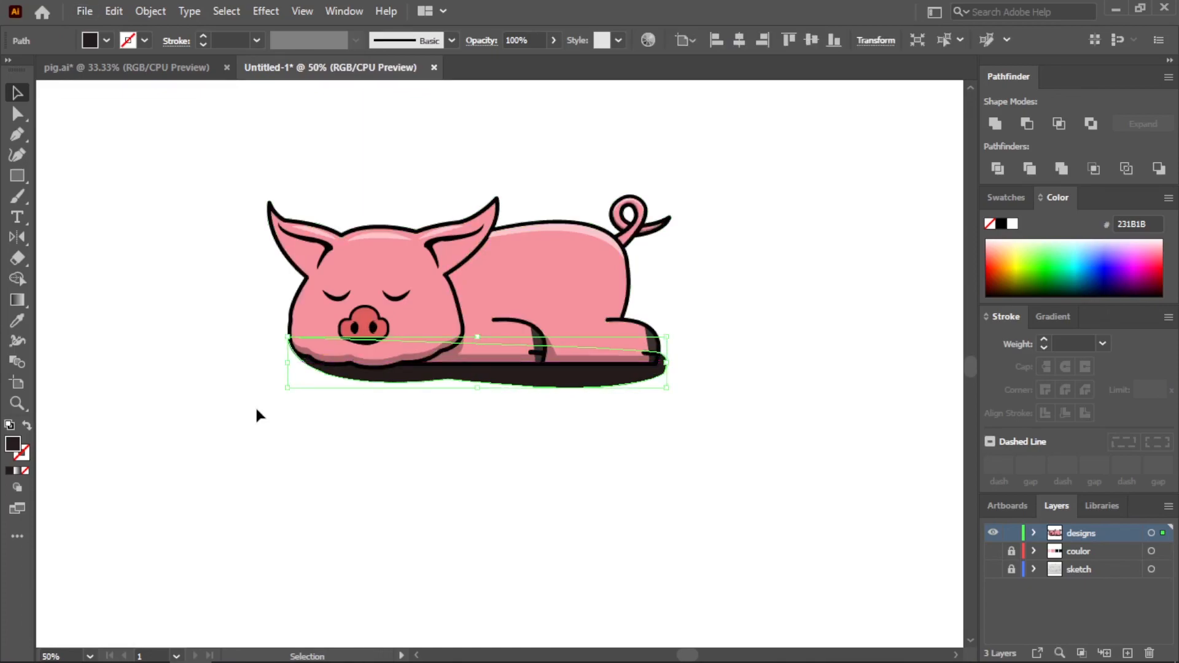
{"action": "left_click", "coordinate": [257, 416]}
{"action": "scroll", "coordinate": [326, 479], "scroll_direction": "down", "scroll_amount": 2}
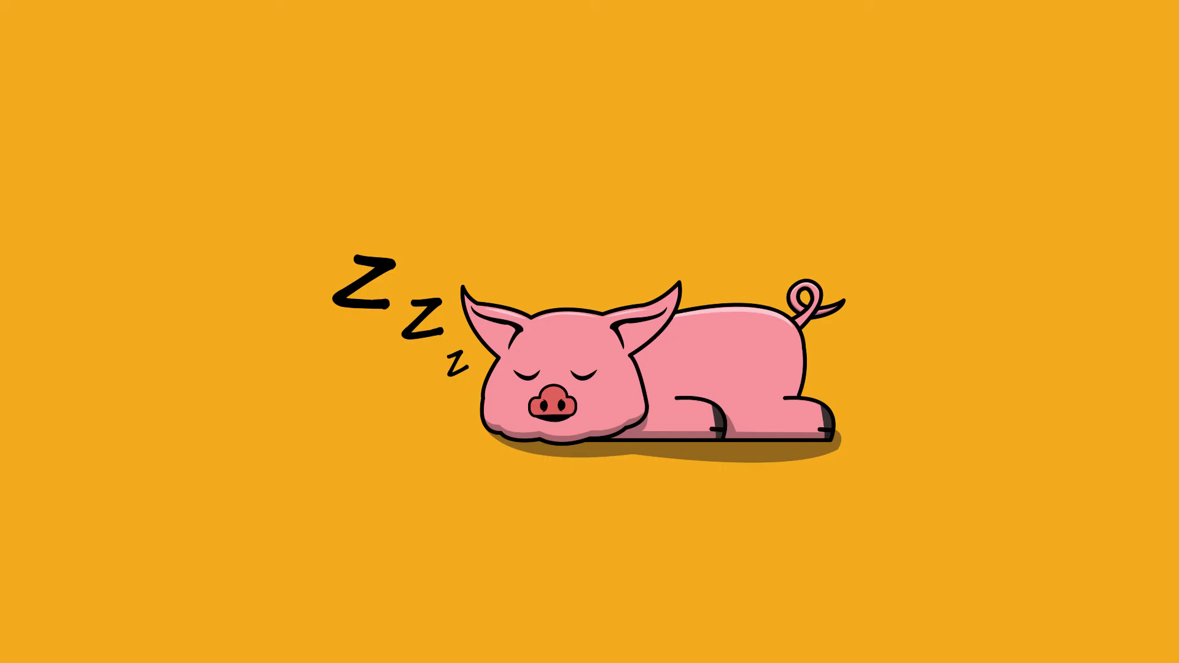